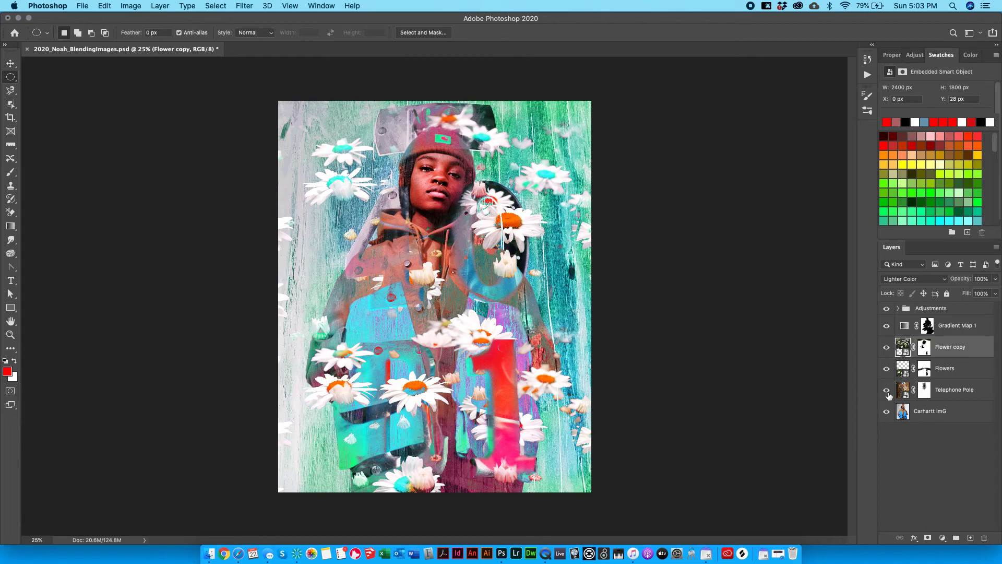
Preview the Telephone Pole, Flowers and Adjustments layers, then leave only Carhartt ImG visible.
left_click_drag(889, 395, 886, 309)
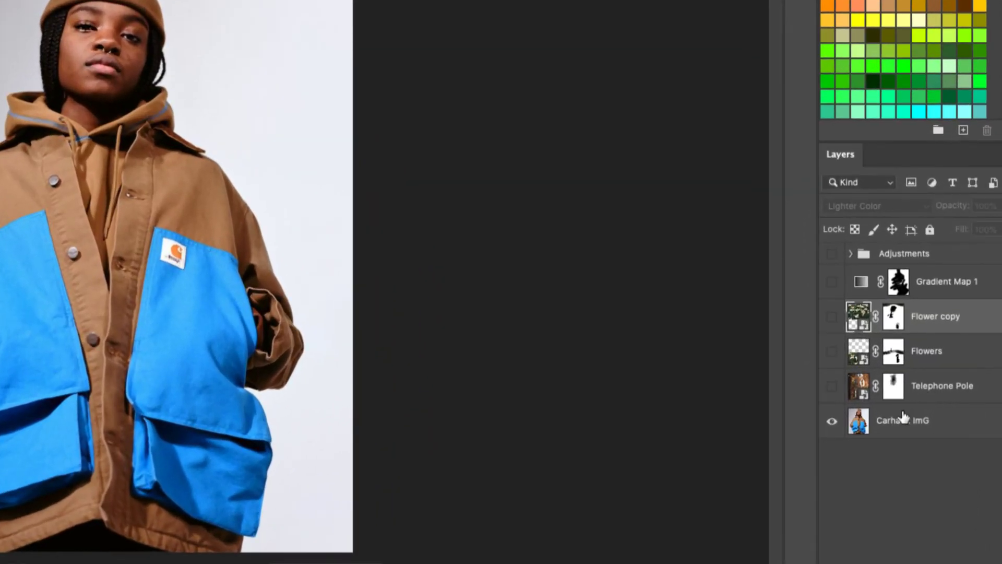
left_click(871, 391)
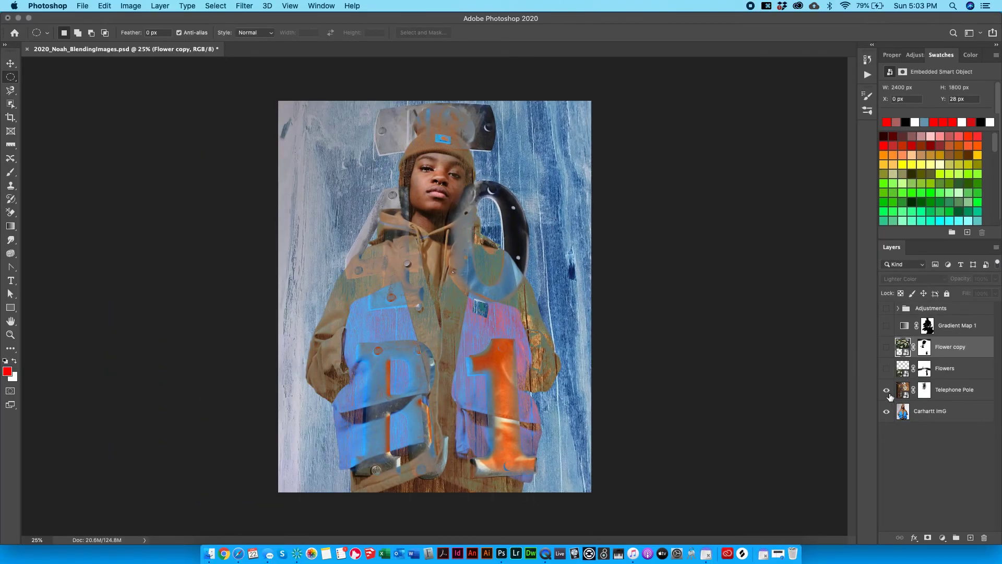
left_click(887, 391)
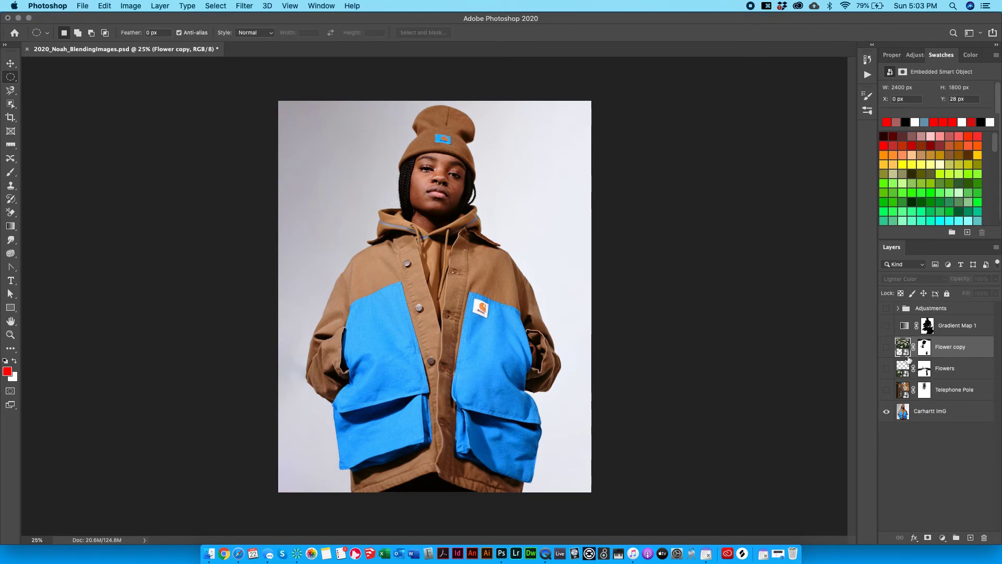
left_click_drag(886, 392, 891, 313)
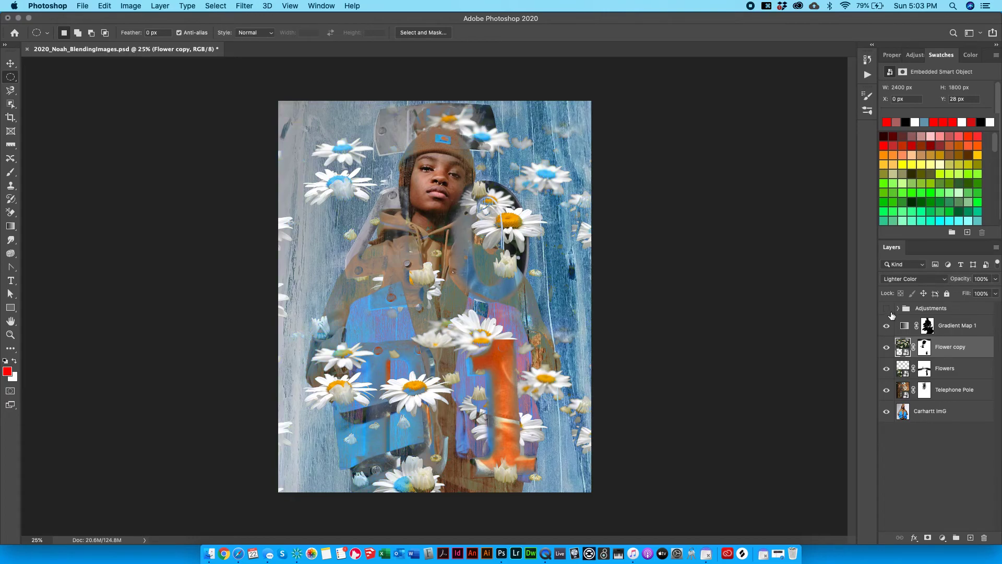
left_click(887, 309)
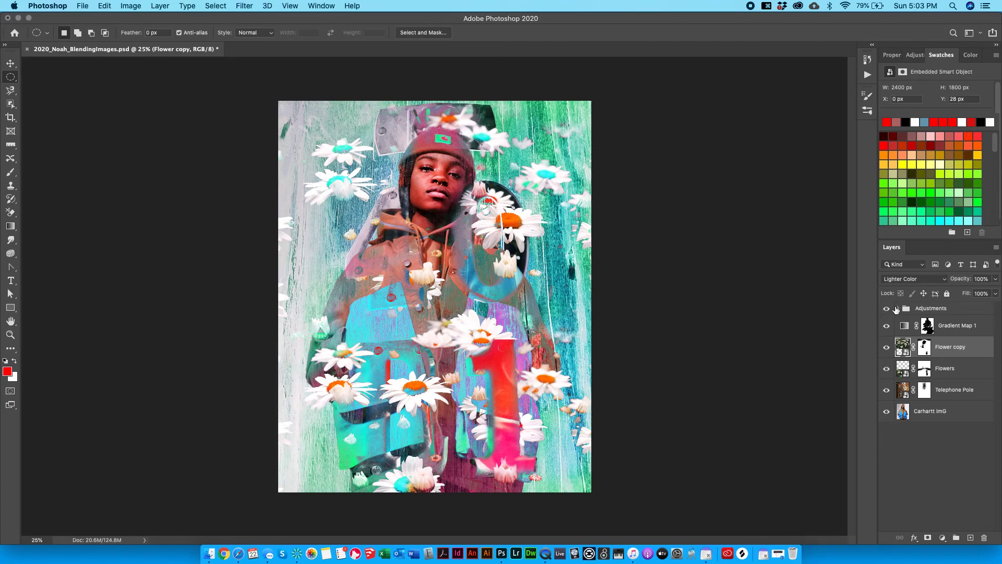
left_click_drag(886, 309, 886, 389)
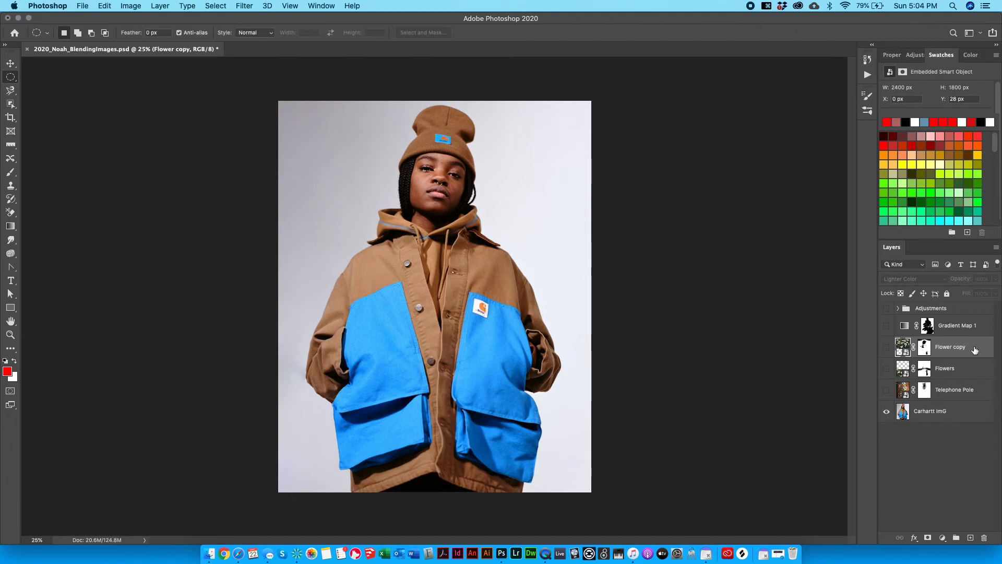
left_click(78, 4)
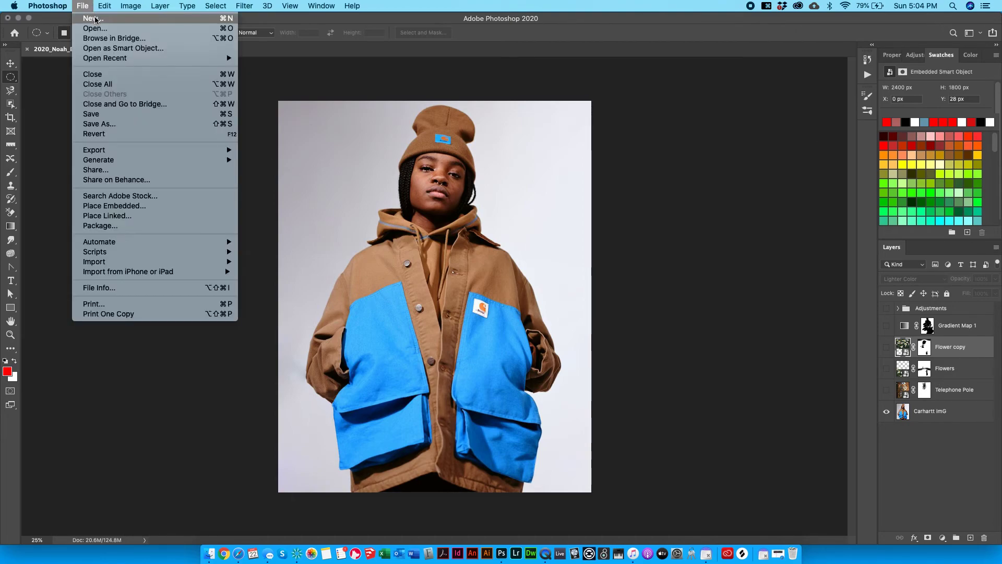
Start a new document in inches with an 8-inch width, then select the height value.
left_click(95, 18)
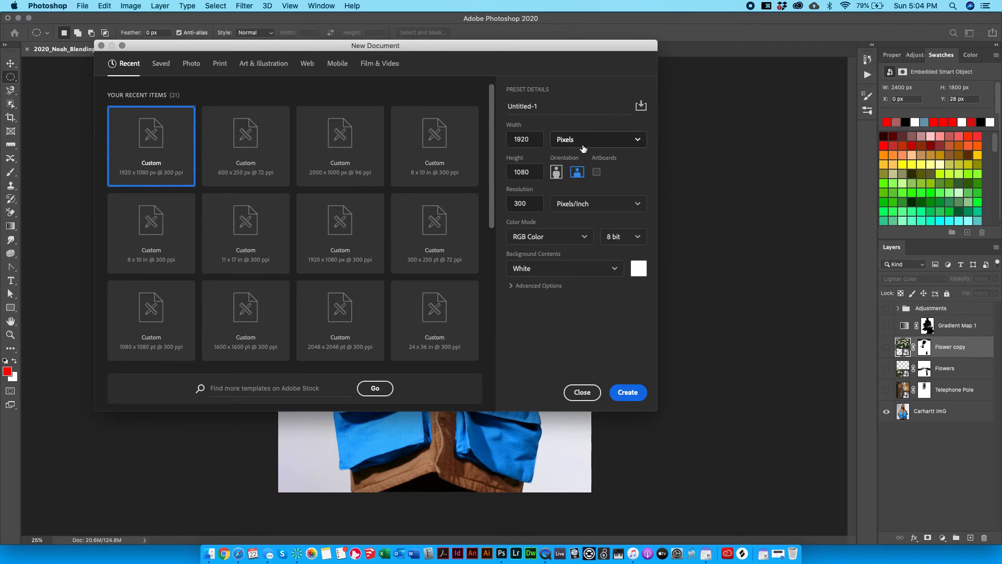
left_click(579, 139)
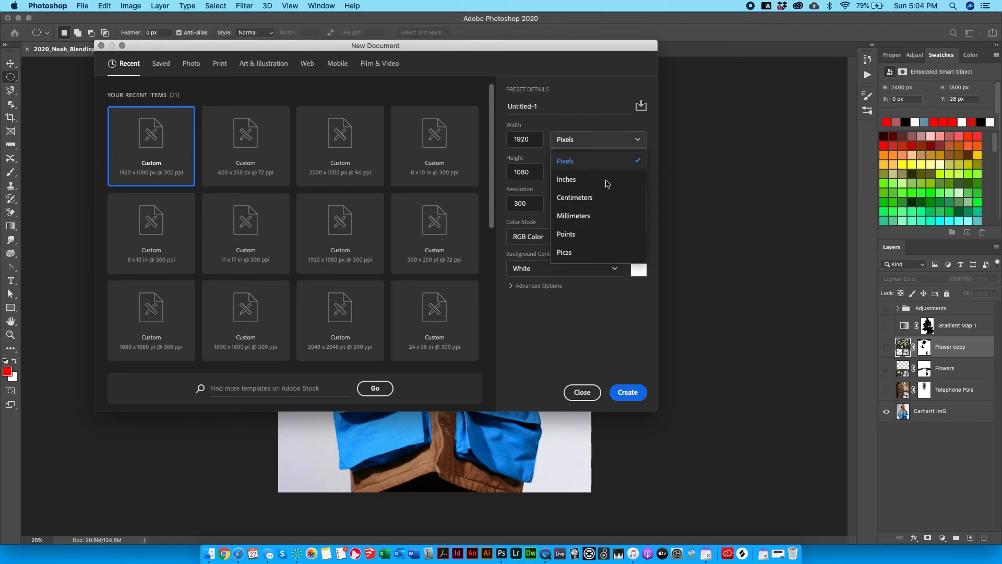
left_click(561, 180)
left_click_drag(529, 139, 490, 134)
type("8")
left_click_drag(539, 176, 472, 170)
Enter a height of 10 inches and show the Color Mode choices.
type("10")
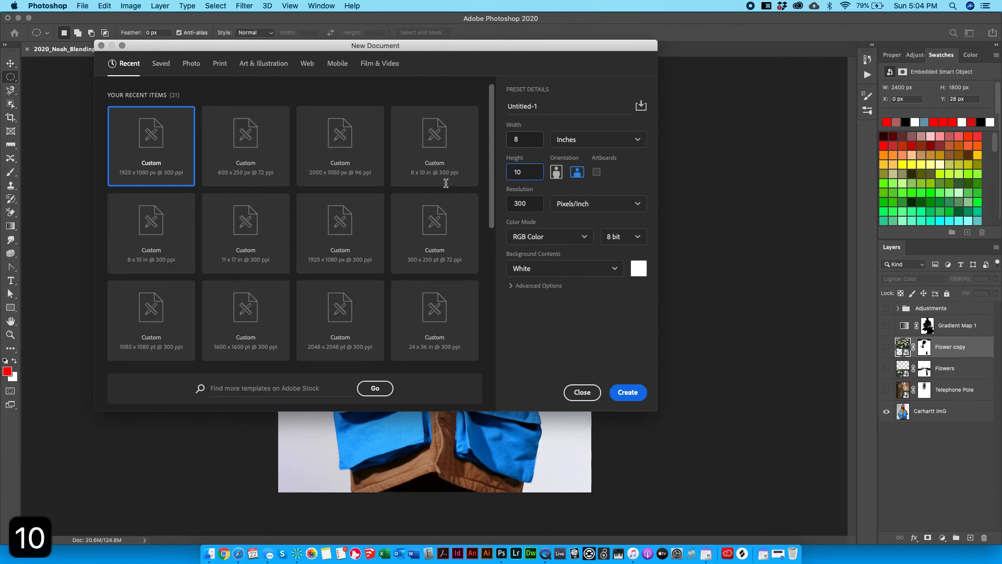
left_click(537, 233)
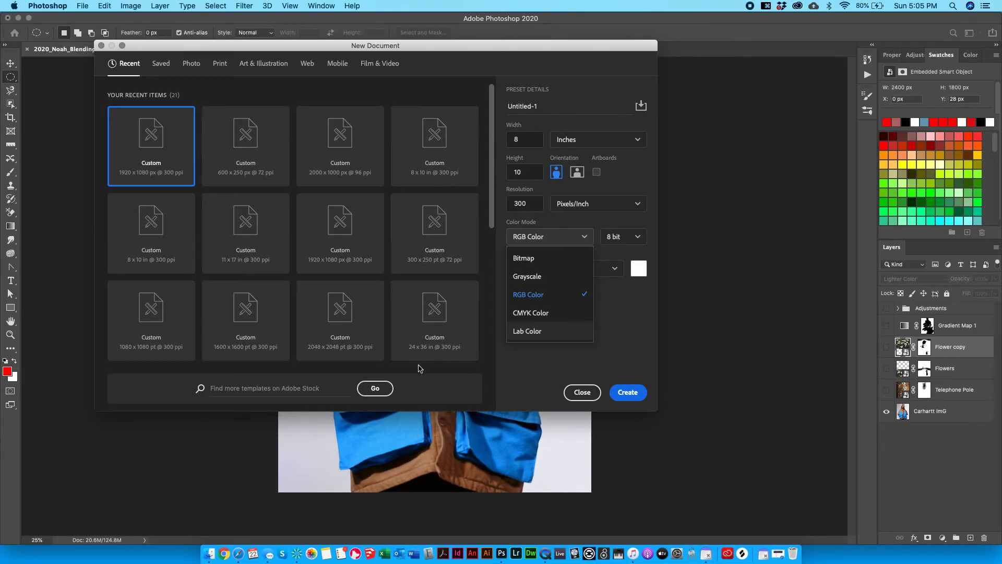
Keep RGB Color and look over the 8/16/32 bit depth options, leaving 8 bit.
left_click(619, 238)
left_click(619, 238)
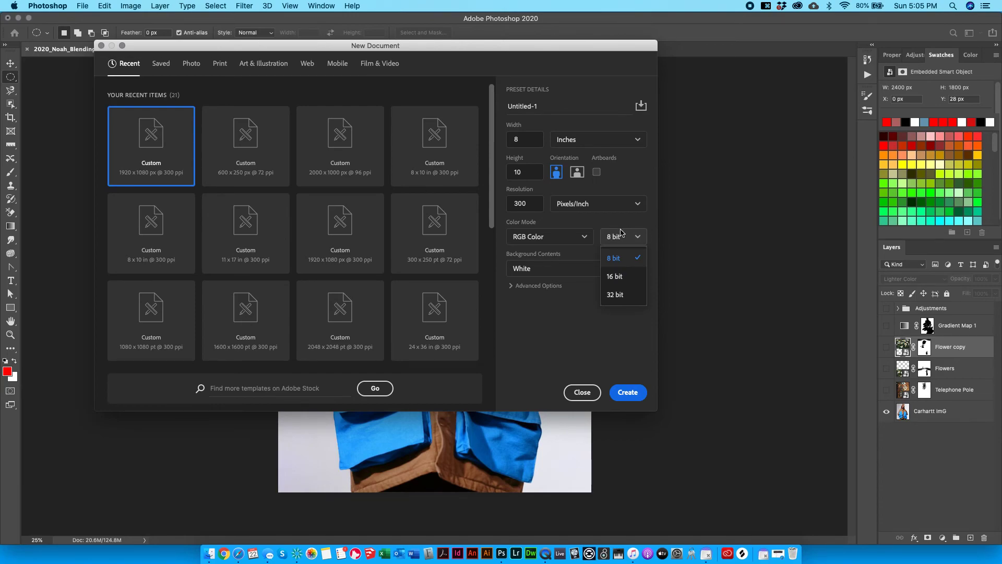
left_click(632, 237)
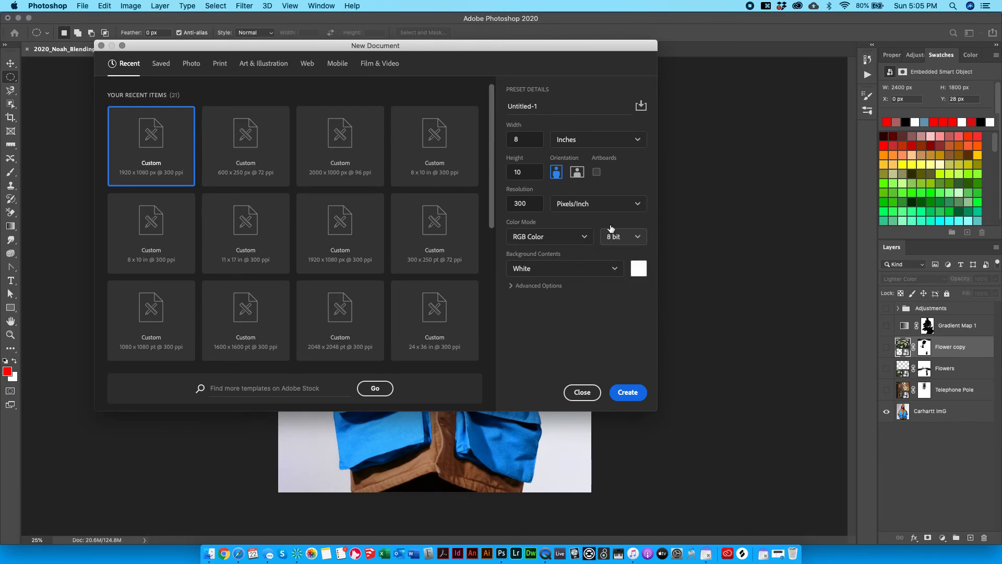
left_click(632, 242)
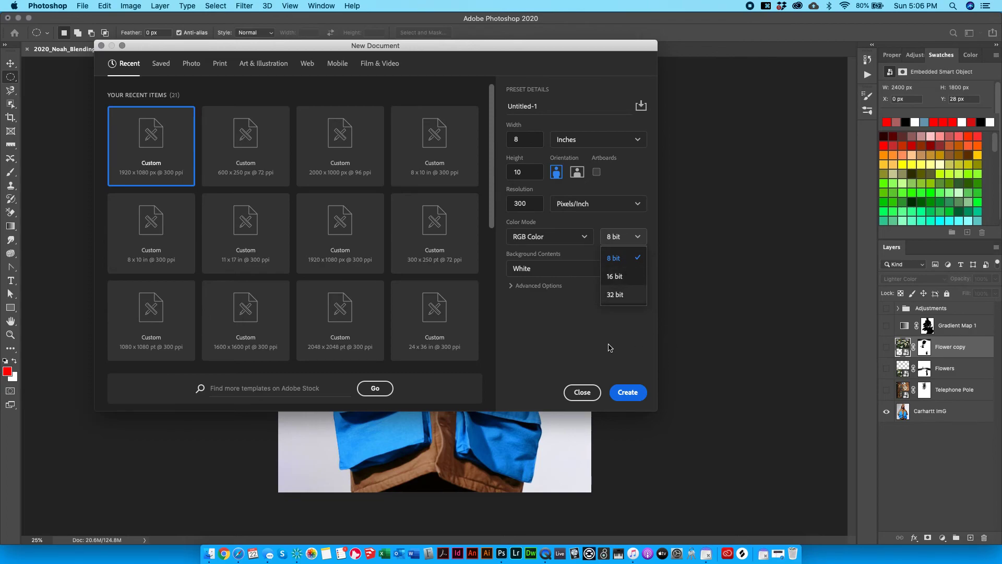
left_click(622, 232)
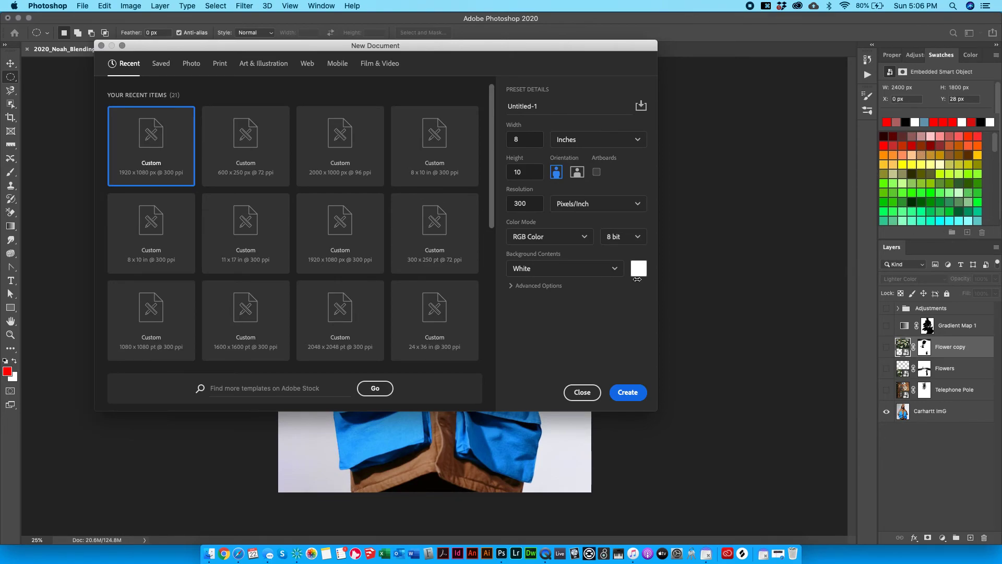
Recheck the bit depth list, keep 8 bit and White background, and create the document.
left_click(631, 240)
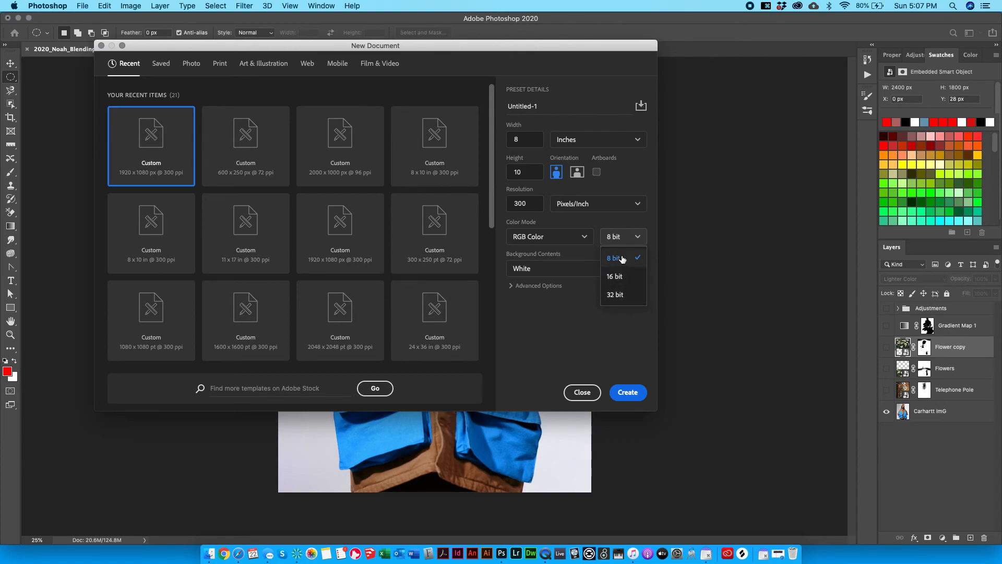
left_click(627, 236)
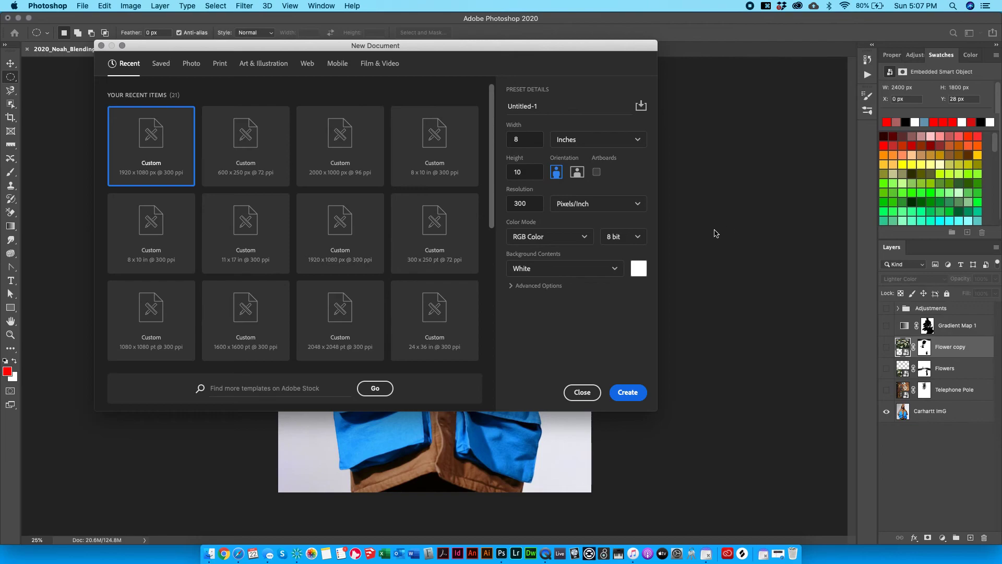
left_click(637, 240)
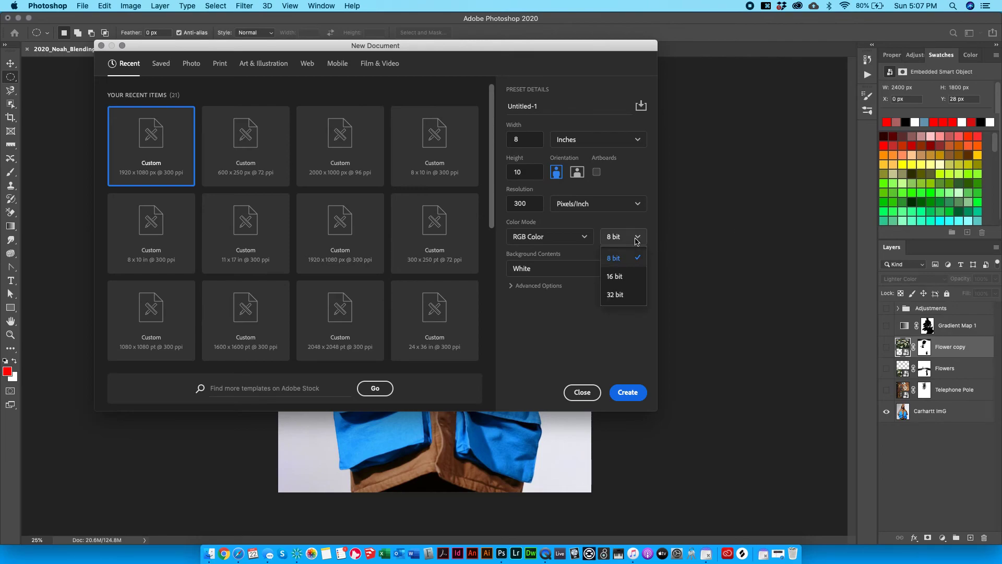
left_click(645, 237)
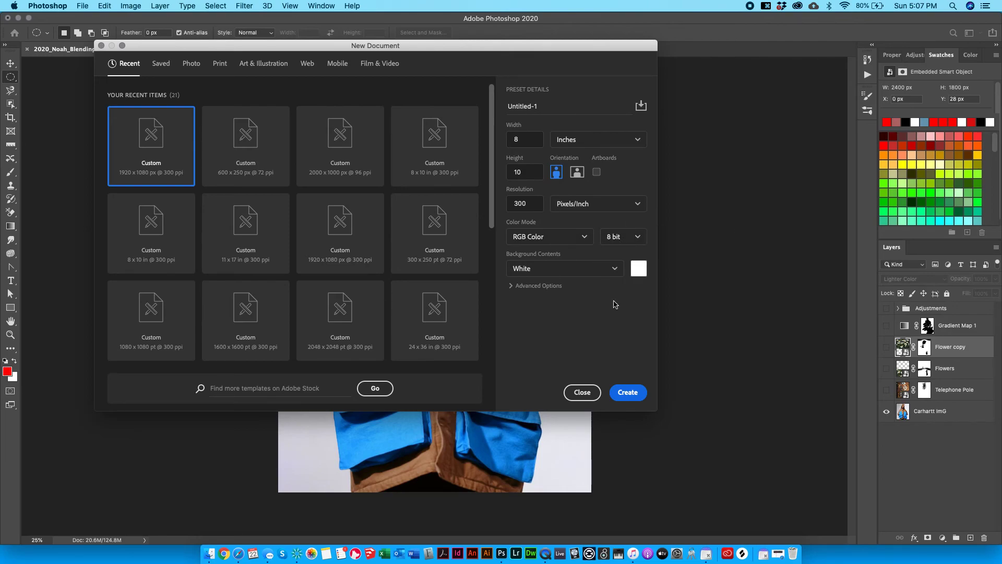
left_click(629, 235)
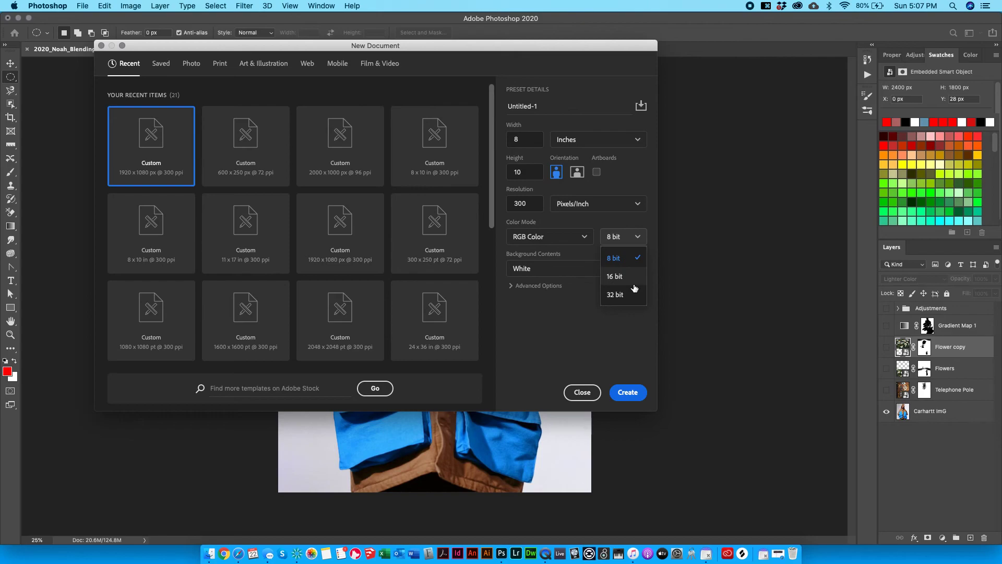
left_click(656, 204)
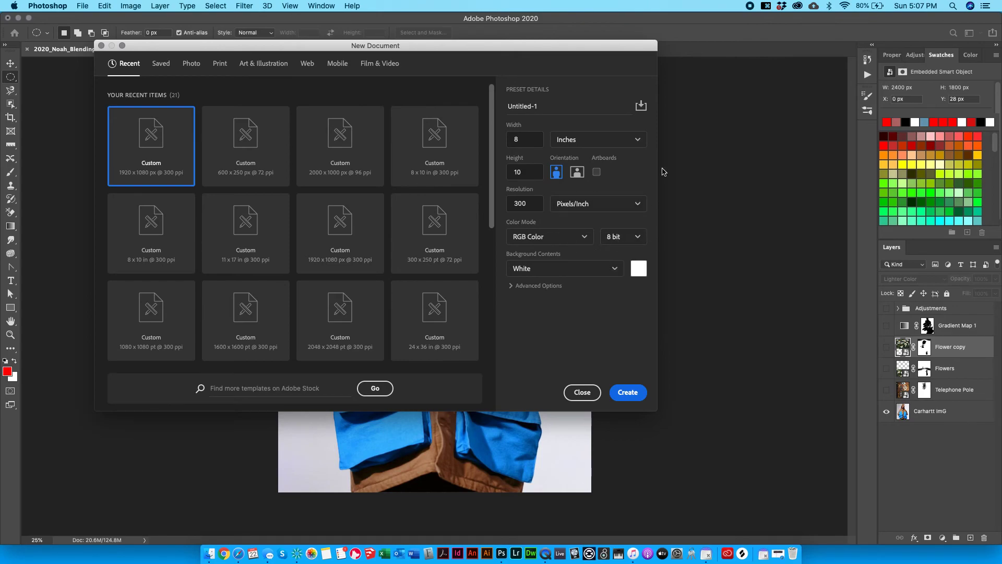
left_click(637, 398)
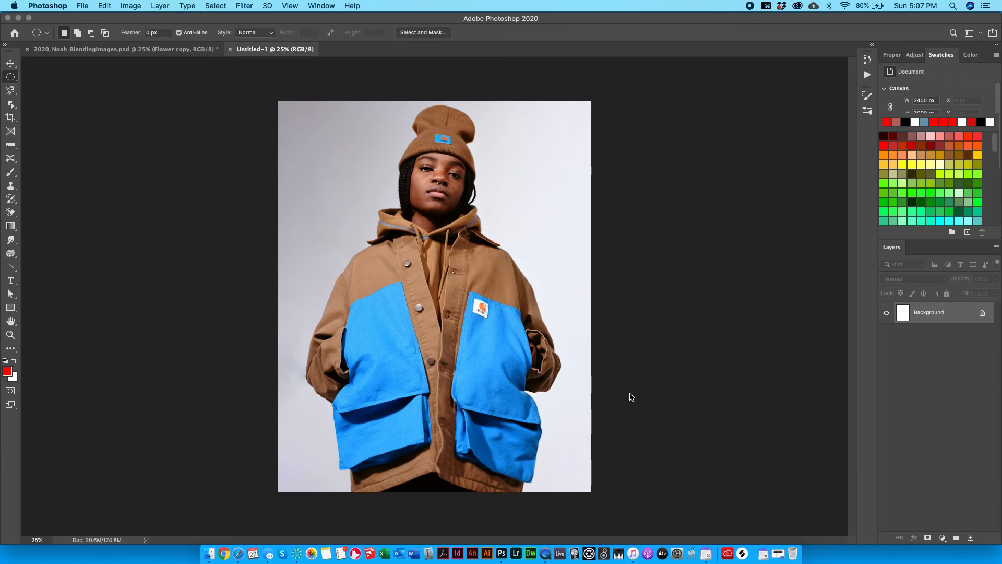
Switch to the composite document, cycle screen modes, and minimize and restore the Photoshop window.
left_click(177, 49)
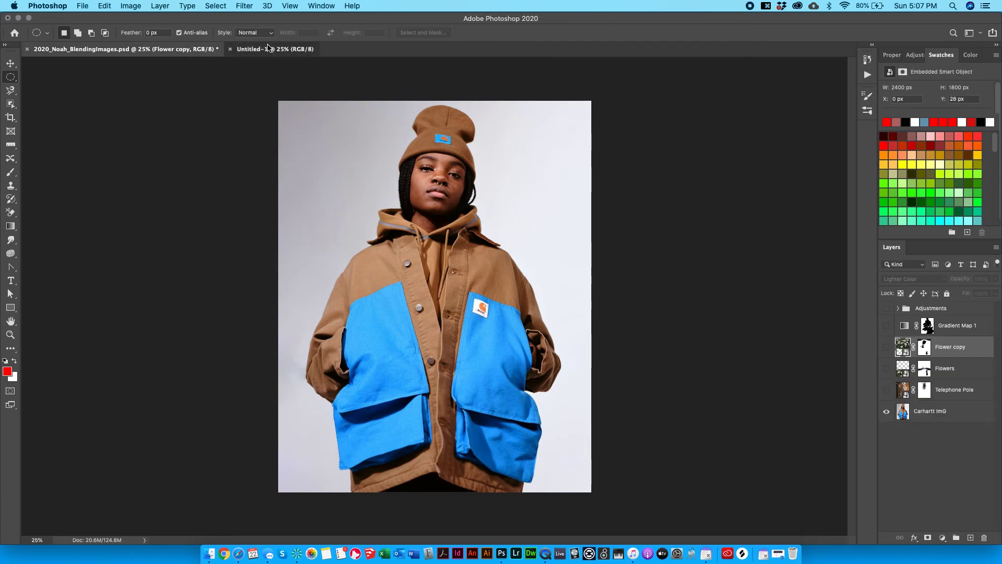
key("space")
key("space")
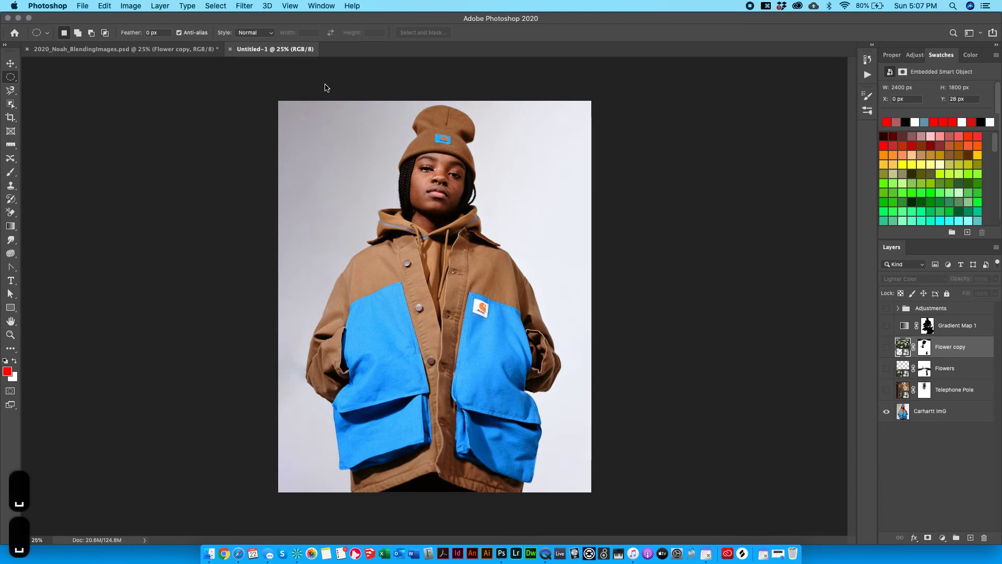
left_click(18, 17)
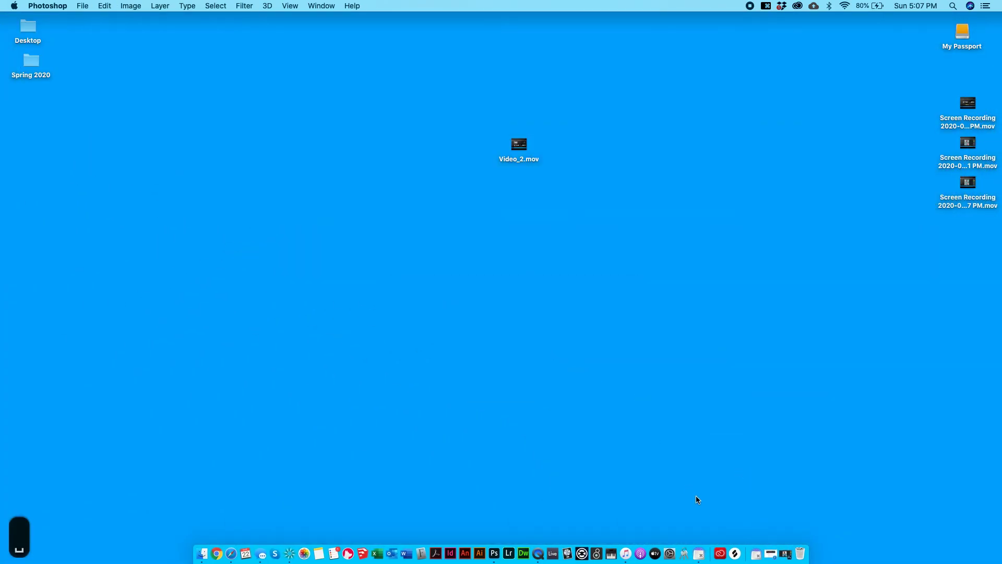
left_click(779, 560)
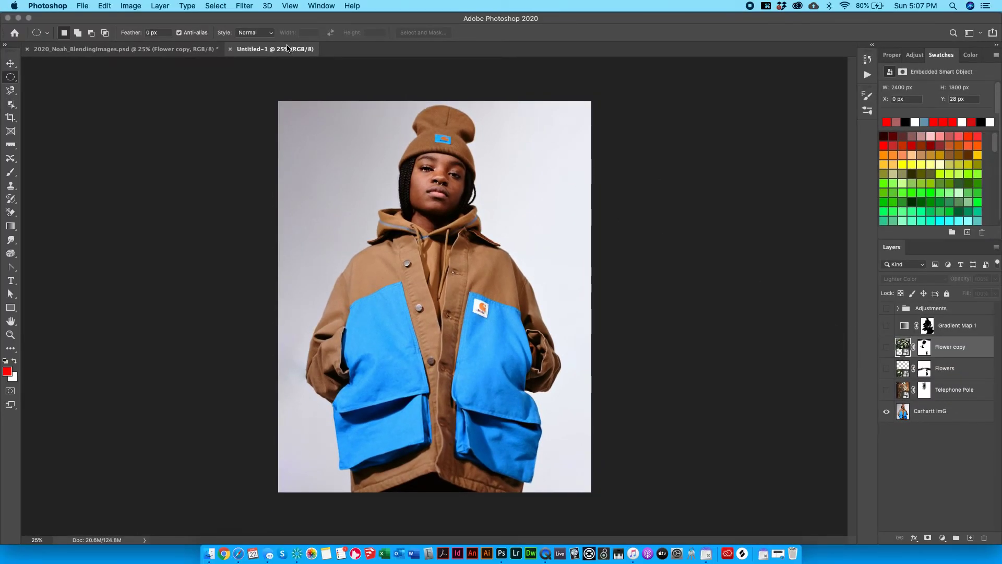
key("f")
key("f")
key("f")
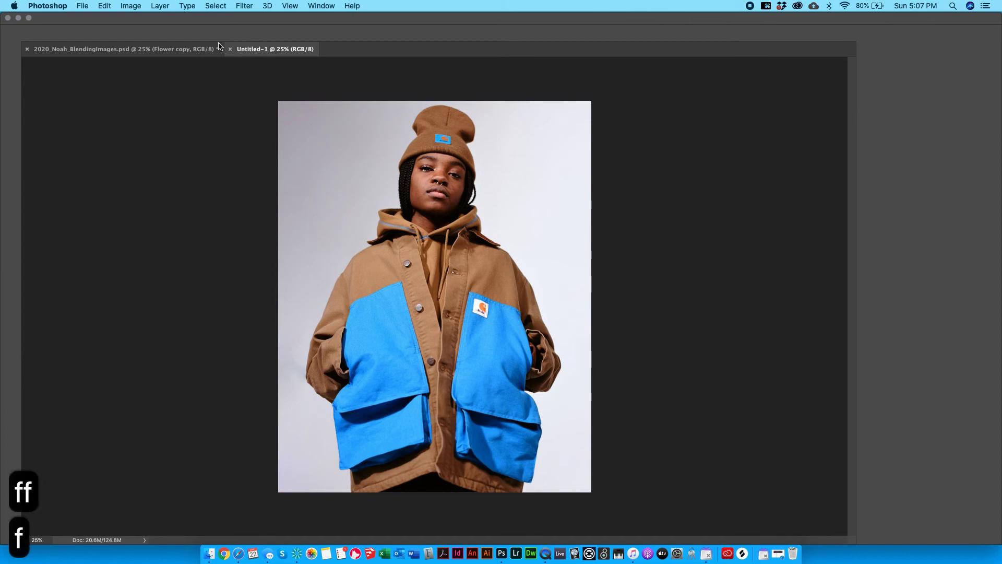
key("f")
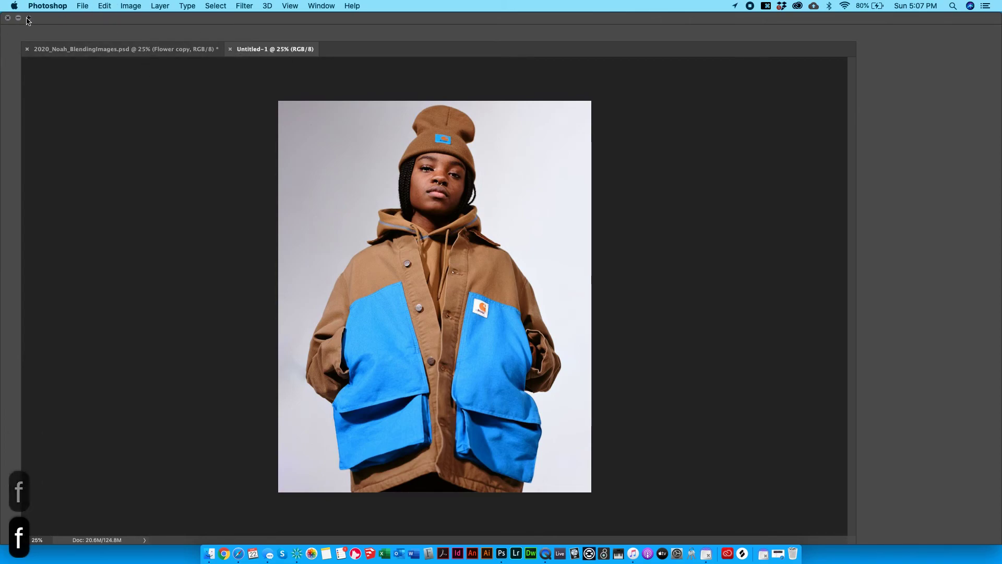
left_click(21, 20)
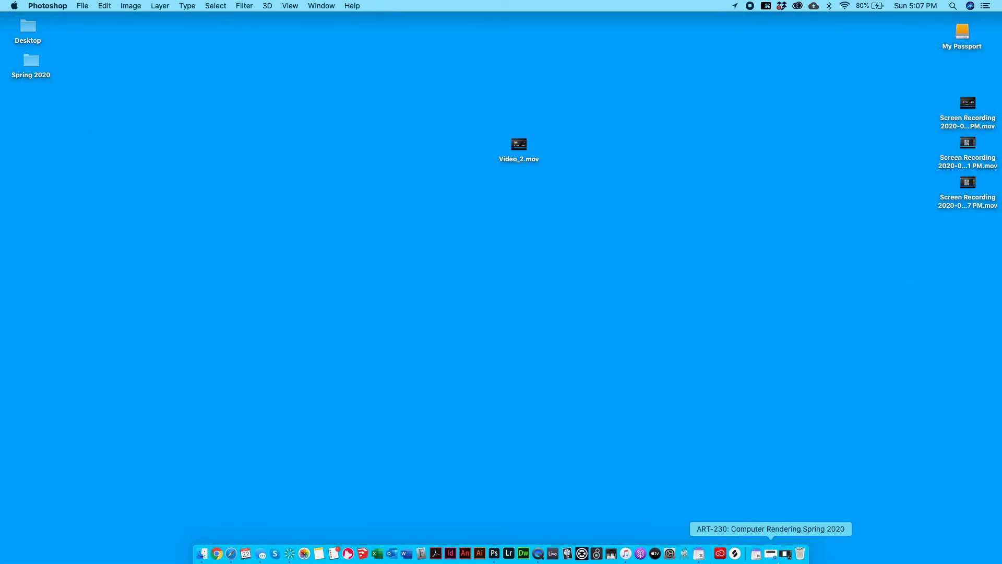
left_click(785, 552)
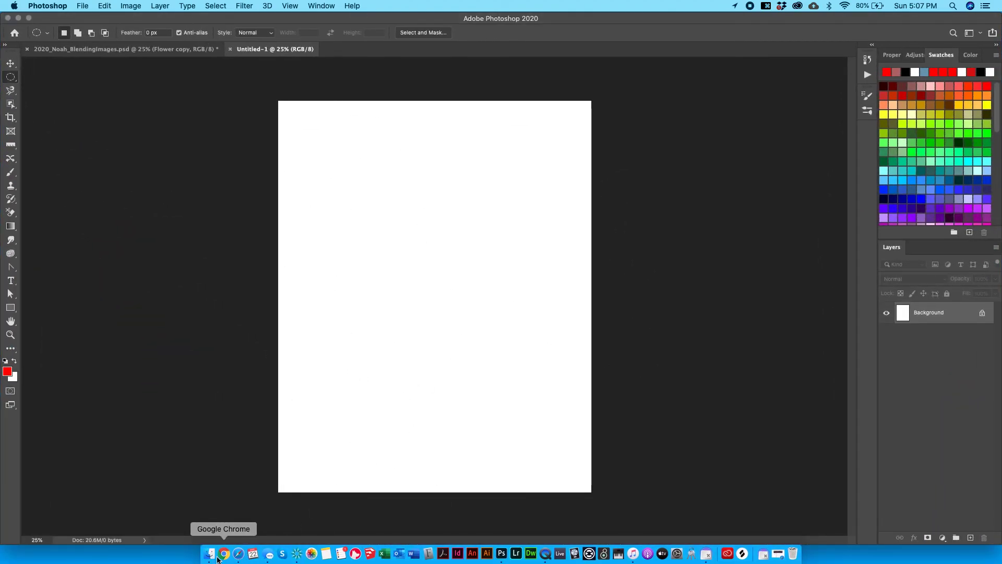
key("ctrl+Up")
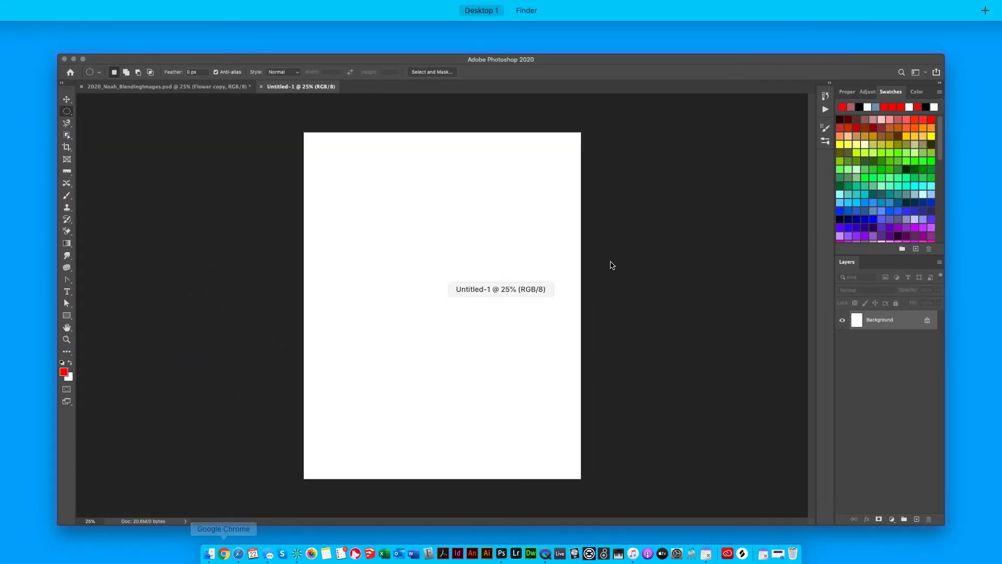
key("ctrl+Up")
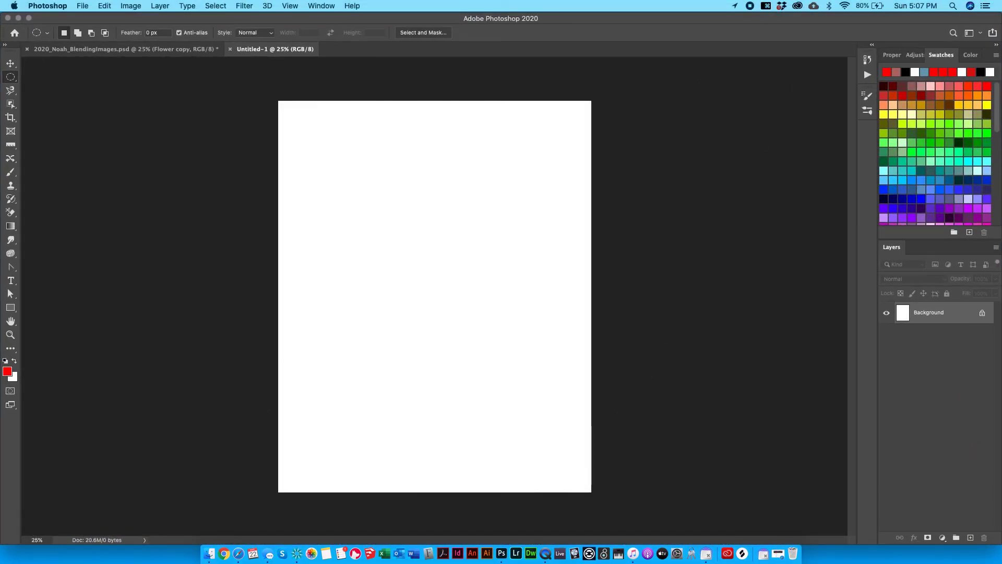
Unlock the Background and paint a red stroke, undo both, then go to the Finder space.
left_click(982, 314)
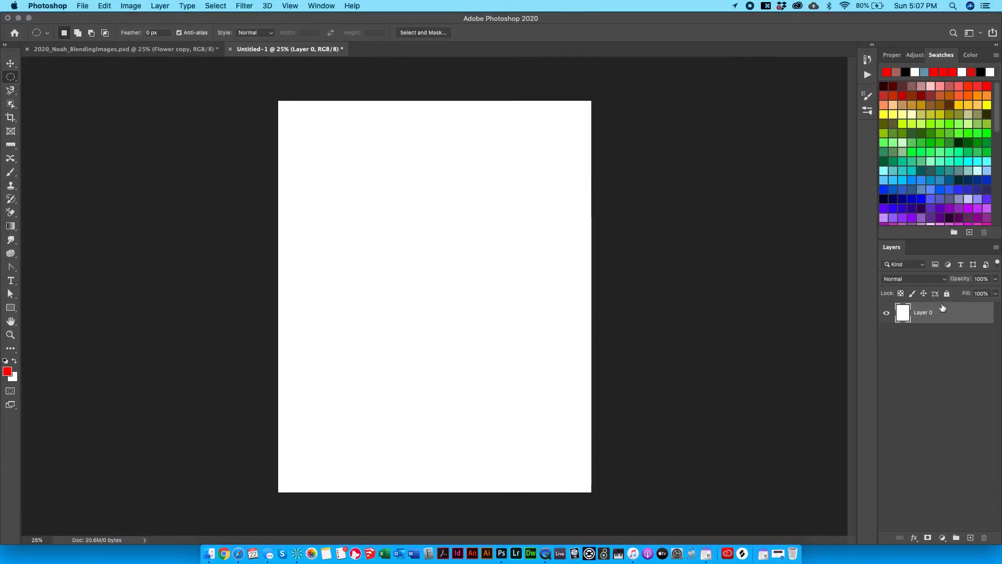
key("super+z")
left_click(11, 172)
mouse_move(417, 245)
left_mouse_down()
mouse_move(480, 199)
mouse_move(496, 224)
left_mouse_up()
key("super+z")
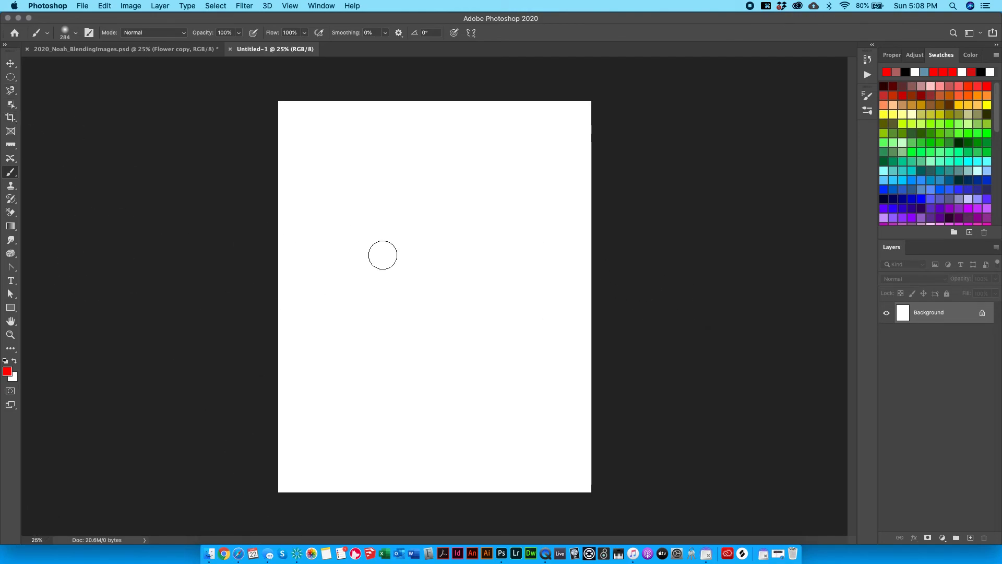
key("ctrl+Up")
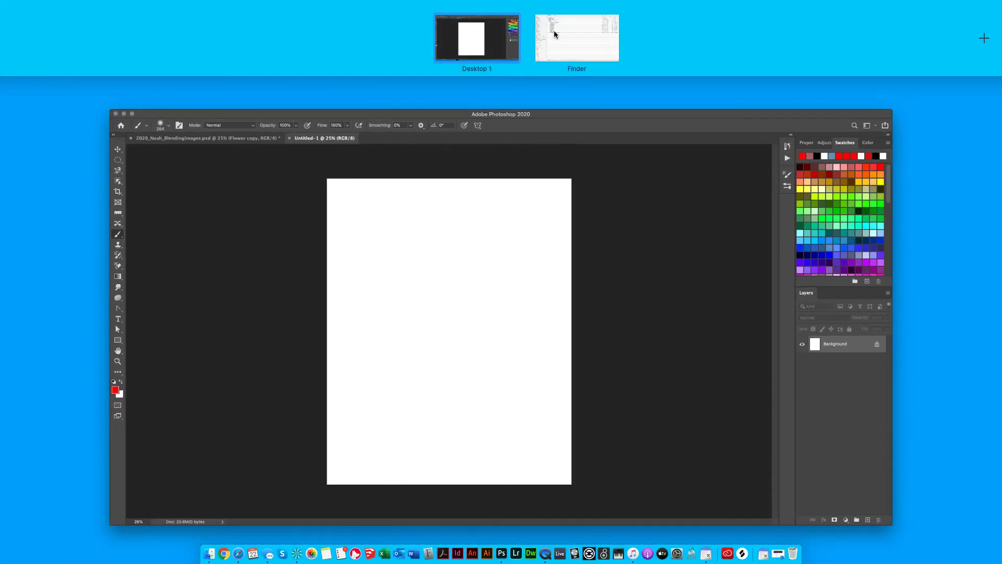
left_click(555, 32)
key("ctrl+Up")
Open the 02_Blending Images folder and expand its assets folder.
left_click(178, 60)
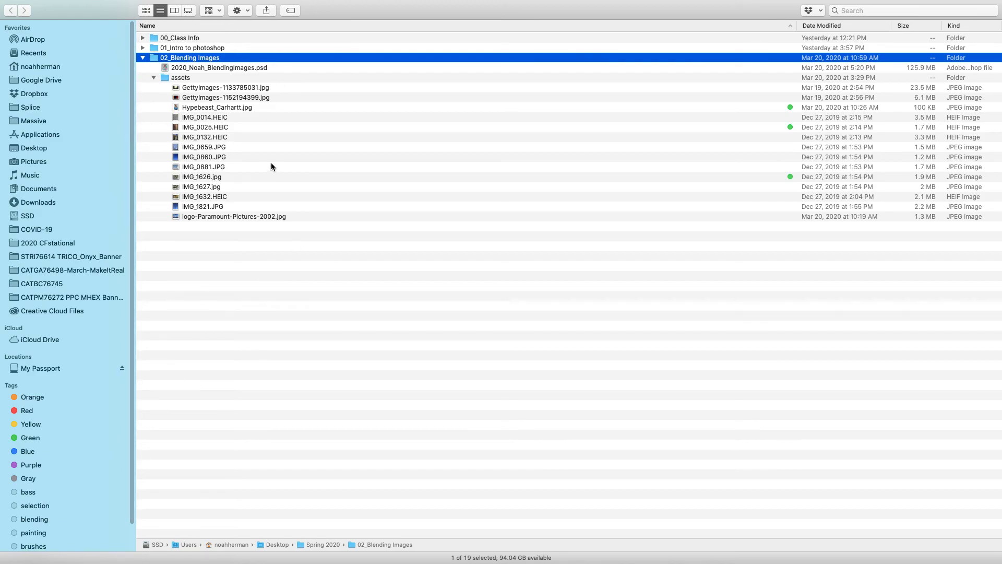
left_click(158, 80)
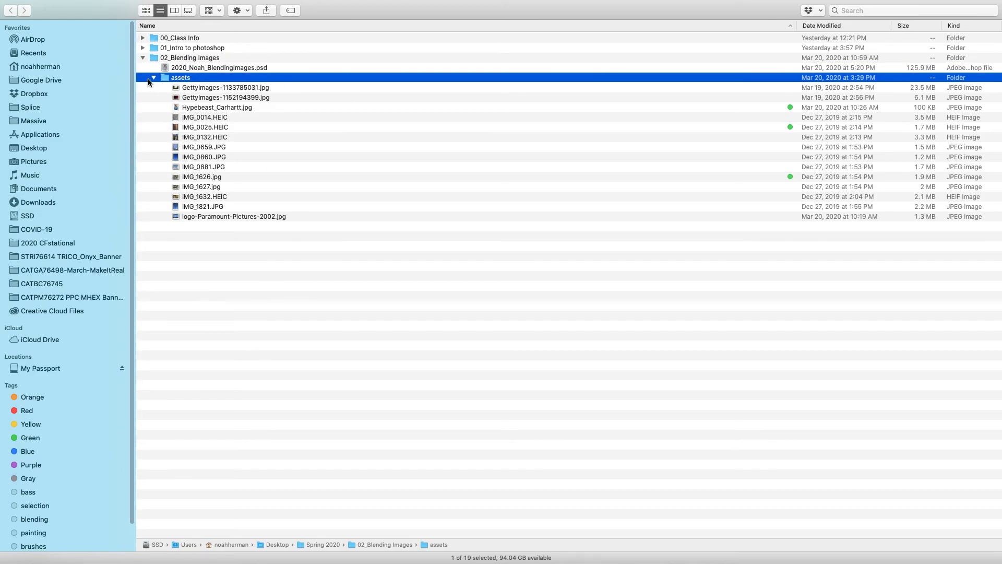
double_click(178, 58)
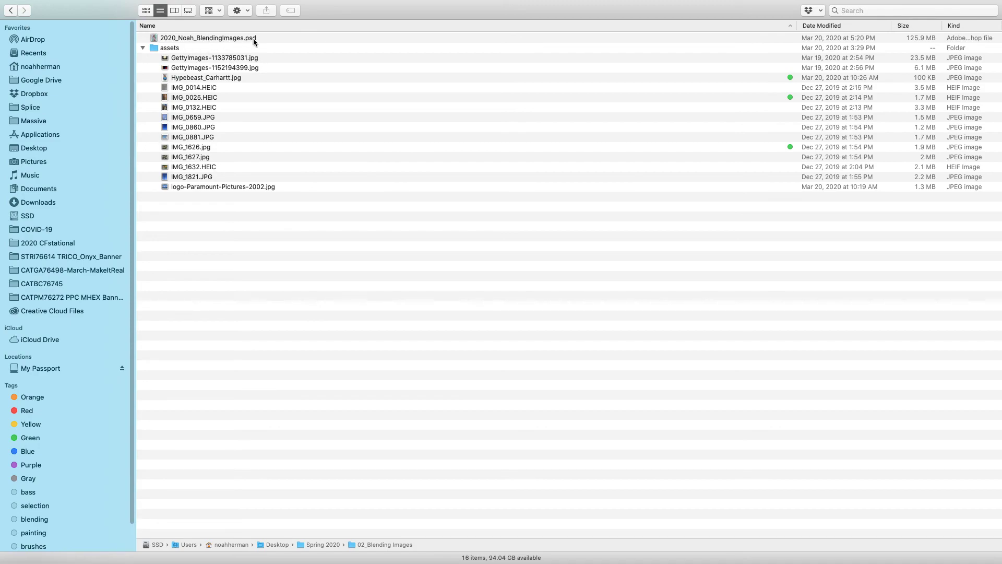
mouse_move(520, 18)
left_click(143, 49)
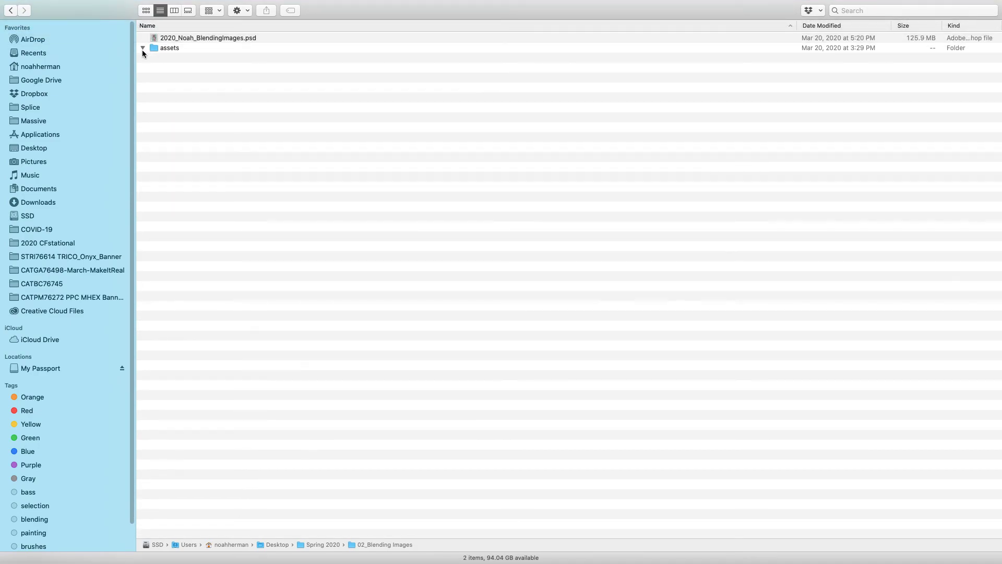
left_click(142, 49)
Quick Look through GettyImages-1133785031.jpg, IMG_0025.HEIC, IMG_0132.HEIC, IMG_0659.JPG and IMG_0860.JPG.
left_click(226, 60)
key("space")
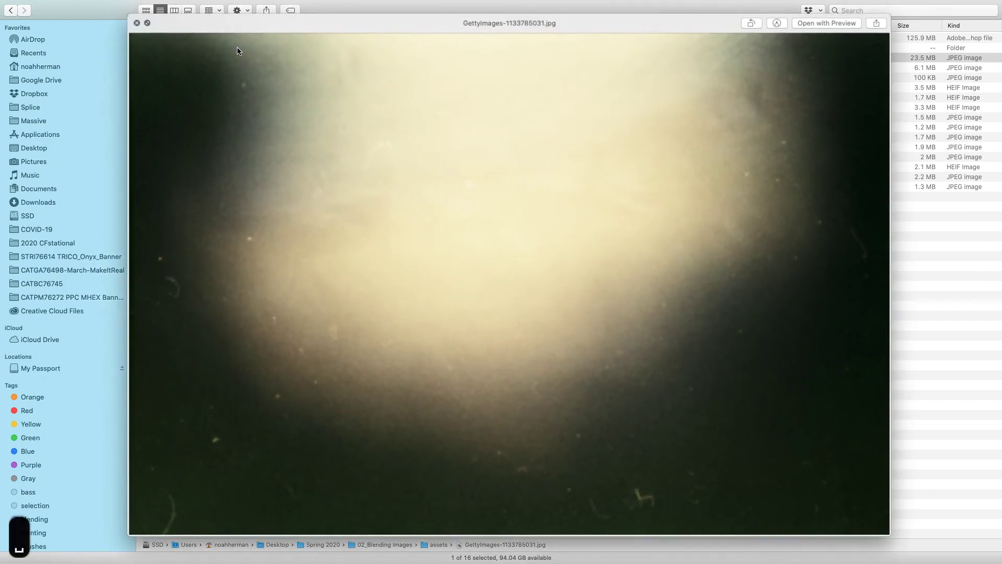
key("Down")
key("Down")
key("Down")
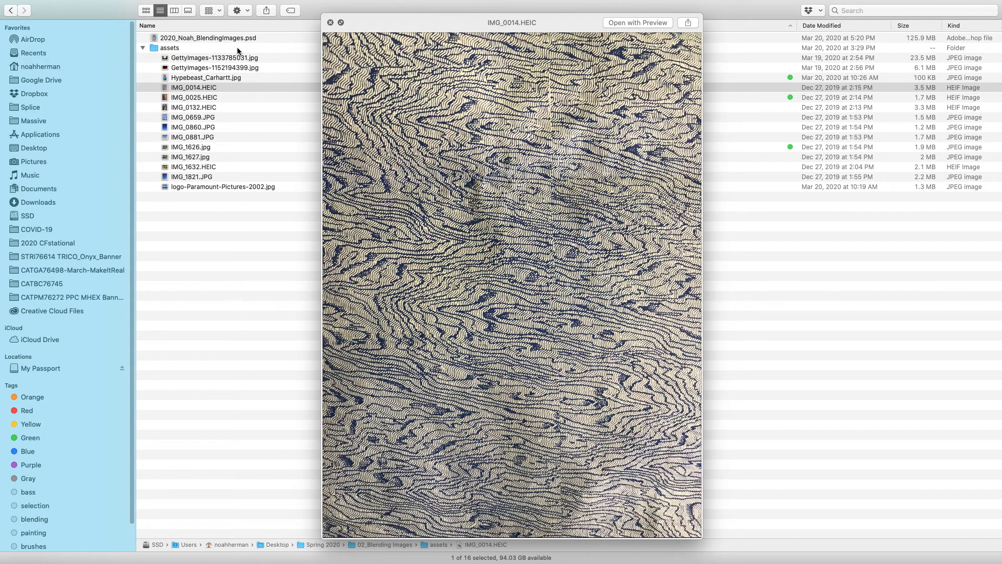
key("Down")
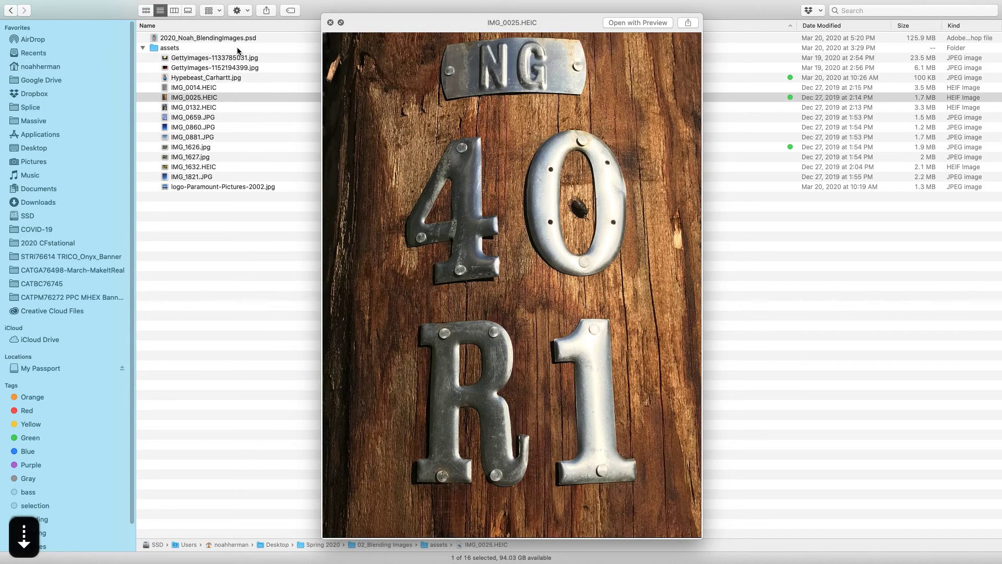
key("Down")
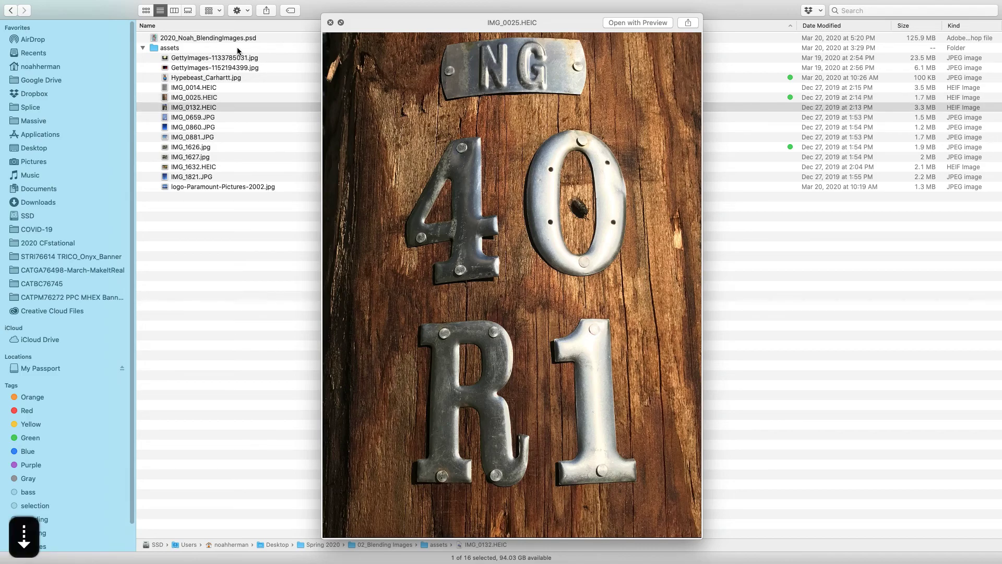
key("Down")
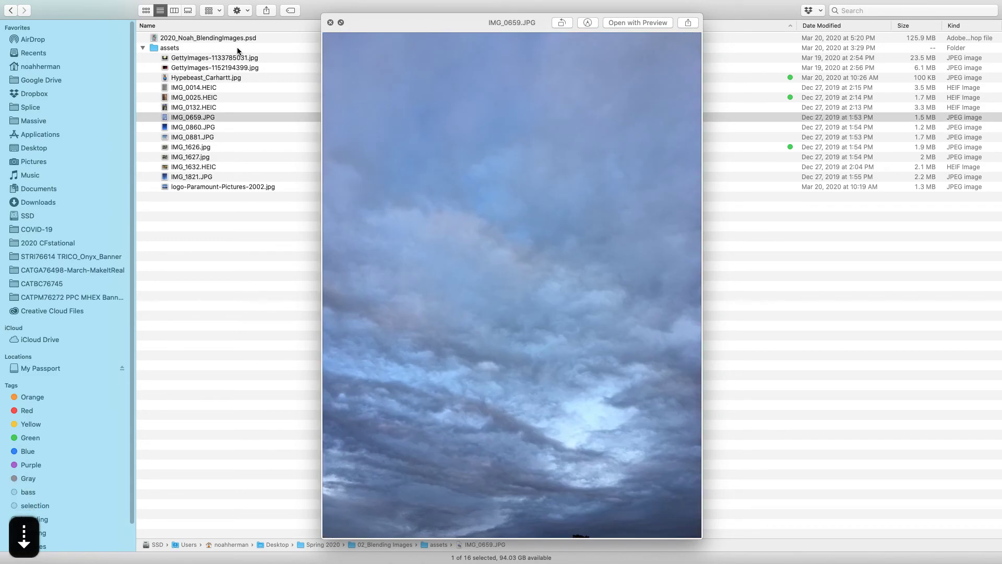
key("Down")
key("Down")
key("Down")
key("Down")
key("Down")
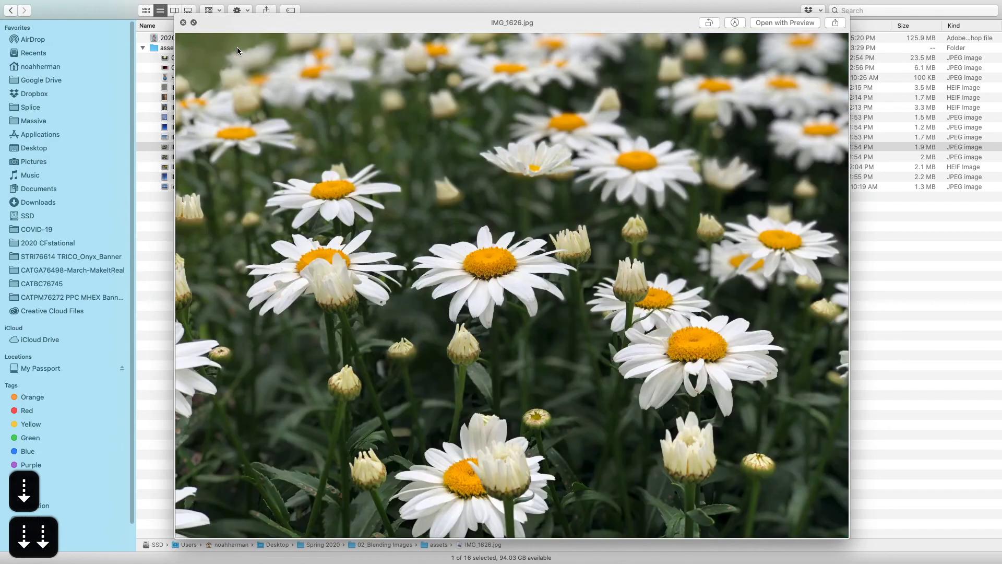
key("Down")
key("Down")
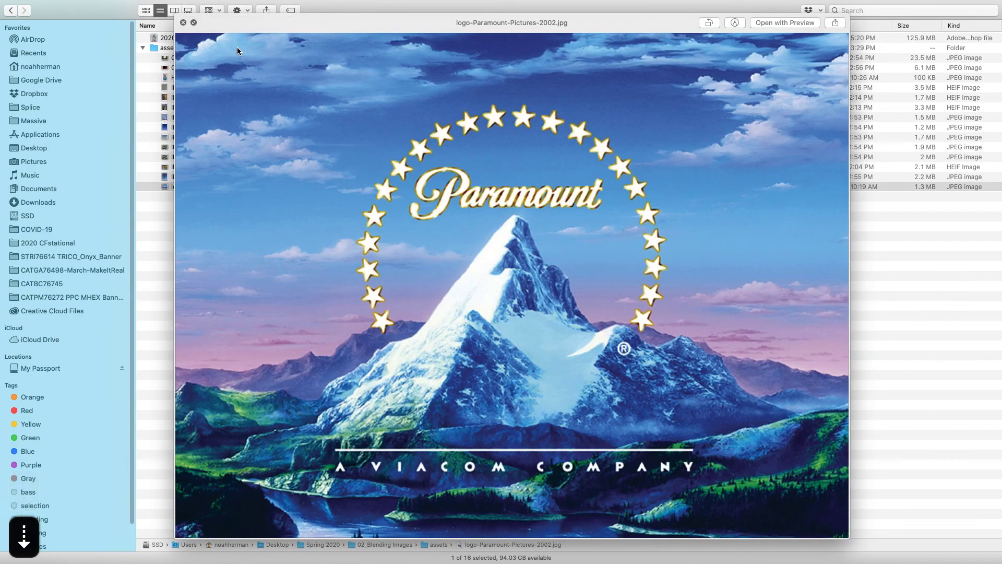
key("space")
Preview Hypebeast_Carhartt.jpg and the two GettyImages photos back up the list.
key("Up")
key("Up")
key("Up")
key("Up")
key("Up")
key("Up")
key("Up")
key("Up")
key("Up")
key("Up")
key("Up")
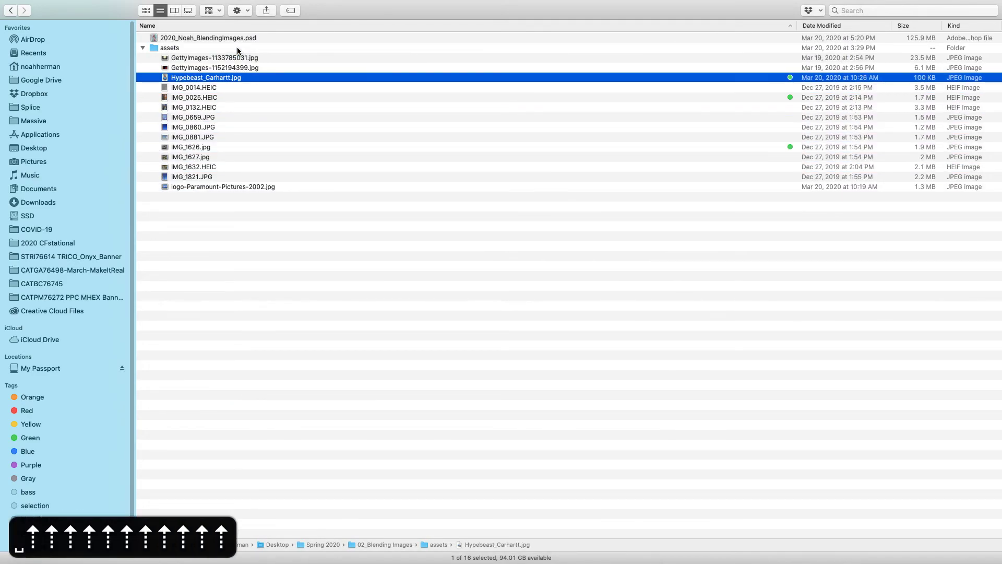
key("space")
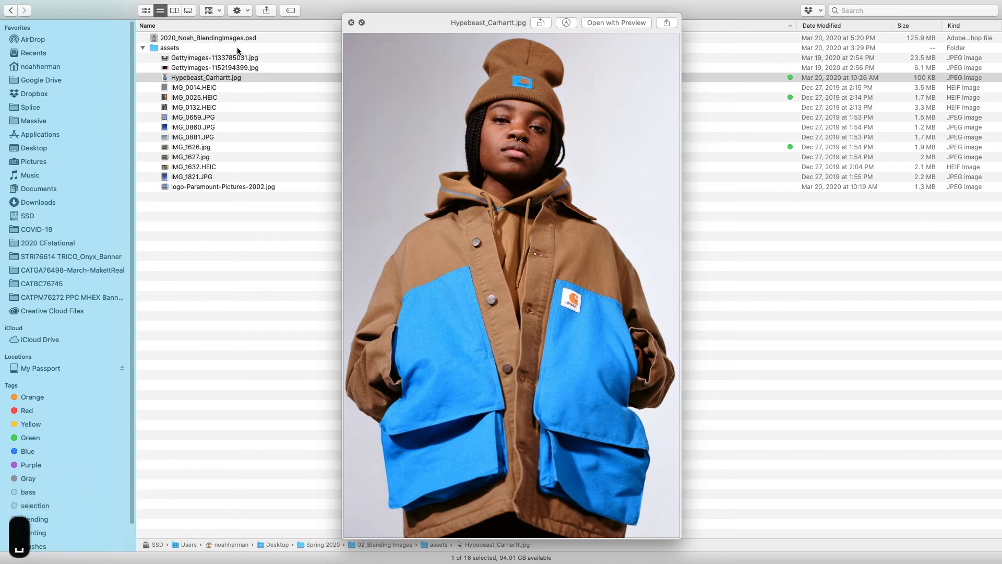
key("space")
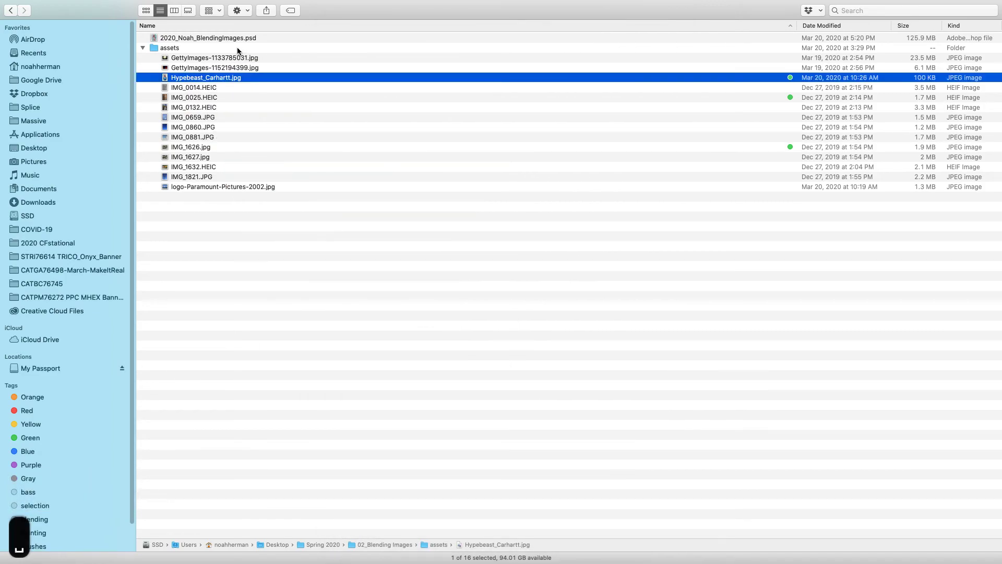
key("Up")
key("space")
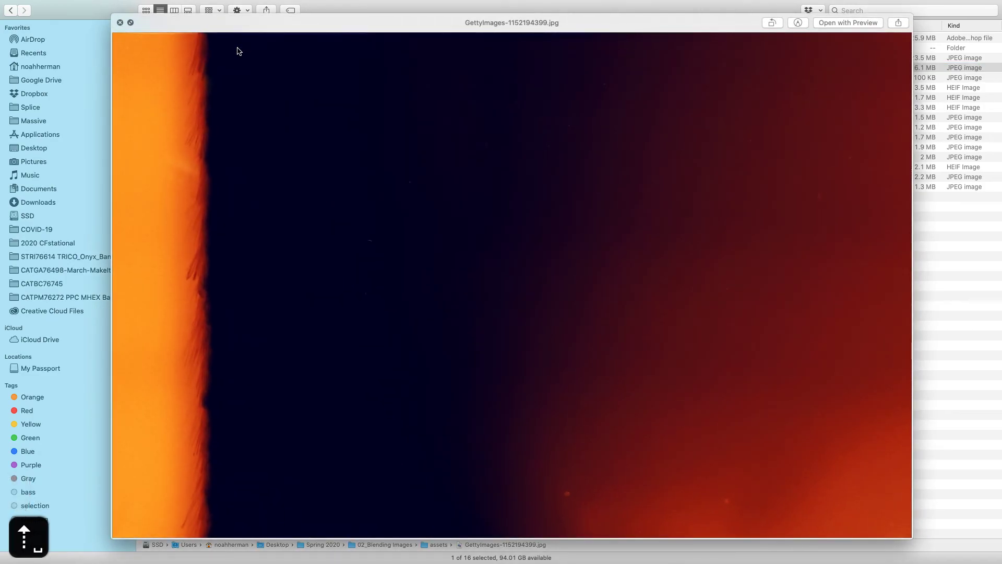
key("Up")
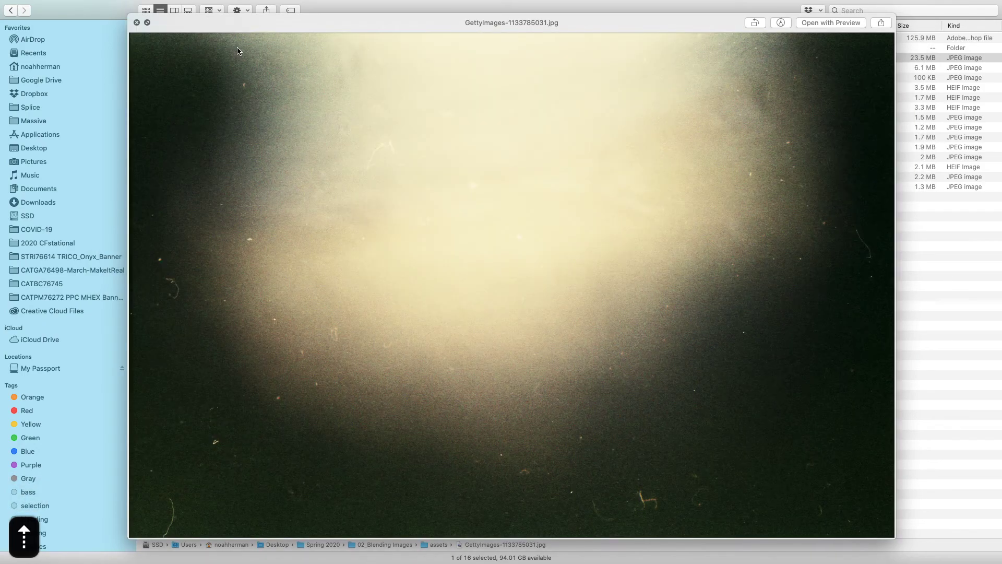
key("Down")
key("space")
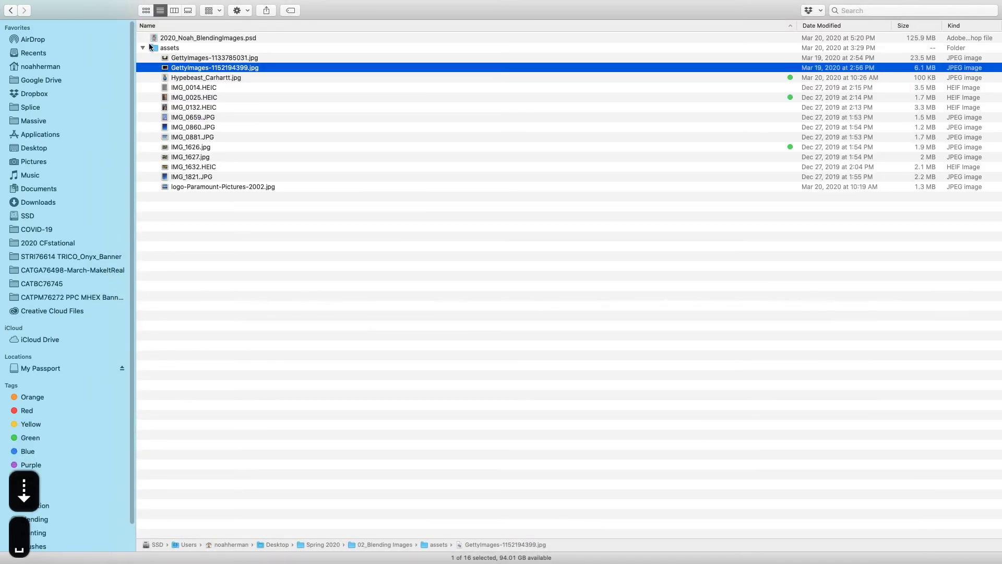
Preview IMG_0014.HEIC, then select Hypebeast_Carhartt.jpg and drag it toward Photoshop.
left_click(207, 179)
left_click(218, 88)
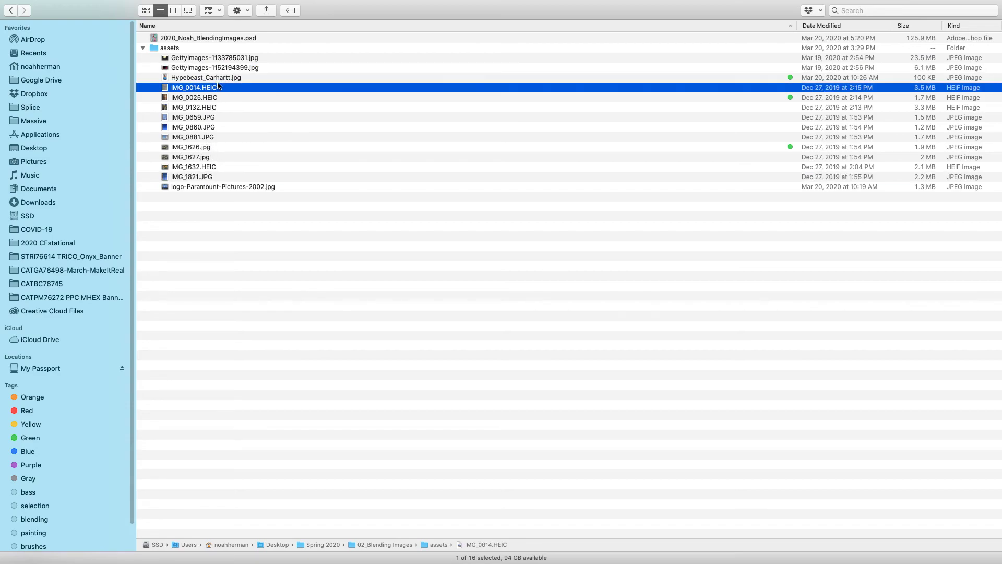
key("space")
key("space")
left_click(227, 78)
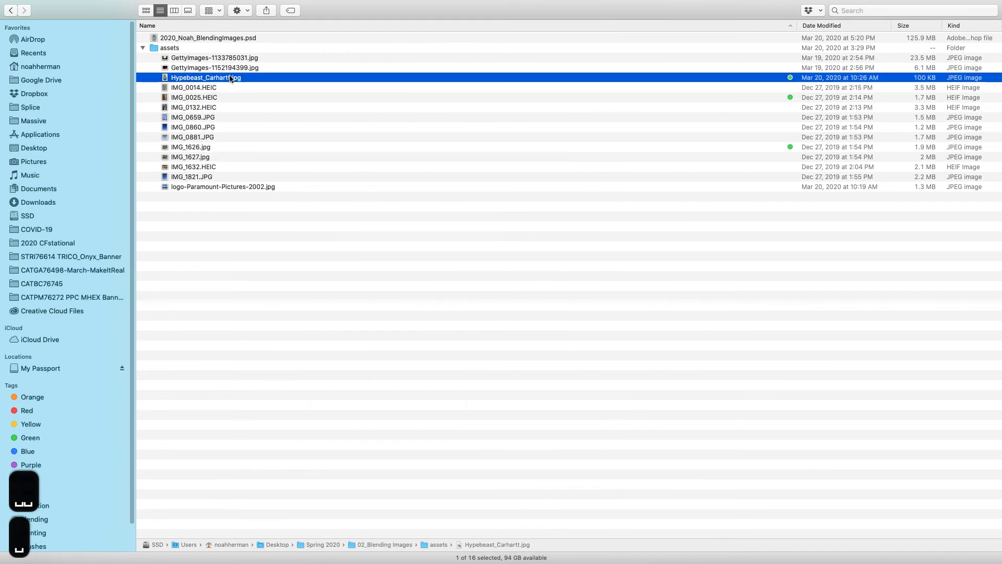
key("space")
key("space")
left_click_drag(250, 79, 502, 558)
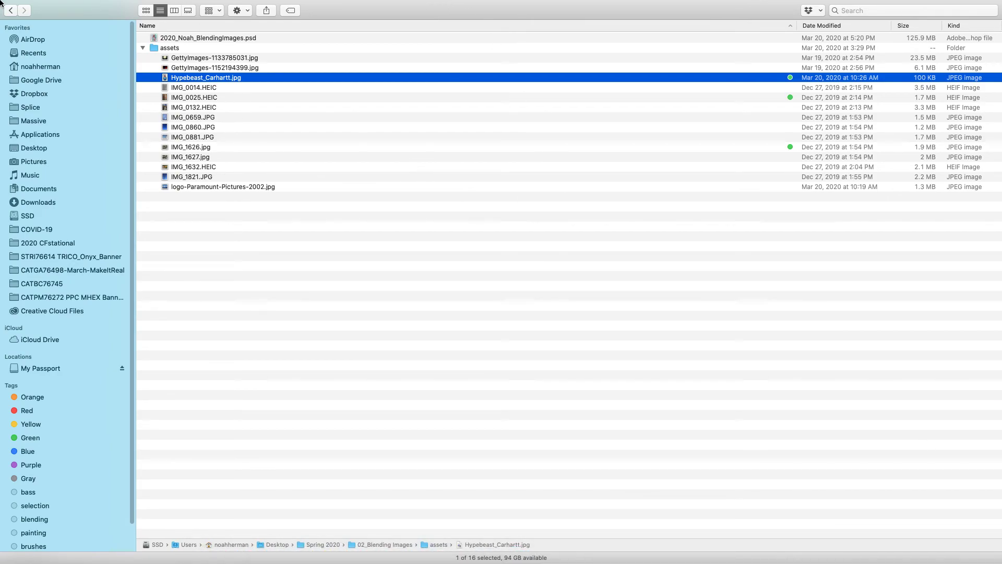
Place Hypebeast_Carhartt.jpg on the canvas, scale it to about 73%, nudge it down and commit.
left_click(29, 18)
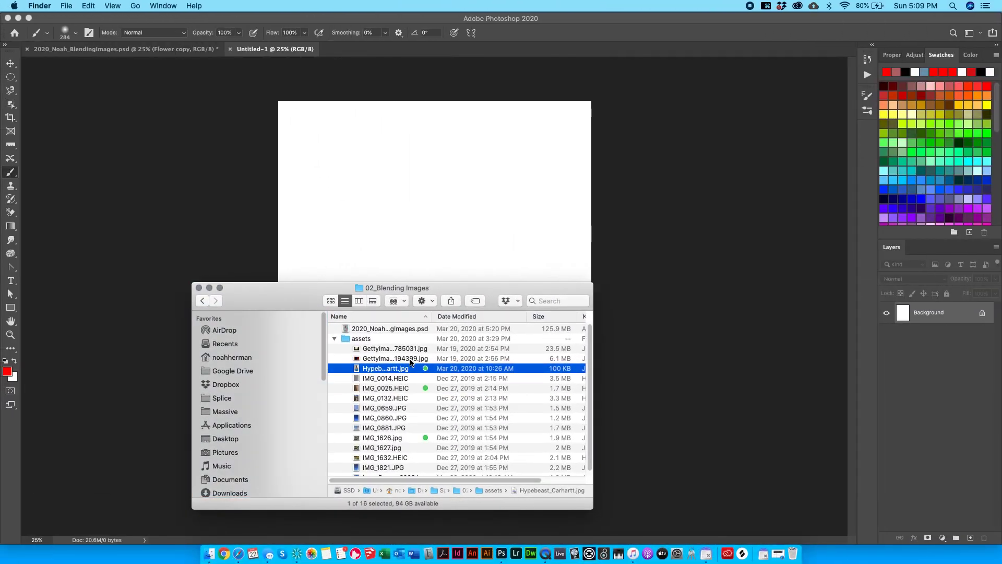
left_click_drag(402, 368, 402, 236)
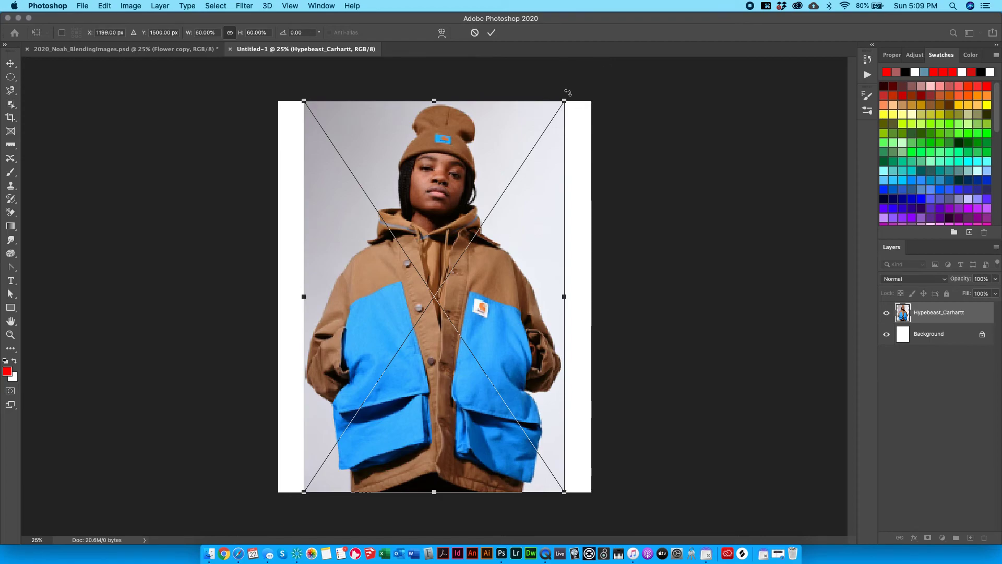
left_click_drag(568, 97, 495, 231)
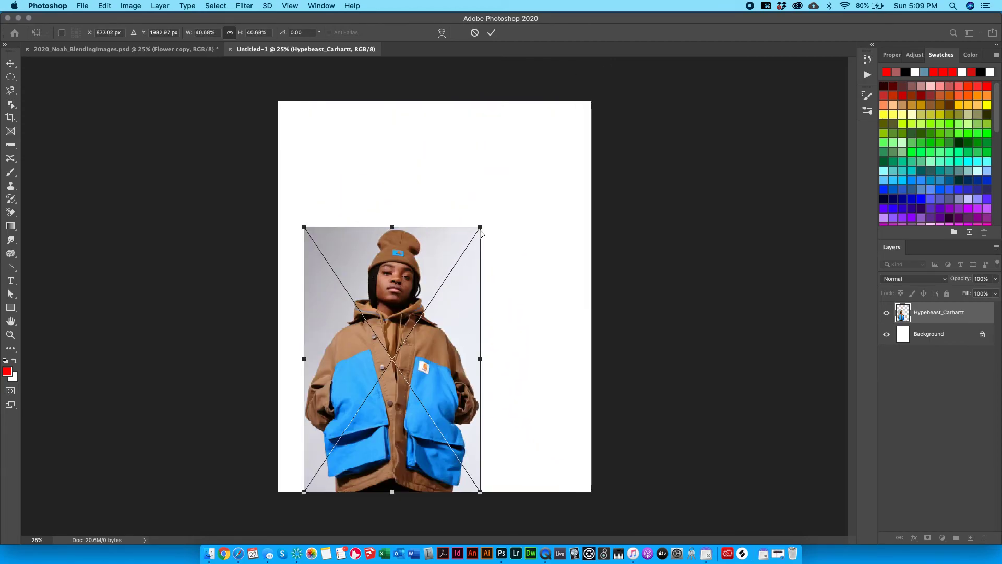
key("super+z")
left_click_drag(564, 101, 488, 216)
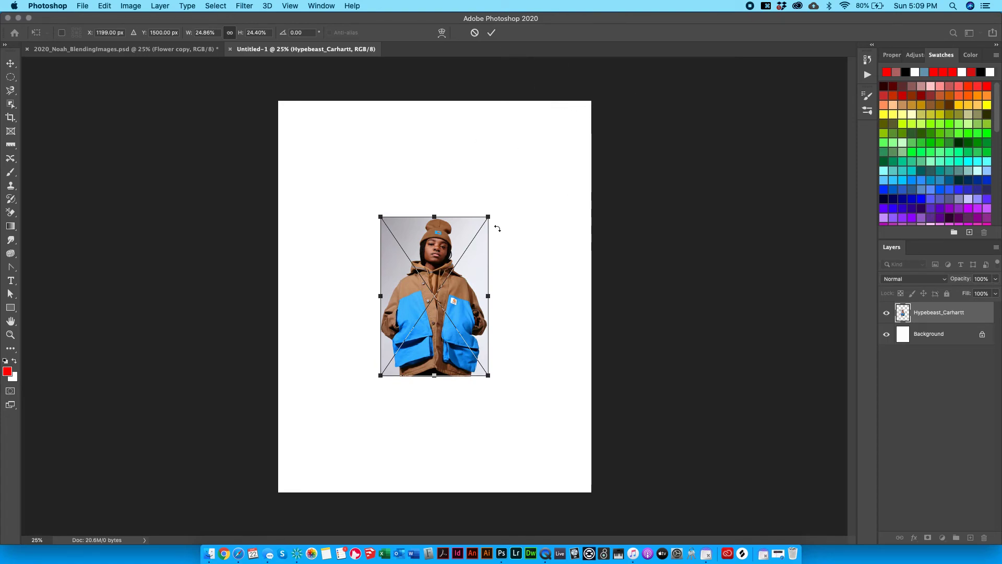
left_click_drag(494, 218, 571, 174)
key("super+z")
left_click_drag(485, 217, 582, 52)
left_click_drag(524, 139, 526, 147)
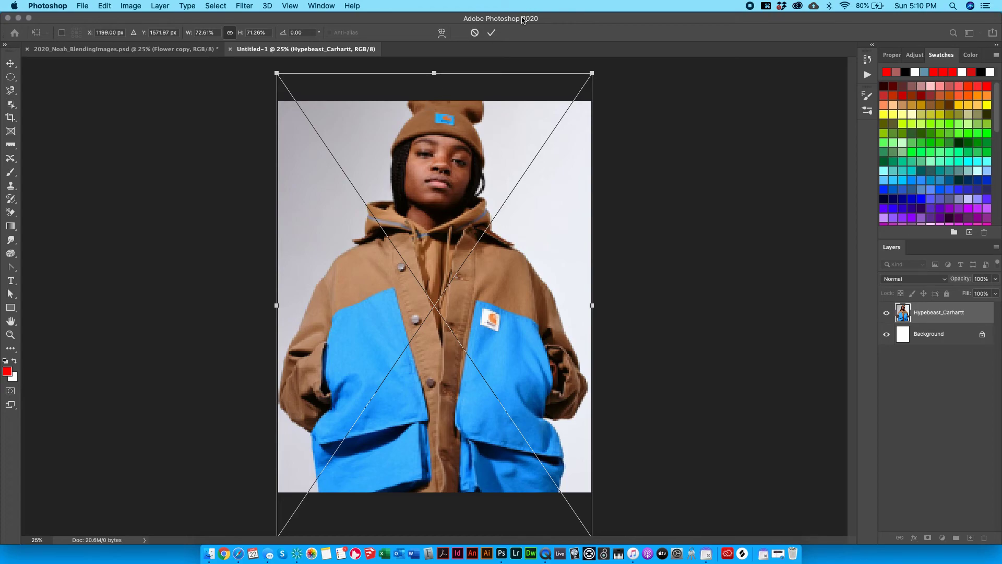
left_click(492, 33)
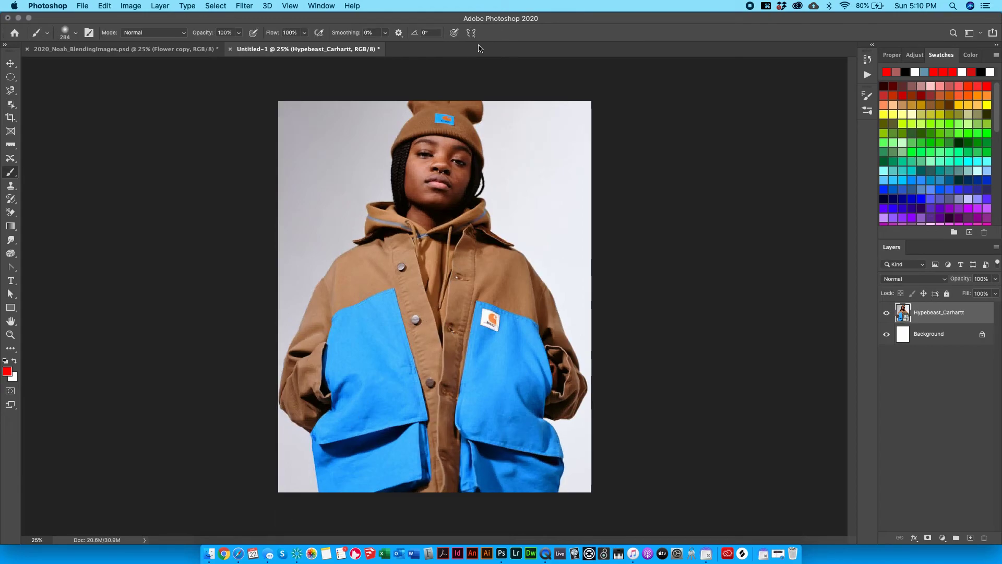
Rename the Hypebeast_Carhartt layer to 'Portrait'.
key("v")
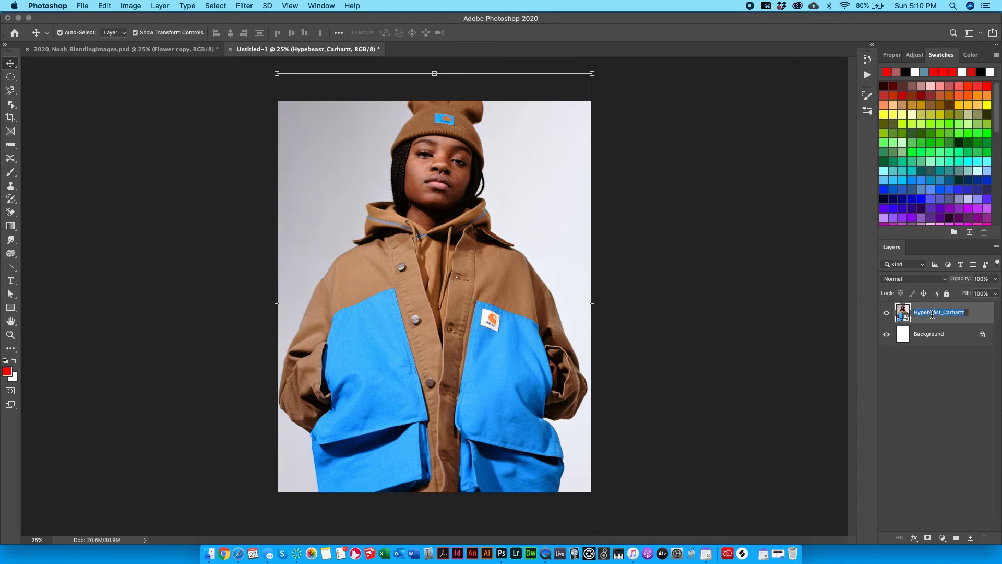
key("BackSpace")
type("P")
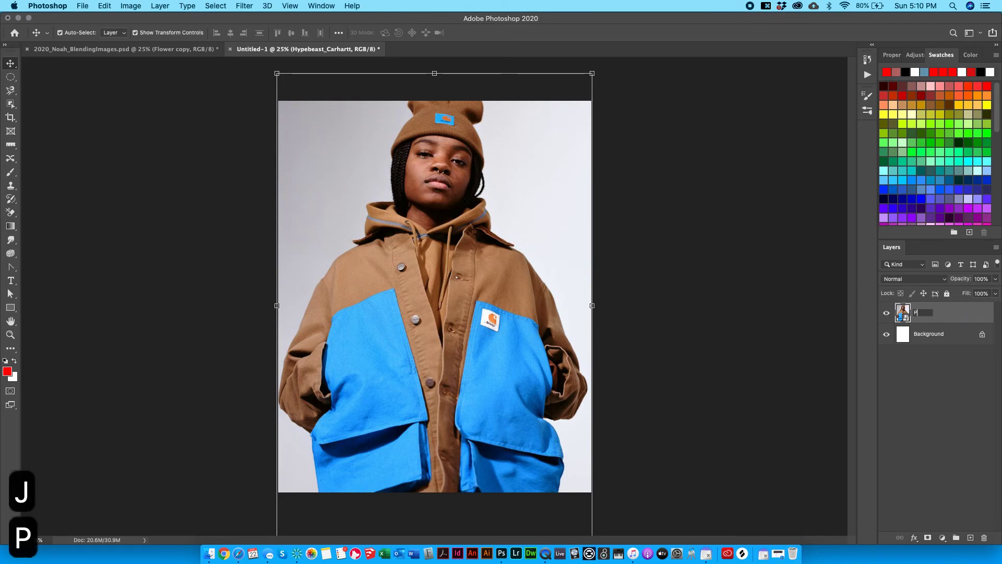
type("ortrait")
key("Return")
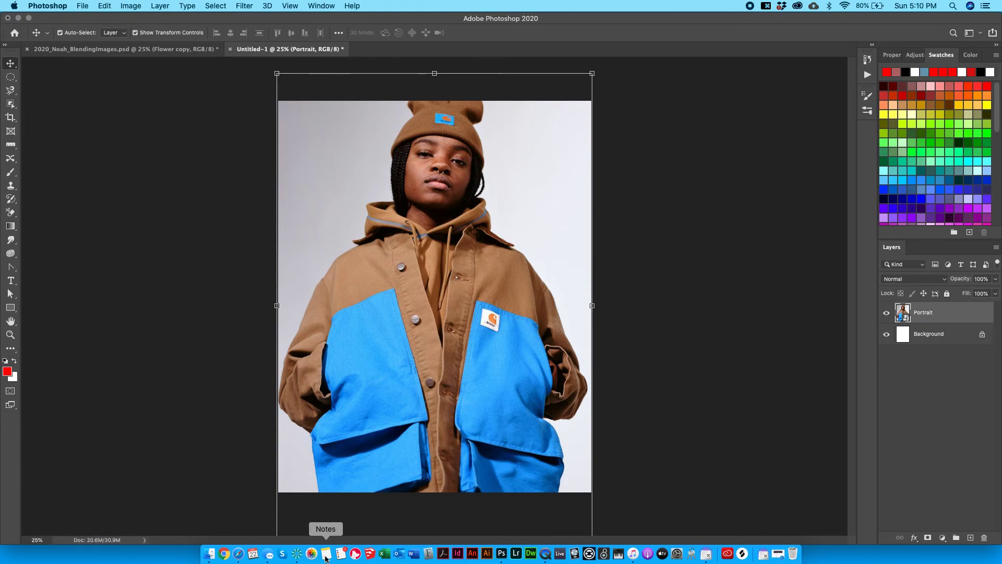
Place the telephone-pole photo IMG_0025.HEIC and resize it to cover the canvas.
left_click(208, 554)
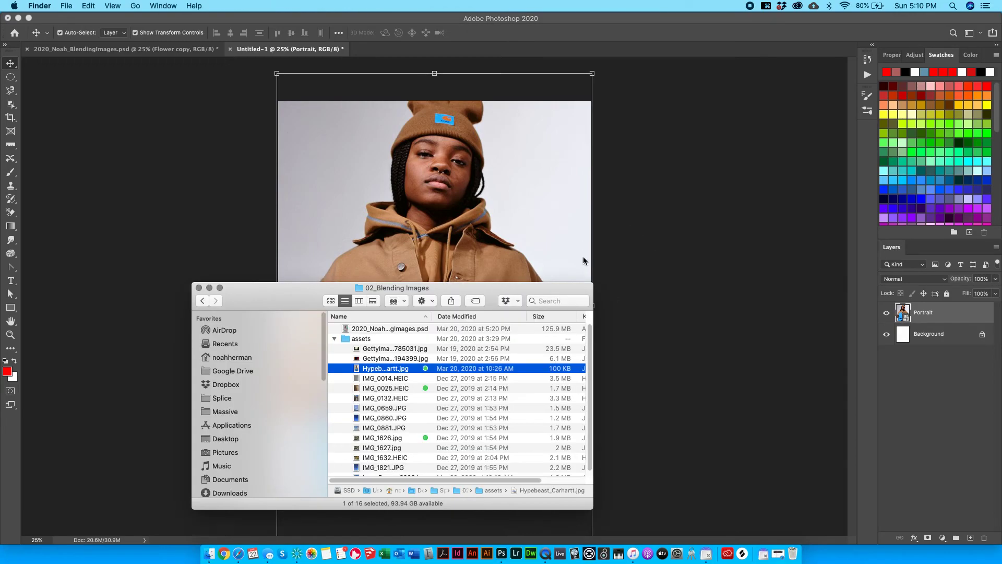
left_click(386, 388)
key("space")
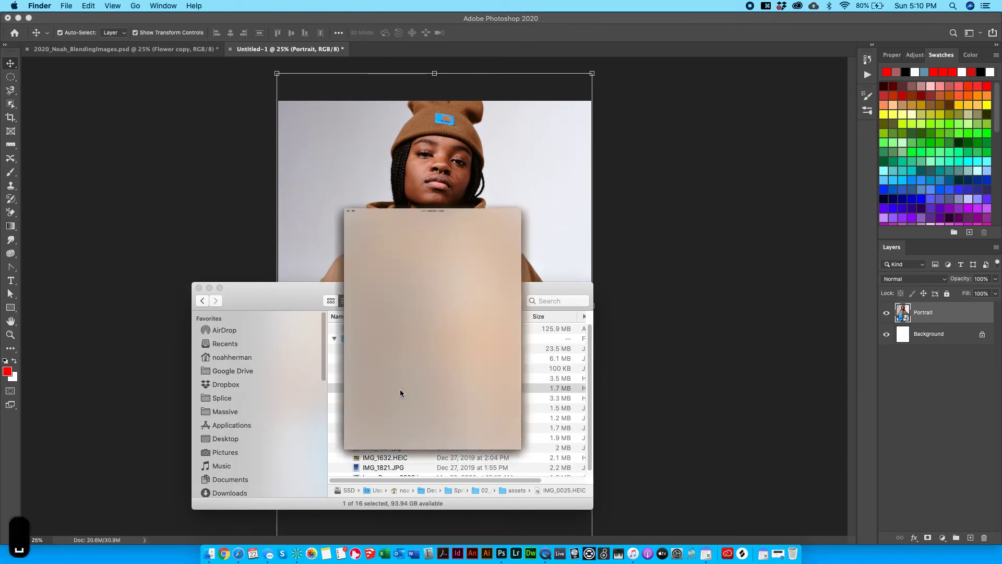
key("space")
left_click_drag(401, 390, 453, 217)
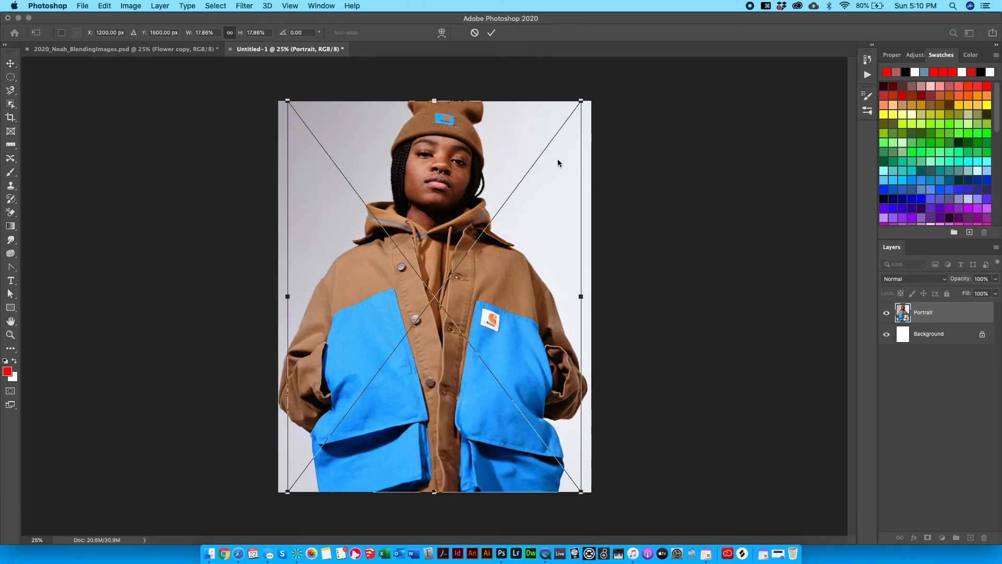
left_click_drag(583, 101, 599, 77)
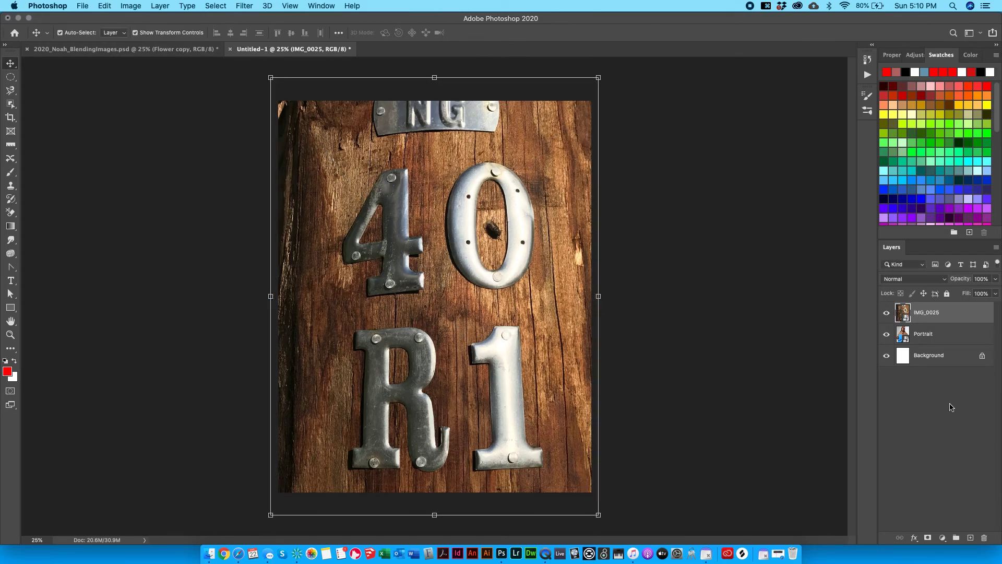
Place the daisy photo IMG_1626.jpg and move it to the top of the canvas.
left_click(208, 553)
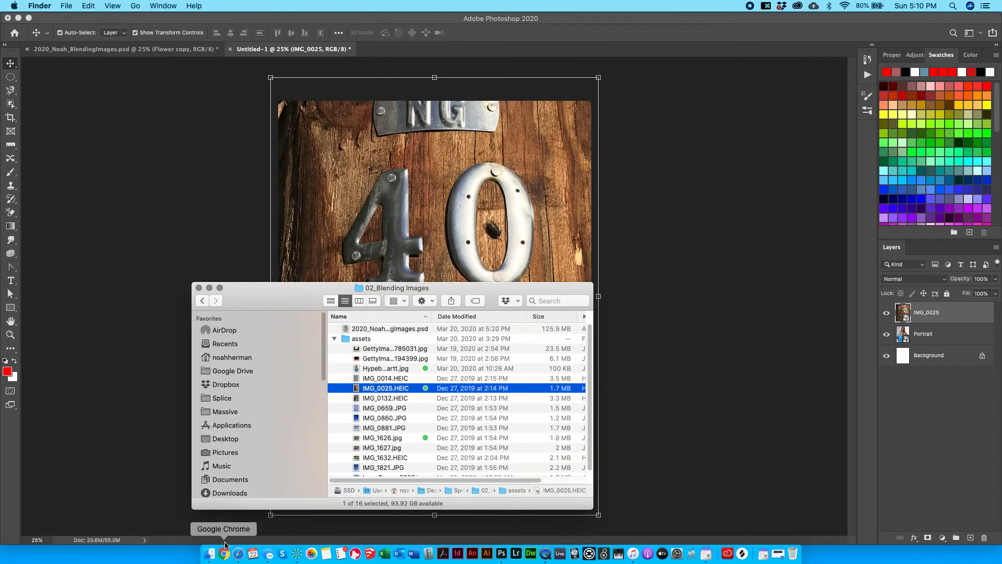
left_click(388, 437)
key("space")
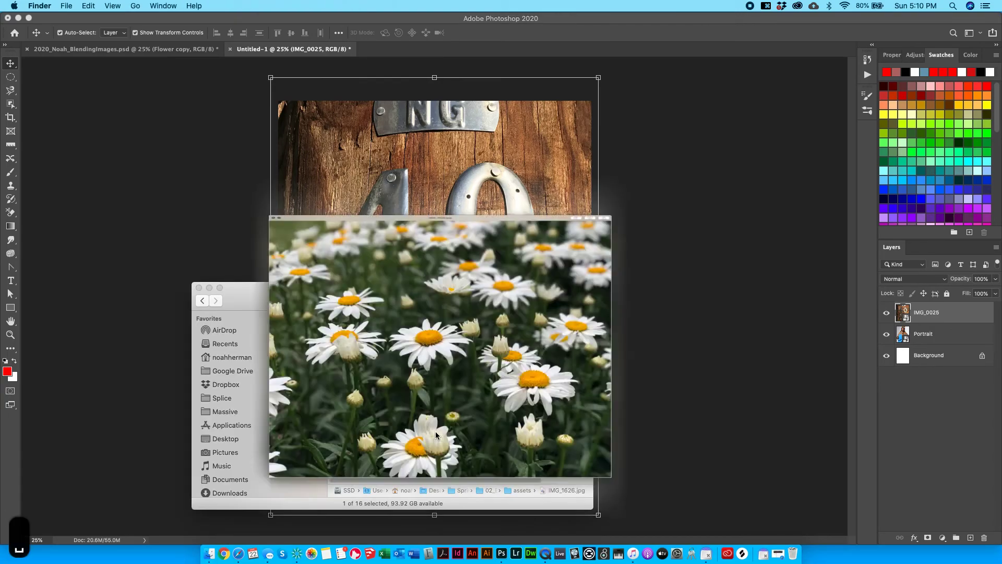
key("space")
left_click_drag(370, 433, 477, 210)
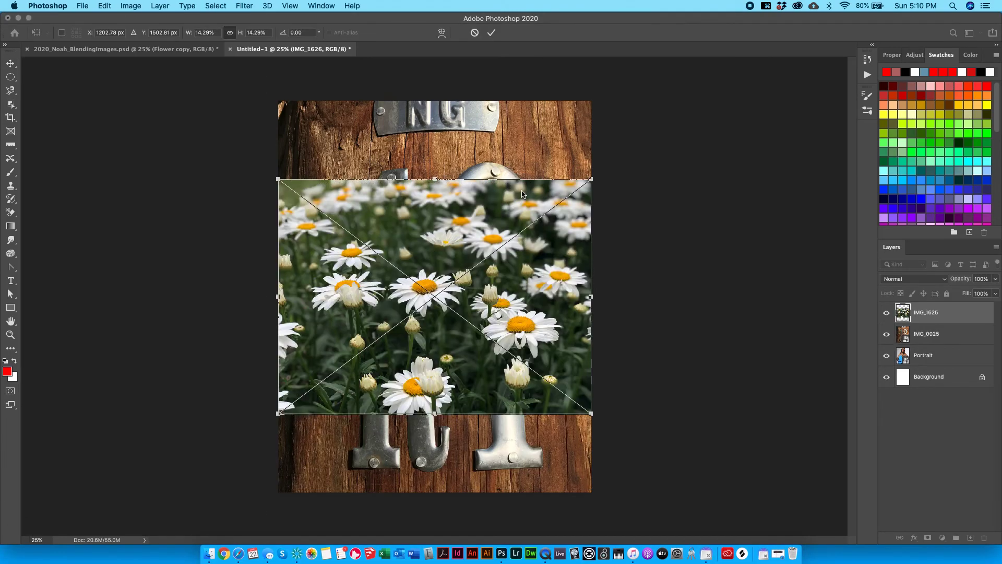
left_click_drag(518, 282, 499, 179)
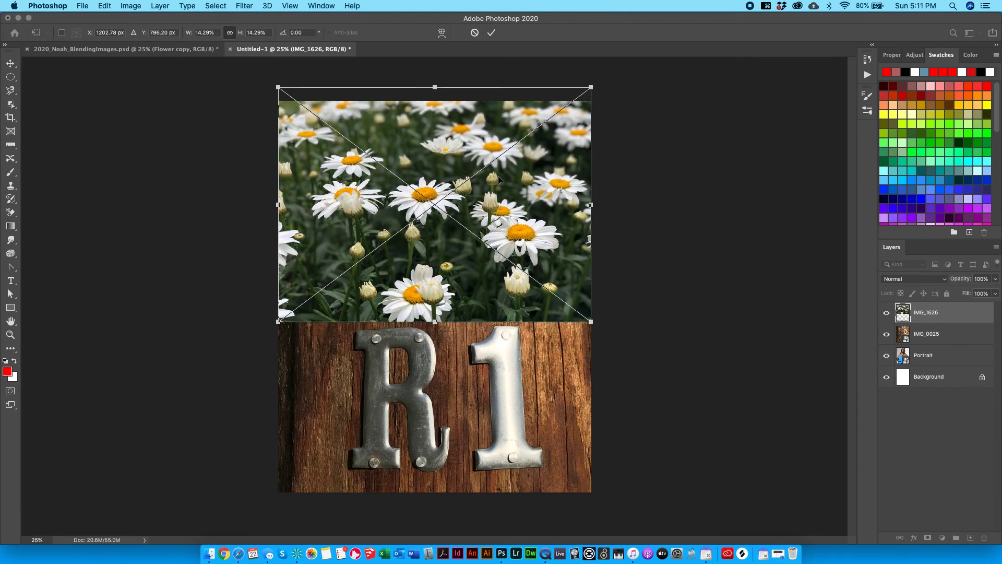
key("Return")
Duplicate the daisy layer and move the copy down over the lower half with Cmd+T.
left_click_drag(951, 317, 958, 319, "alt")
key("super+z")
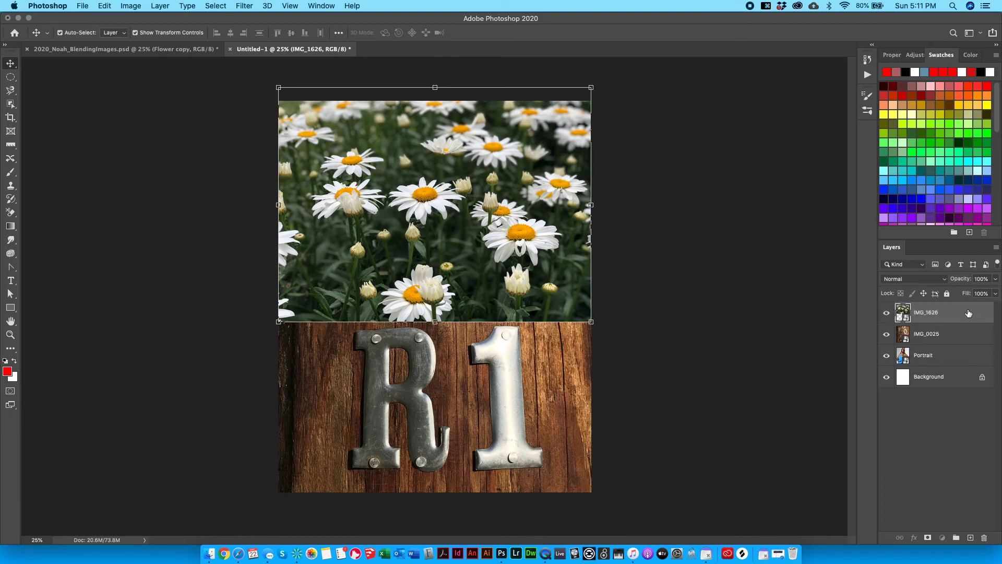
left_click_drag(968, 312, 969, 324)
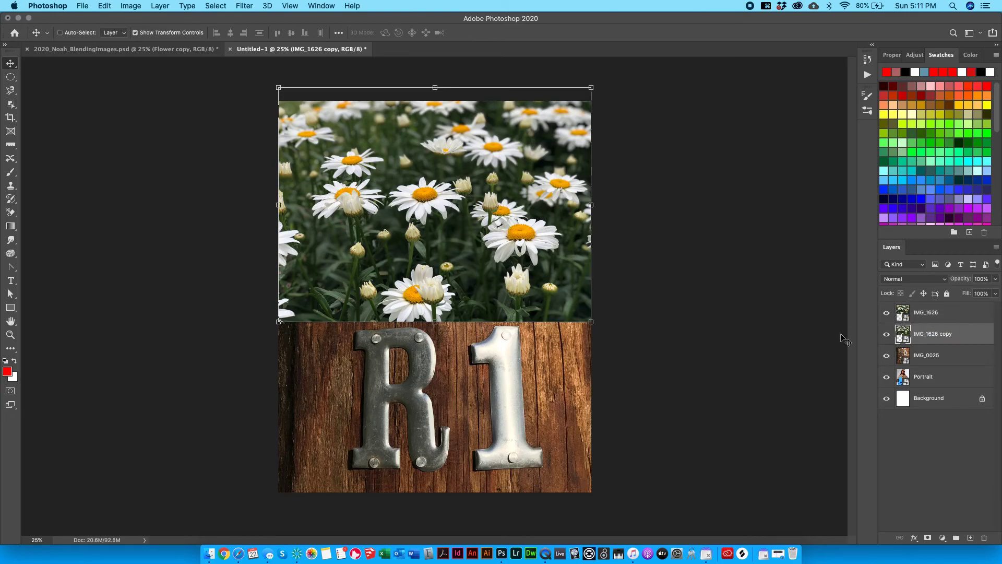
key("super+t")
left_click_drag(470, 259, 469, 448)
key("Return")
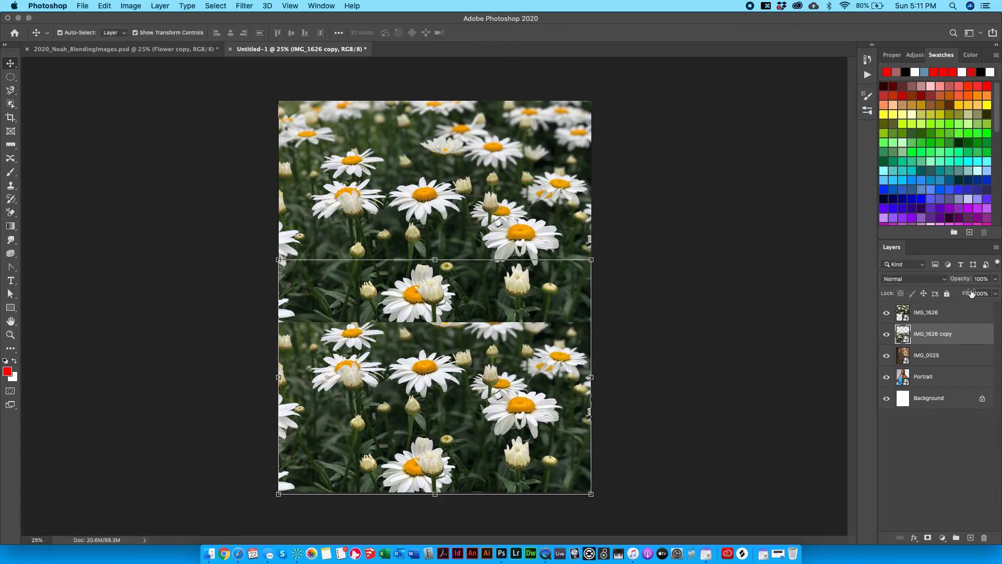
left_click(960, 312)
left_click(961, 355)
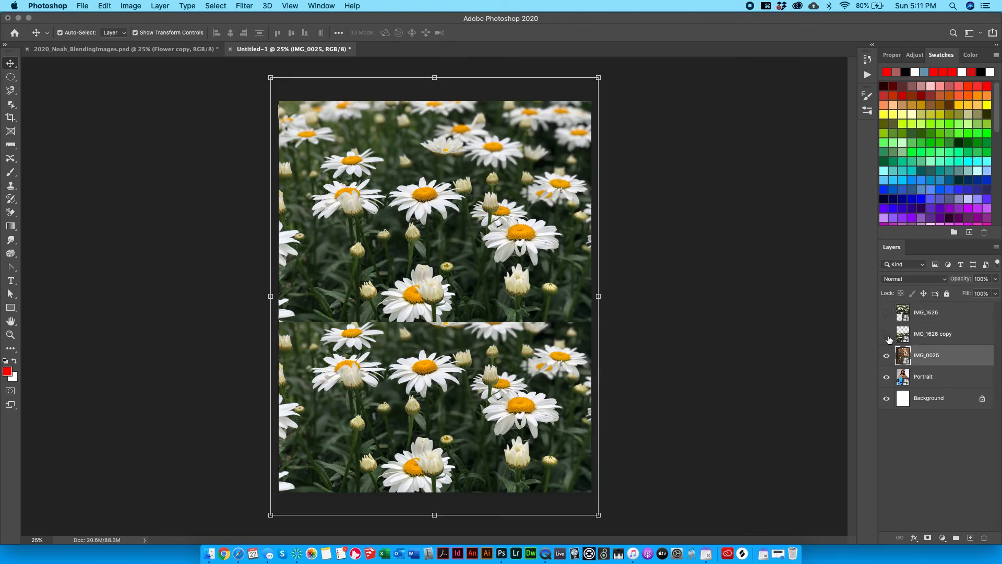
Check the daisy copy's Normal blend mode, then turn on Telephone Pole in the reference composite.
left_click(887, 335)
left_click(927, 280)
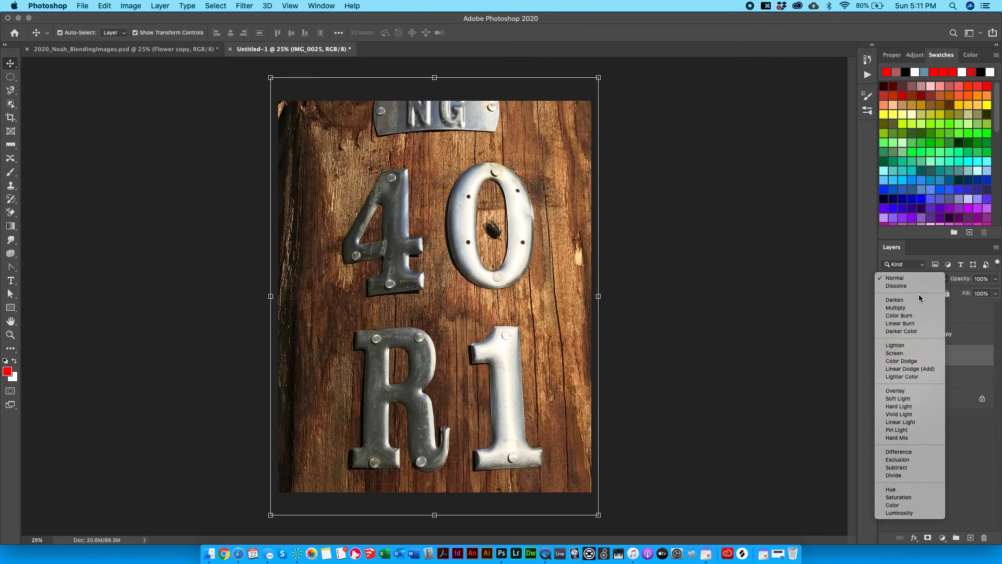
left_click(788, 228)
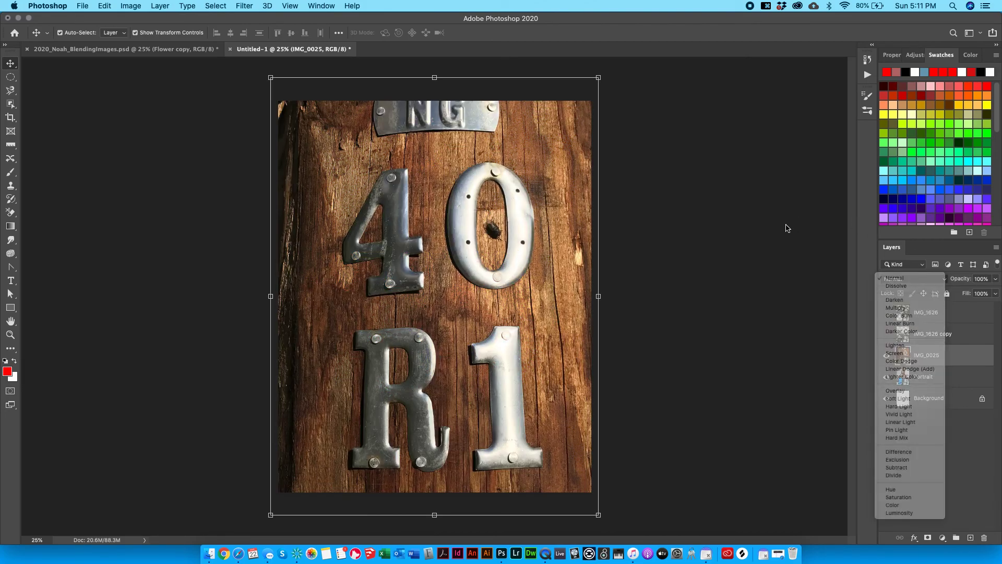
left_click(886, 334)
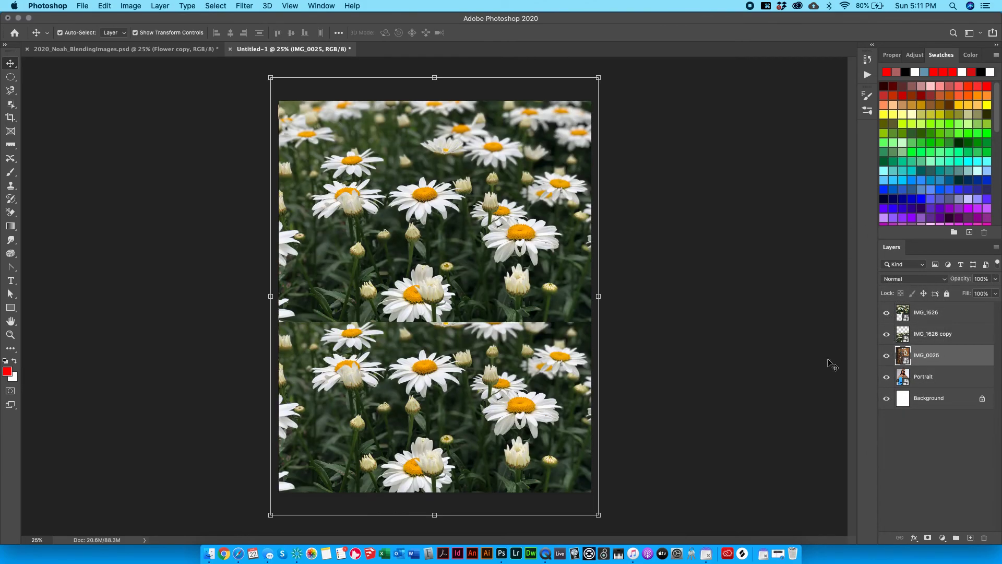
left_click(98, 49)
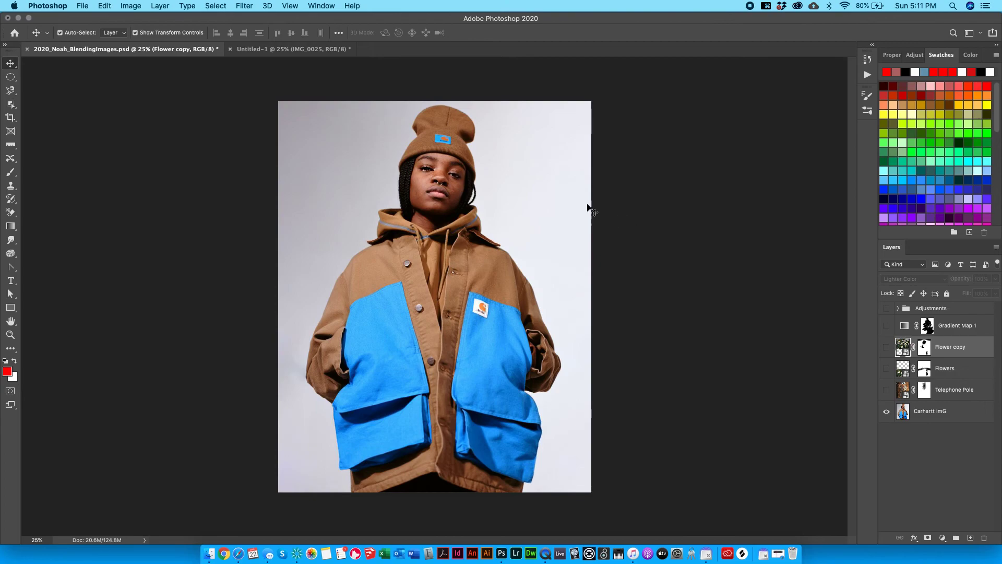
left_click(885, 389)
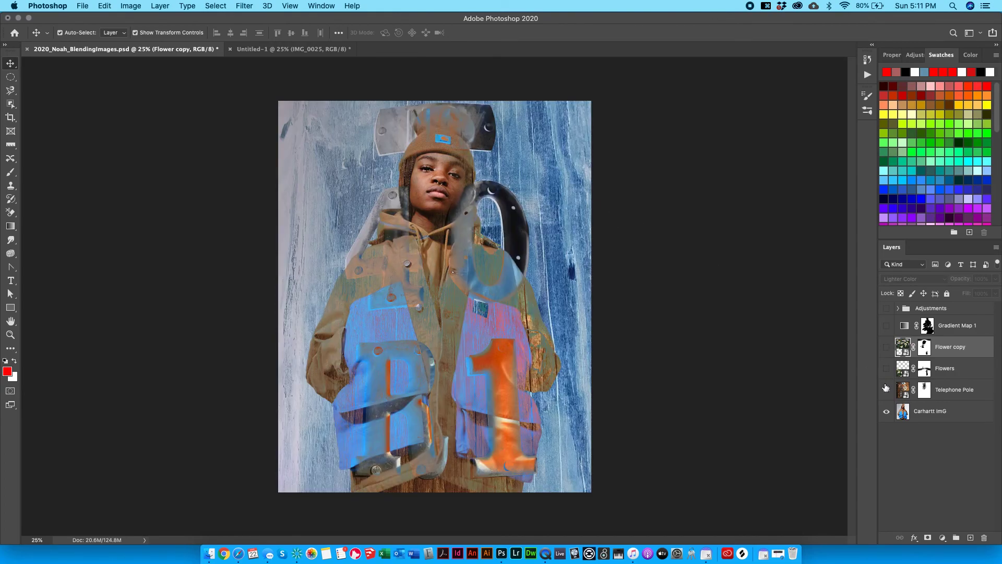
left_click(947, 394)
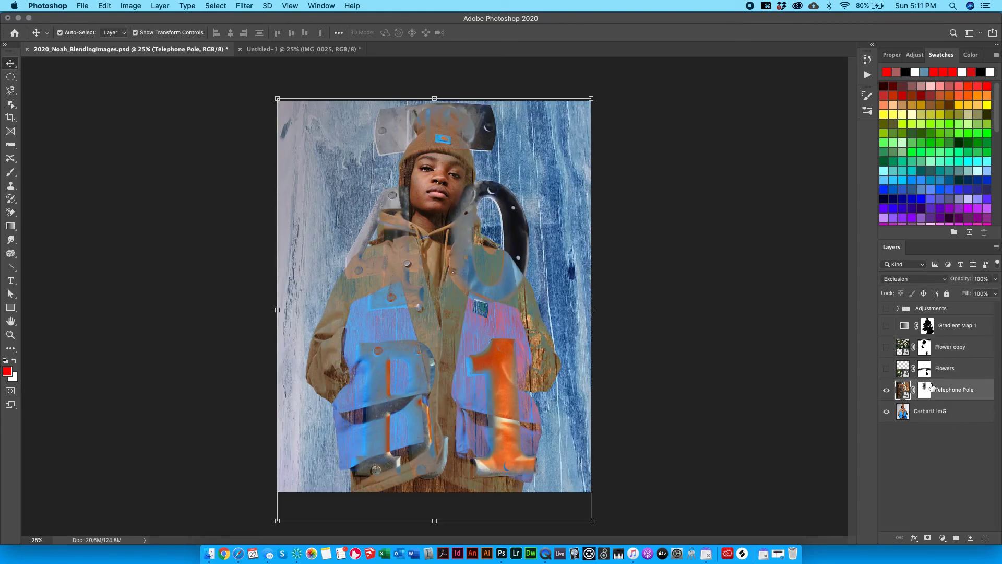
Back in Untitled-1, toggle the IMG_1626 and IMG_1626 copy layers, leaving both hidden.
left_click(292, 49)
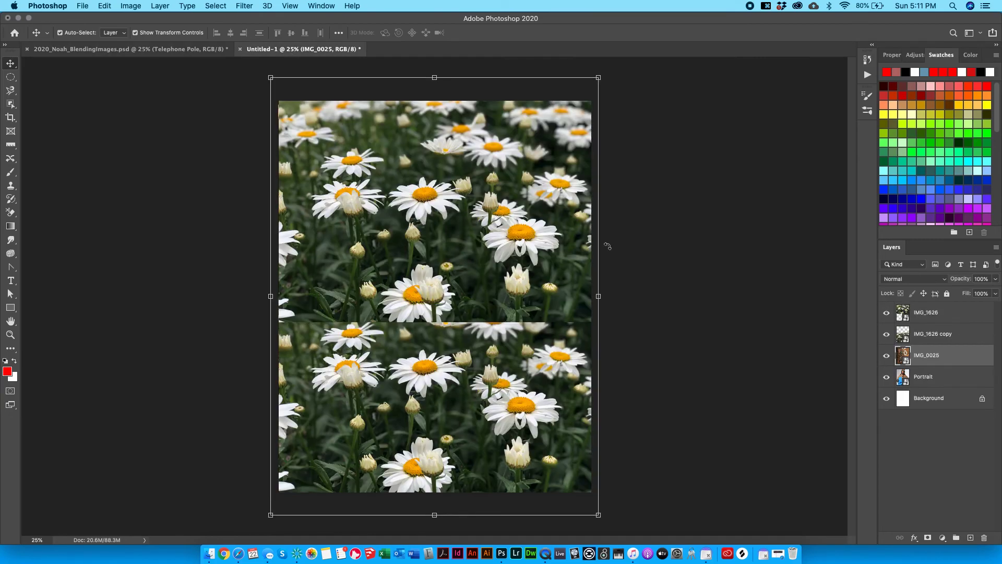
left_click(887, 313)
left_click(887, 334)
left_click(887, 313)
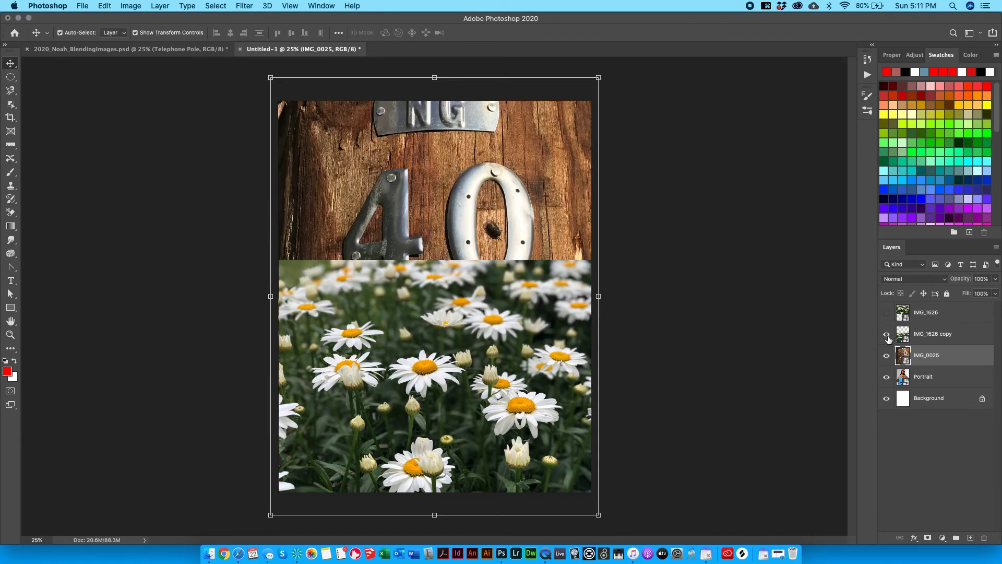
left_click(887, 335)
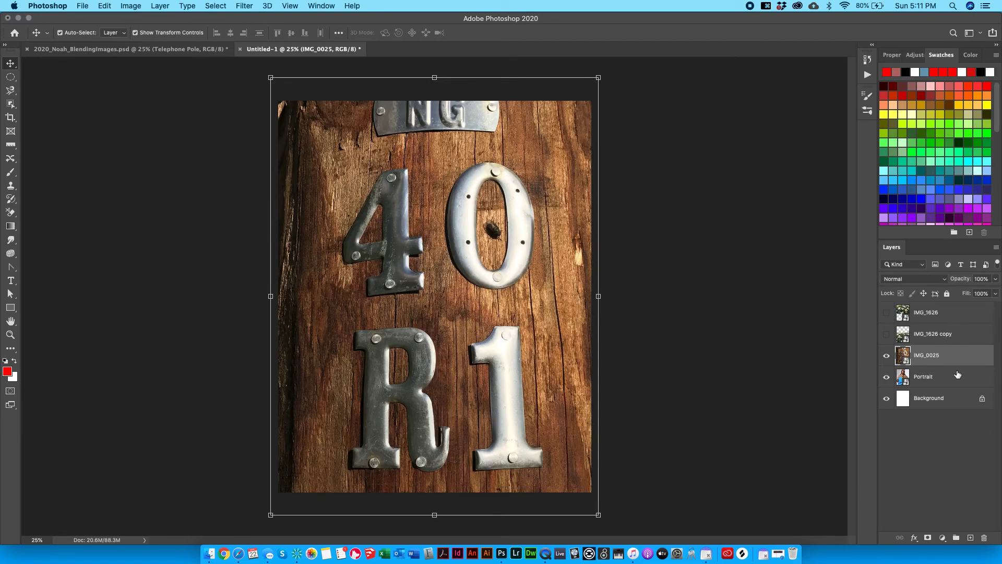
Set the IMG_0025 telephone-pole layer's blend mode to Exclusion.
left_click(903, 284)
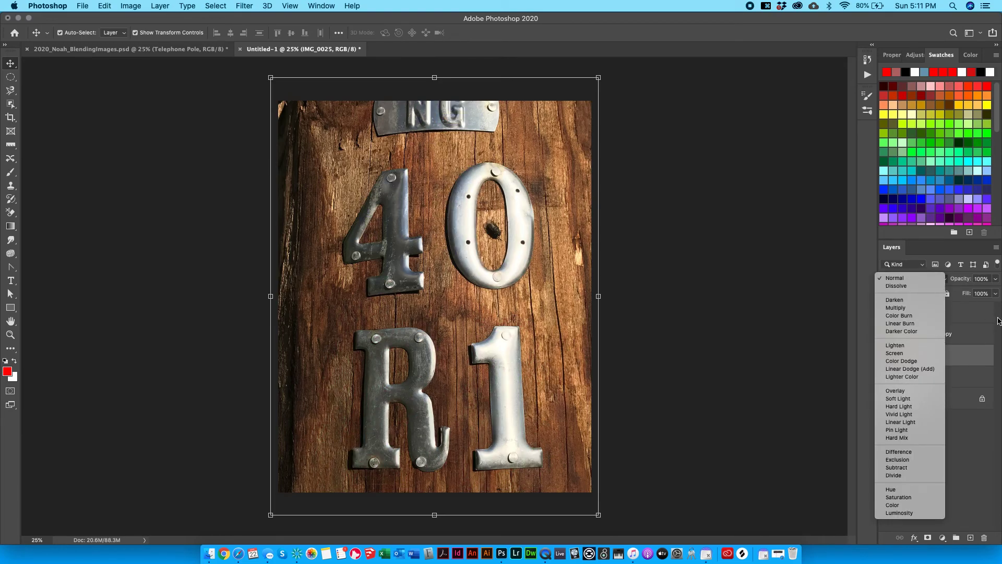
left_click(903, 281)
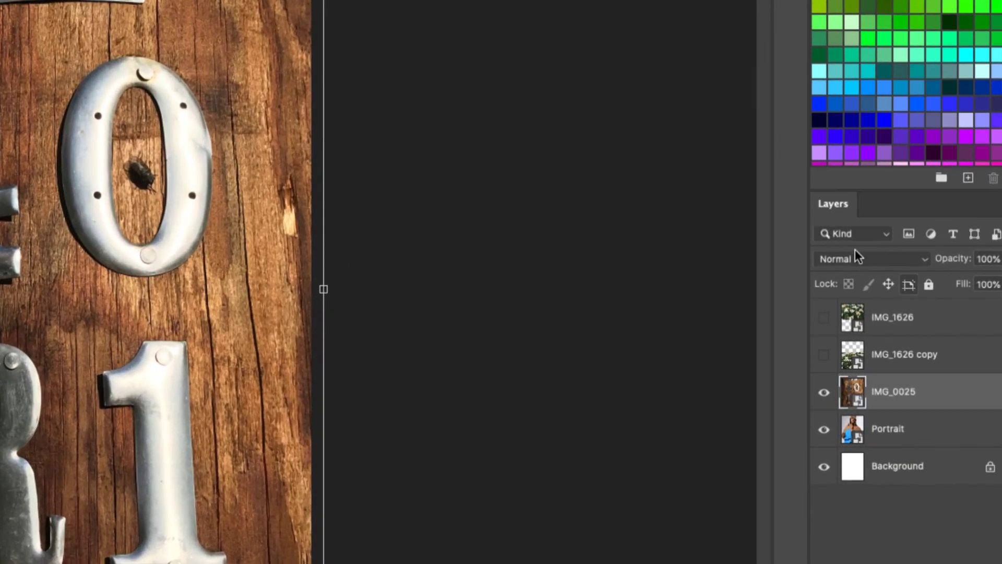
left_click(879, 258)
left_click(878, 258)
left_click(876, 257)
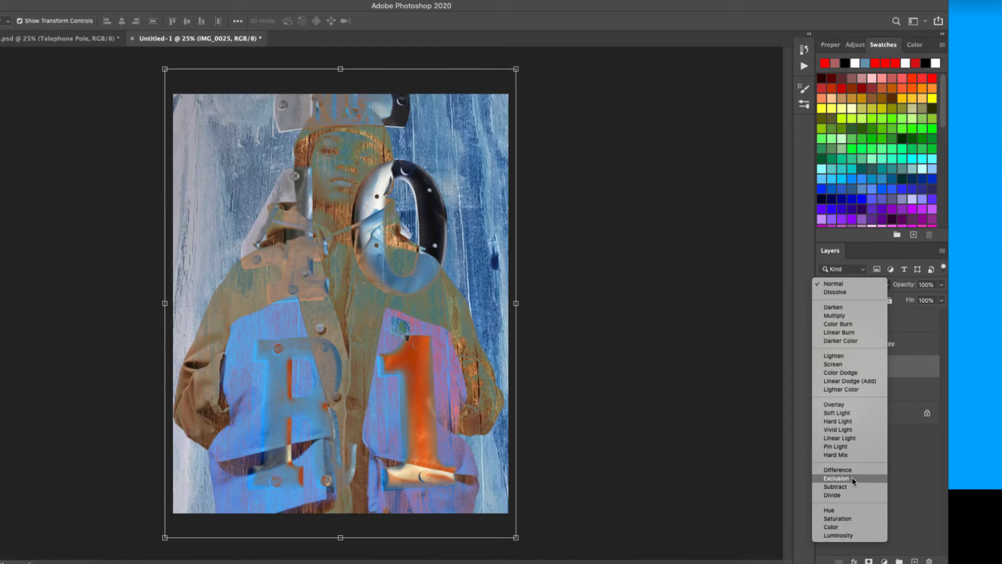
left_click(852, 479)
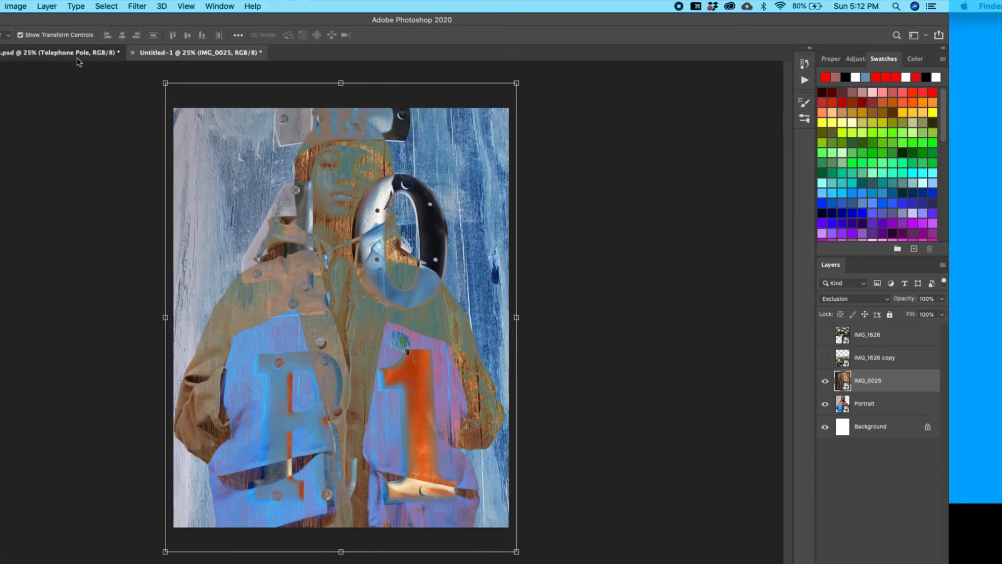
Keep Exclusion and turn on the Flower copy layer in the Telephone Pole reference file.
left_click(78, 40)
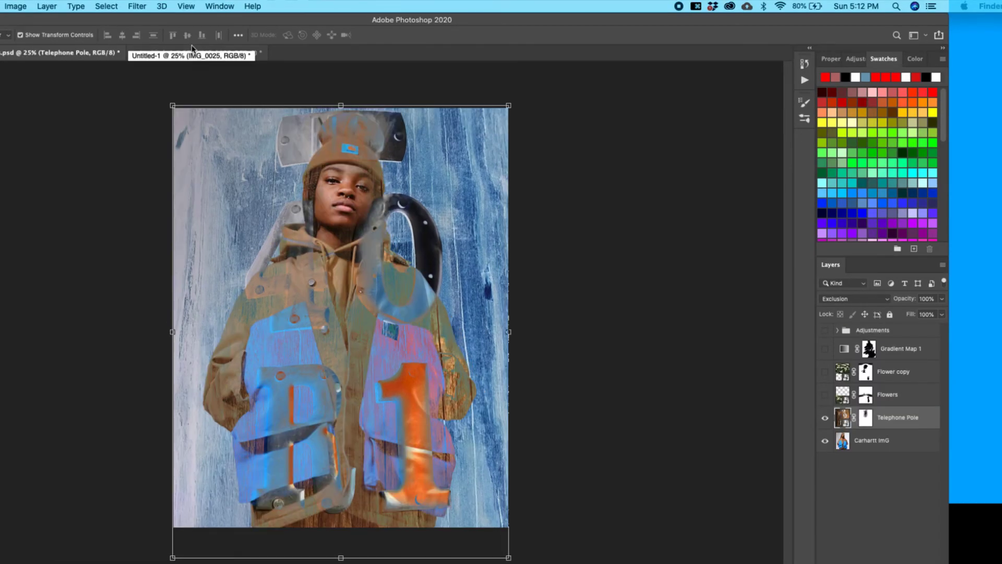
left_click(191, 52)
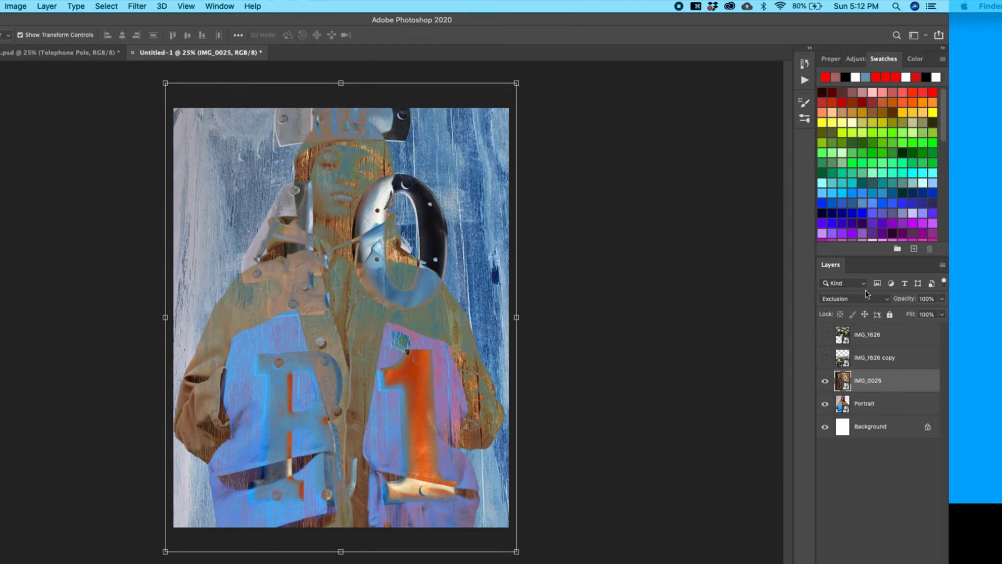
left_click(867, 296)
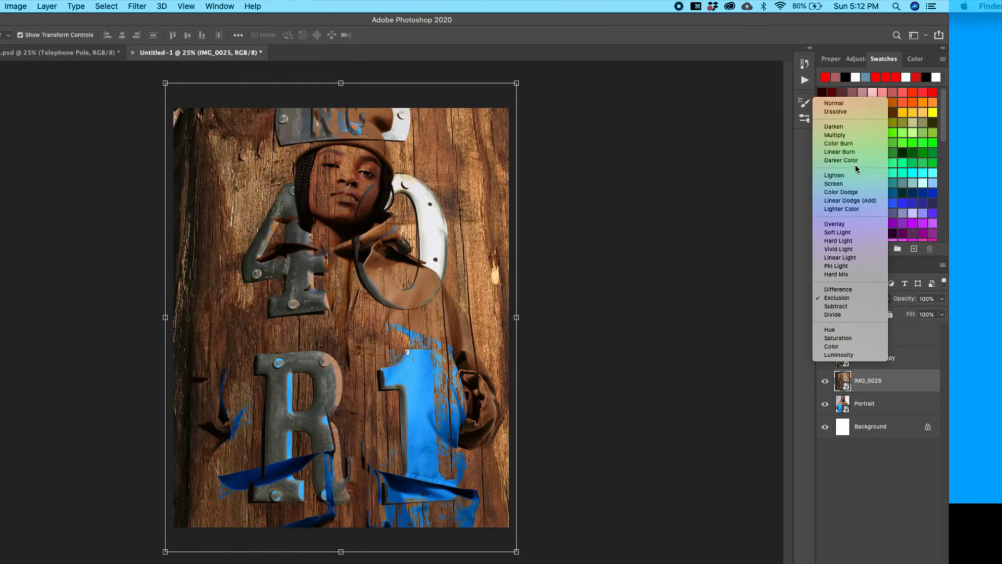
key("Escape")
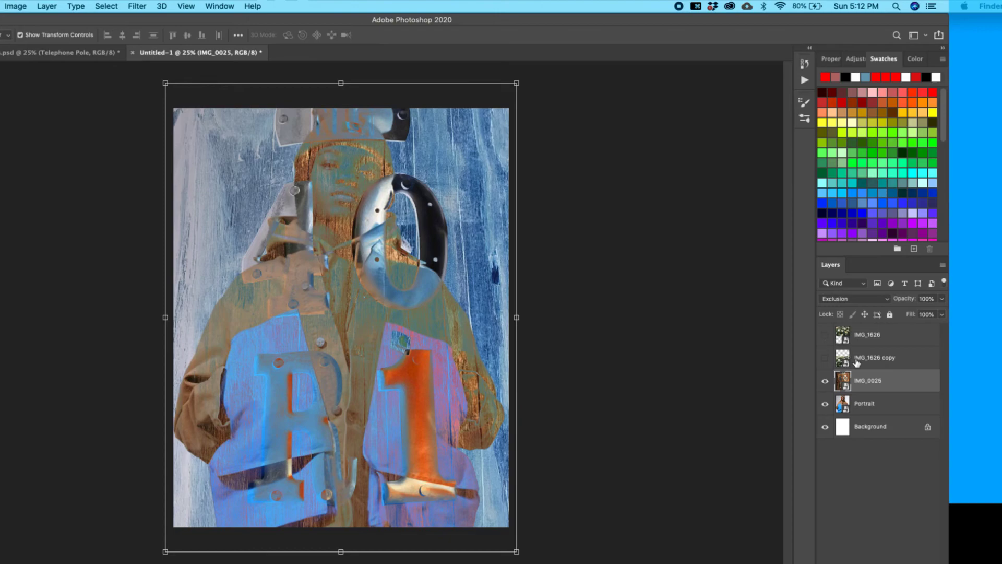
left_click(52, 52)
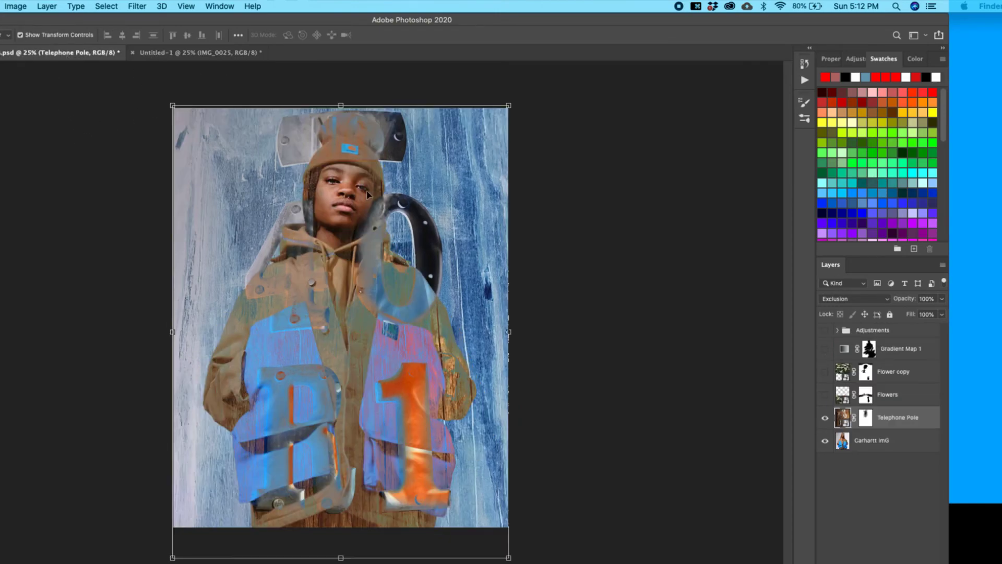
left_click(824, 371)
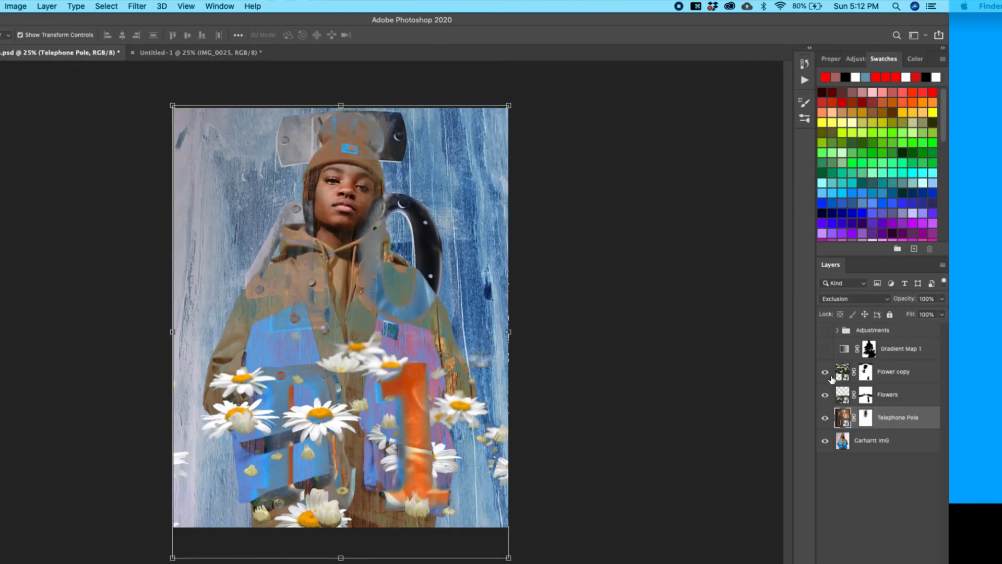
left_click(843, 372)
left_click(196, 53)
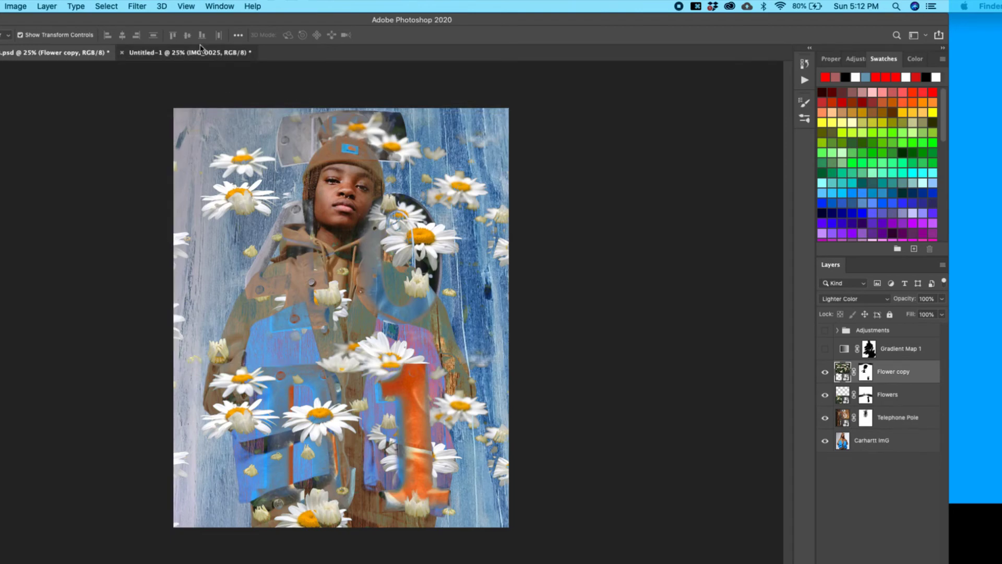
Show both IMG_1626 daisy layers and set IMG_1626 copy and IMG_1626 to Lighten.
left_click_drag(825, 355, 832, 318)
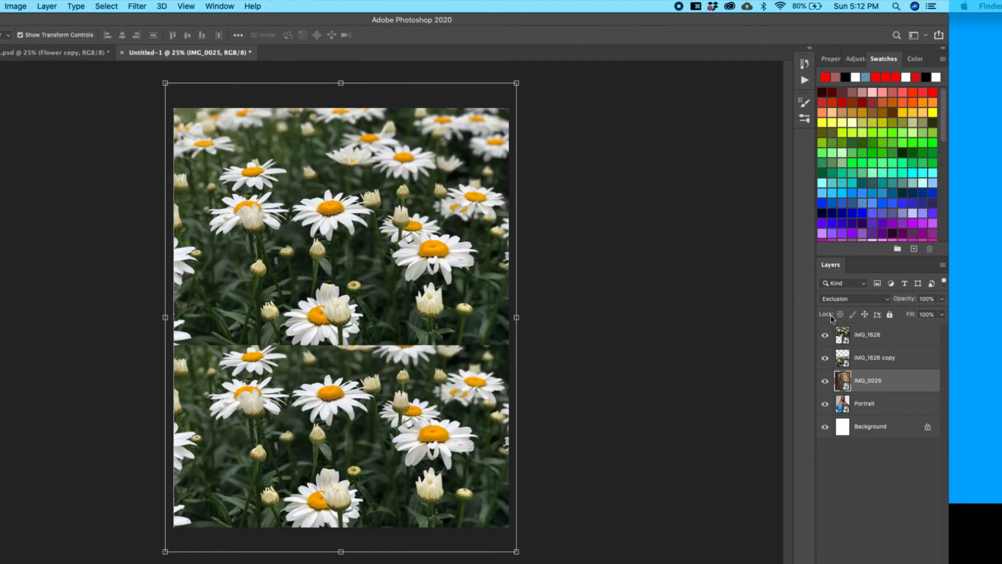
left_click(869, 357)
left_click(861, 299)
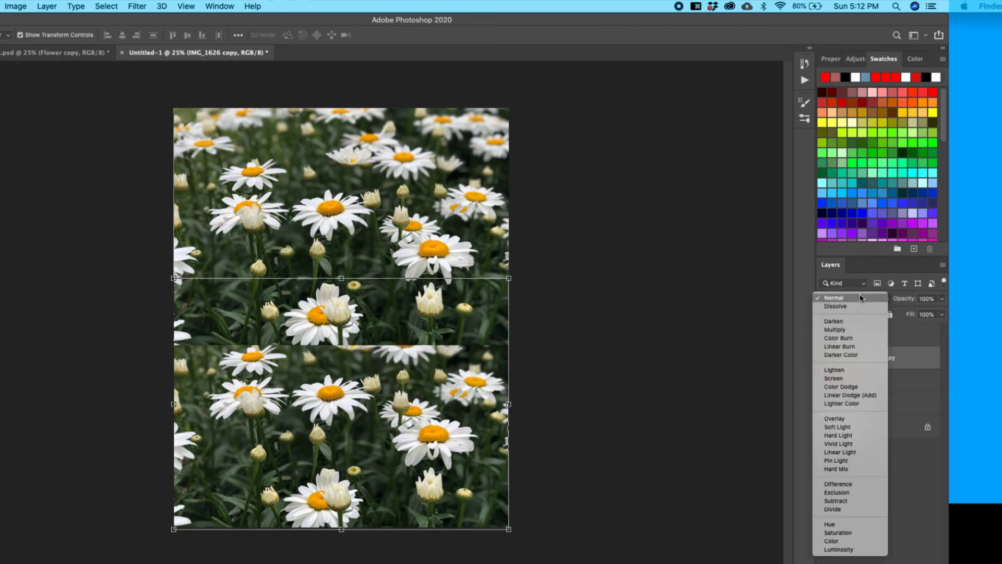
left_click(860, 373)
left_click(881, 334)
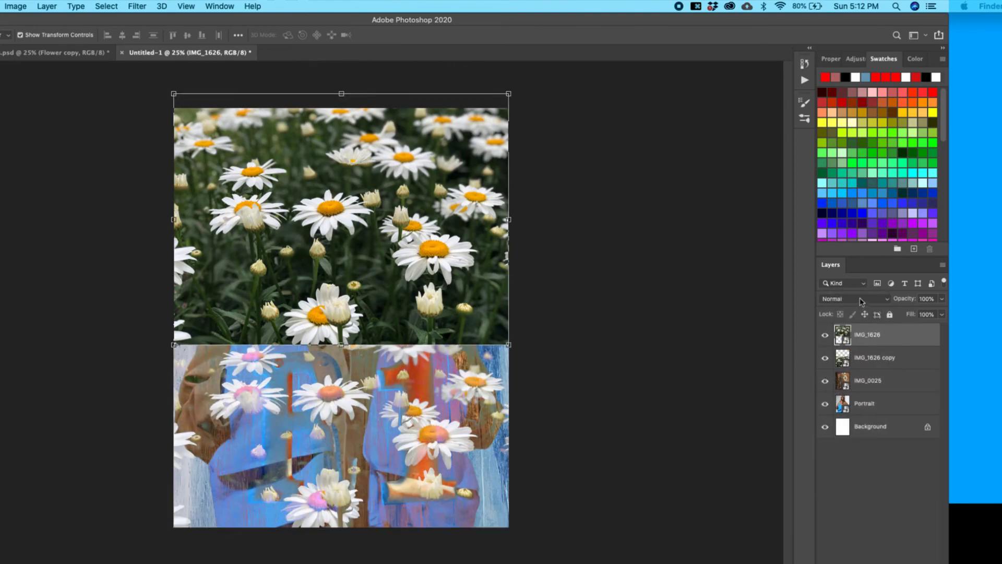
left_click(861, 298)
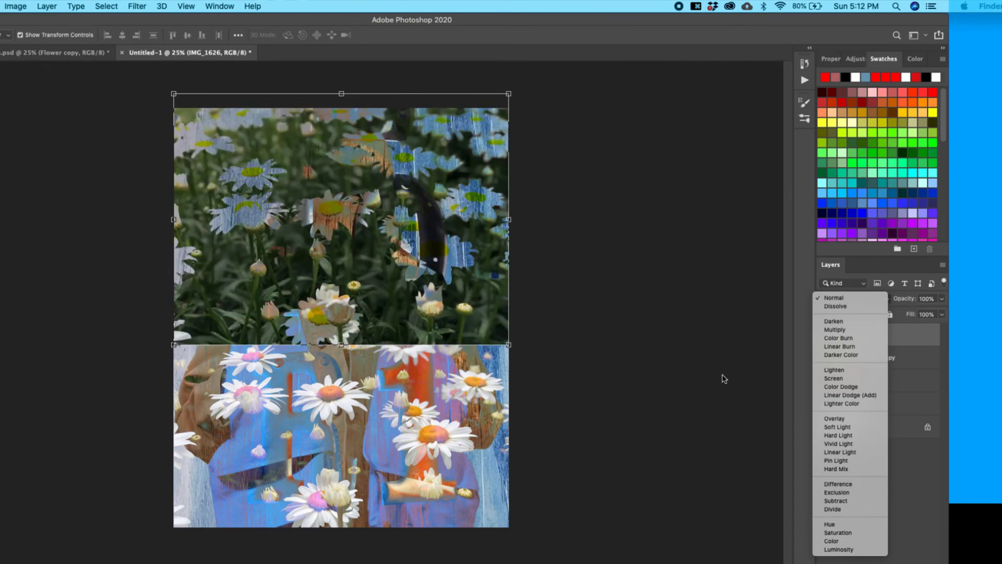
left_click(844, 369)
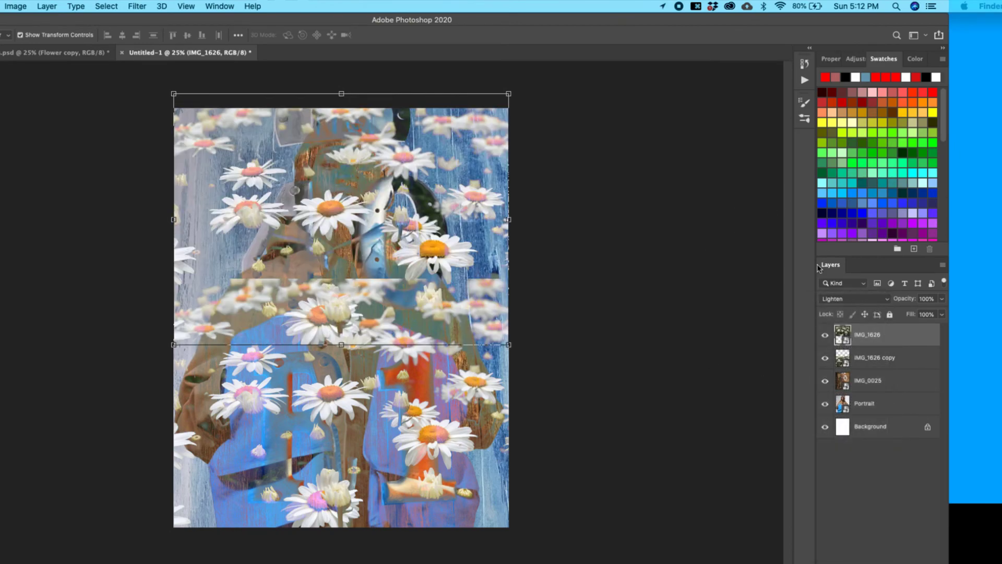
Move the Photoshop window and maximize it to fill the screen.
left_click_drag(359, 18, 414, 19)
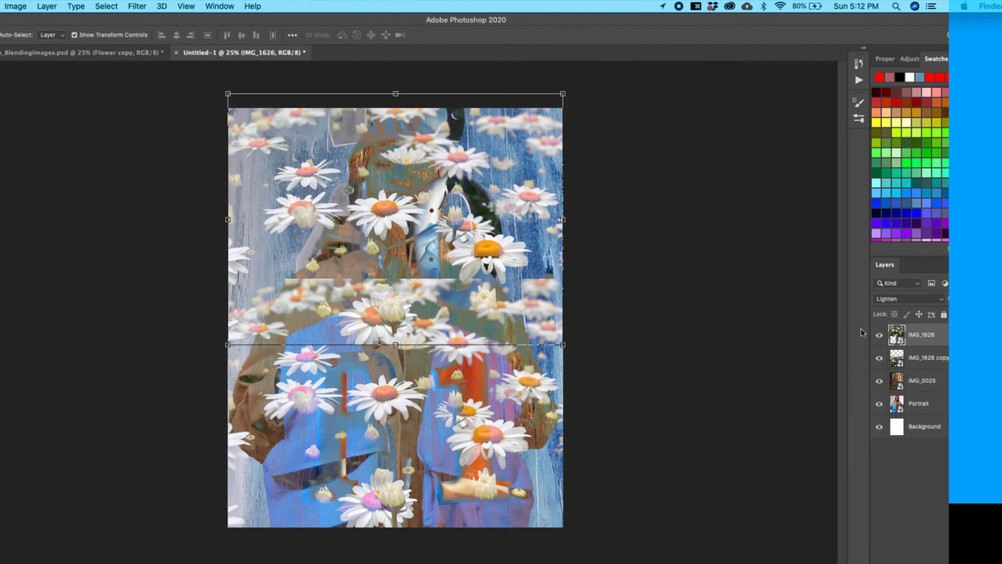
left_click_drag(321, 18, 392, 2)
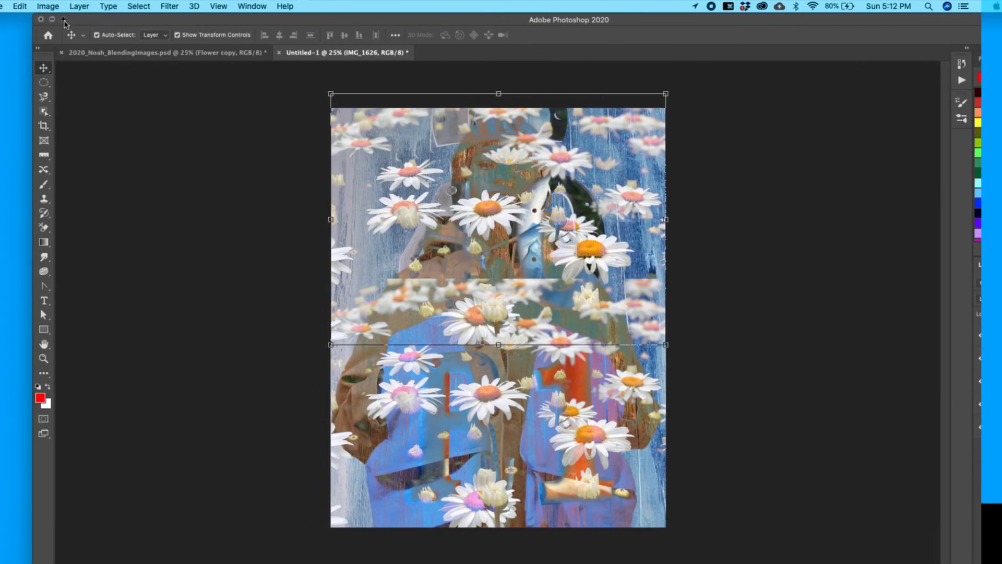
left_click(64, 19)
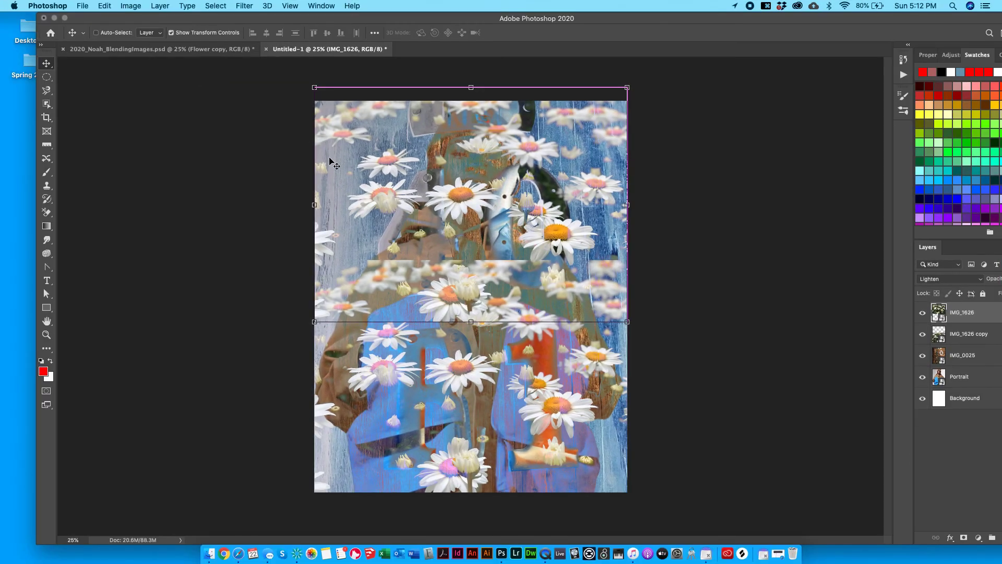
left_click(65, 18)
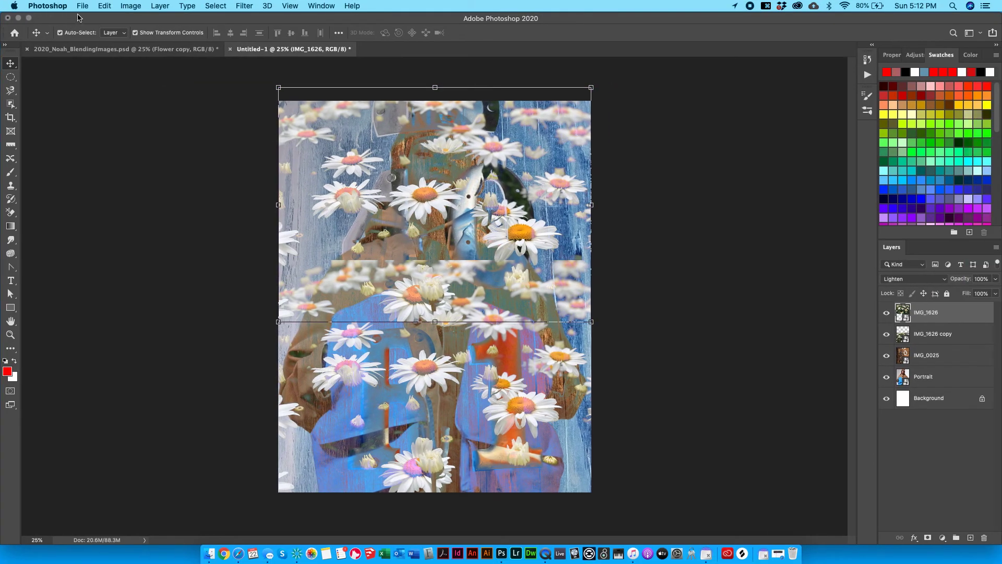
left_click(809, 304)
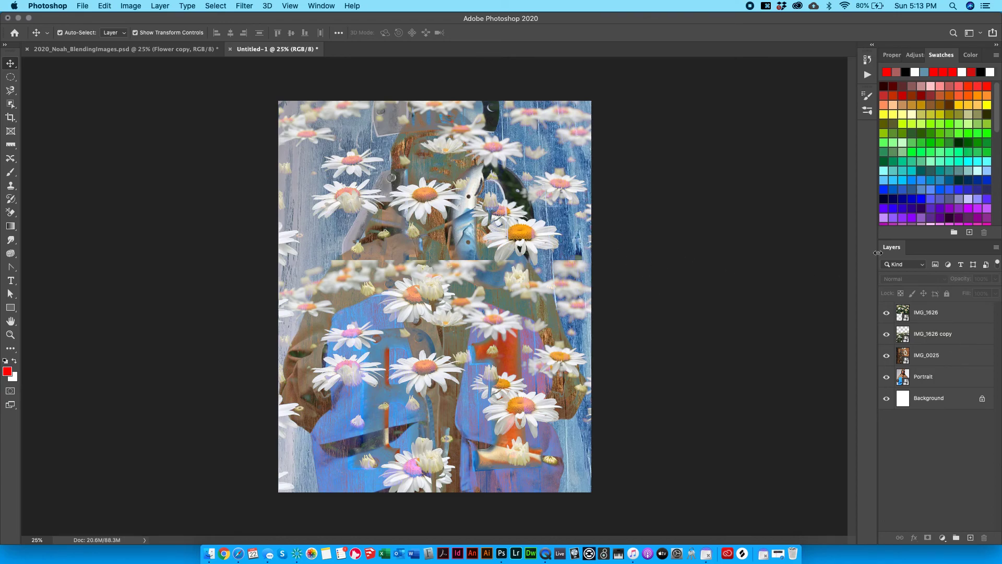
Inspect the Flower copy layer options in the 2020_Noah_BlendingImages reference file.
left_click(131, 49)
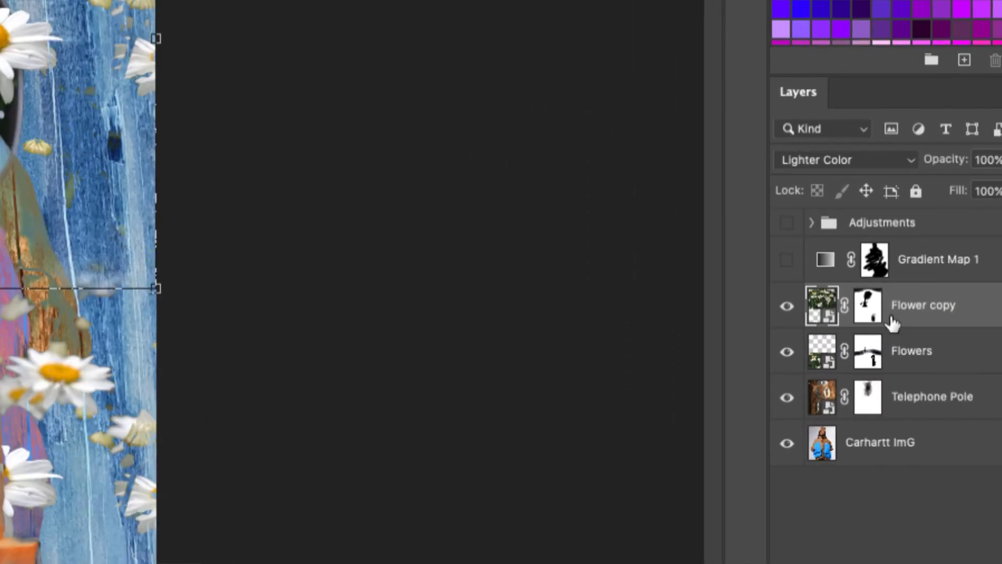
right_click(926, 311)
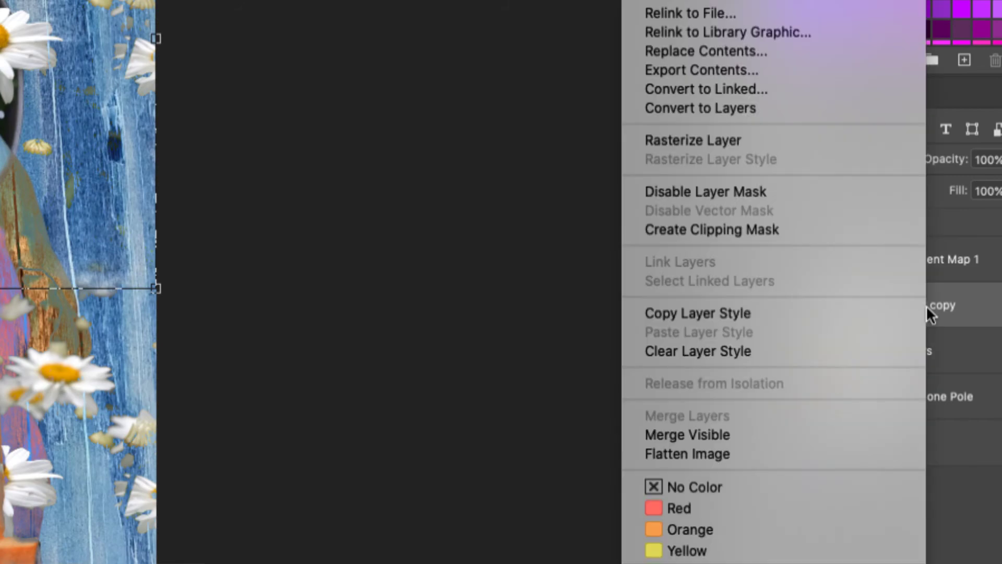
left_click(962, 314)
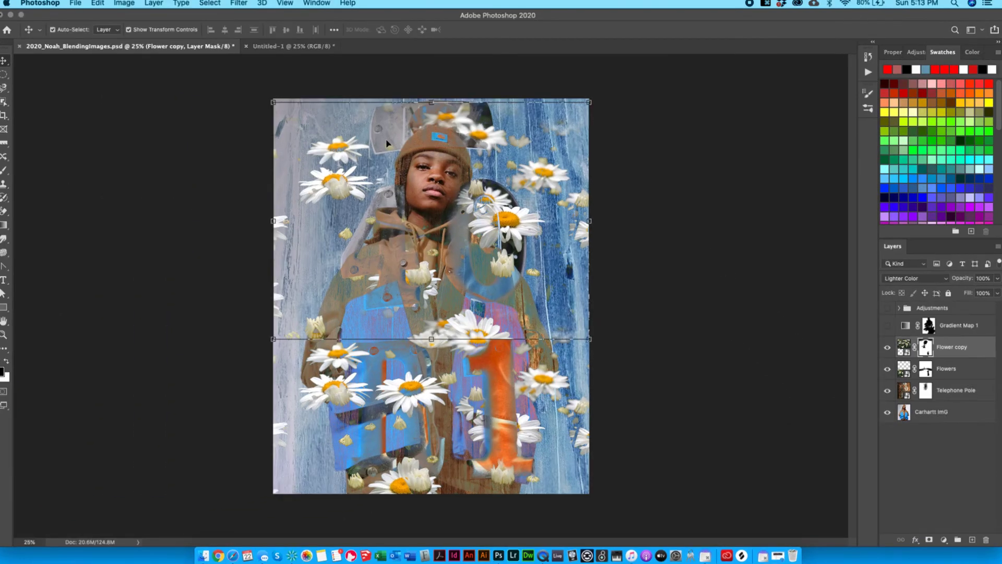
left_click(280, 49)
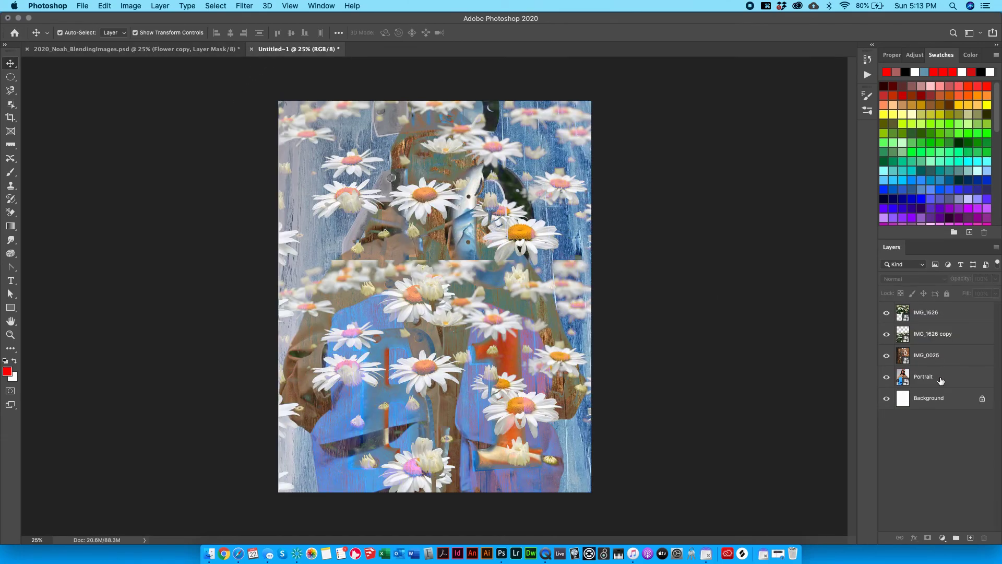
Add a white mask to the Portrait layer, view it alone, then return to the collage.
left_click(940, 381)
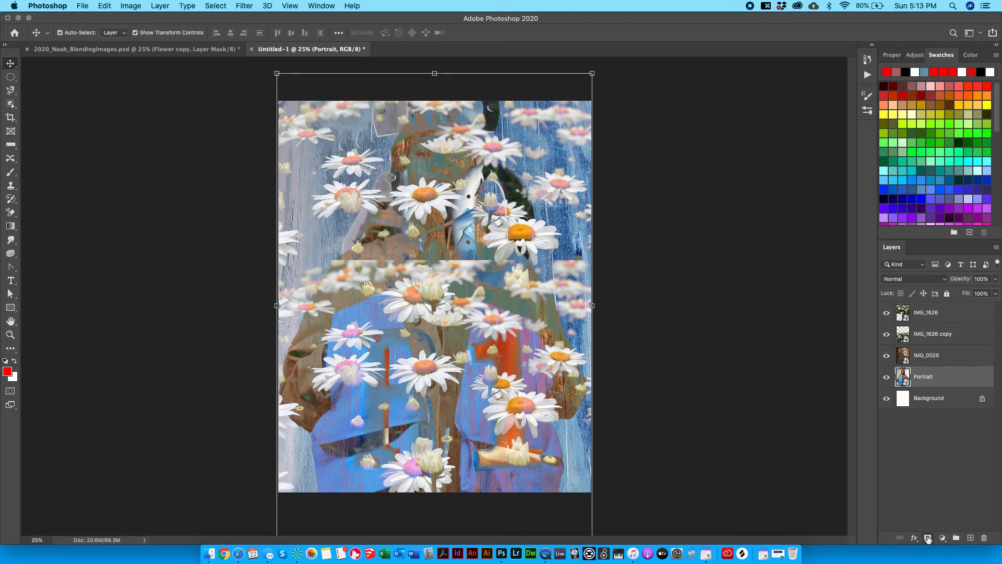
left_click(927, 539)
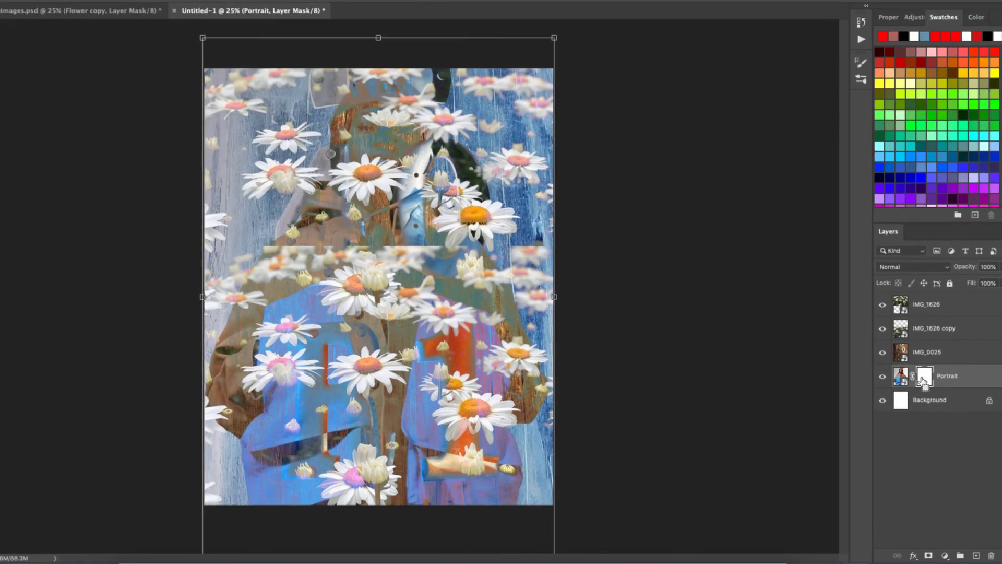
right_click(922, 378)
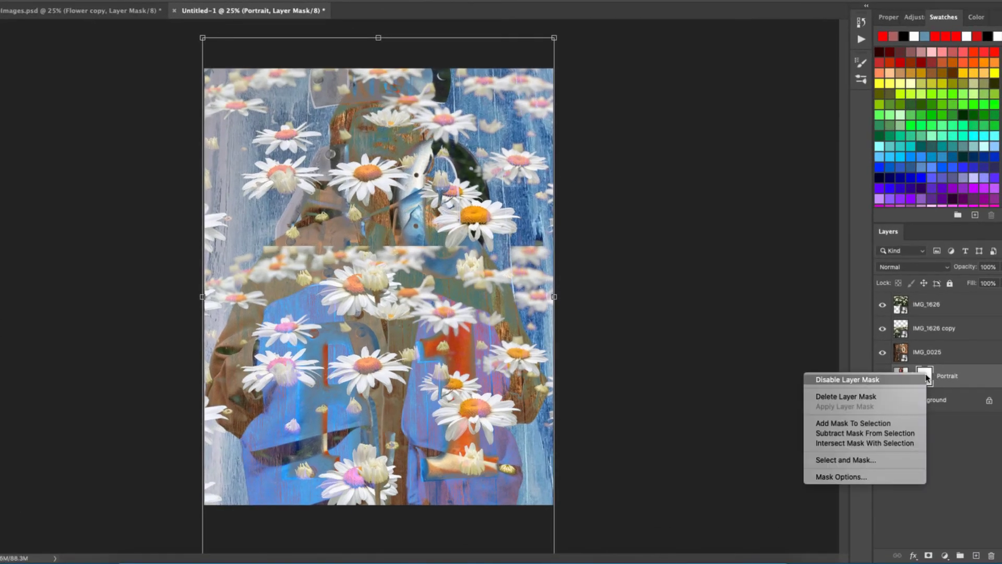
left_click(928, 375)
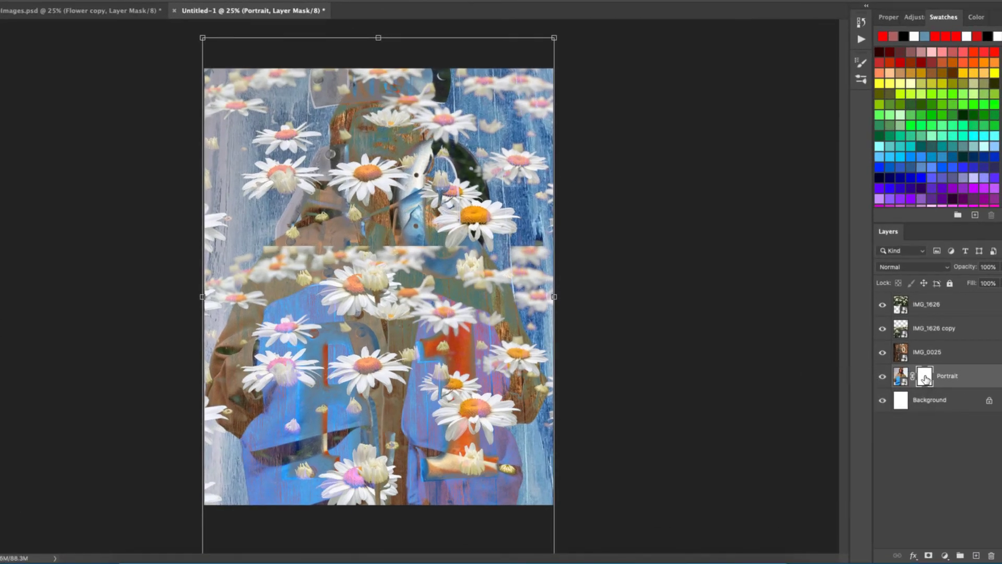
double_click(926, 379)
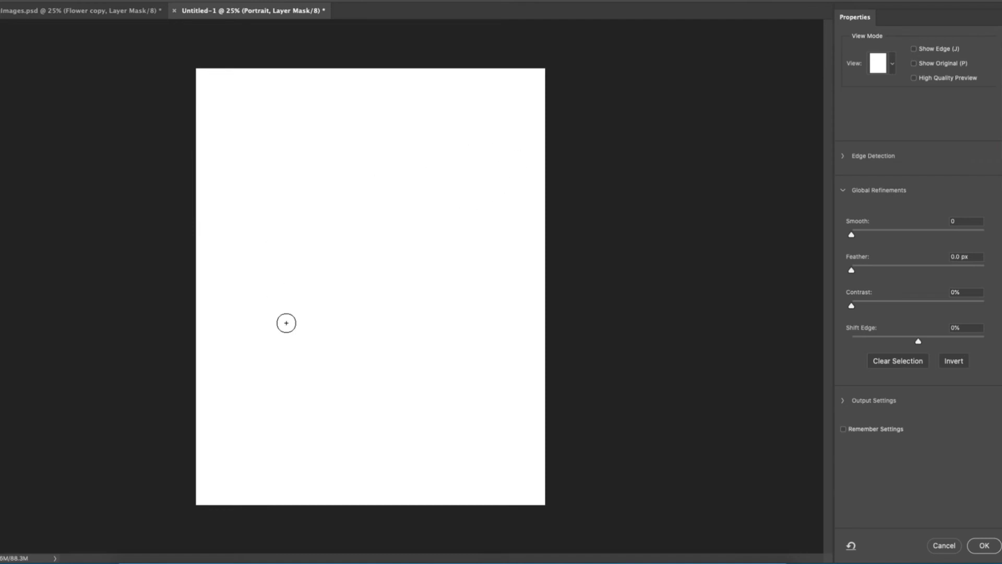
left_click(945, 547)
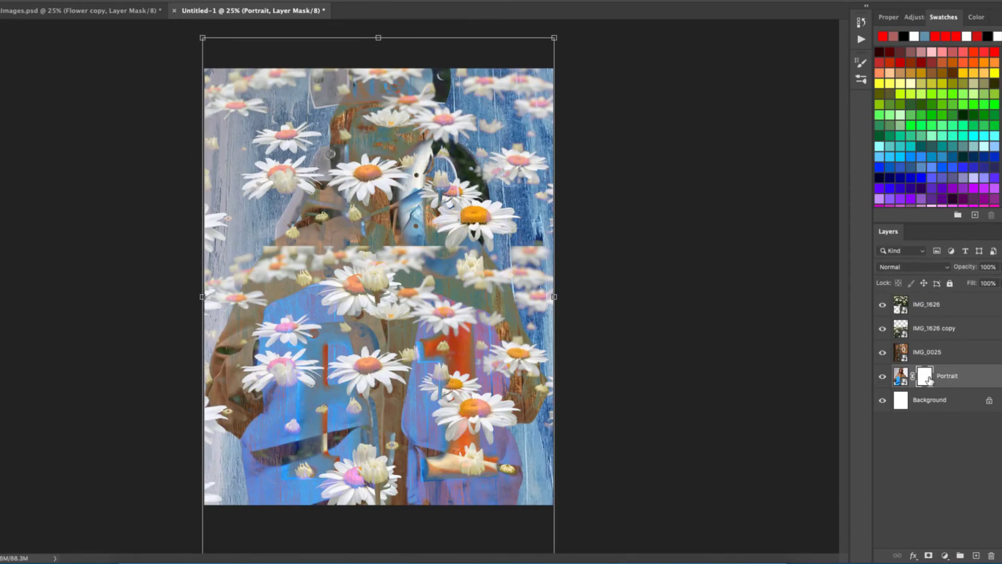
double_click(927, 378)
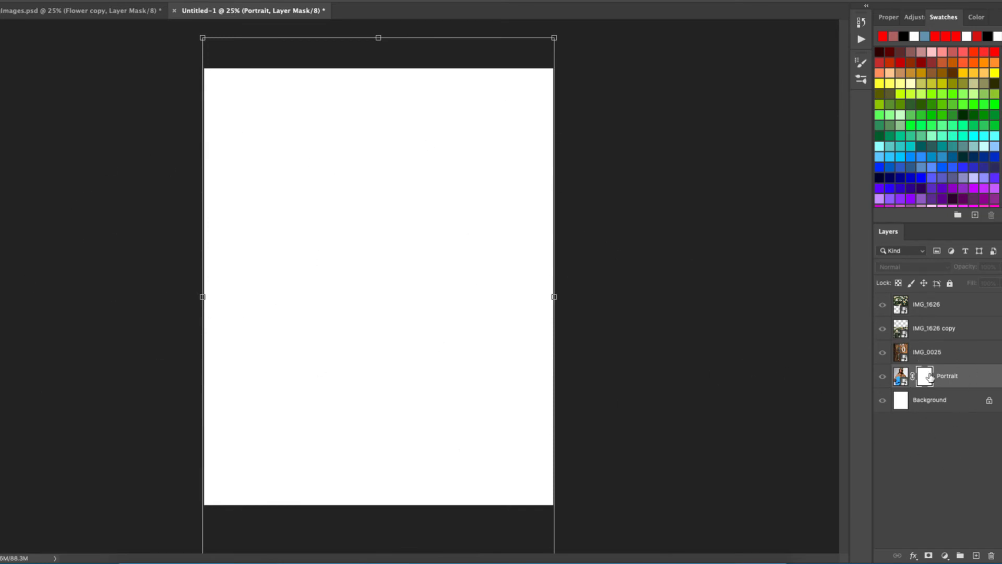
left_click(901, 377)
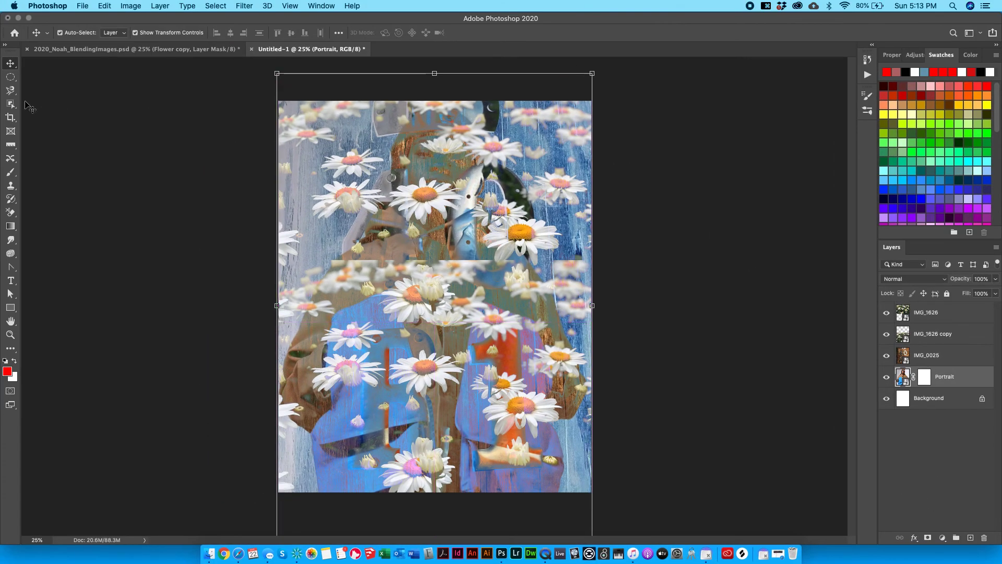
Add white layer masks to IMG_0025, IMG_1626 and IMG_1626 copy.
left_click(11, 77)
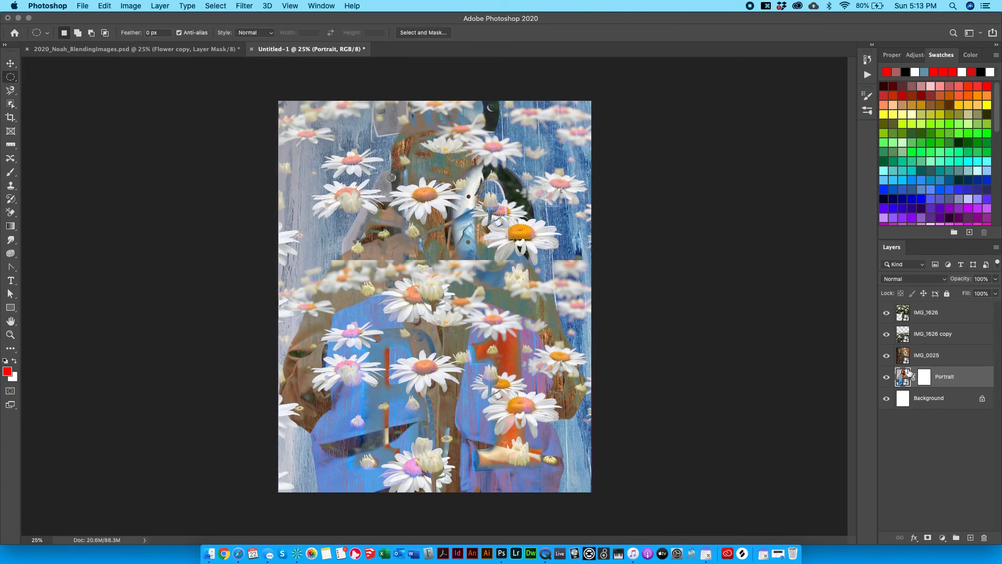
left_click(937, 344)
left_click(935, 354)
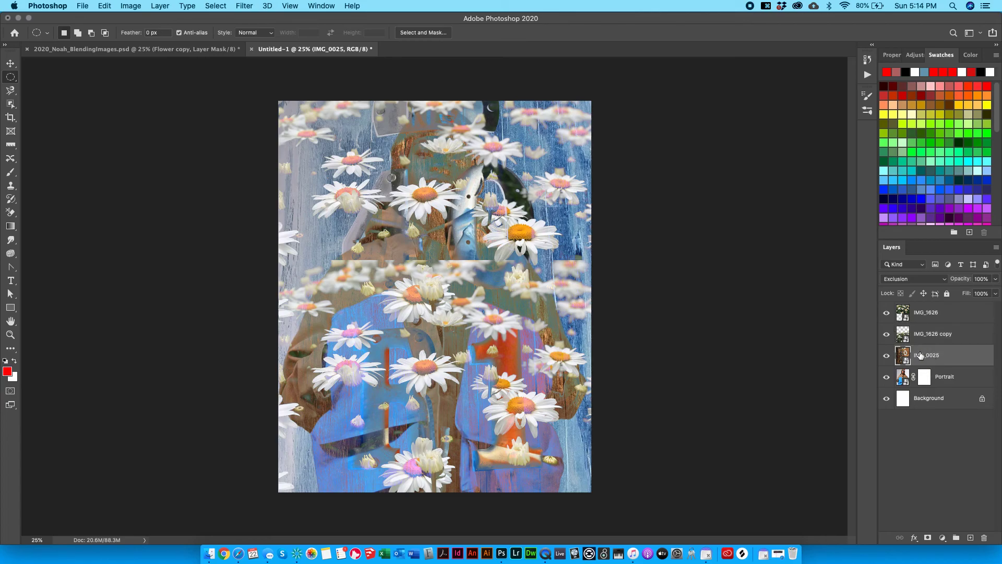
left_click(928, 538)
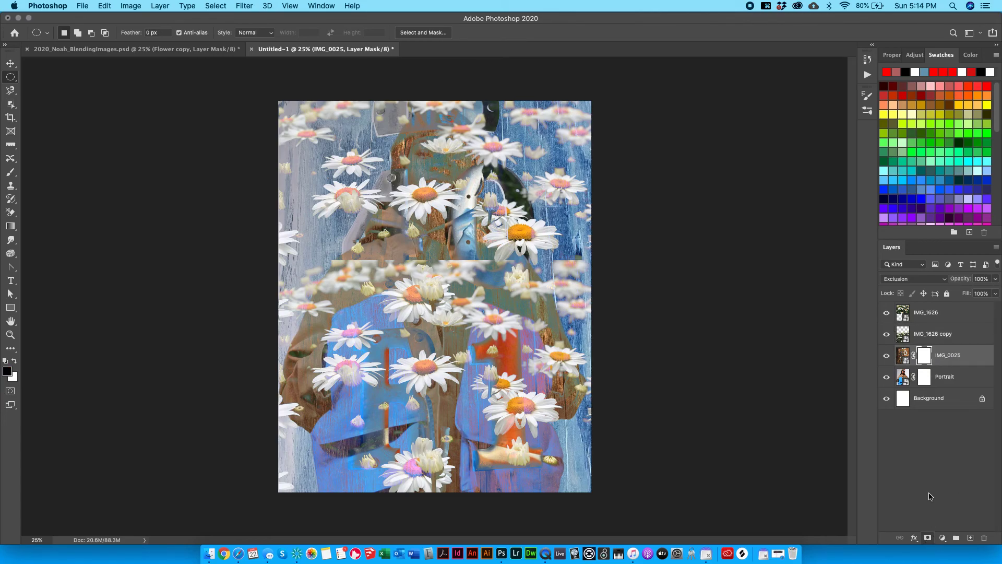
left_click(928, 334)
left_click(929, 311)
left_click(928, 538)
left_click(950, 341)
left_click(928, 538)
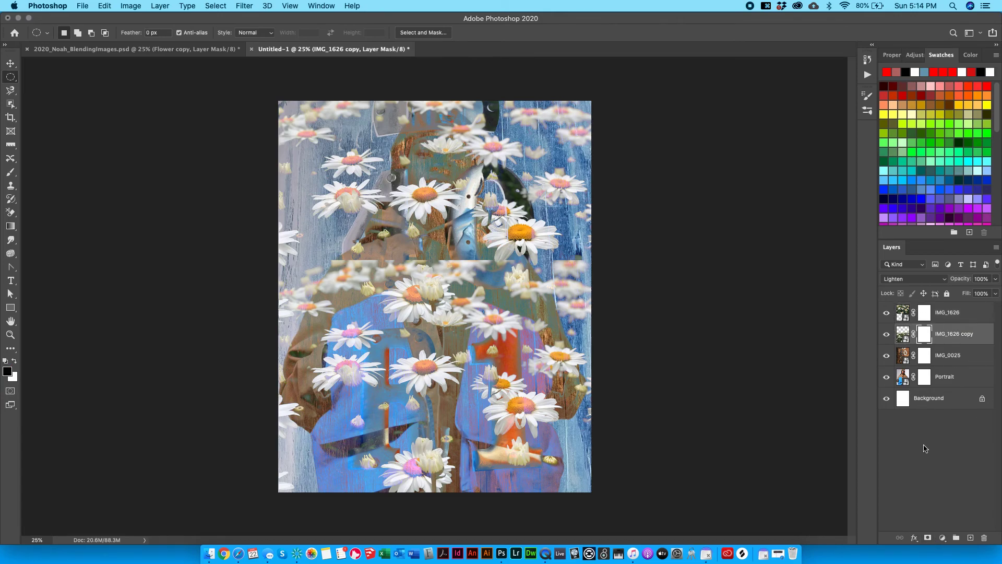
Hide the daisy layers and toggle IMG_0025 off and on to compare with the reference.
left_click(922, 358)
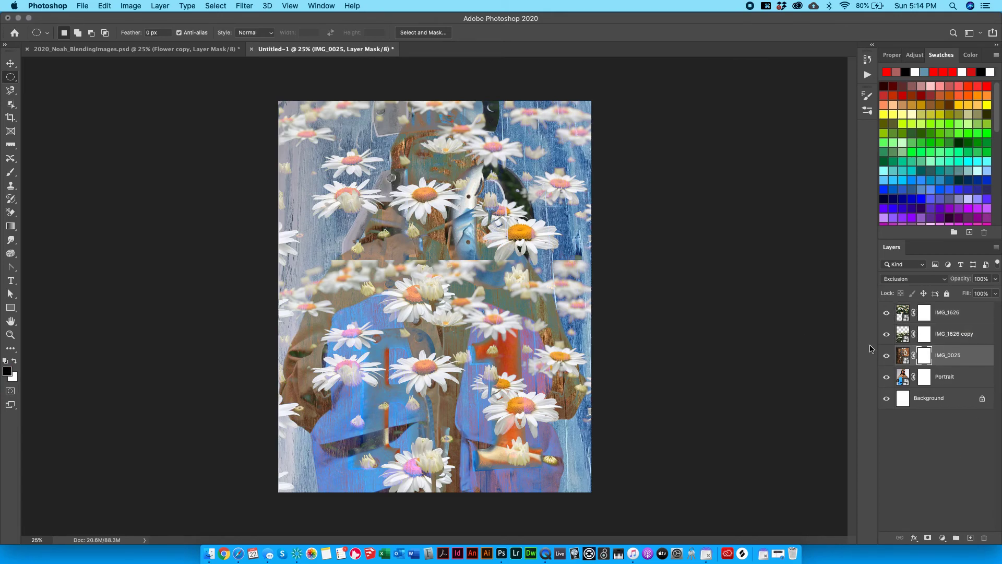
left_click(887, 333)
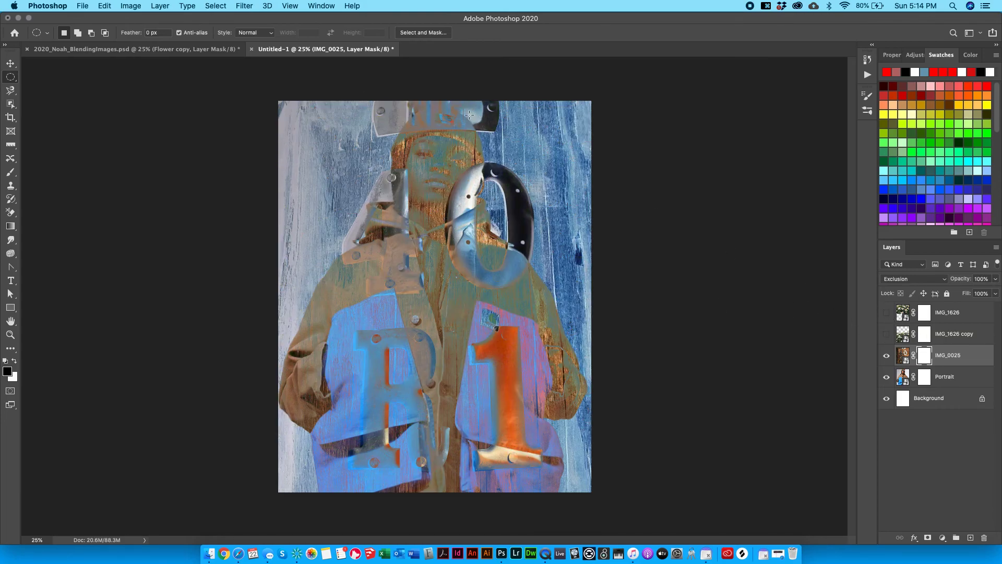
left_click(156, 50)
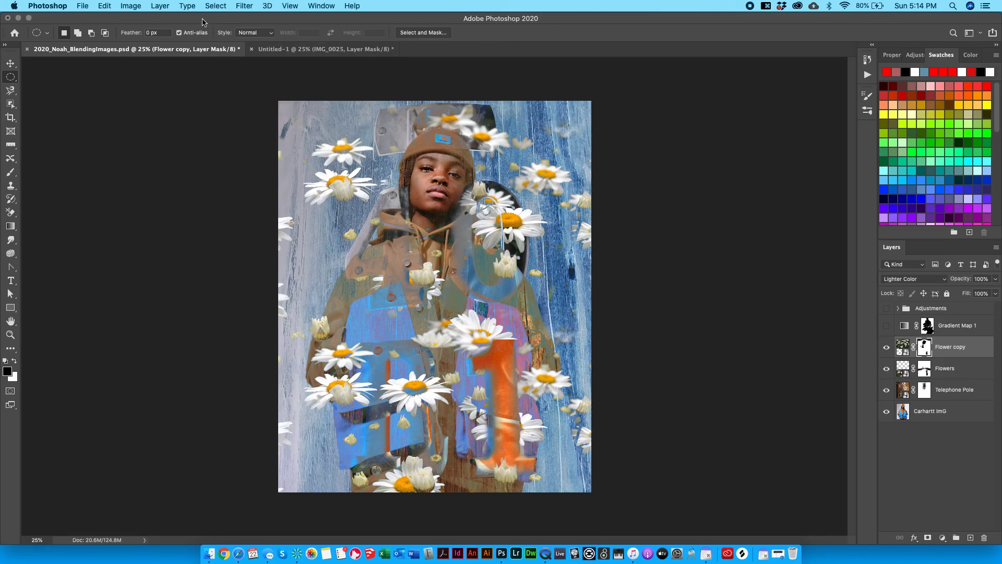
left_click(310, 52)
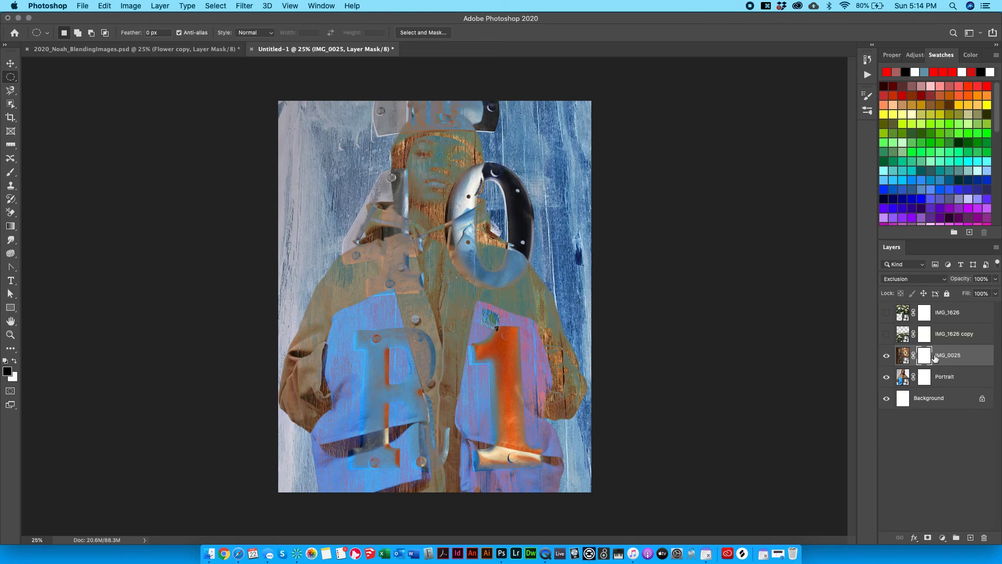
left_click(890, 357)
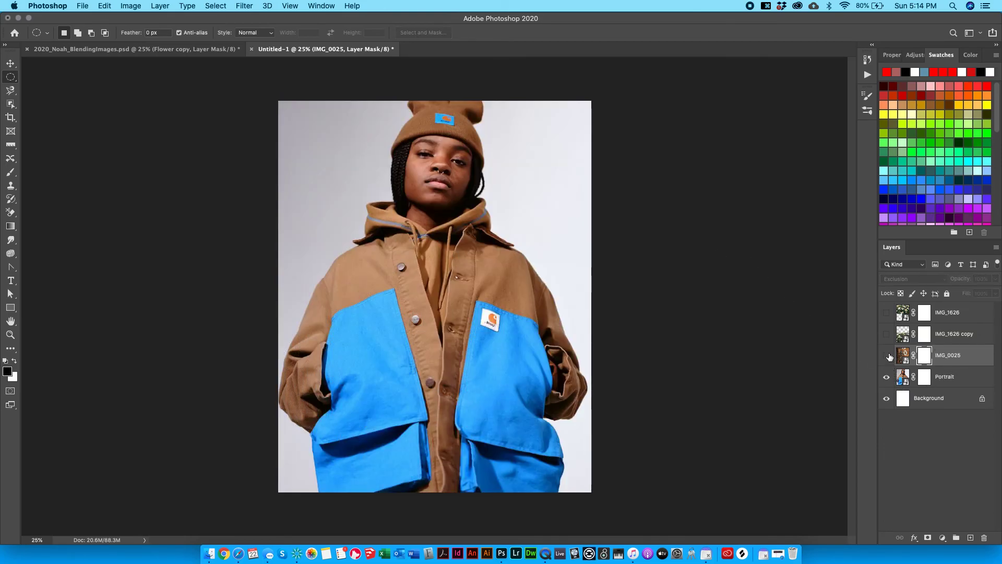
left_click(891, 357)
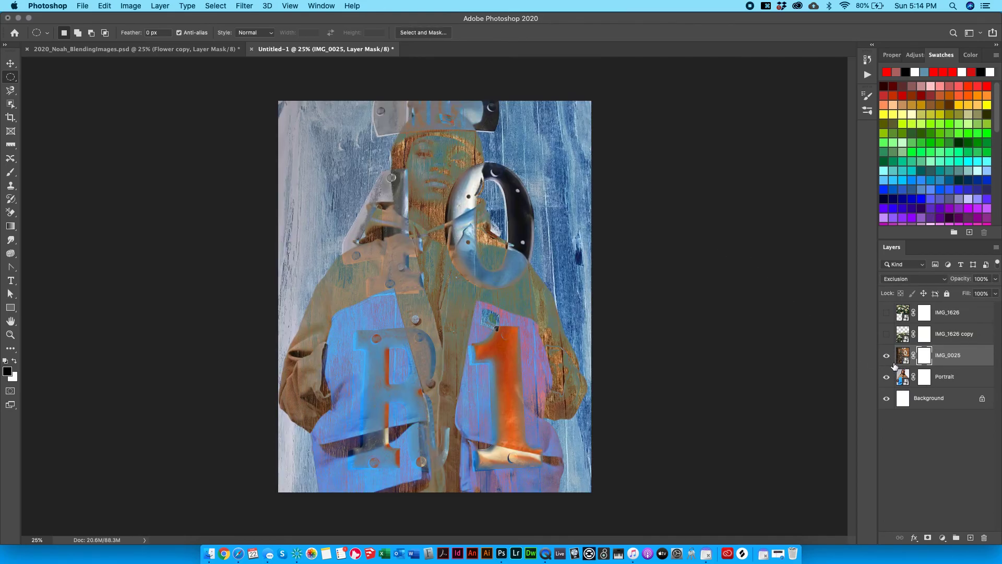
left_click(885, 356)
left_click(886, 357)
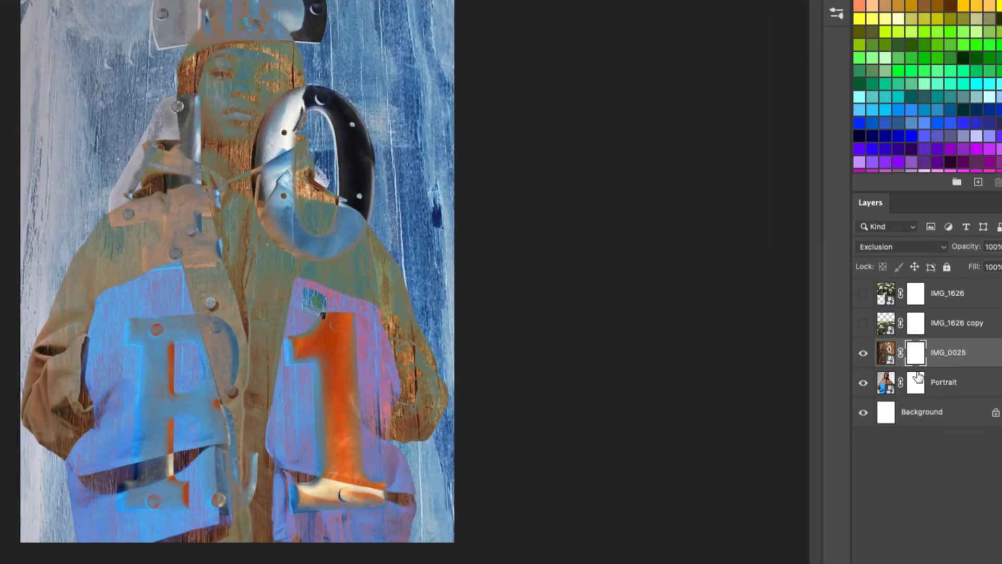
left_click(924, 377)
Rename IMG_0025 to 'Telephone Pole' and IMG_1626 copy to 'Flower Bottom'.
left_click(925, 356)
double_click(963, 352)
type("Telephone Pole")
key("Return")
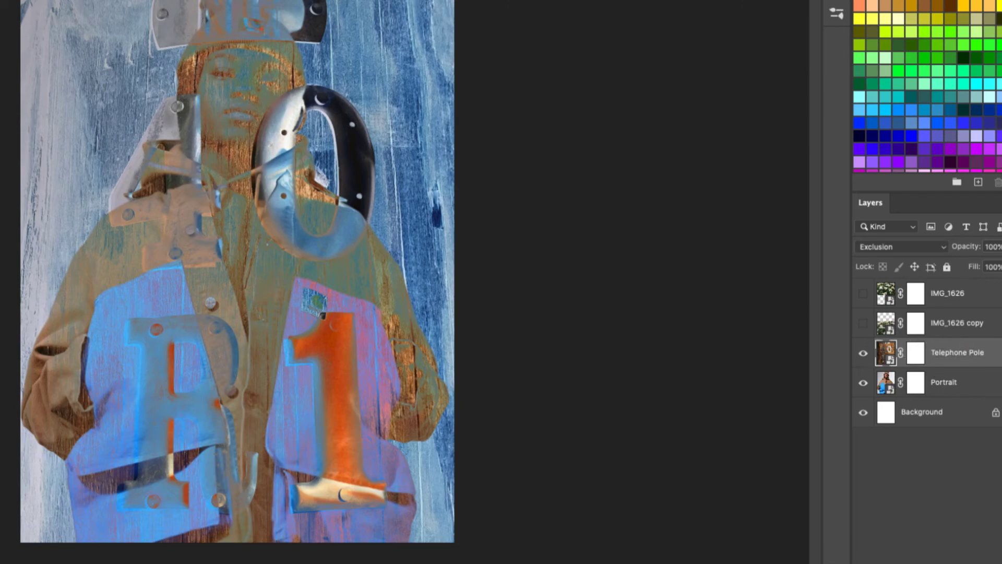
double_click(967, 324)
type("F")
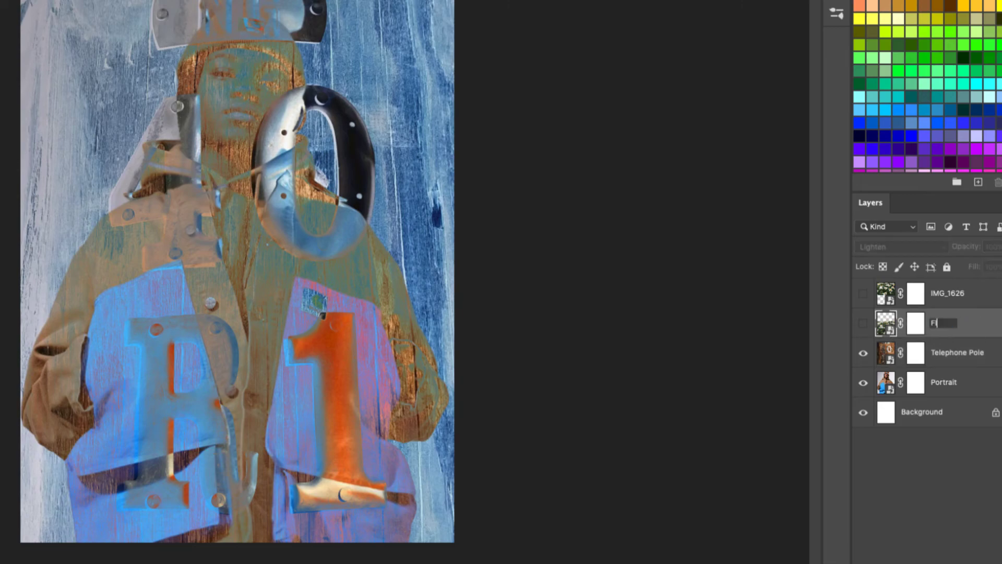
type("lower Bottom")
key("Return")
Rename IMG_1626 to 'Flower Top', then target the Telephone Pole layer mask.
double_click(963, 295)
type("Flower TOp")
key("BackSpace")
key("BackSpace")
type("op")
key("Return")
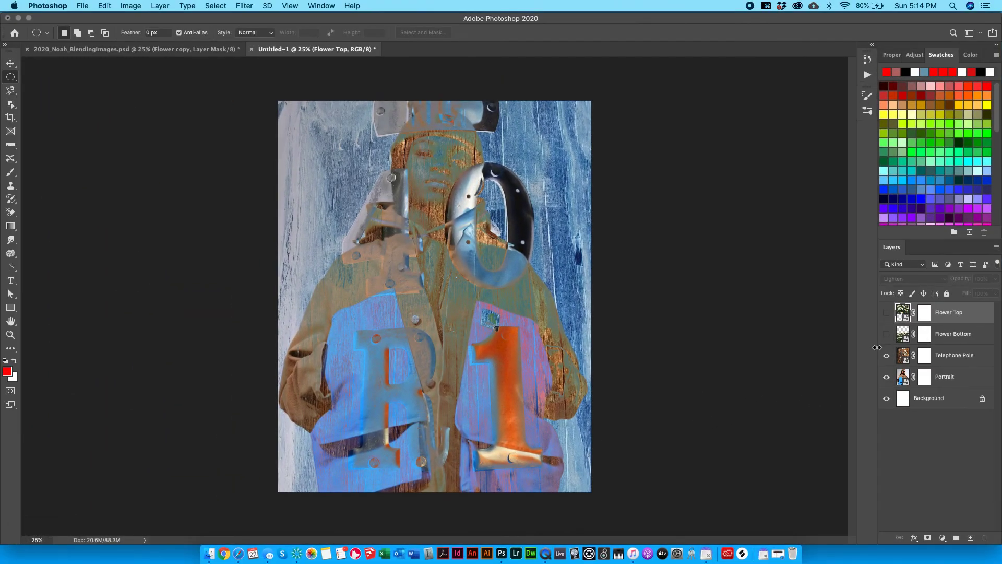
left_click(927, 356)
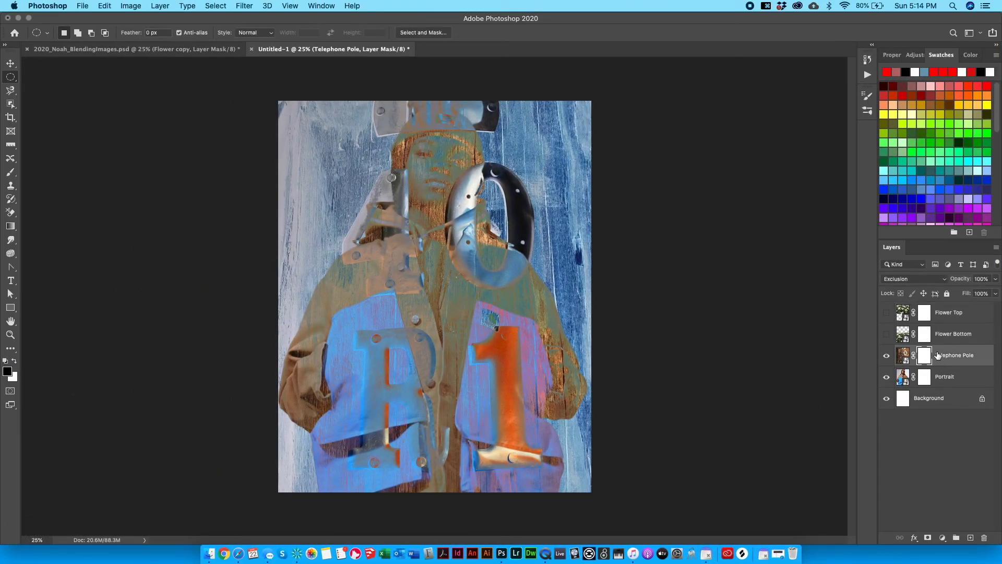
left_click(901, 357)
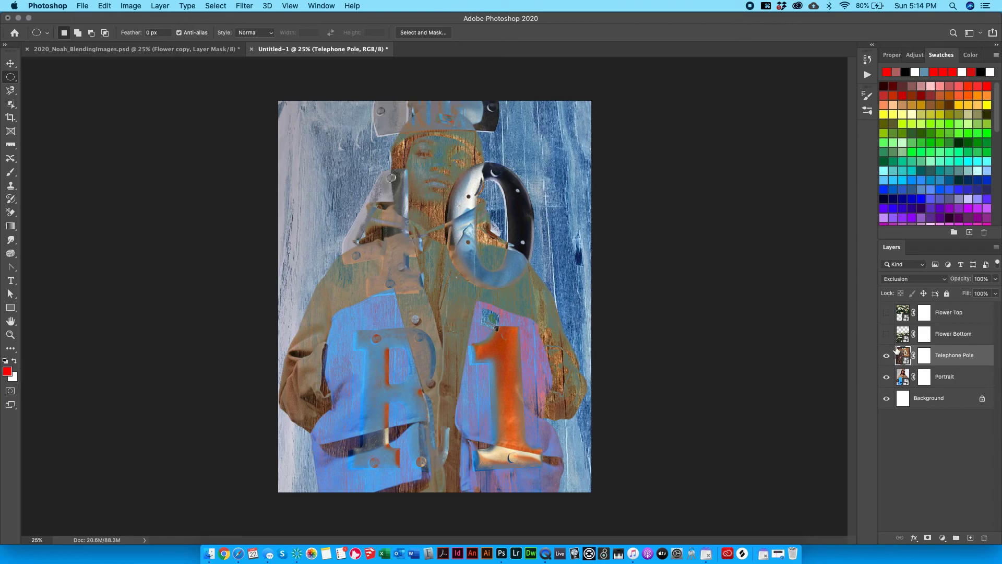
left_click(928, 357)
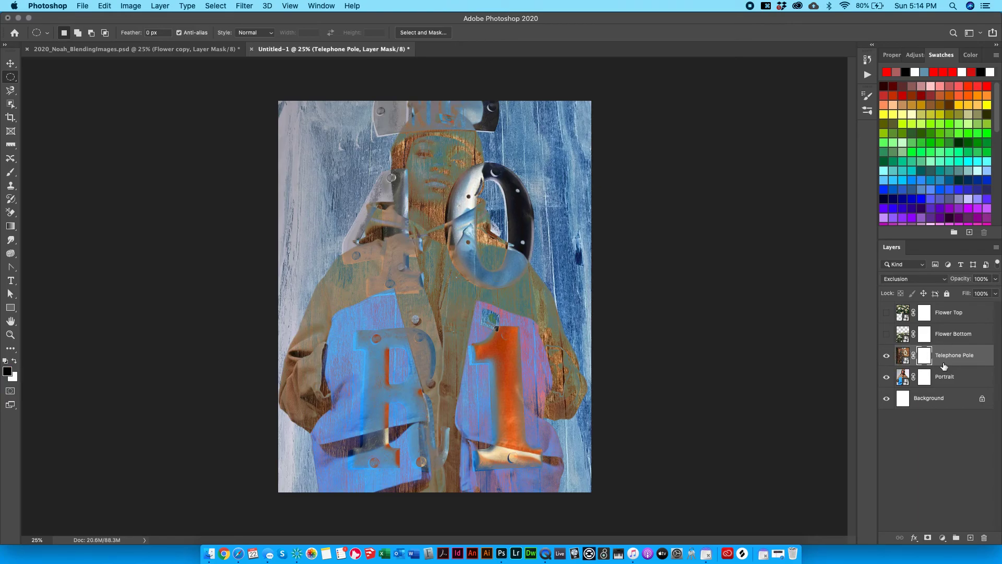
Set the Brush tool to 380 px size with 36% hardness.
left_click(10, 172)
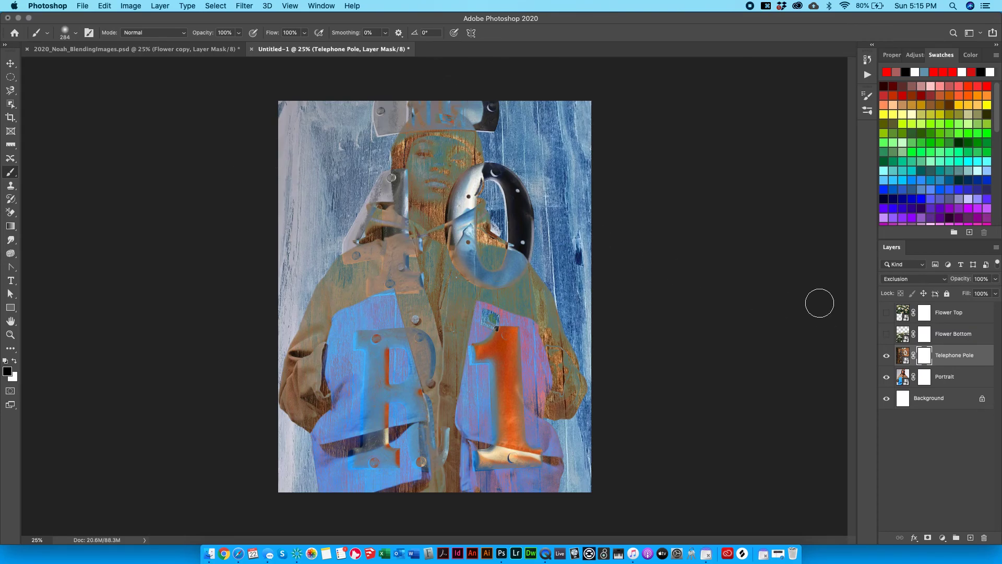
left_click(17, 174)
left_click(23, 172)
left_click(75, 32)
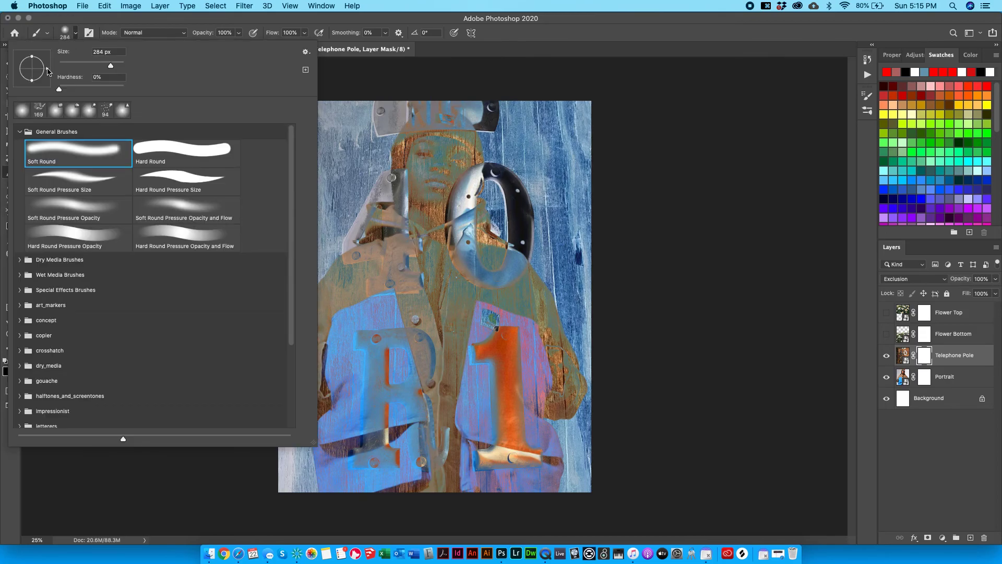
left_click_drag(81, 87, 160, 79)
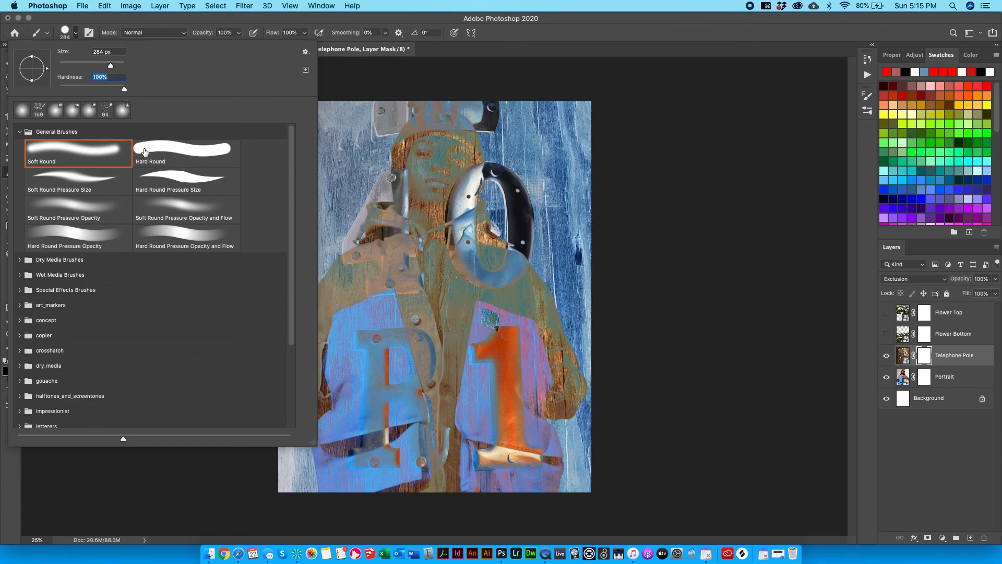
mouse_move(90, 90)
left_mouse_down()
mouse_move(67, 91)
mouse_move(83, 90)
left_mouse_up()
left_click_drag(78, 66, 107, 66)
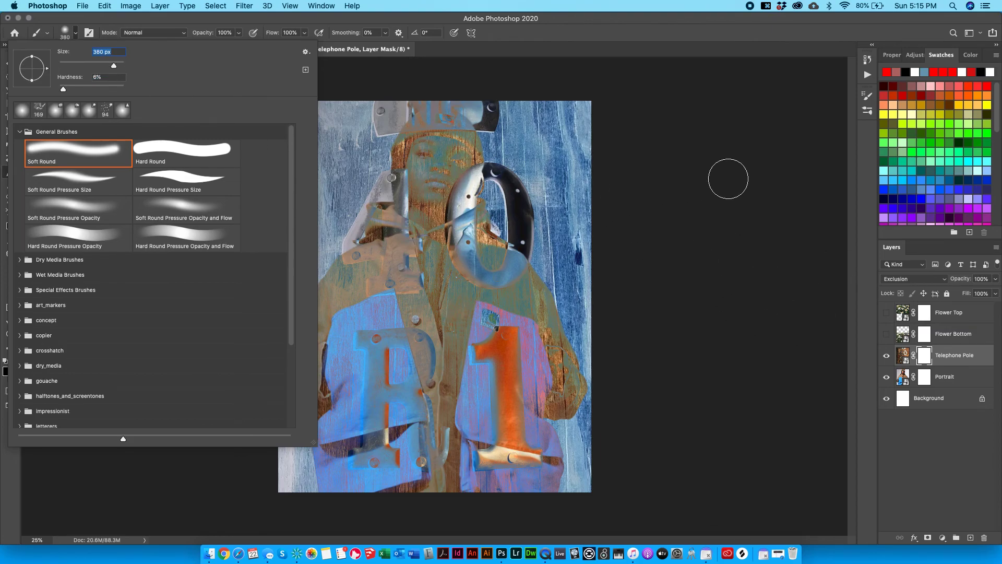
key("Return")
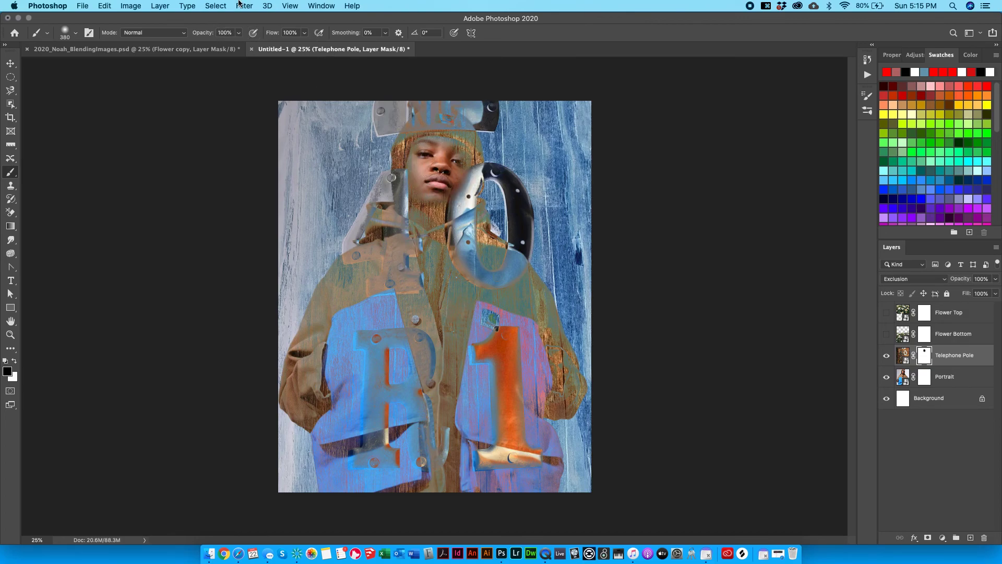
Lower brush opacity to 42% and paint black on the mask over the portrait's face.
key("super+z")
mouse_move(238, 32)
left_mouse_down()
mouse_move(225, 52)
mouse_move(211, 49)
left_mouse_up()
mouse_move(392, 146)
left_mouse_down()
mouse_move(415, 148)
mouse_move(417, 181)
mouse_move(436, 144)
mouse_move(412, 173)
mouse_move(440, 172)
mouse_move(436, 217)
mouse_move(440, 147)
mouse_move(438, 187)
mouse_move(458, 193)
mouse_move(459, 145)
mouse_move(461, 194)
mouse_move(434, 117)
mouse_move(458, 140)
mouse_move(385, 265)
mouse_move(403, 286)
mouse_move(403, 313)
mouse_move(407, 298)
mouse_move(426, 302)
mouse_move(435, 346)
mouse_move(420, 398)
mouse_move(455, 306)
mouse_move(516, 391)
mouse_move(537, 313)
mouse_move(522, 429)
mouse_move(474, 475)
mouse_move(536, 399)
mouse_move(479, 382)
mouse_move(475, 458)
mouse_move(534, 450)
mouse_move(338, 402)
left_mouse_up()
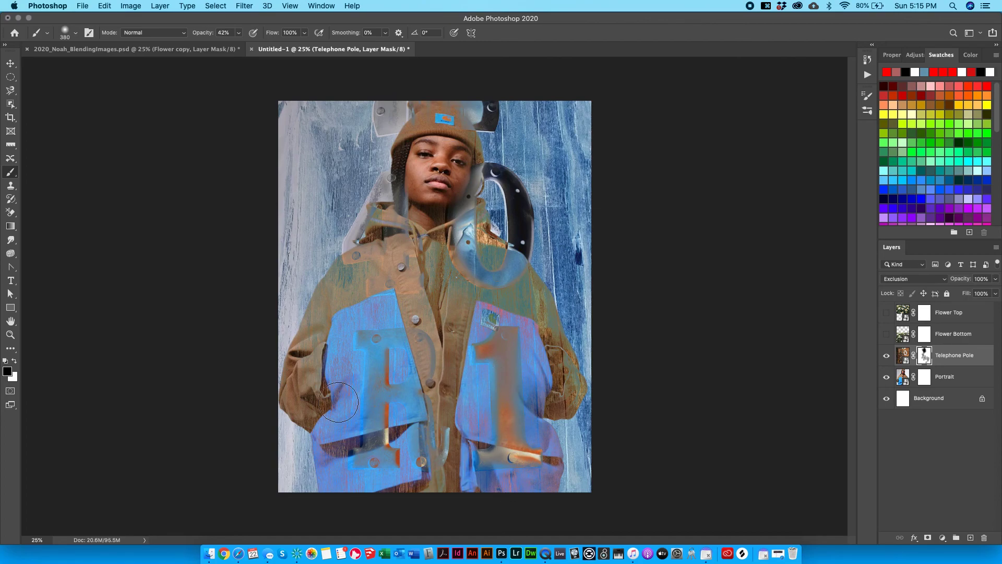
key("super+z")
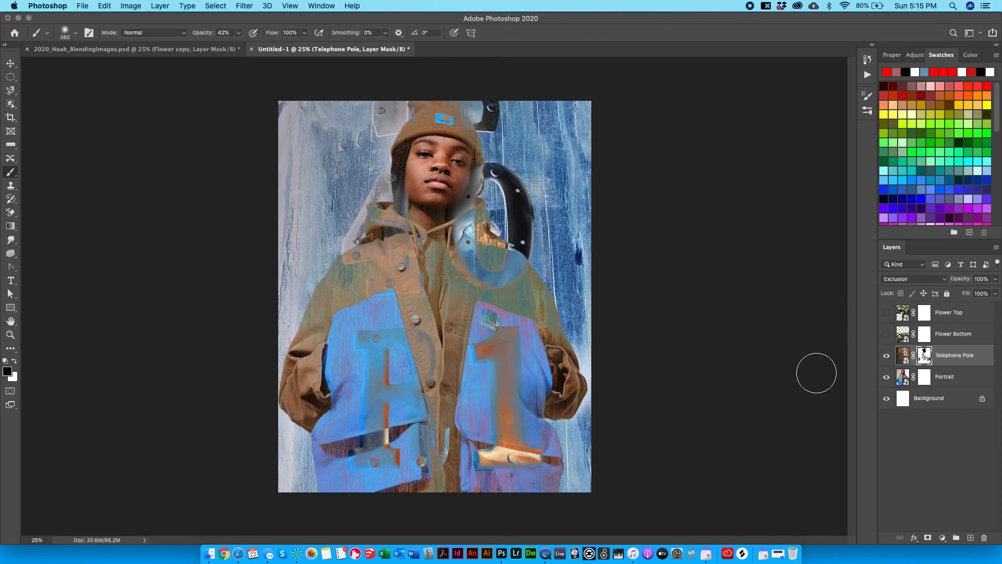
Paint white to restore the jacket's orange 1 and metal letter, then view the mask alone.
left_click(15, 361)
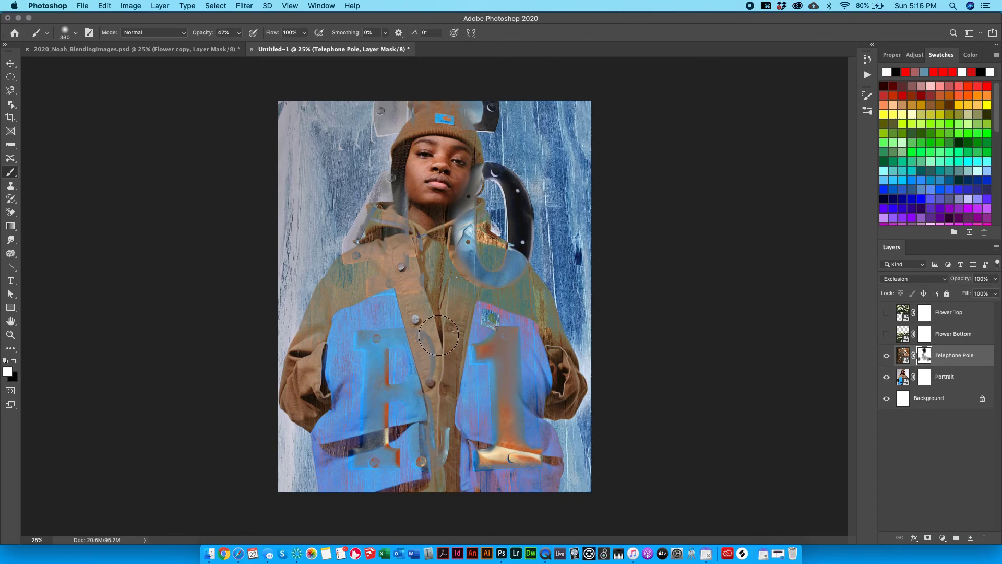
mouse_move(490, 355)
left_mouse_down()
mouse_move(510, 378)
mouse_move(512, 334)
mouse_move(510, 440)
mouse_move(515, 390)
mouse_move(530, 455)
mouse_move(510, 360)
mouse_move(513, 465)
mouse_move(509, 417)
mouse_move(480, 429)
mouse_move(485, 351)
mouse_move(475, 325)
left_mouse_up()
mouse_move(401, 289)
left_mouse_down()
mouse_move(382, 157)
mouse_move(396, 262)
mouse_move(408, 241)
left_mouse_up()
mouse_move(502, 166)
left_mouse_down()
mouse_move(490, 198)
mouse_move(515, 178)
left_mouse_up()
key("super+z")
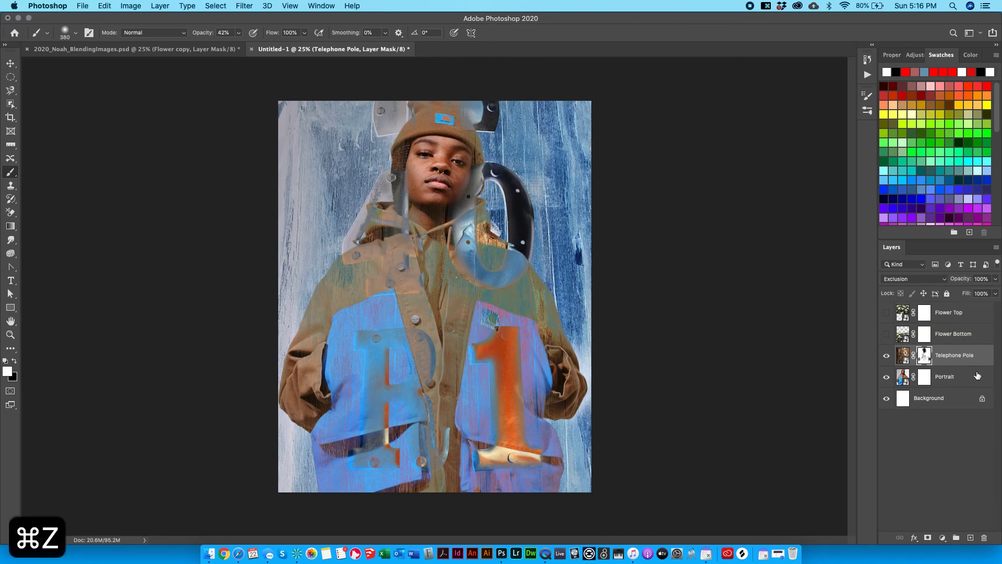
left_click(925, 357, "alt")
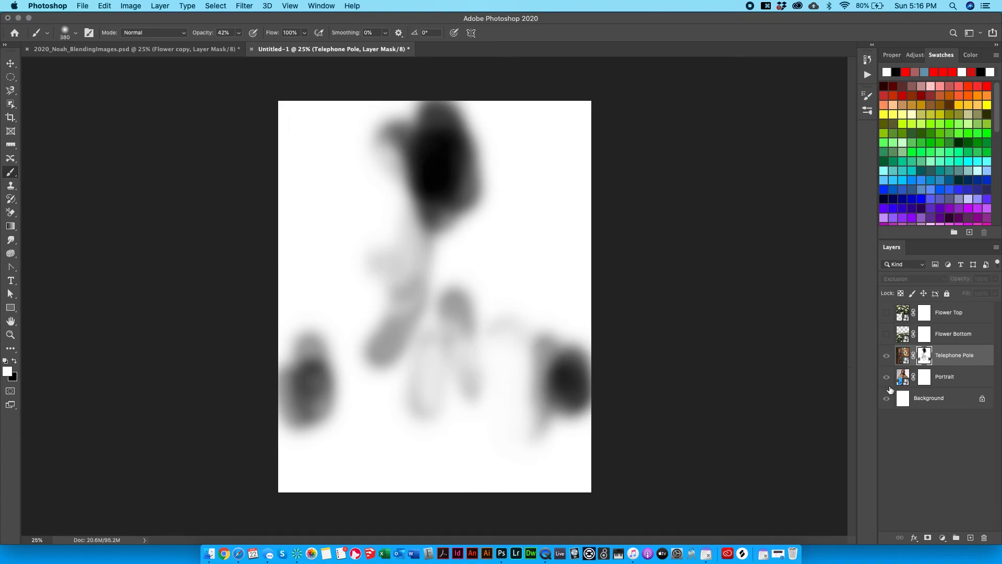
Fade the Telephone Pole layer to 43% opacity.
left_click(906, 355)
left_click(995, 279)
left_click(924, 356)
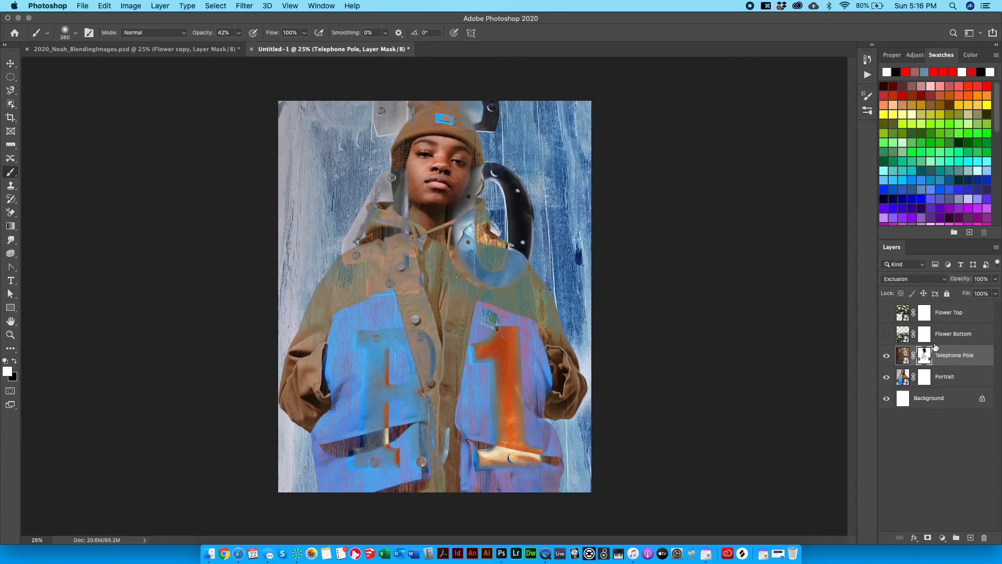
left_click(995, 279)
mouse_move(996, 291)
left_mouse_down()
mouse_move(969, 293)
mouse_move(994, 293)
left_mouse_up()
Show Flower Bottom, brush black along its mask's top edge, then show Flower Top.
left_click(887, 335)
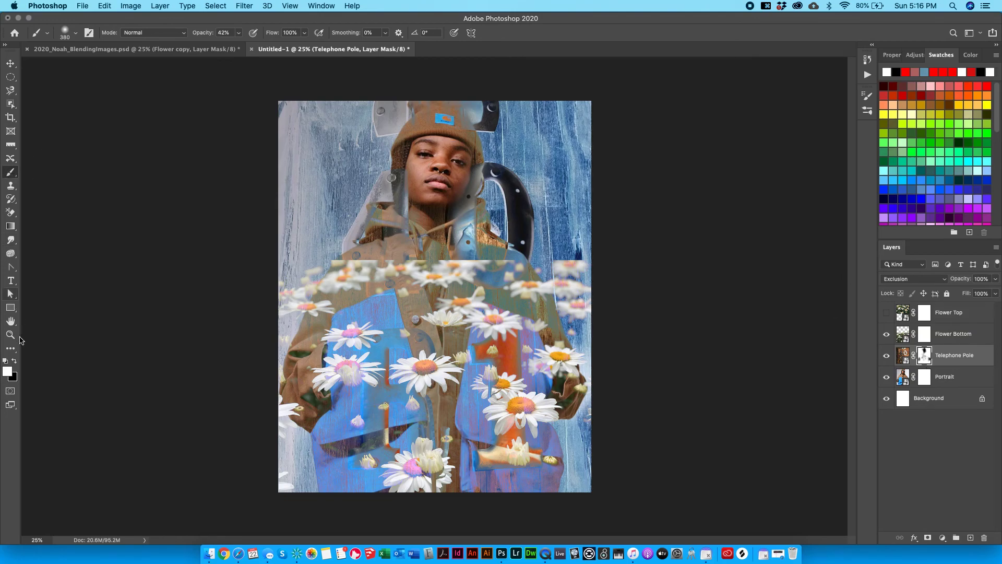
left_click(14, 361)
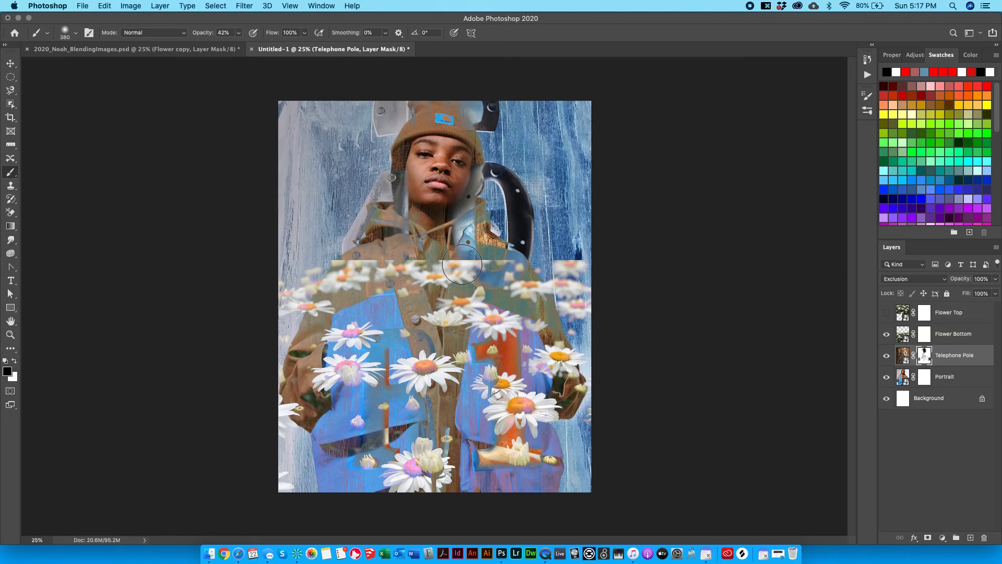
key("super+z")
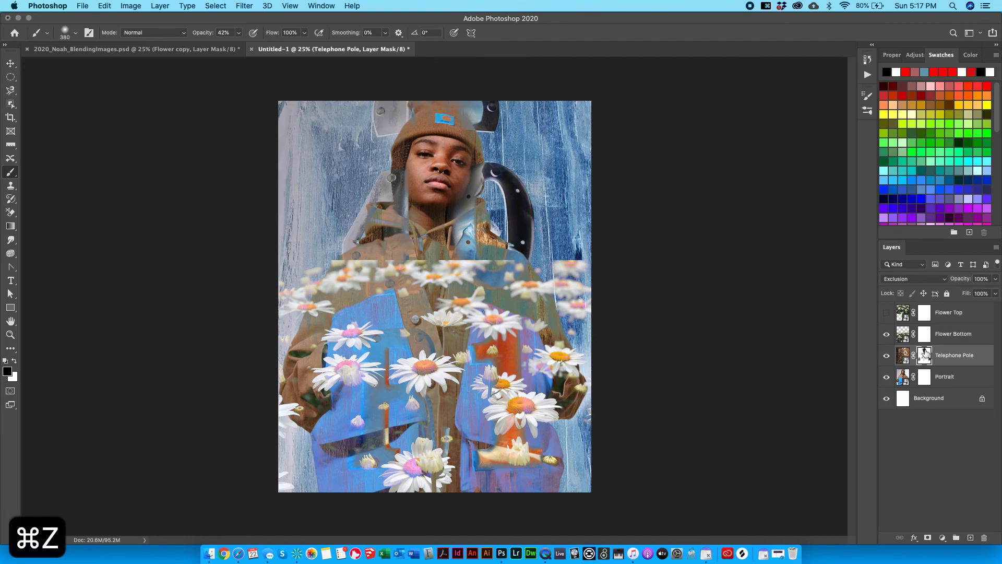
left_click(924, 333)
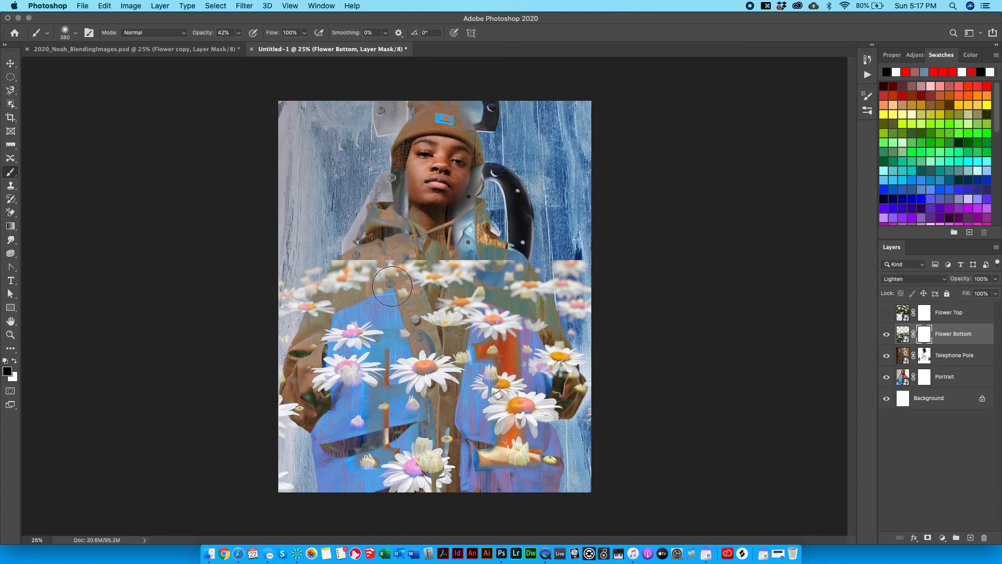
mouse_move(324, 267)
left_mouse_down()
mouse_move(355, 266)
mouse_move(314, 270)
mouse_move(395, 253)
mouse_move(322, 259)
mouse_move(318, 271)
mouse_move(357, 278)
mouse_move(349, 276)
mouse_move(457, 252)
mouse_move(420, 259)
mouse_move(399, 282)
mouse_move(412, 284)
mouse_move(578, 245)
mouse_move(618, 256)
mouse_move(495, 250)
mouse_move(657, 257)
left_mouse_up()
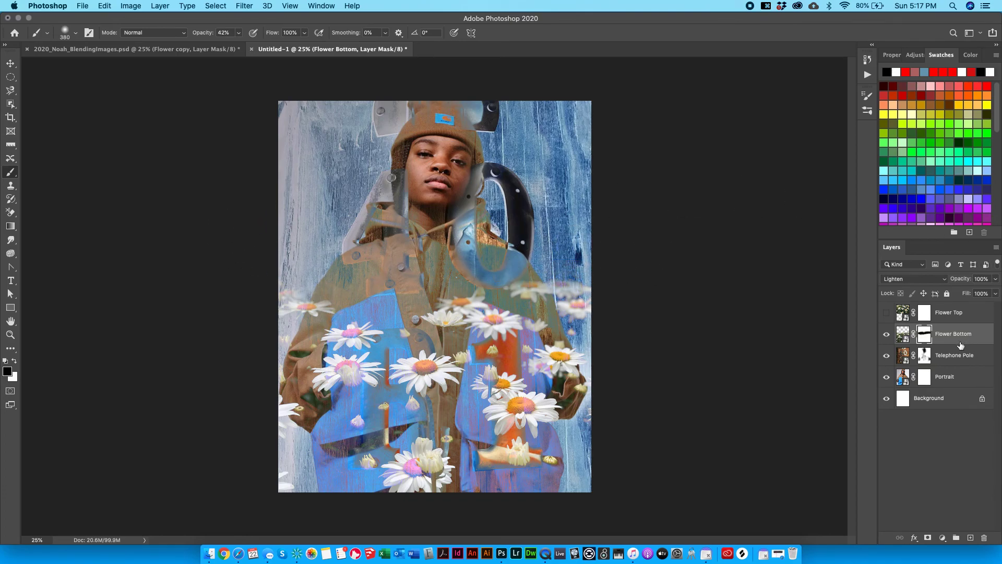
left_click(886, 314)
Paint black on the Flower Top mask to hide daisies over the chin and forehead.
left_click(932, 311)
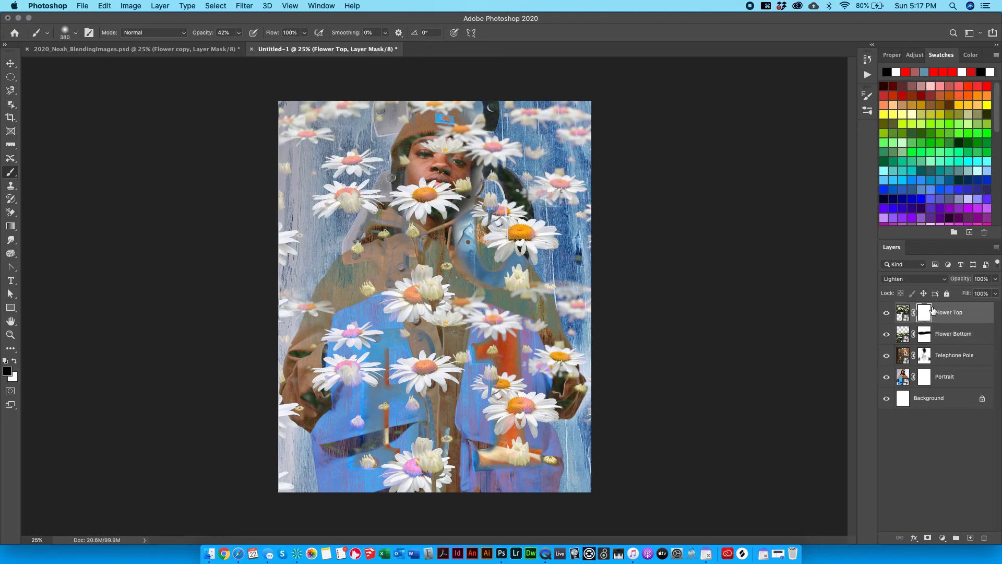
mouse_move(577, 262)
left_mouse_down()
mouse_move(461, 287)
mouse_move(547, 270)
mouse_move(456, 286)
left_mouse_up()
mouse_move(408, 204)
left_mouse_down()
mouse_move(436, 201)
mouse_move(430, 176)
mouse_move(401, 173)
mouse_move(427, 172)
mouse_move(435, 142)
mouse_move(456, 128)
mouse_move(467, 136)
mouse_move(426, 187)
mouse_move(425, 224)
mouse_move(410, 244)
mouse_move(419, 209)
mouse_move(400, 194)
mouse_move(408, 192)
mouse_move(405, 161)
mouse_move(399, 199)
mouse_move(453, 177)
mouse_move(461, 280)
mouse_move(429, 253)
mouse_move(414, 258)
mouse_move(456, 174)
mouse_move(372, 206)
mouse_move(400, 192)
mouse_move(361, 250)
left_mouse_up()
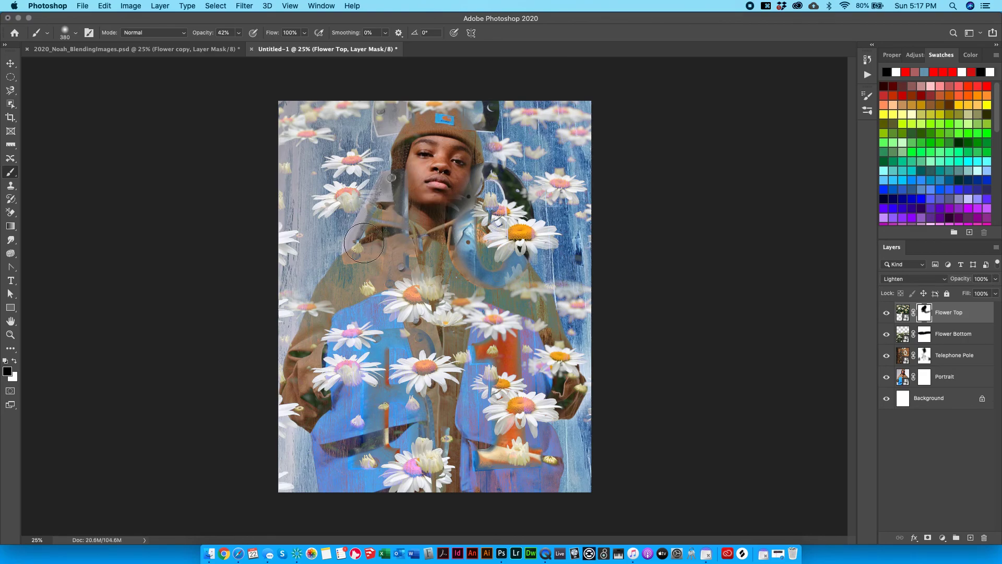
key("super+s")
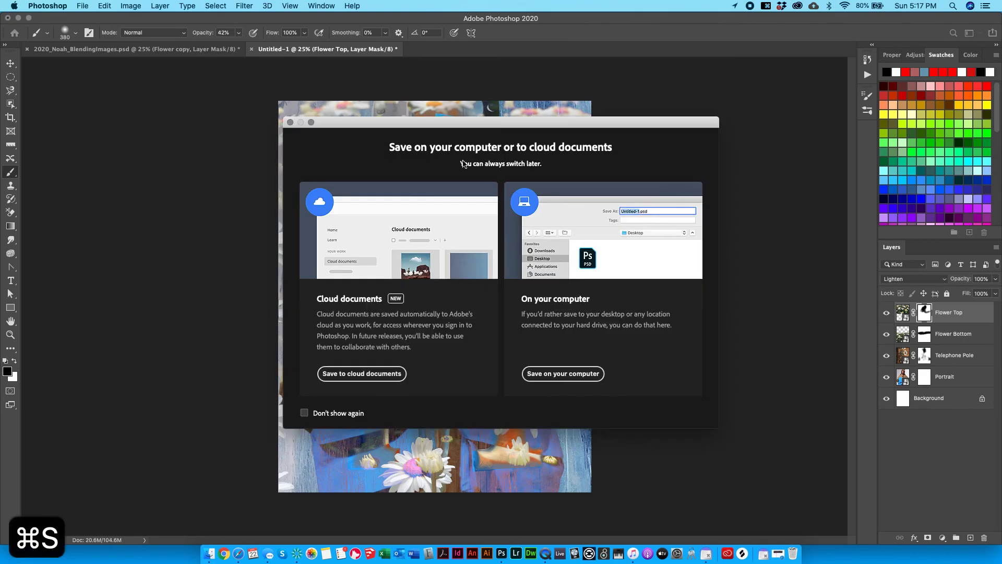
left_click(291, 122)
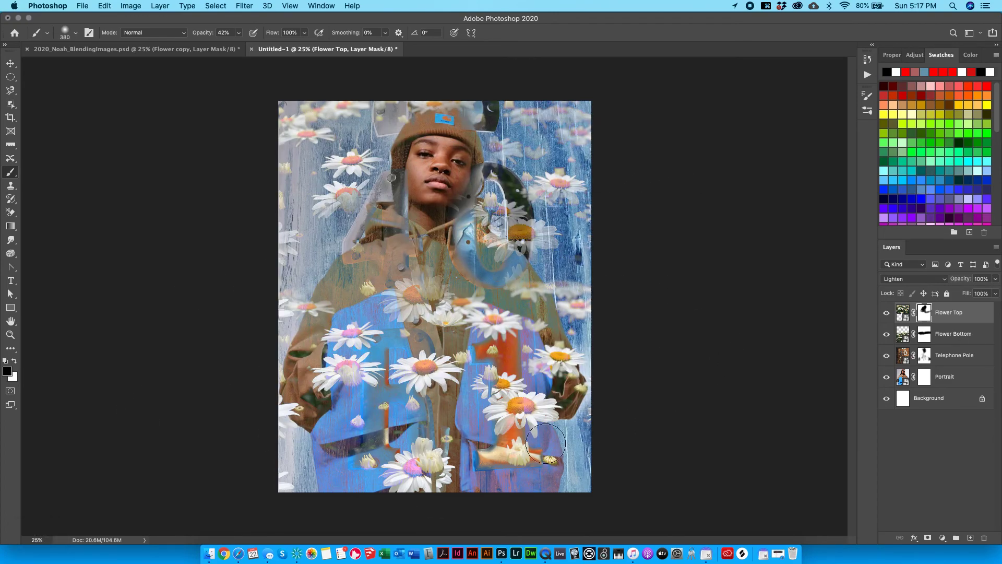
key("super+z")
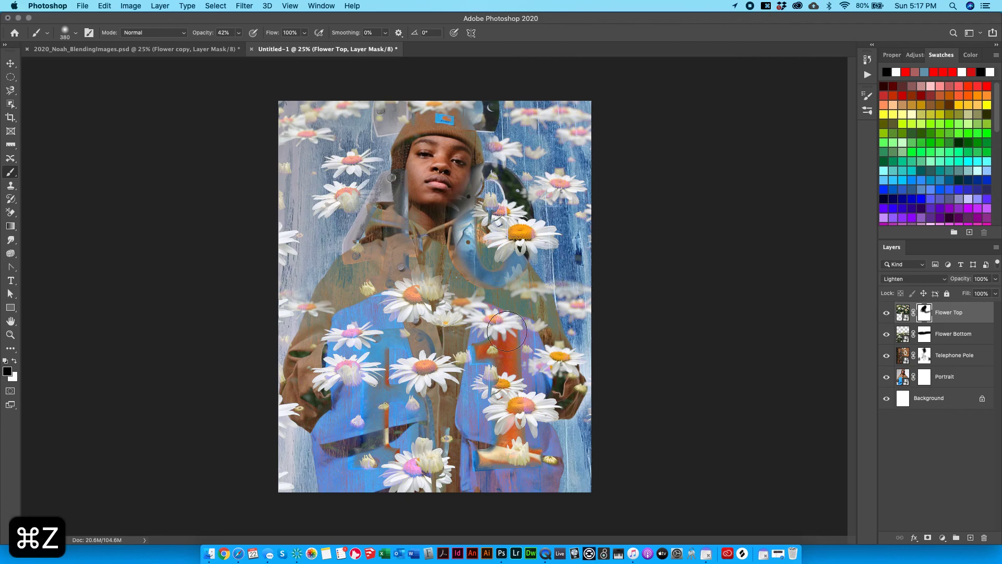
key("super+z")
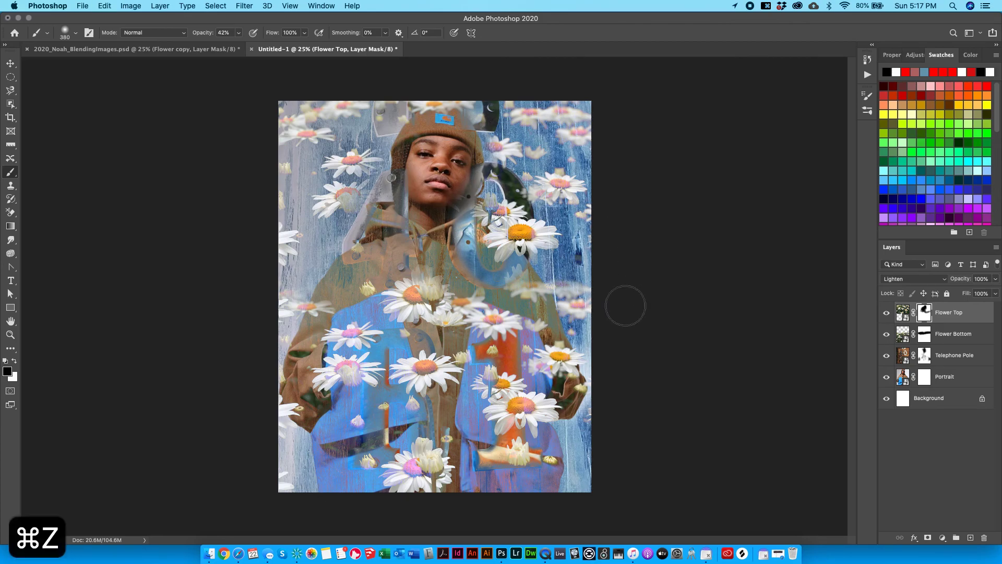
key("super+z")
Switch to a hard 156 px brush and touch up the upper-right daisy's petals with white.
left_click(76, 35)
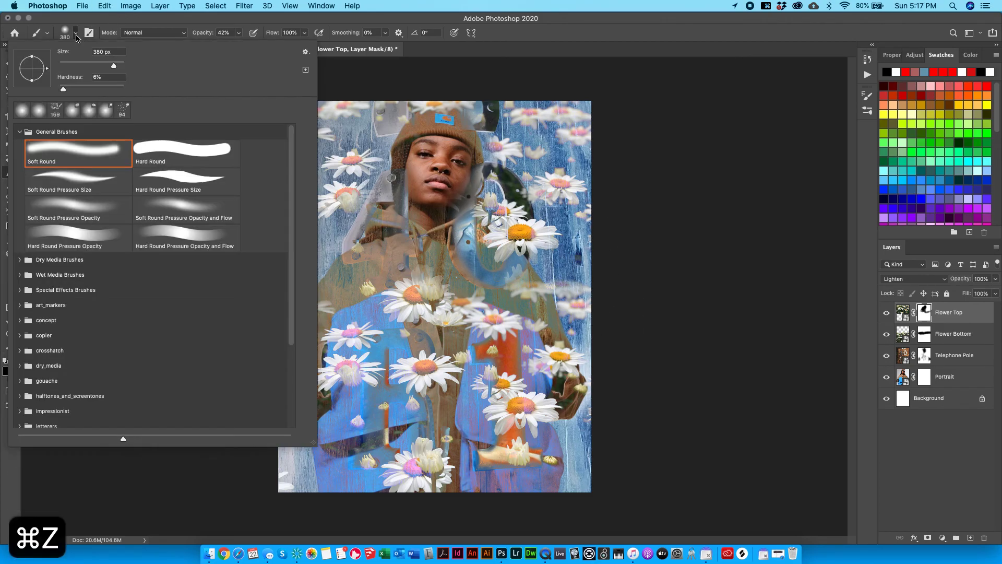
mouse_move(99, 87)
left_mouse_down()
mouse_move(145, 86)
mouse_move(99, 66)
left_mouse_up()
left_click(488, 149)
key("super+z")
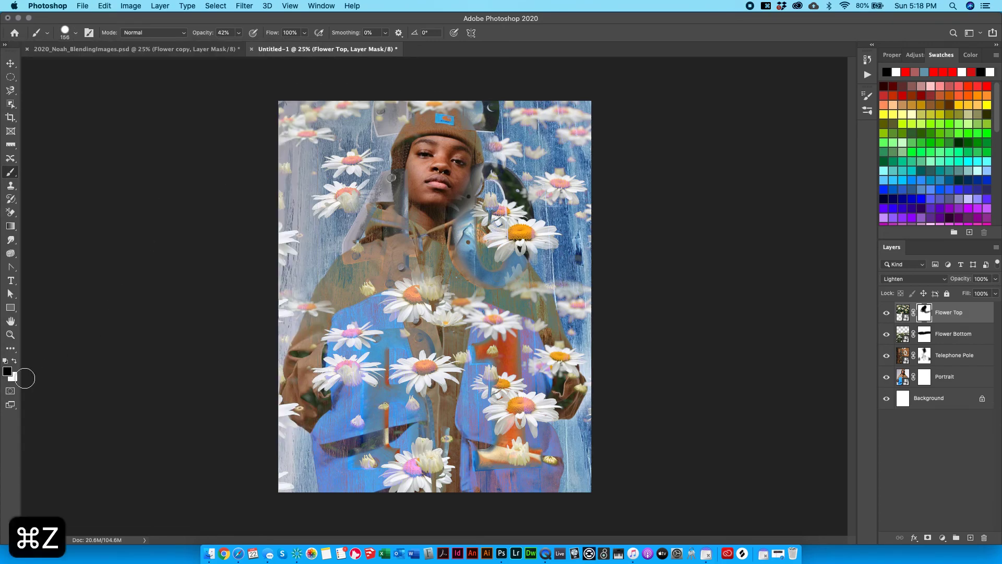
left_click(14, 362)
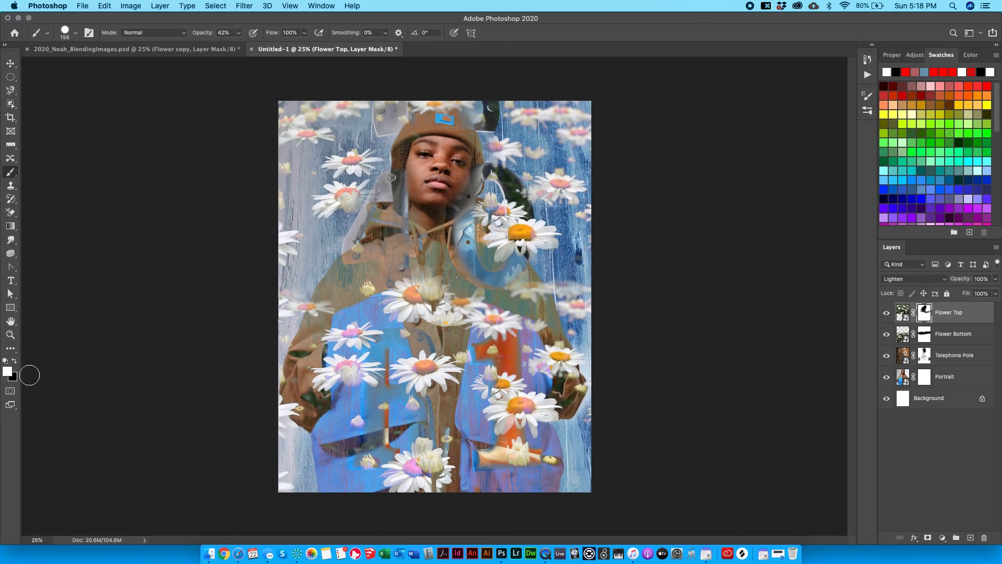
mouse_move(496, 139)
left_mouse_down()
mouse_move(467, 95)
mouse_move(507, 144)
mouse_move(485, 112)
mouse_move(498, 147)
mouse_move(484, 111)
mouse_move(501, 156)
mouse_move(493, 124)
mouse_move(496, 157)
left_mouse_up()
key("super+z")
key("super+z")
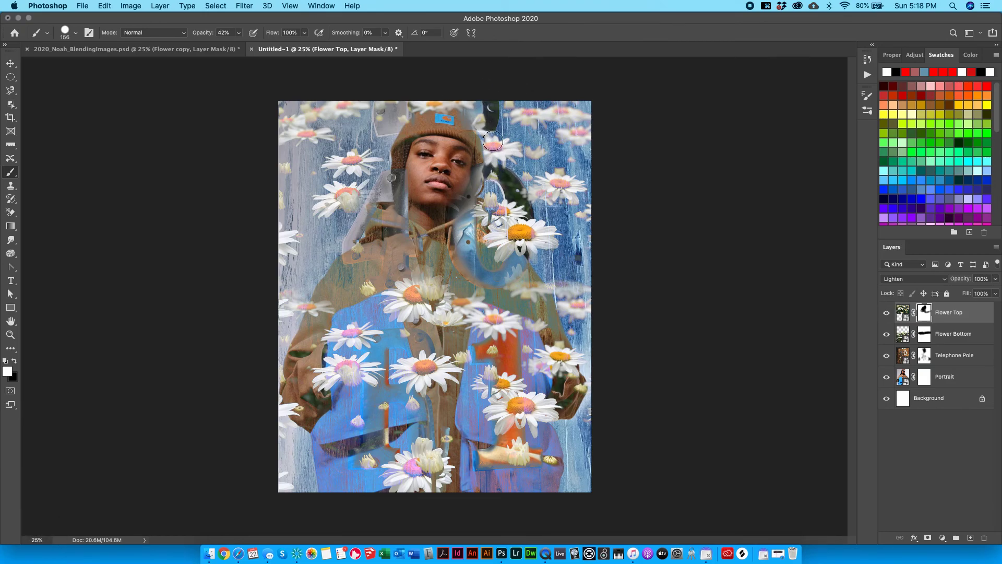
key("super+z")
key("v")
left_click(653, 152)
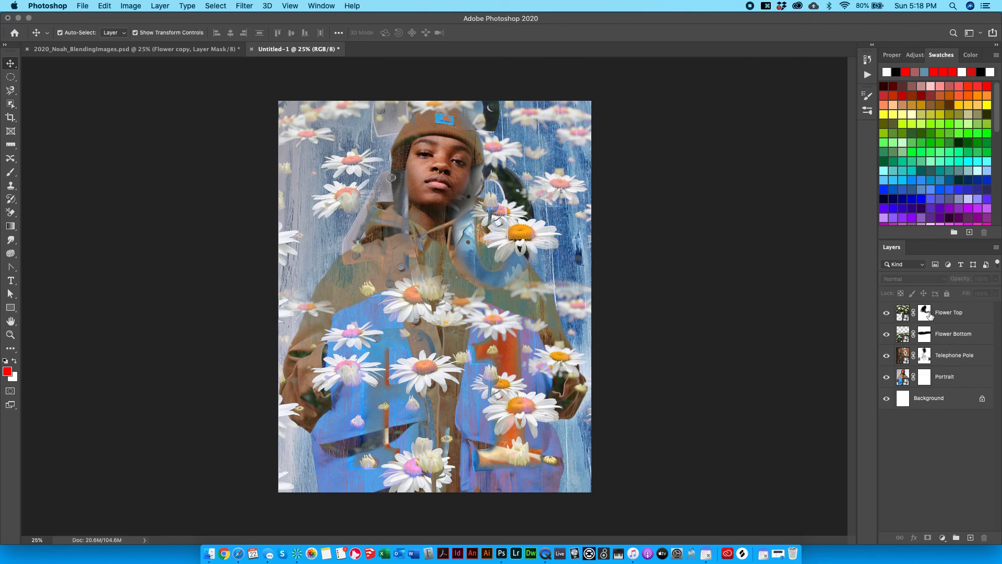
left_click(924, 312)
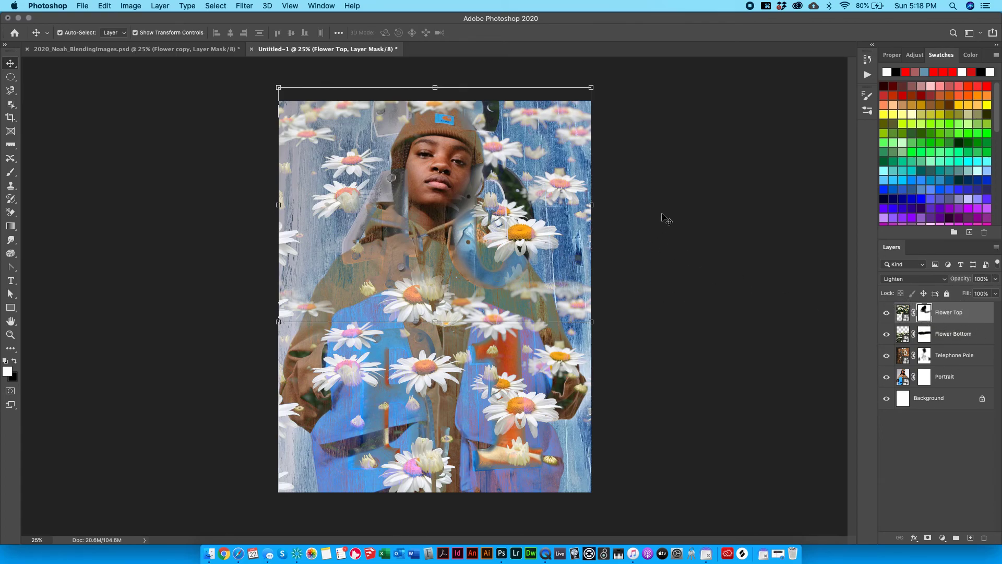
key("super+2")
mouse_move(540, 231)
left_mouse_down()
mouse_move(531, 240)
mouse_move(540, 265)
mouse_move(543, 213)
mouse_move(549, 289)
mouse_move(552, 232)
left_mouse_up()
left_click(525, 404)
left_click(423, 320)
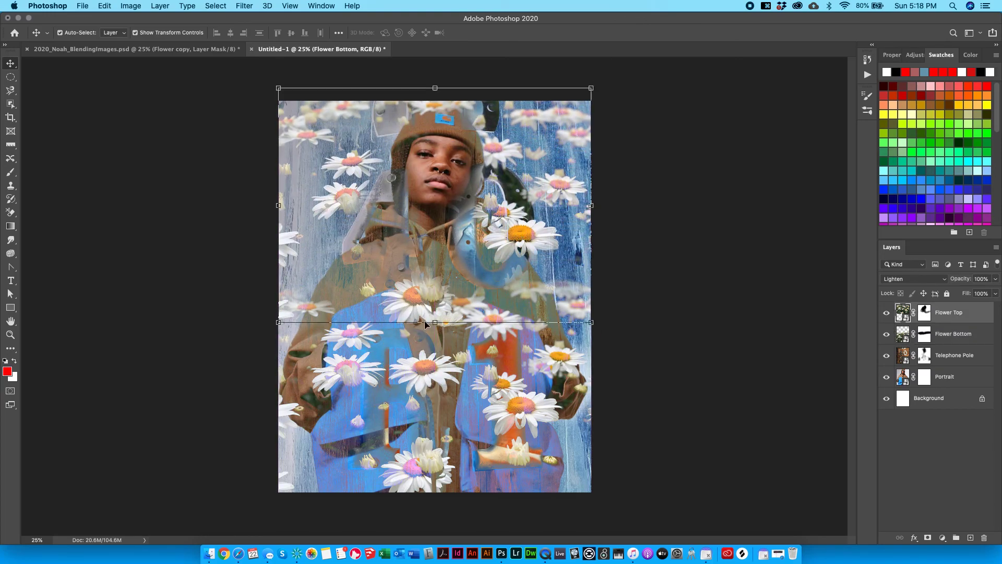
left_click(924, 312)
key("b")
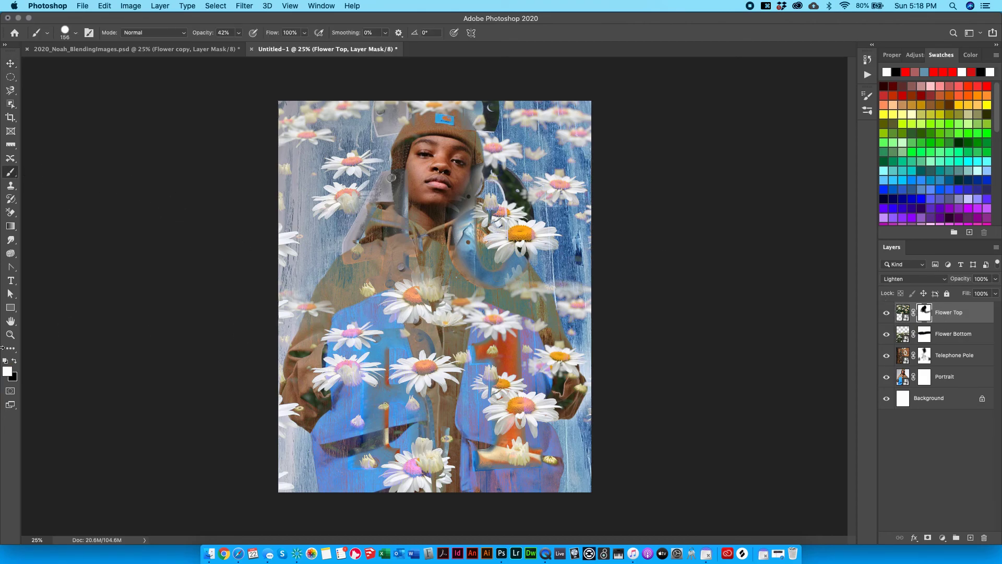
left_click(18, 360)
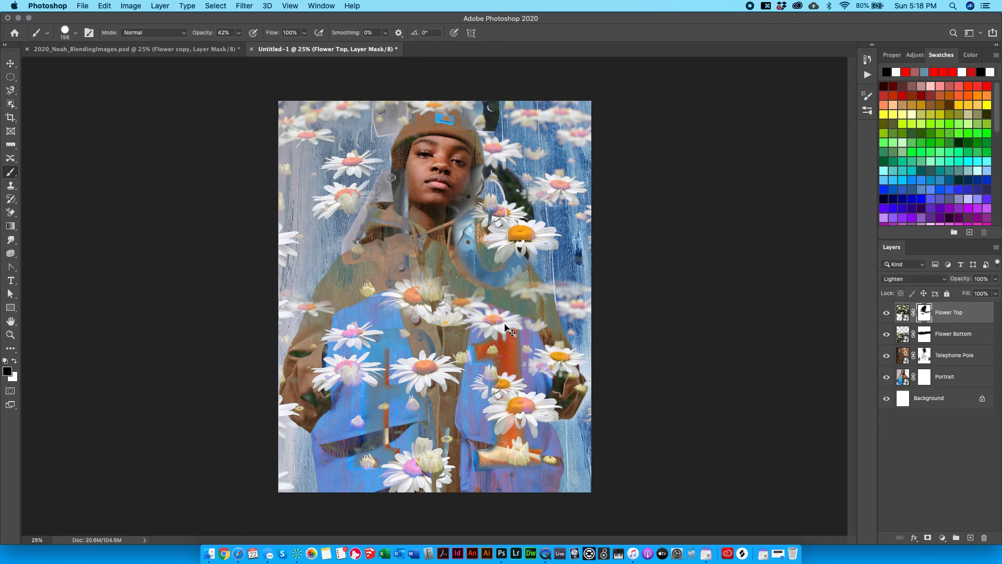
key("super+z")
key("super+z")
key("super+z")
key("super+z")
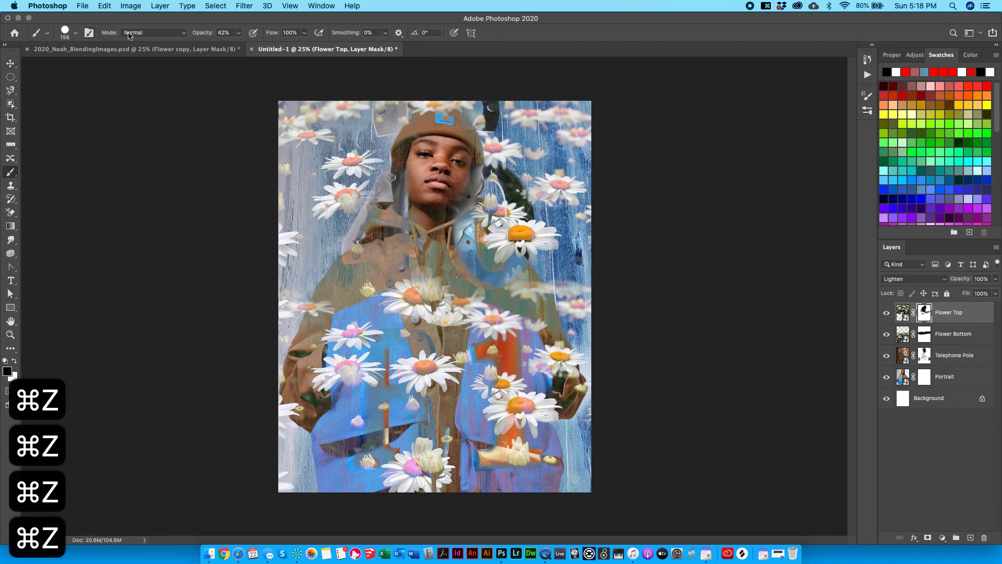
left_click(75, 32)
left_click_drag(76, 77, 32, 86)
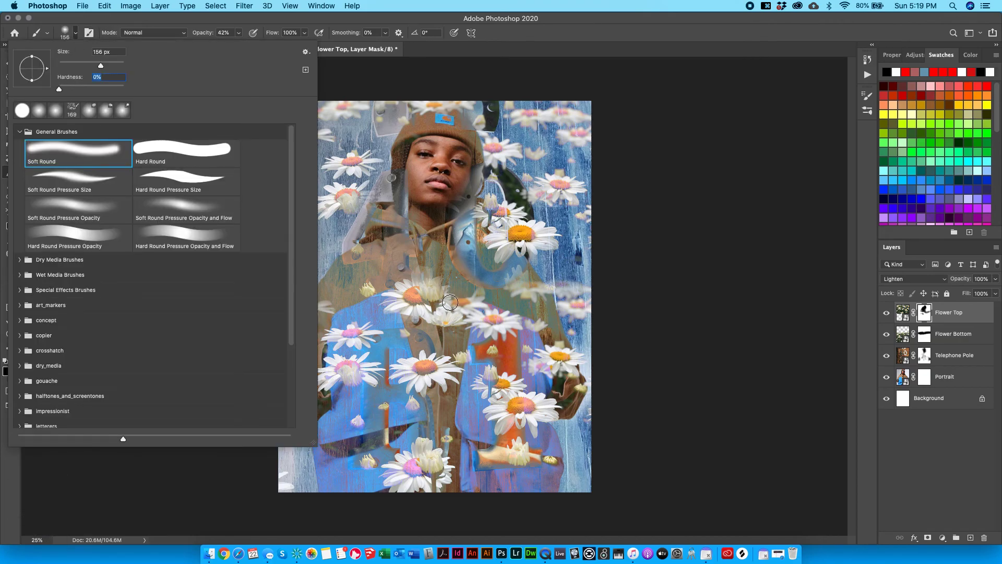
left_click(449, 303)
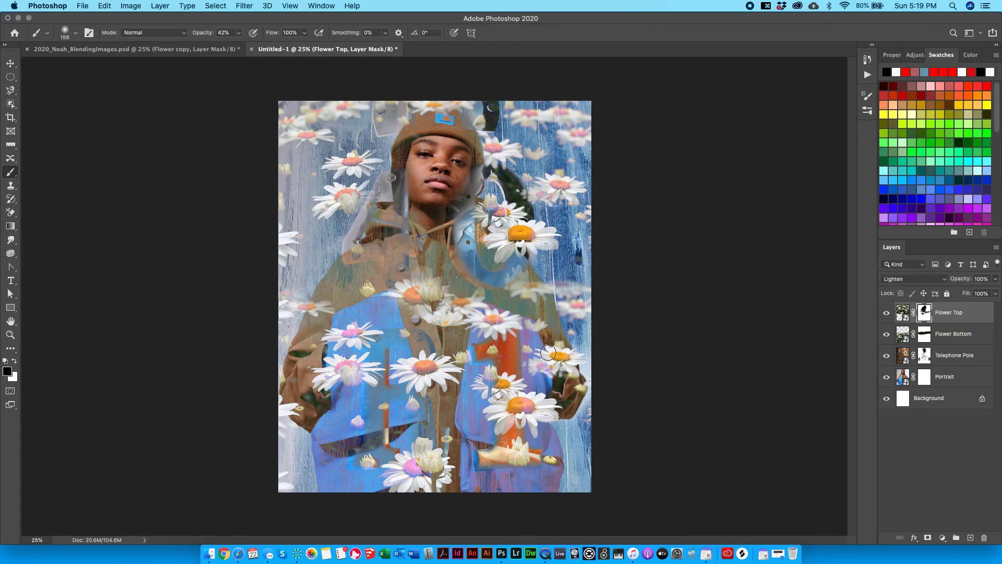
key("v")
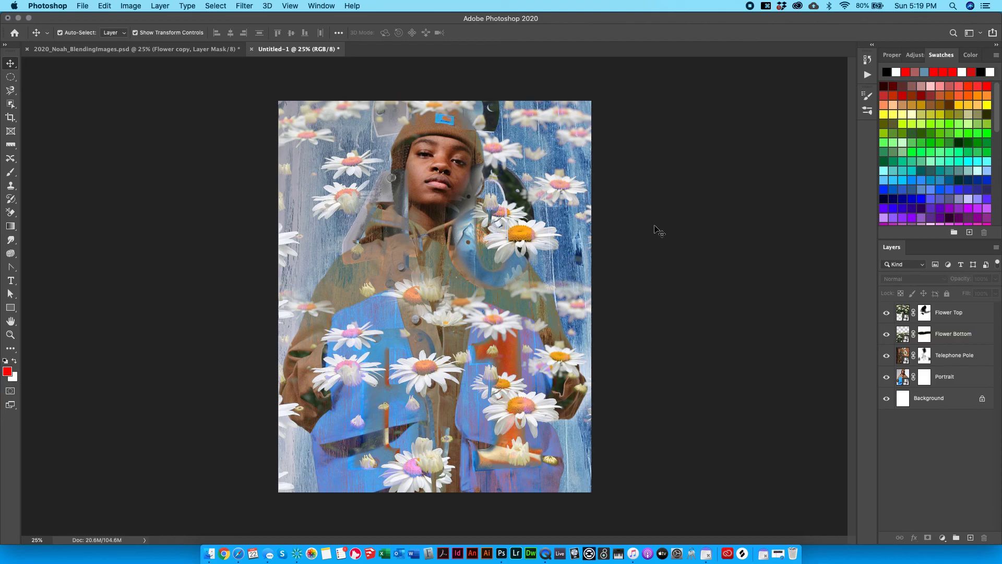
Check the reference file, then select the Flower Top layer in Untitled-1.
left_click(174, 52)
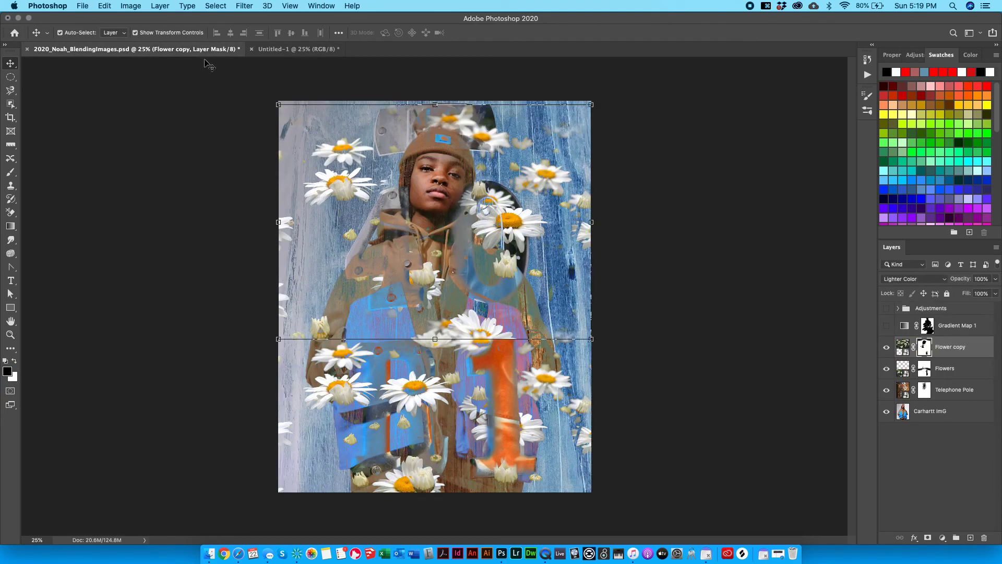
left_click(795, 359)
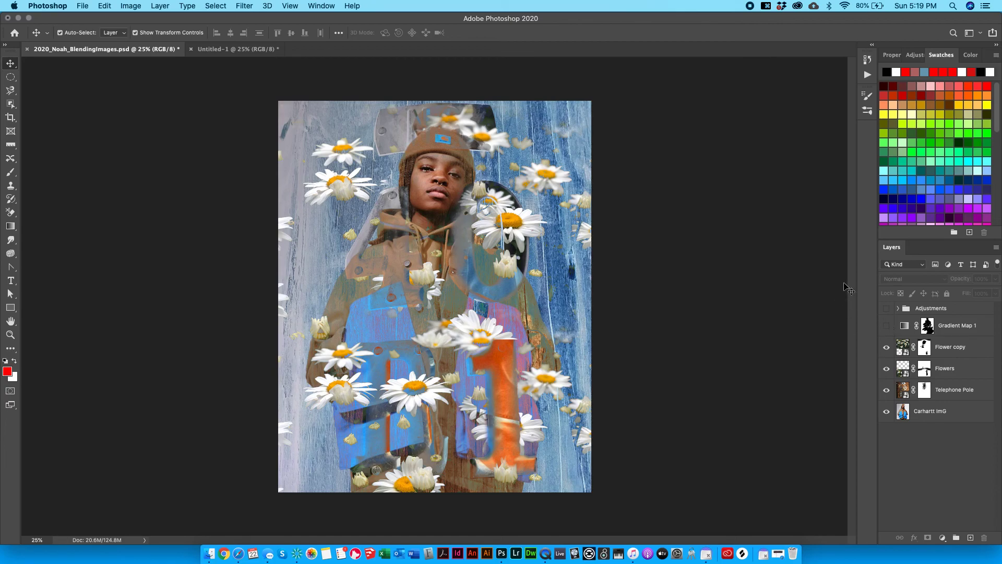
left_click(230, 50)
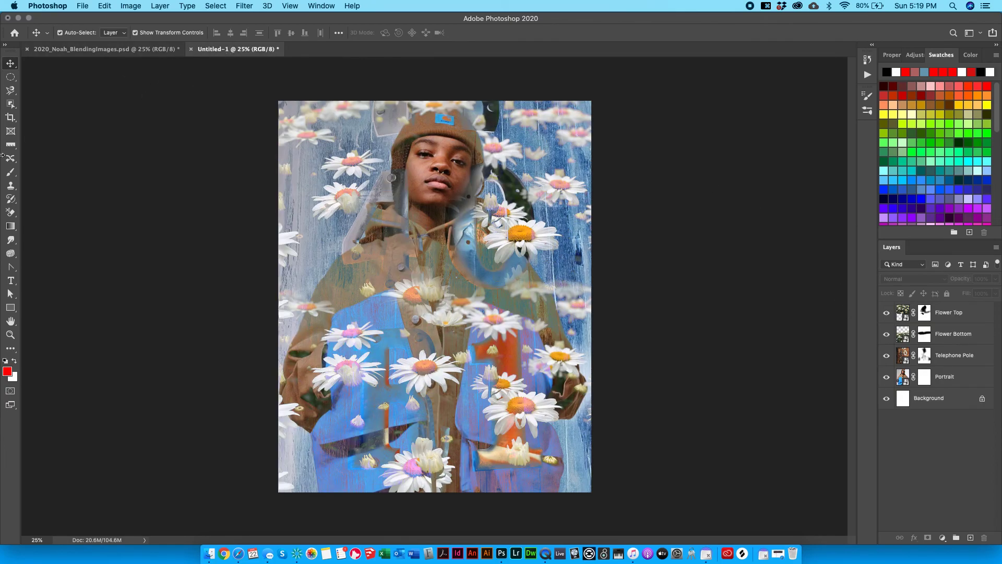
left_click(911, 322)
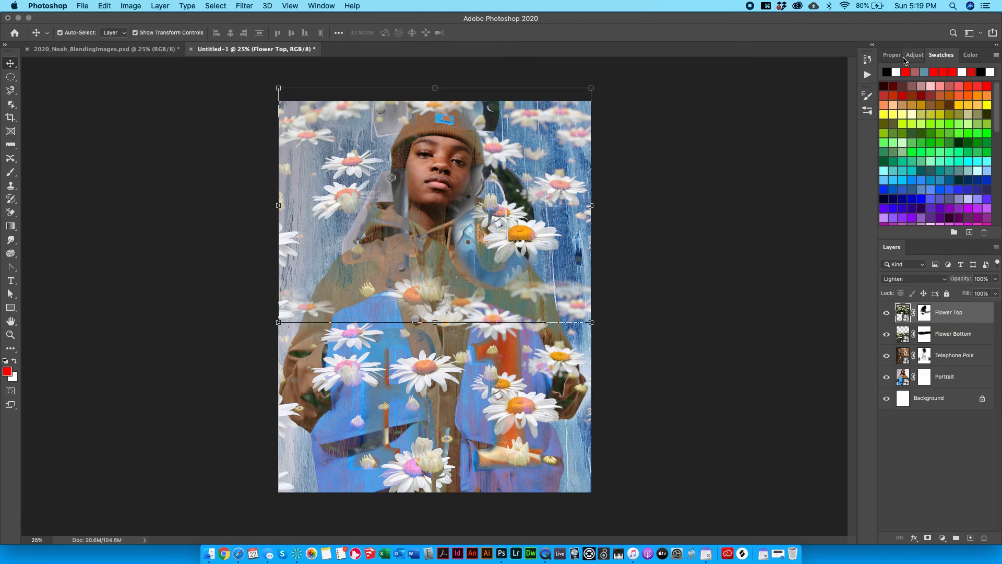
Add a red-to-white Gradient Map above Flower Top and switch to the reference composite.
left_click(907, 55)
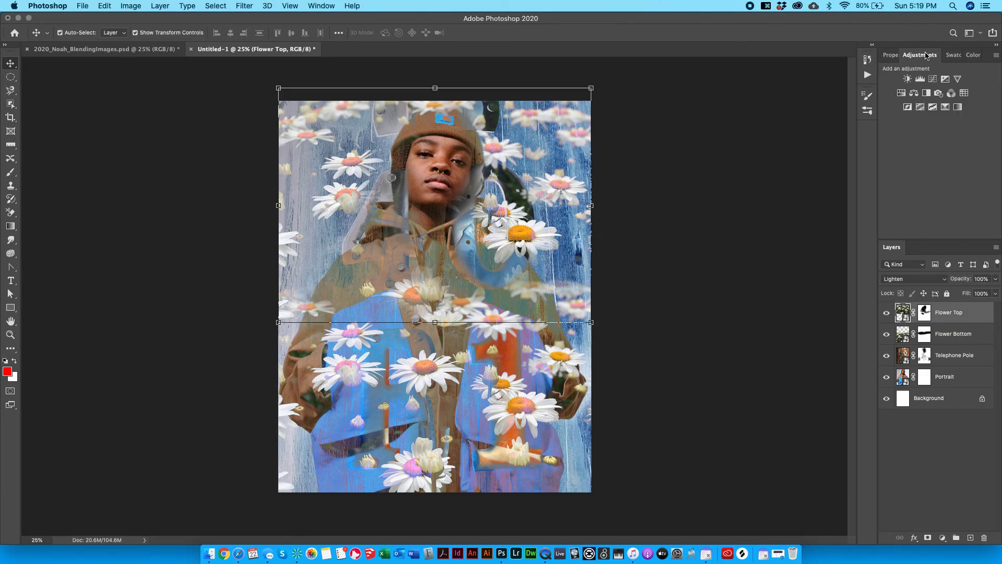
left_click(958, 107)
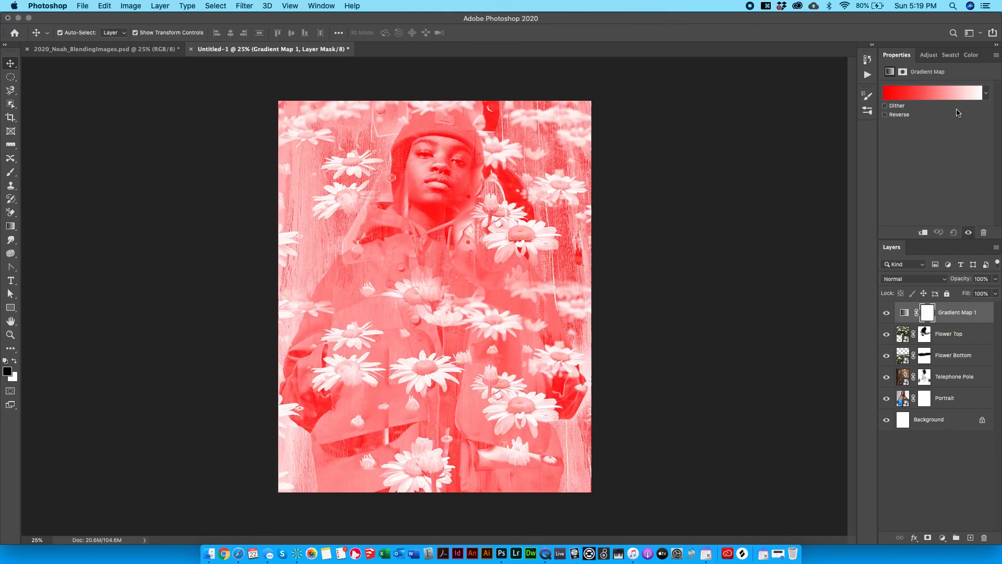
left_click(946, 92)
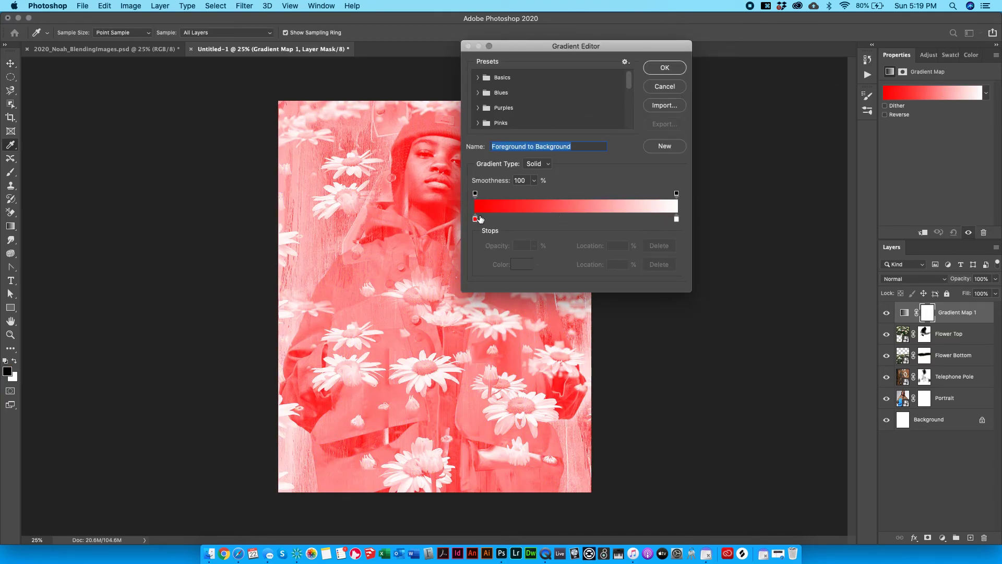
left_click(665, 68)
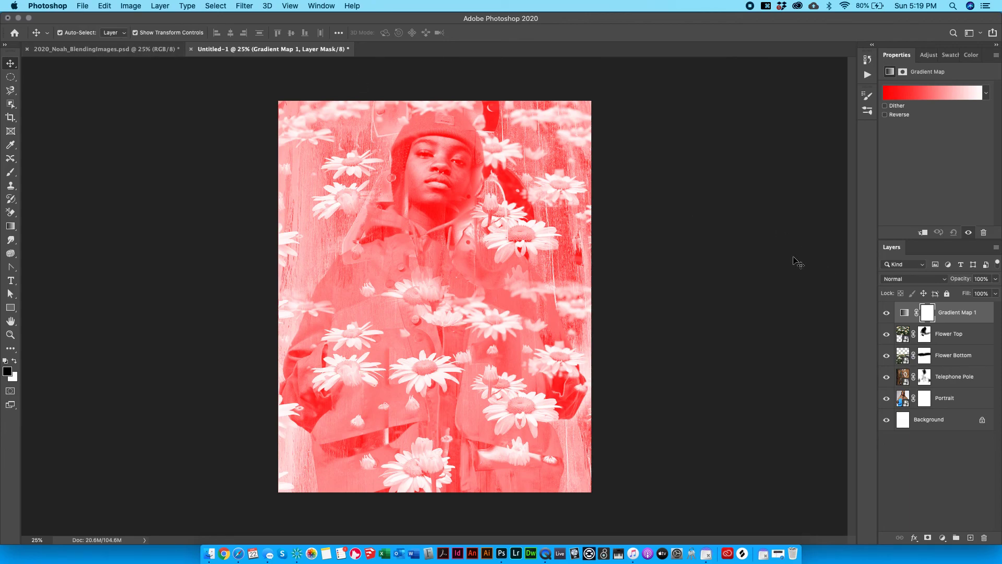
left_click(97, 49)
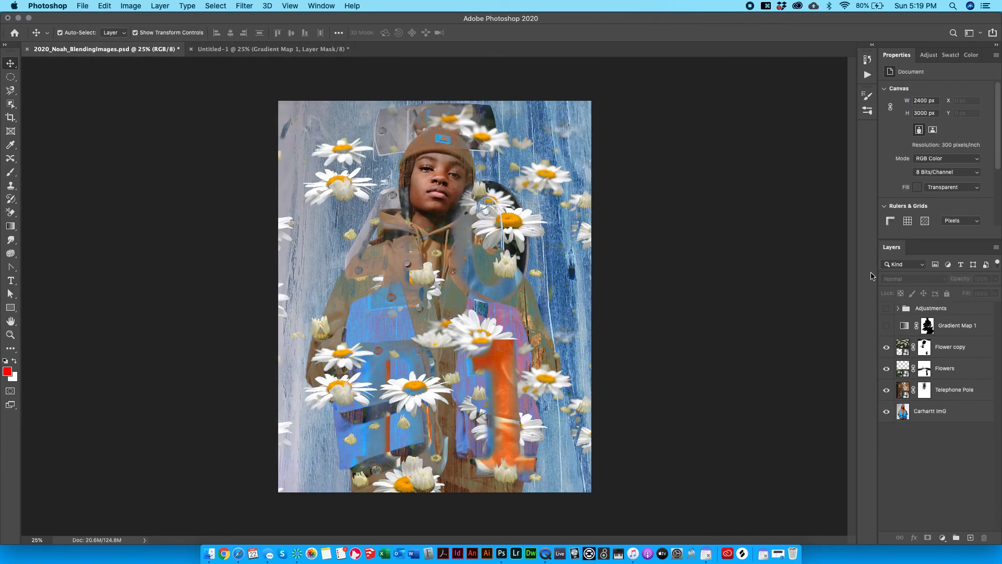
Hide Gradient Map 1 in the reference file and inspect its Adjustments group's Hue/Saturation 1.
left_click(901, 327)
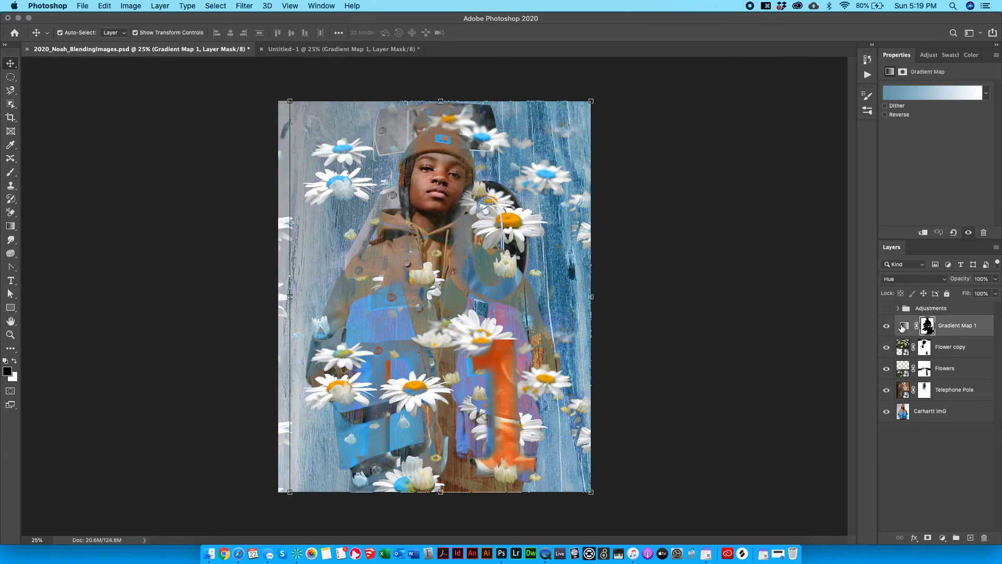
left_click(887, 326)
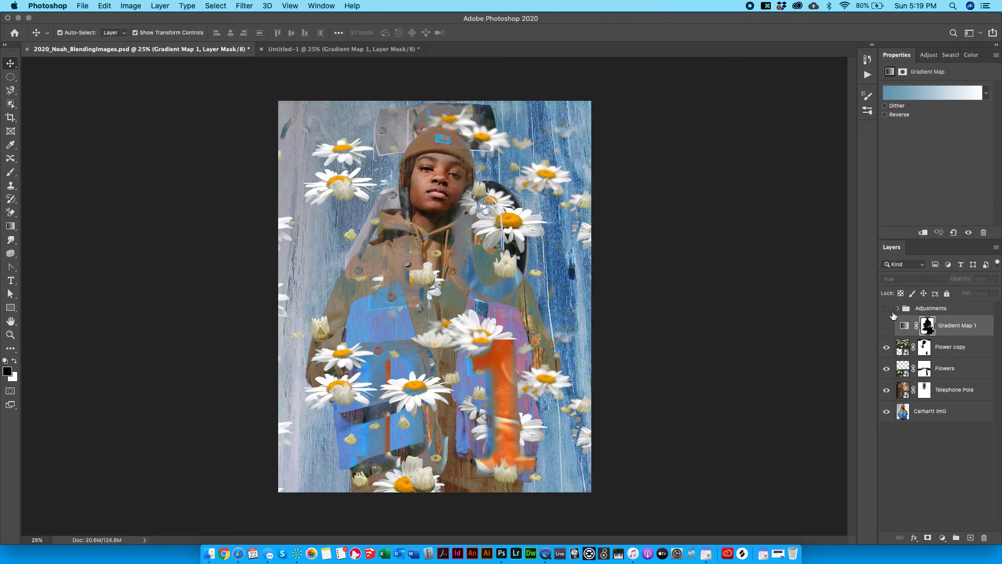
left_click(898, 310)
left_click(914, 475)
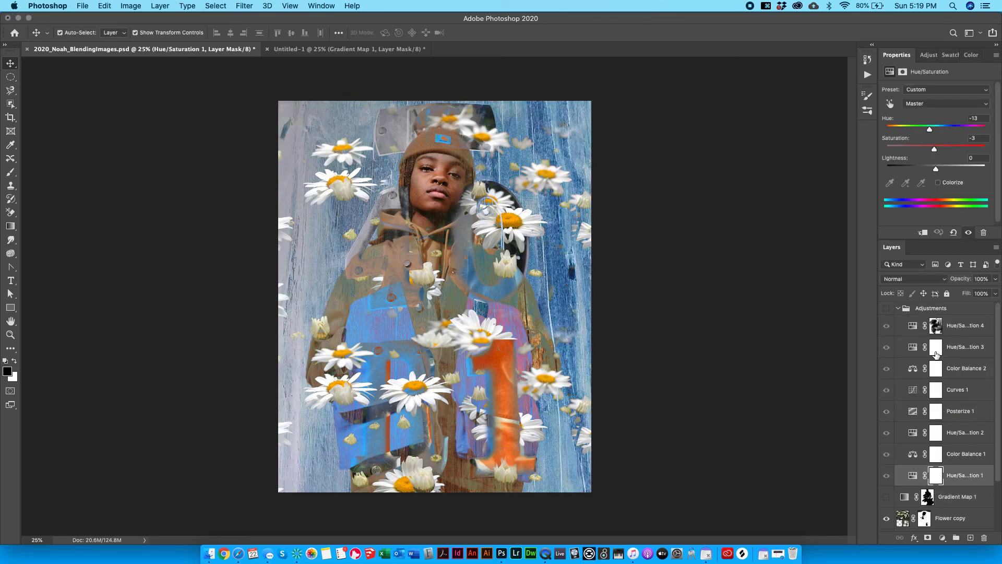
Delete Untitled-1's Gradient Map 1 layer and open the Layer menu's New Adjustment Layer list.
left_click(313, 49)
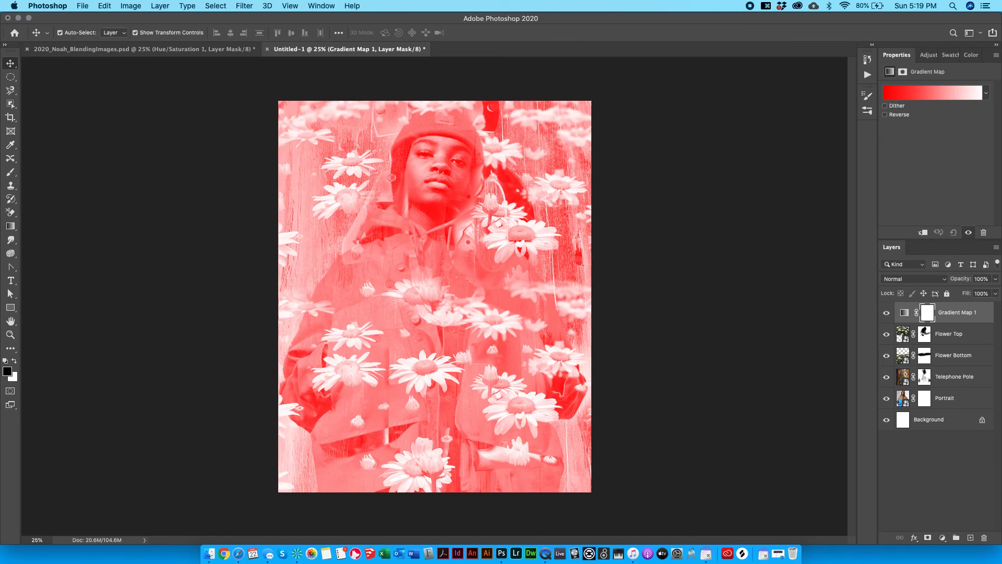
key("BackSpace")
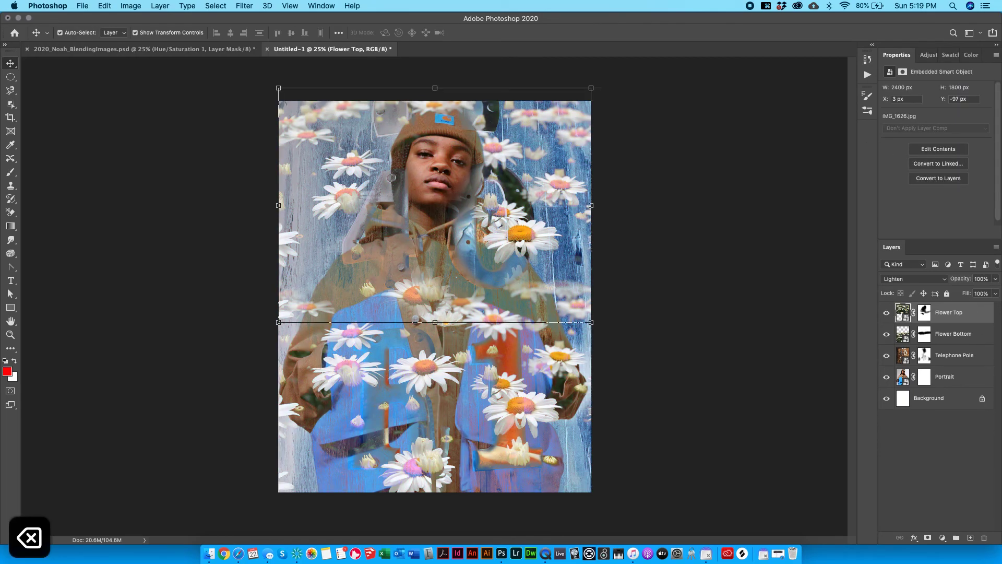
left_click(920, 55)
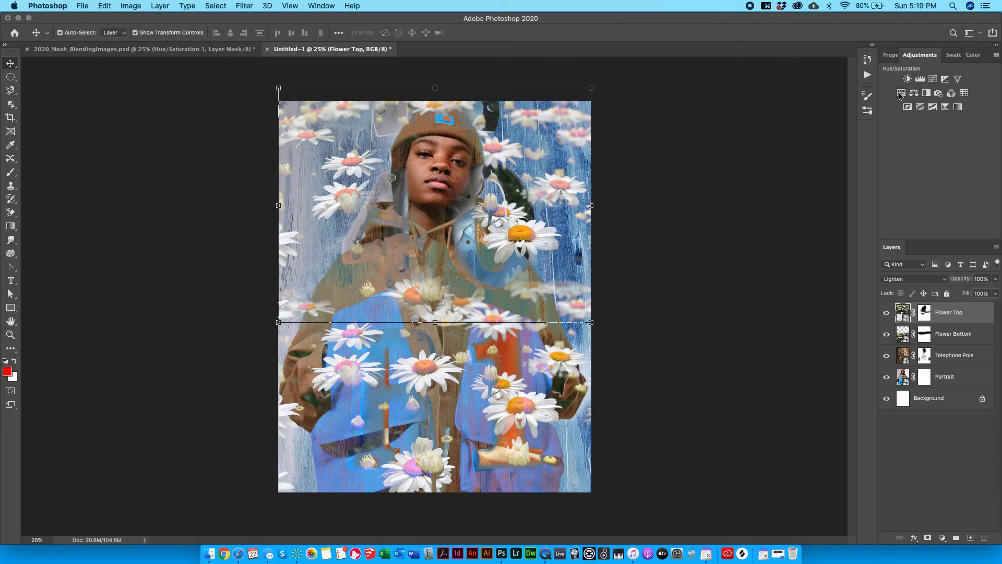
left_click(901, 93)
key("super+z")
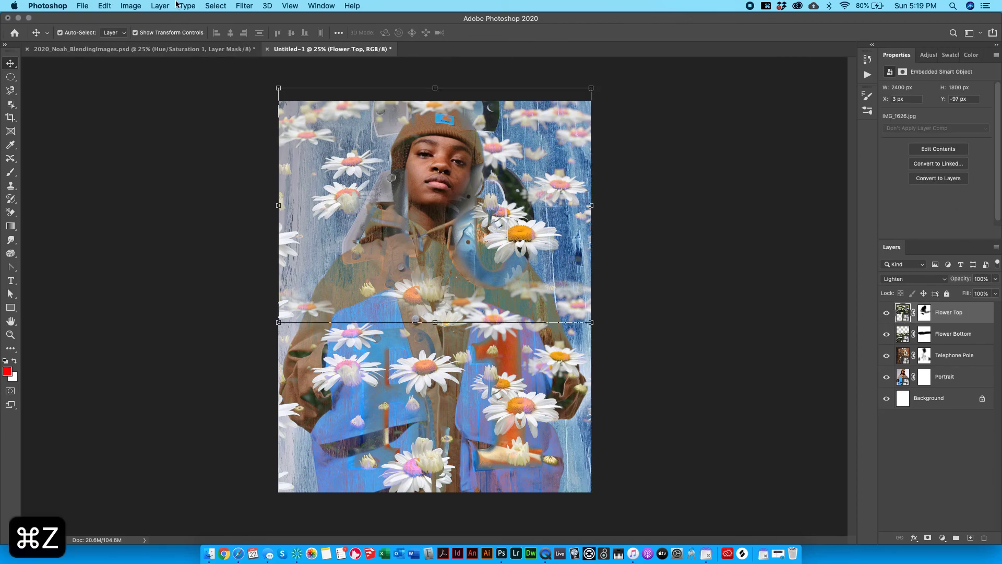
left_click(182, 5)
mouse_move(187, 144)
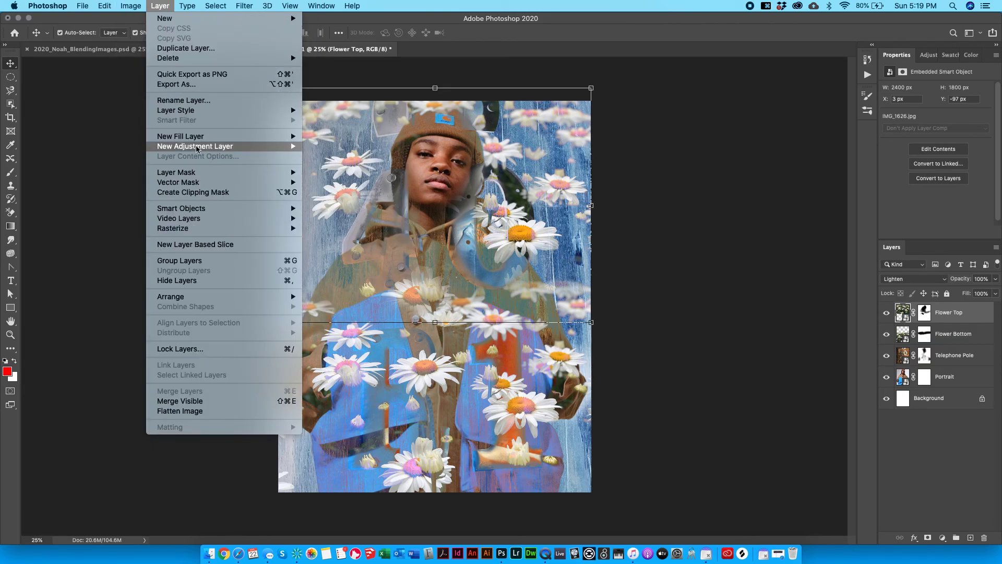
Add a Hue/Saturation layer above Flower Top with Hue -15 and Saturation +31.
left_click(515, 183)
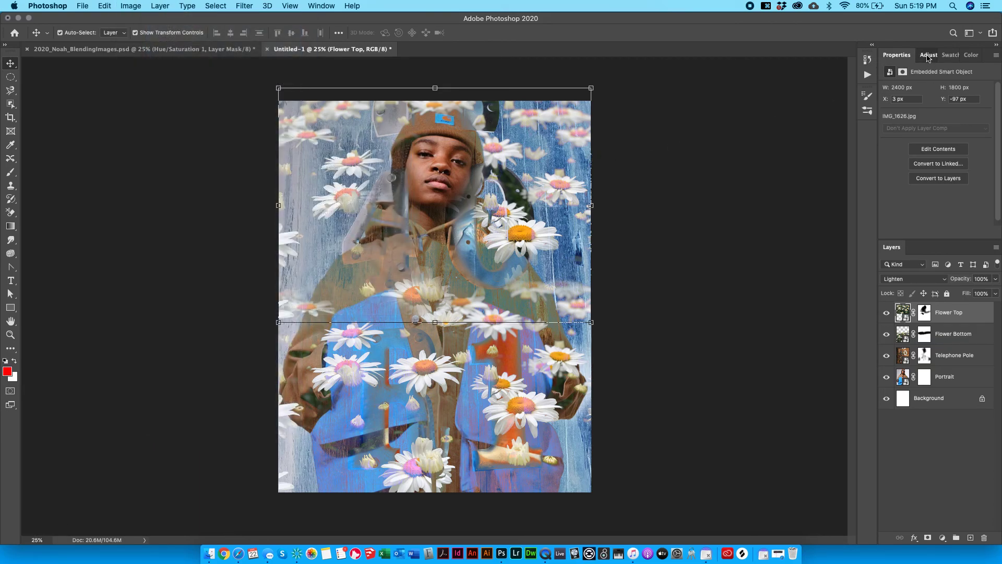
left_click(923, 55)
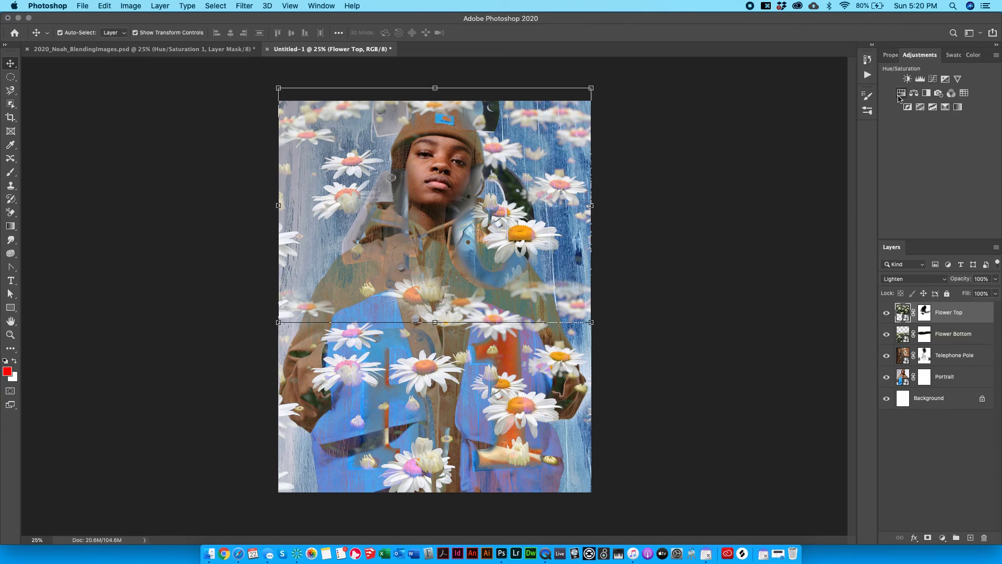
left_click(900, 94)
left_click_drag(933, 148, 940, 140)
left_click_drag(935, 139, 951, 165)
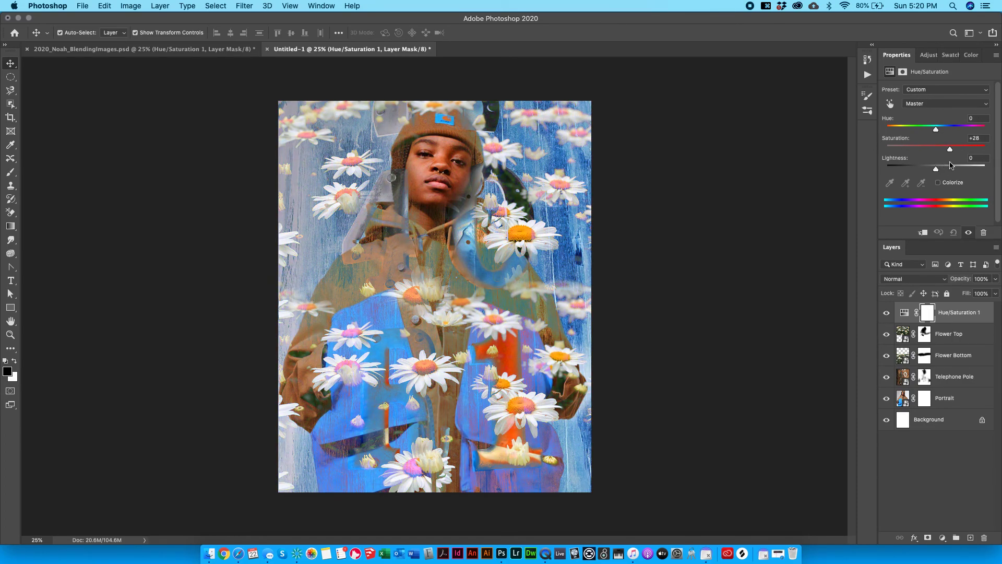
mouse_move(933, 131)
left_mouse_down()
mouse_move(972, 133)
mouse_move(929, 146)
left_mouse_up()
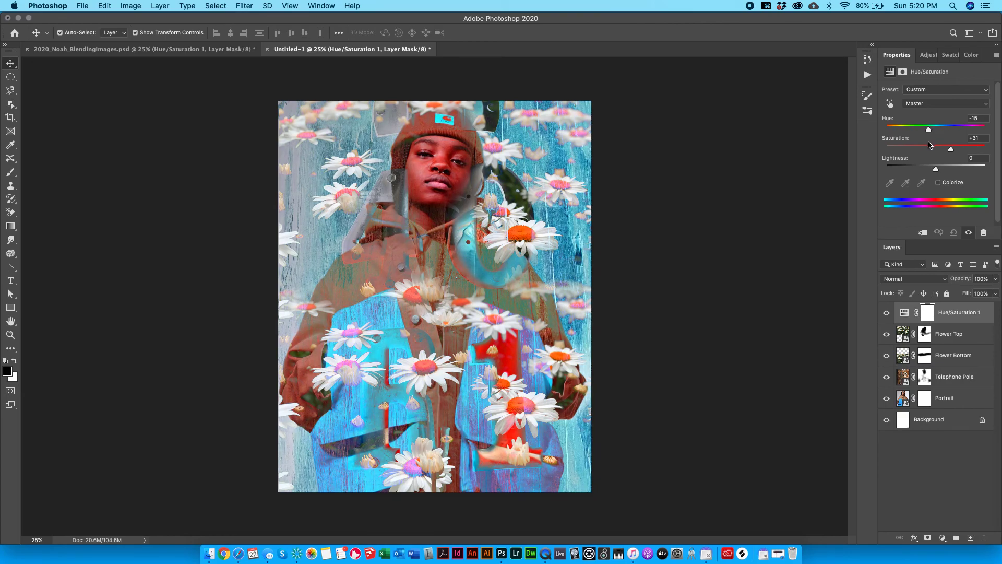
In the 2020_Noah_BlendingImages reference, hide the adjustments above Hue/Saturation 2, then return to Untitled-1.
left_click(211, 48)
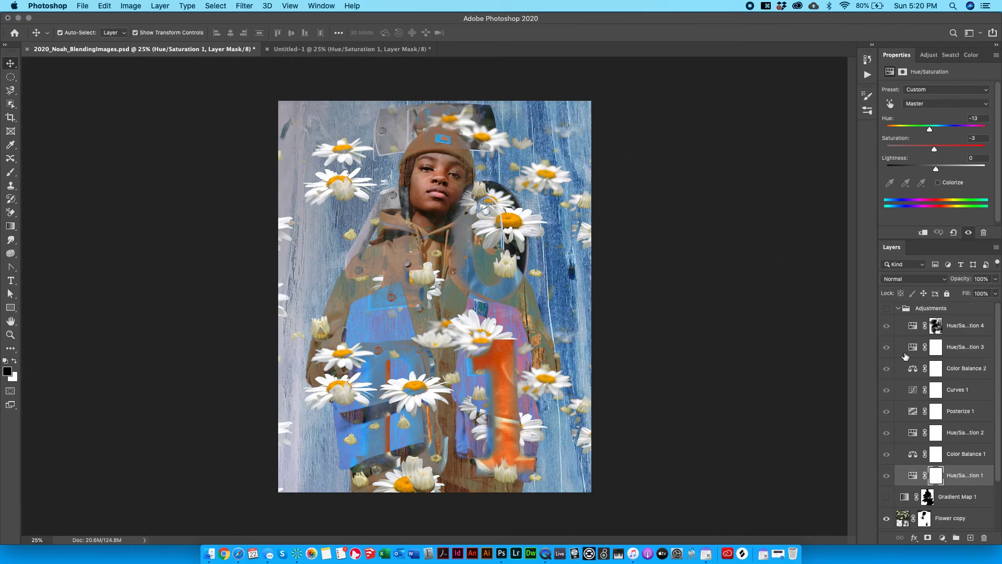
left_click_drag(887, 325, 886, 454)
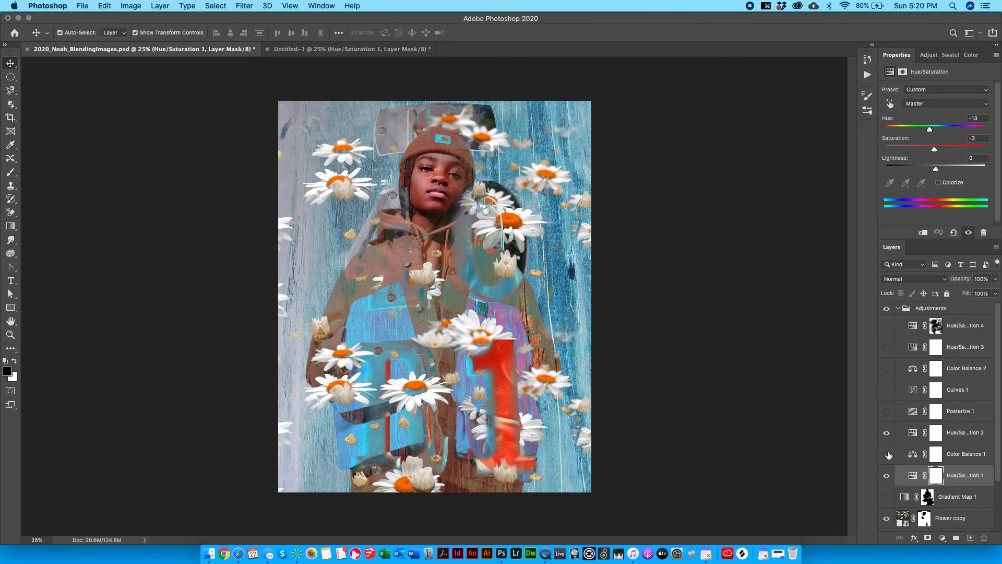
left_click(295, 50)
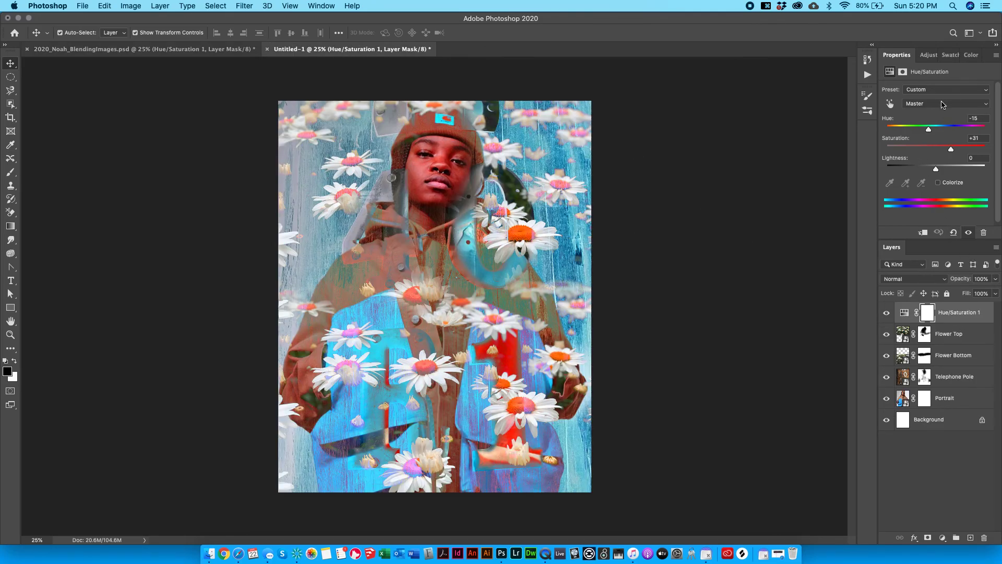
Add a Color Balance layer and tint its midtones toward green at +35.
left_click(929, 54)
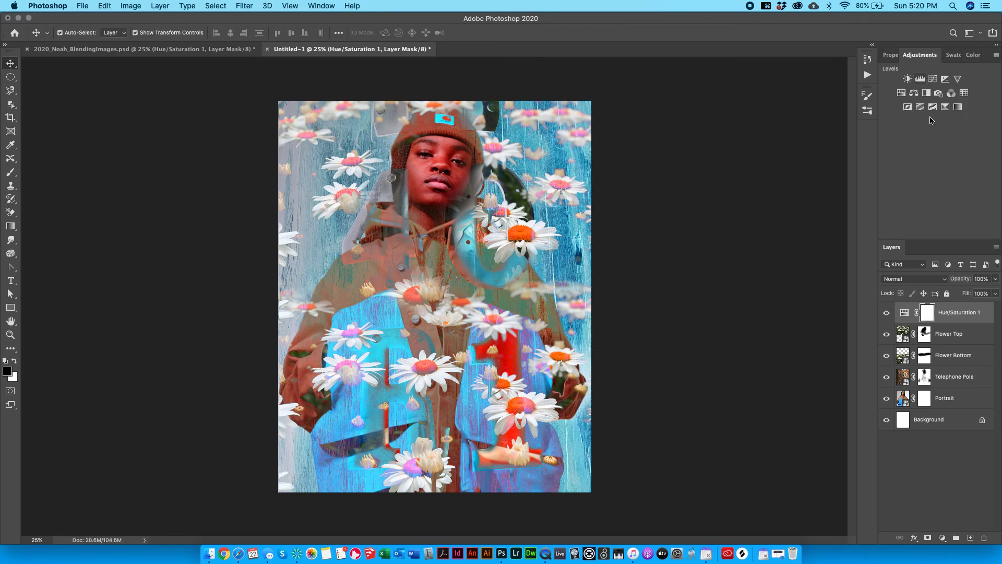
left_click(913, 94)
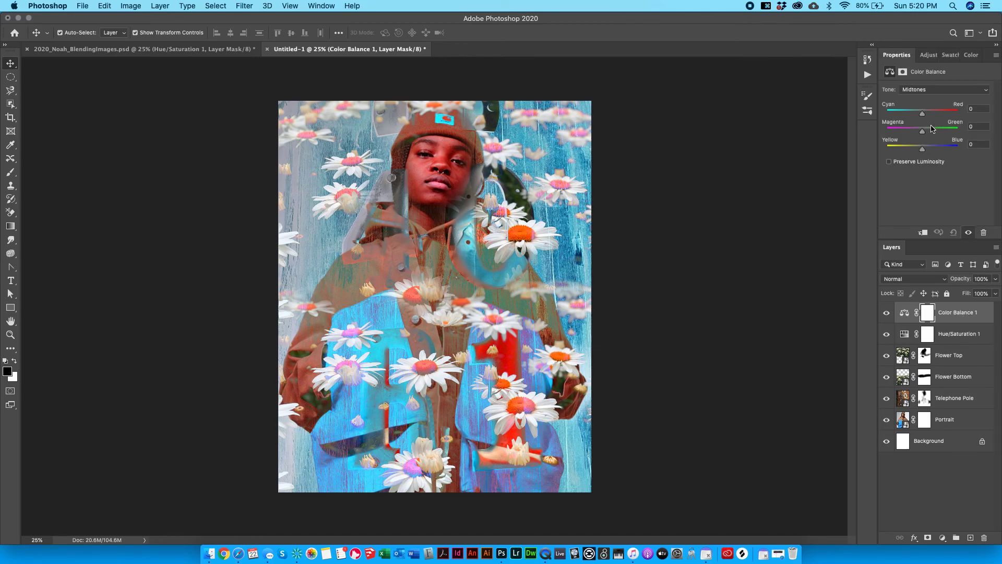
mouse_move(922, 131)
left_mouse_down()
mouse_move(946, 134)
mouse_move(906, 134)
mouse_move(935, 131)
left_mouse_up()
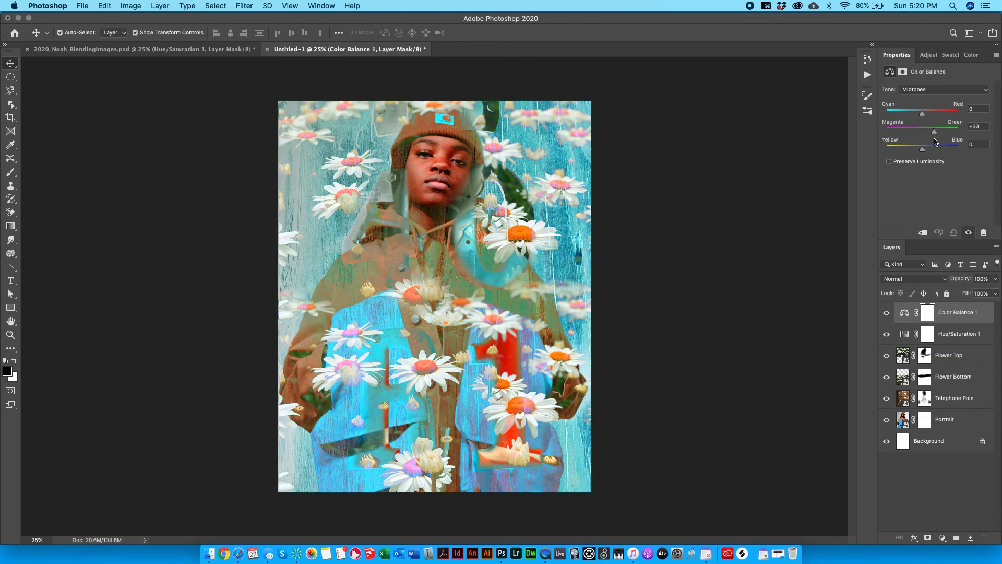
Push the shadows toward magenta and set the highlights' Cyan/Red balance to +12.
left_click(918, 91)
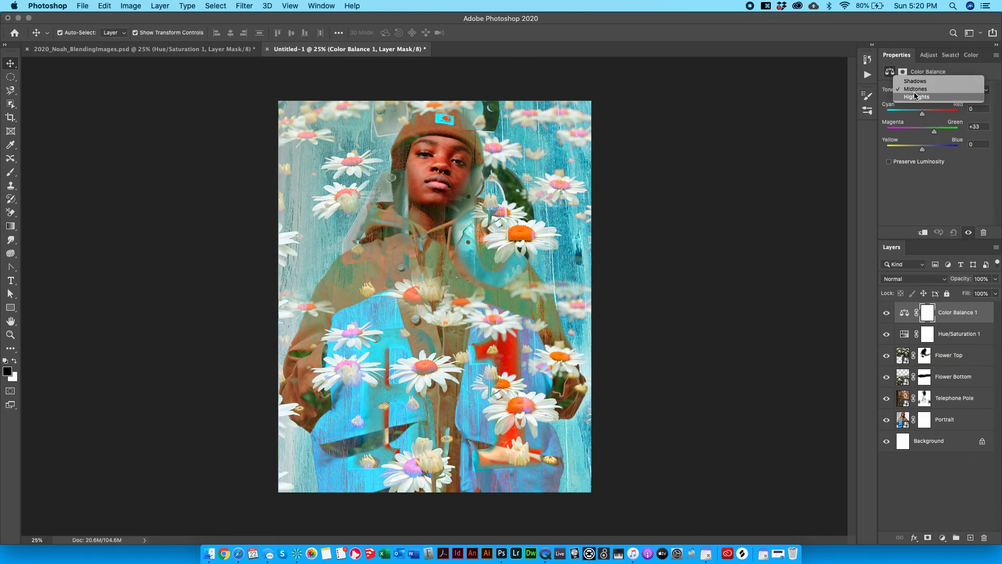
left_click(915, 81)
mouse_move(922, 131)
left_mouse_down()
mouse_move(912, 131)
mouse_move(932, 115)
mouse_move(902, 112)
mouse_move(923, 115)
mouse_move(939, 151)
mouse_move(909, 131)
mouse_move(936, 131)
mouse_move(892, 147)
mouse_move(913, 147)
mouse_move(934, 114)
mouse_move(908, 115)
mouse_move(925, 115)
left_mouse_up()
left_click(925, 89)
left_click(927, 97)
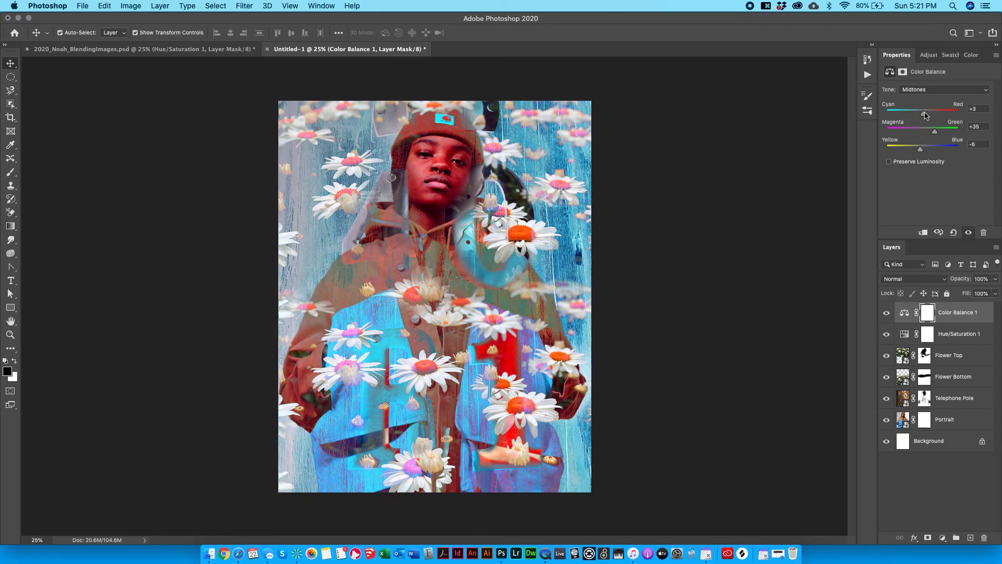
left_click(942, 92)
left_click(924, 99)
left_click_drag(922, 113, 926, 133)
Delete the reference's Posterize 1 layer, show its Curves 1 layer, and return to Untitled-1.
left_click(157, 49)
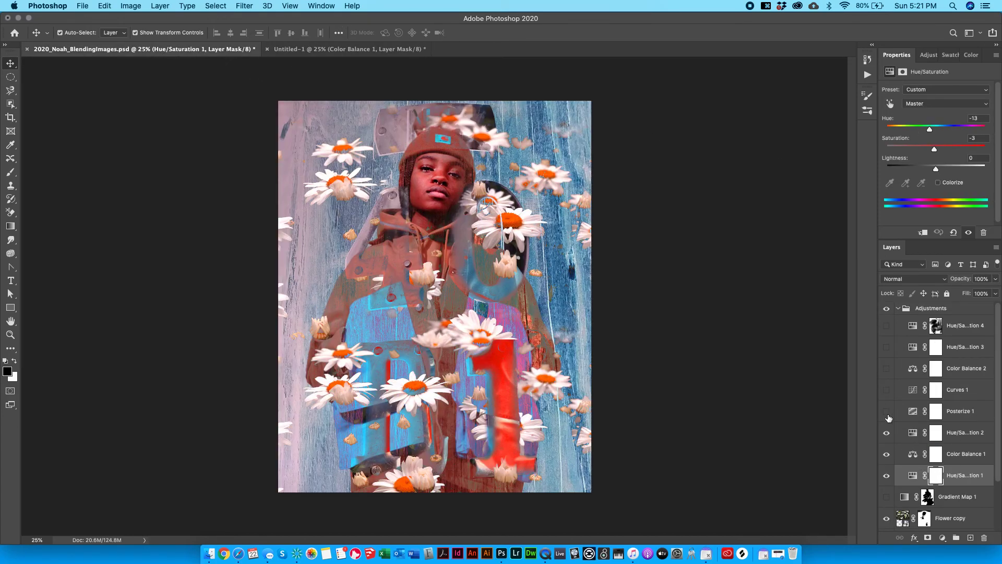
left_click(971, 414)
key("BackSpace")
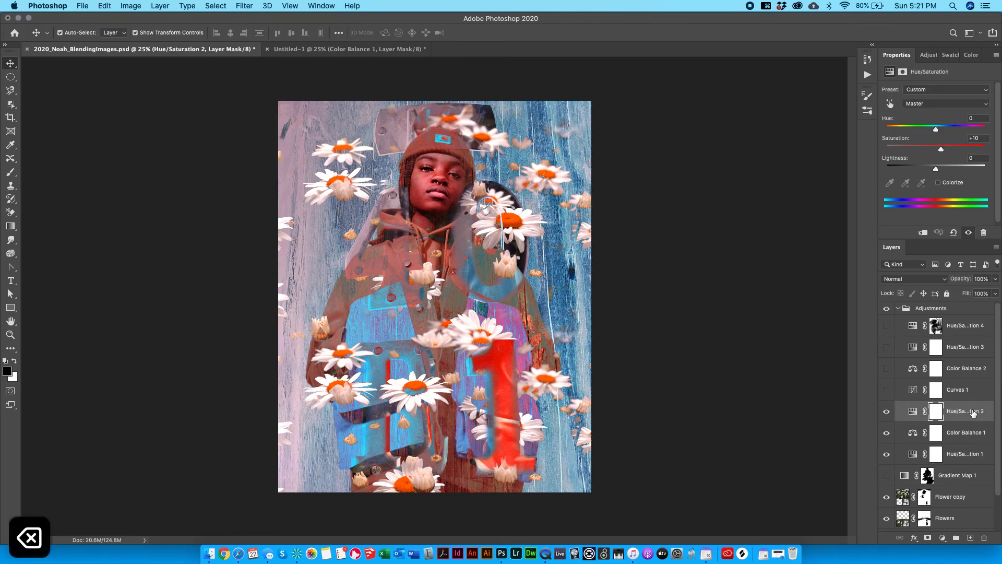
left_click(886, 388)
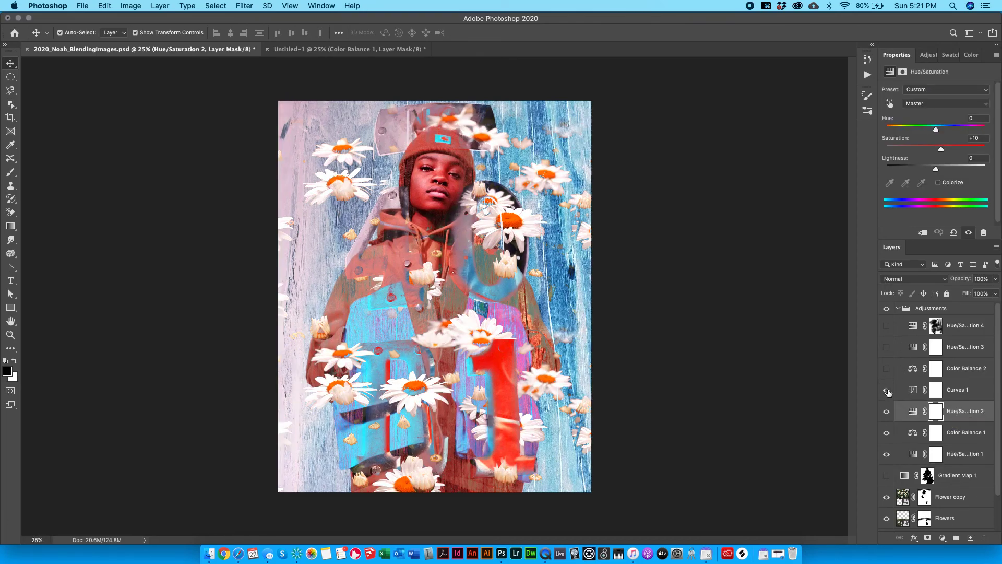
left_click(349, 49)
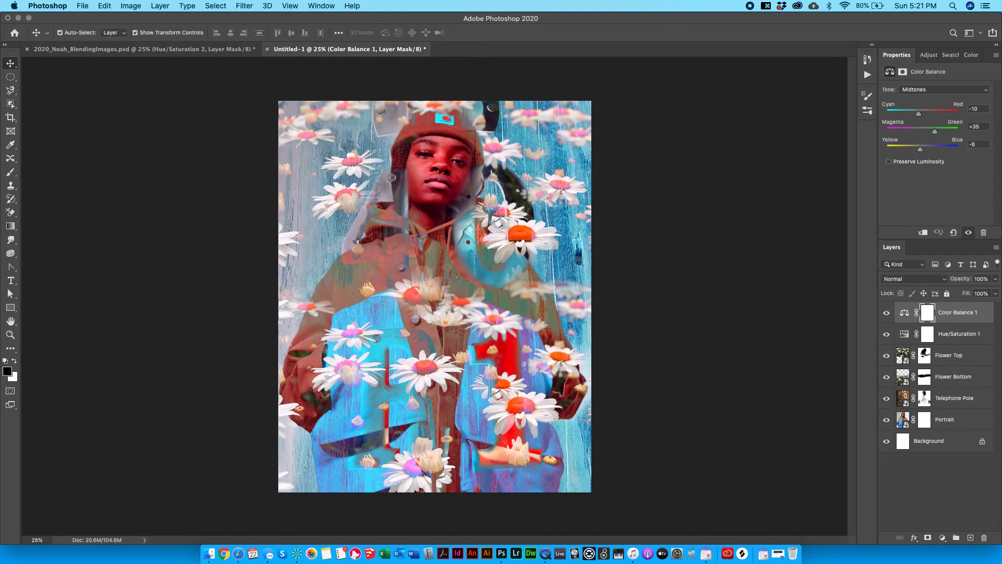
left_click(928, 55)
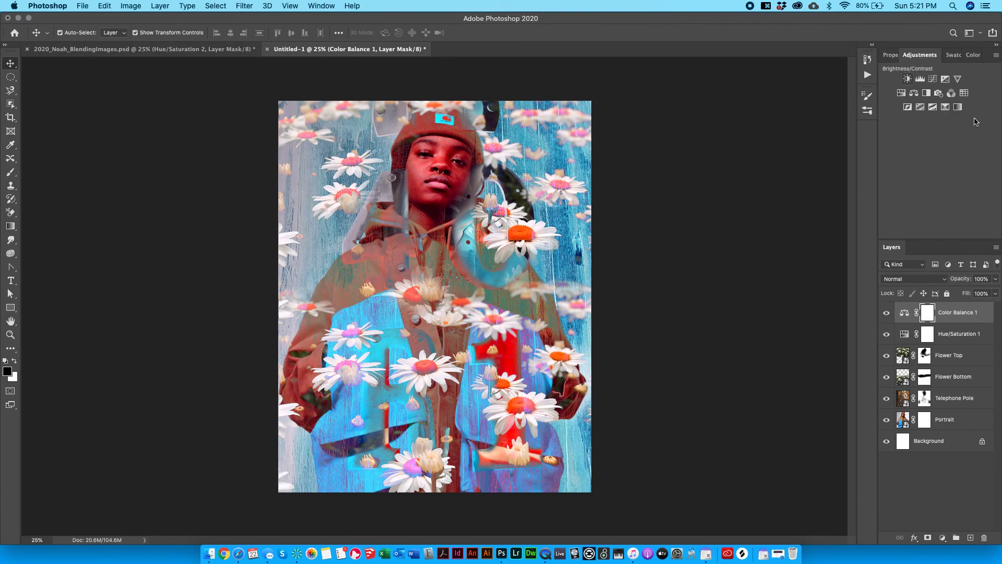
Add a Brightness/Contrast layer above Color Balance 1 with Brightness 74 and Contrast 0.
left_click(920, 80)
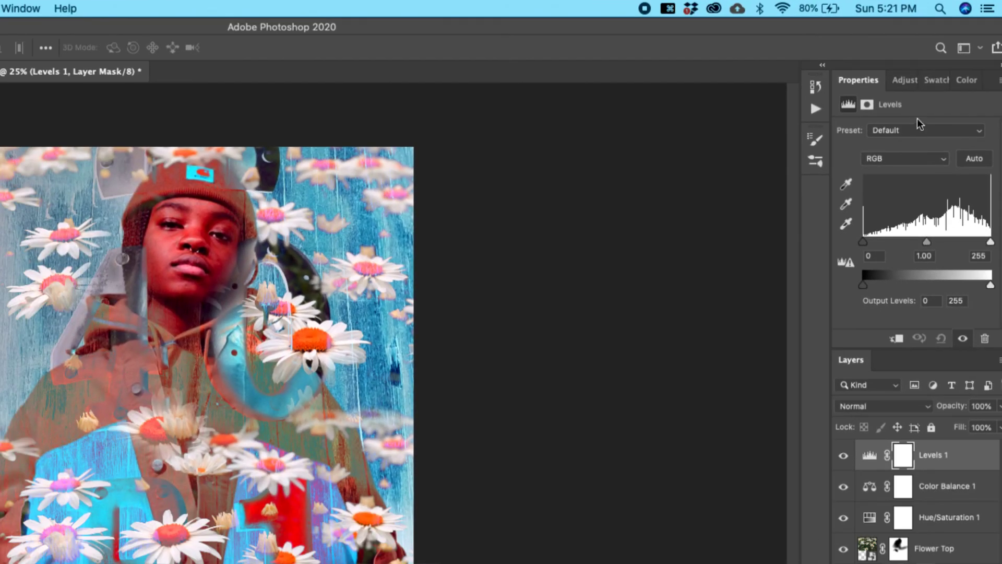
key("super+z")
left_click(905, 80)
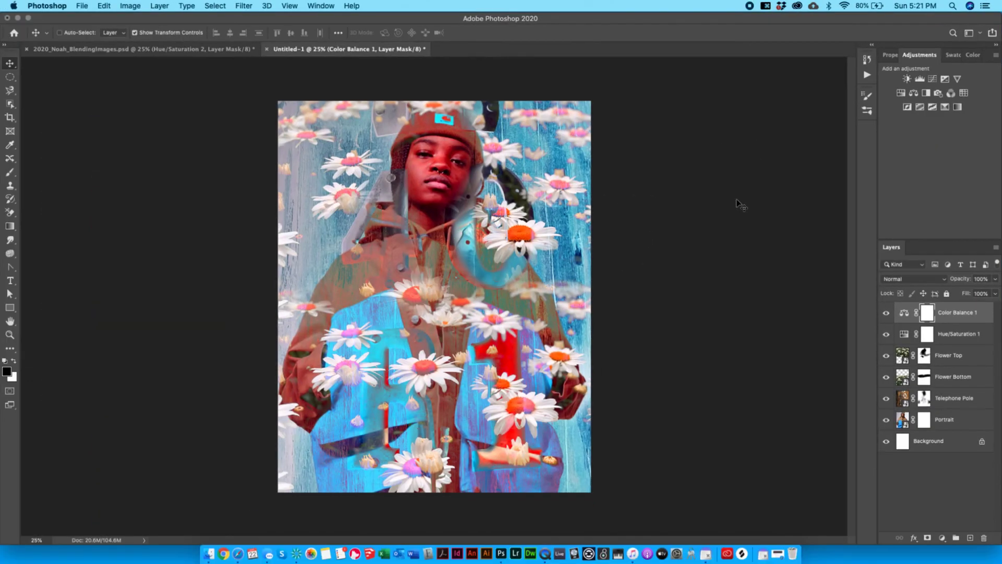
left_click(907, 79)
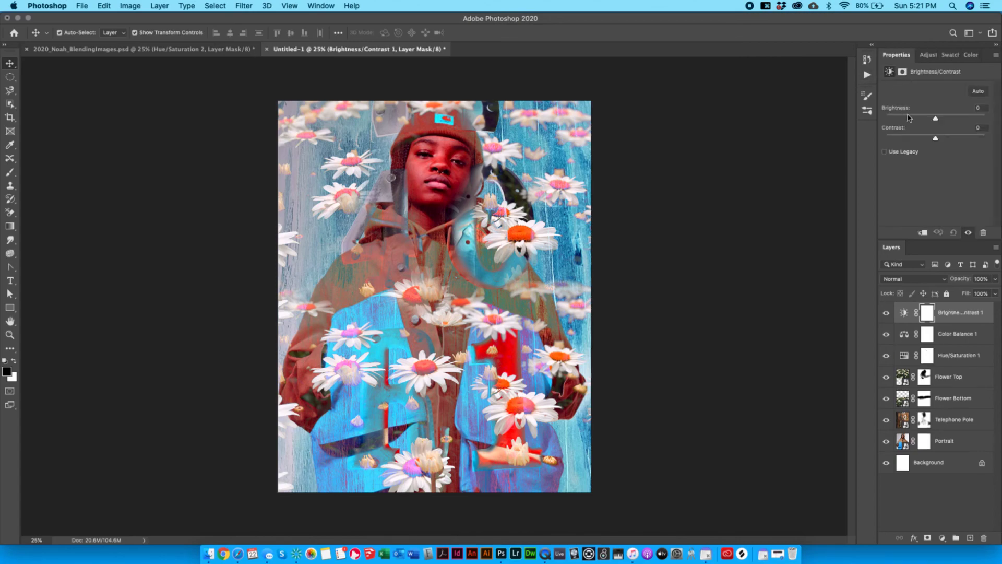
left_click_drag(935, 118, 960, 119)
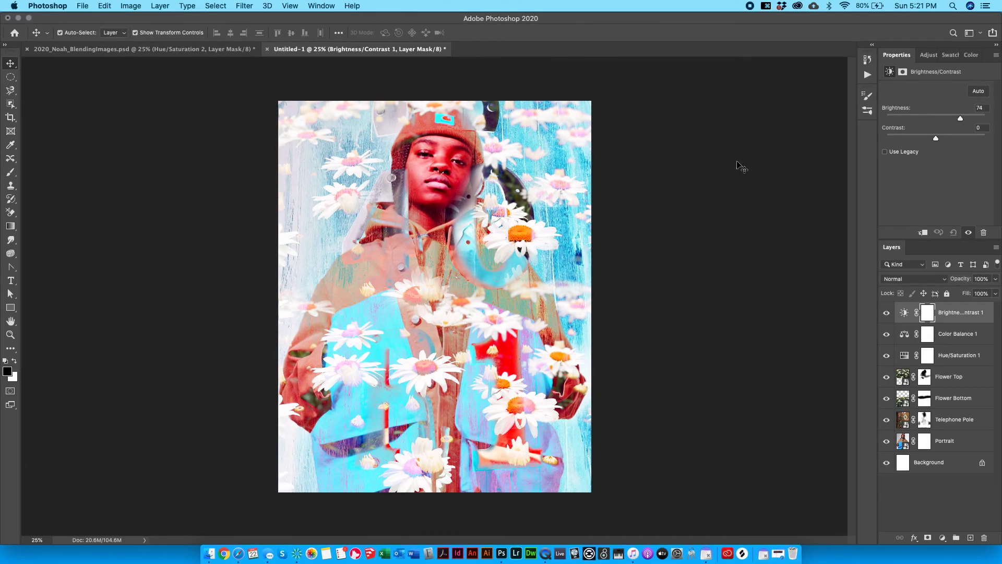
left_click(929, 56)
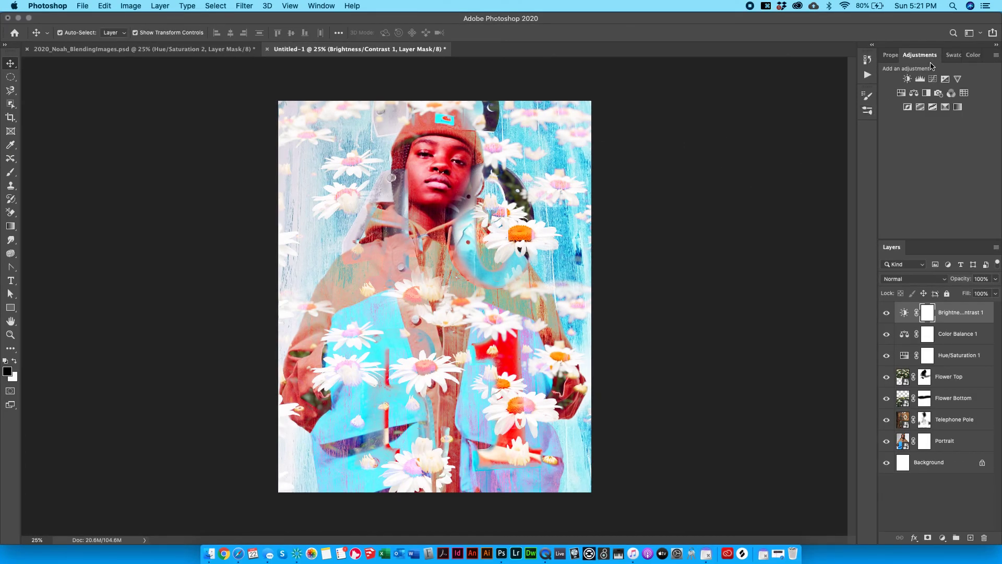
Add a Levels layer with input levels 0, 0.87, 255, reverting the trial black/white slider changes.
left_click(921, 80)
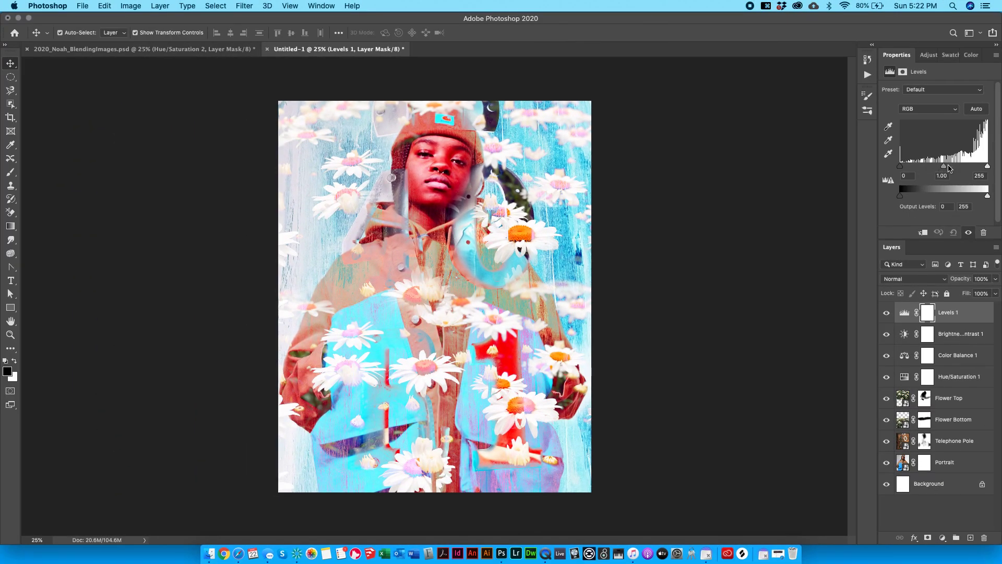
mouse_move(947, 167)
left_mouse_down()
mouse_move(965, 170)
mouse_move(947, 178)
left_mouse_up()
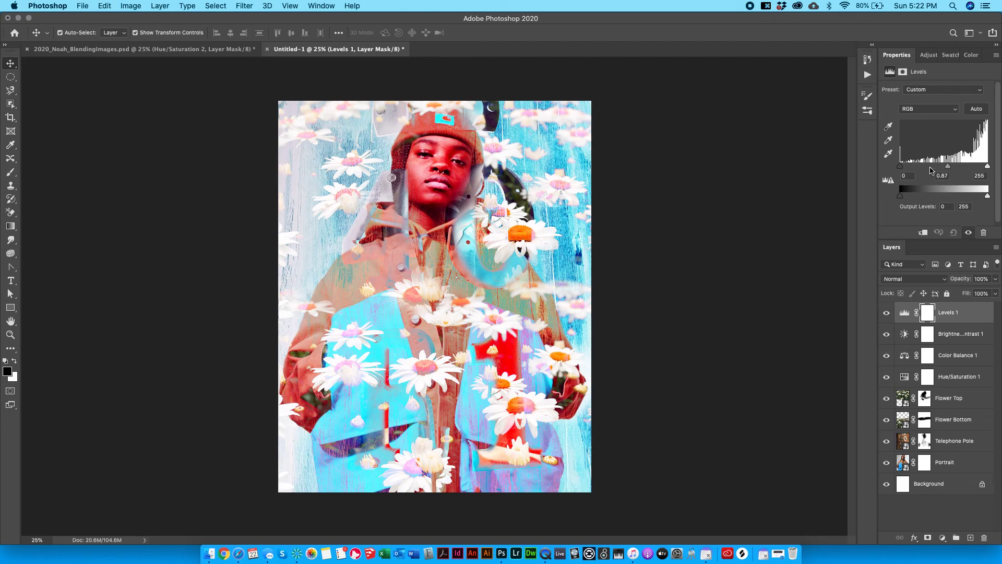
left_click_drag(901, 165, 879, 176)
mouse_move(902, 167)
left_mouse_down()
mouse_move(936, 167)
mouse_move(899, 167)
left_mouse_up()
left_click_drag(925, 199, 927, 198)
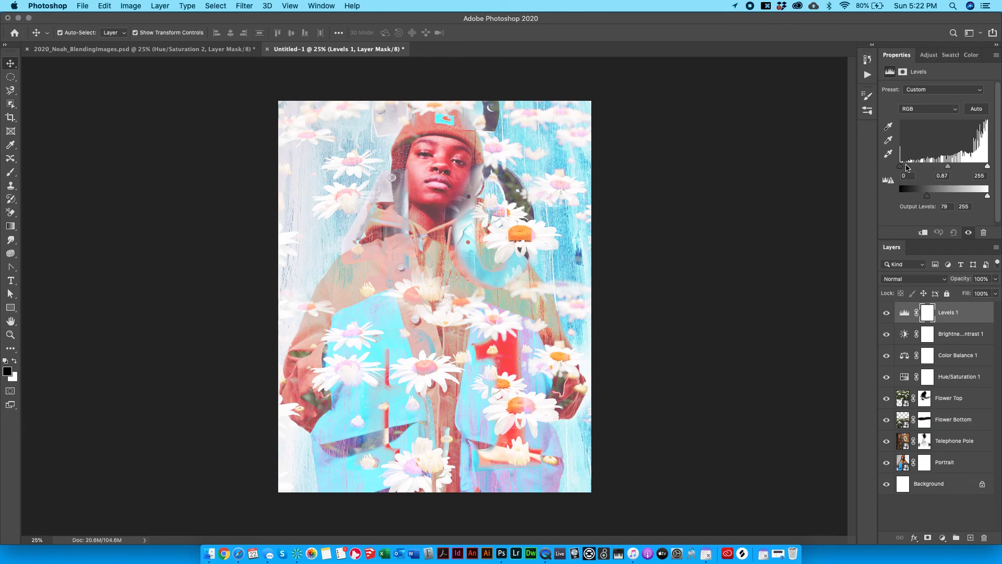
left_click_drag(908, 167, 893, 200)
left_click_drag(987, 196, 888, 204)
key("super+z")
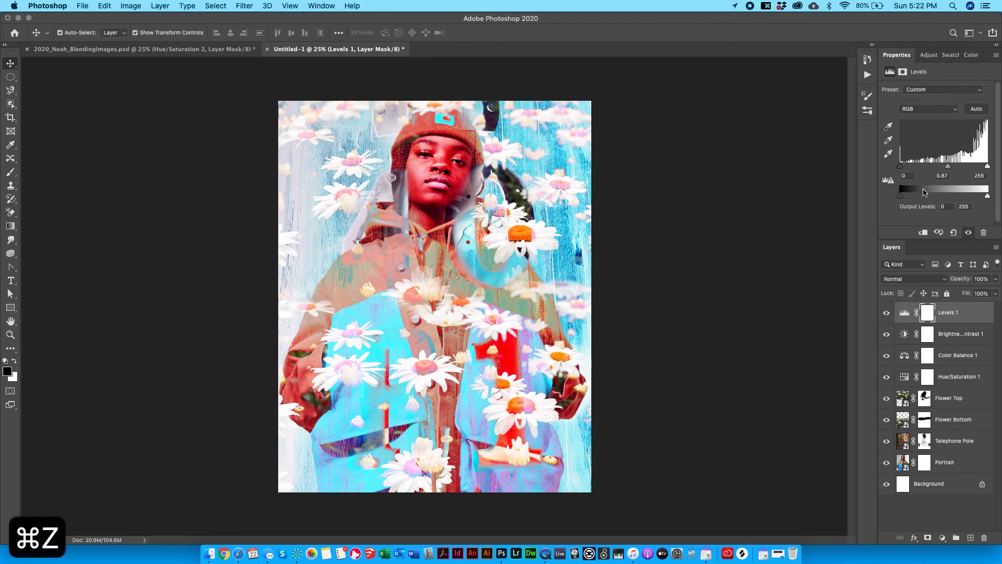
mouse_move(987, 166)
left_mouse_down()
mouse_move(944, 171)
mouse_move(987, 166)
left_mouse_up()
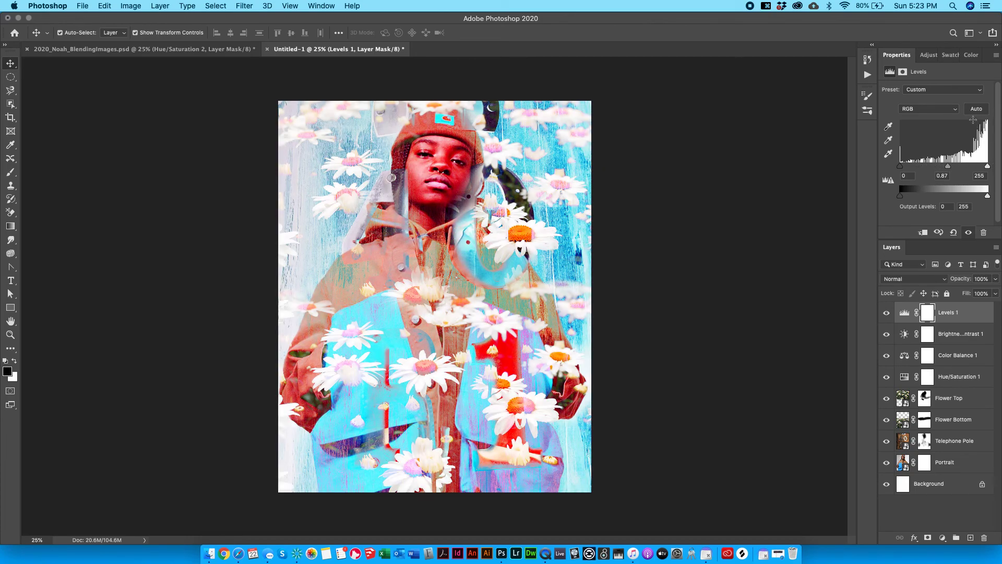
mouse_move(988, 167)
left_mouse_down()
mouse_move(962, 170)
mouse_move(1001, 168)
left_mouse_up()
left_click(928, 55)
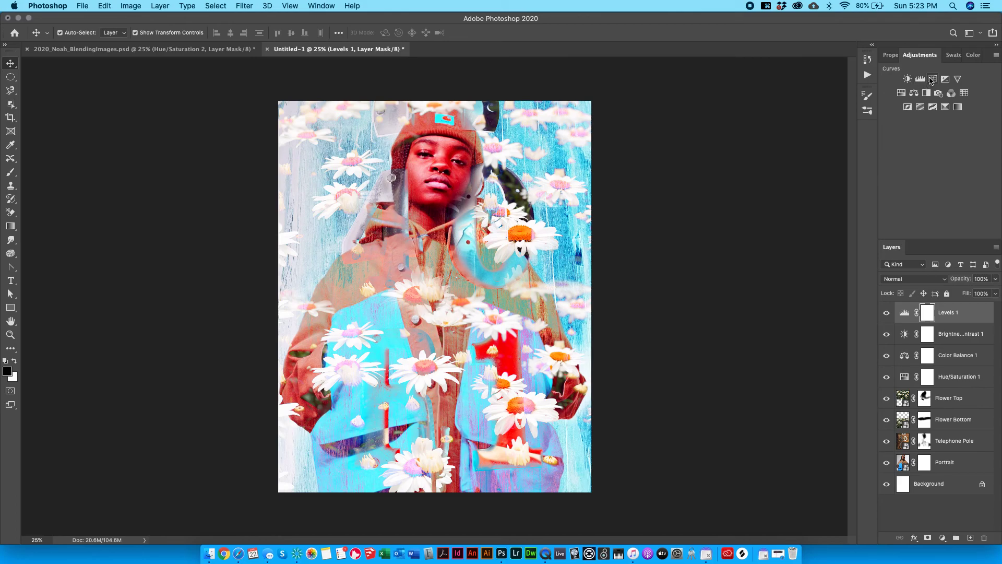
Add a Curves layer and pull the Red channel curve down to reduce reds.
left_click(934, 79)
left_click_drag(932, 173, 951, 158)
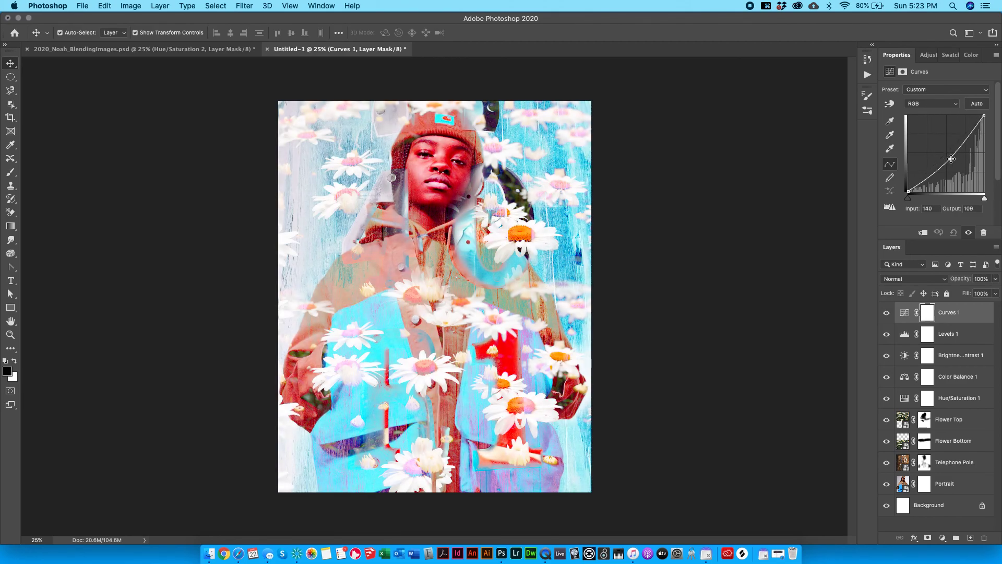
key("super+z")
left_click(929, 103)
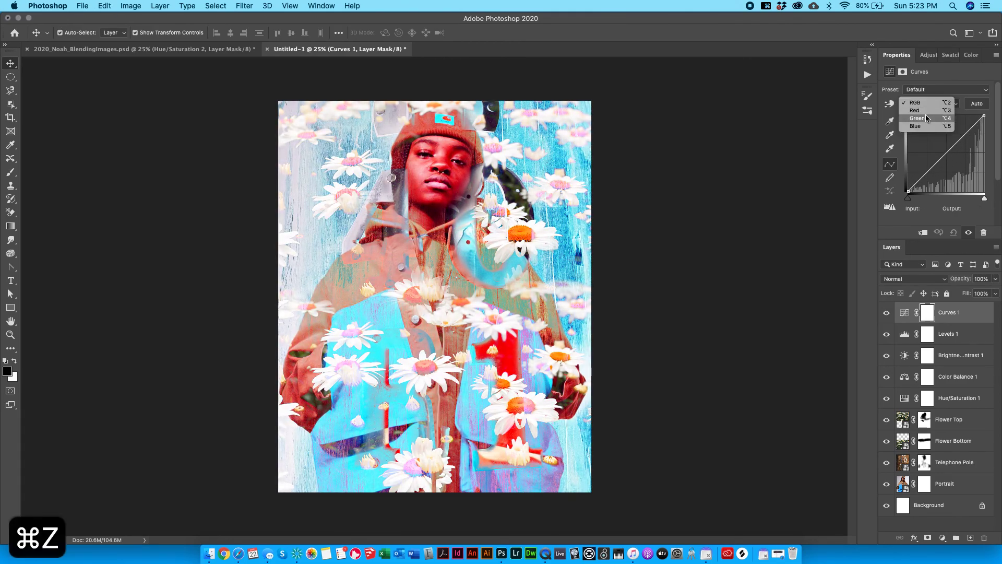
left_click(927, 110)
left_click_drag(946, 159, 948, 167)
Reshape the Green channel curve with several points, lifting input 60 to output 85.
left_click(943, 103)
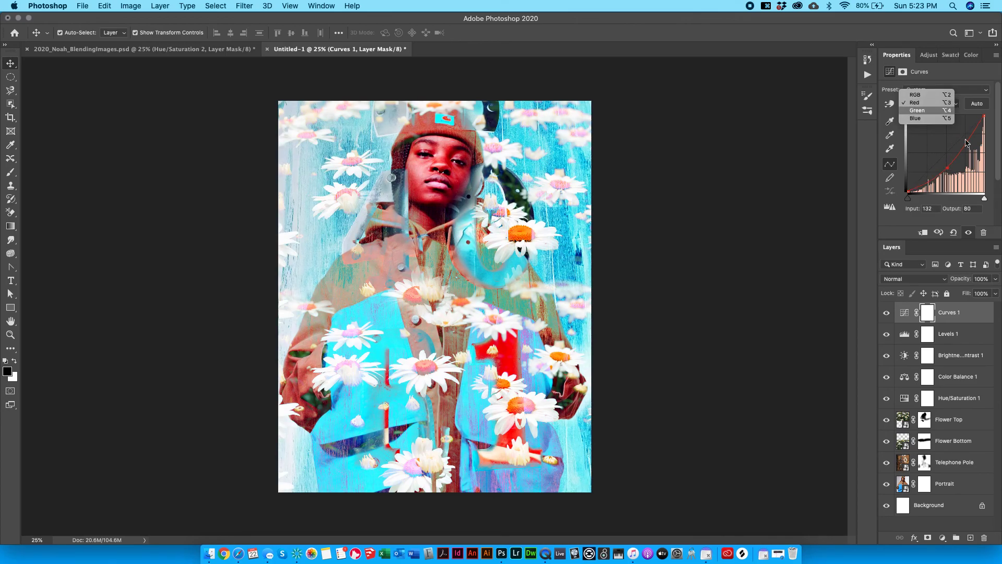
left_click(927, 110)
left_click_drag(943, 145, 948, 152)
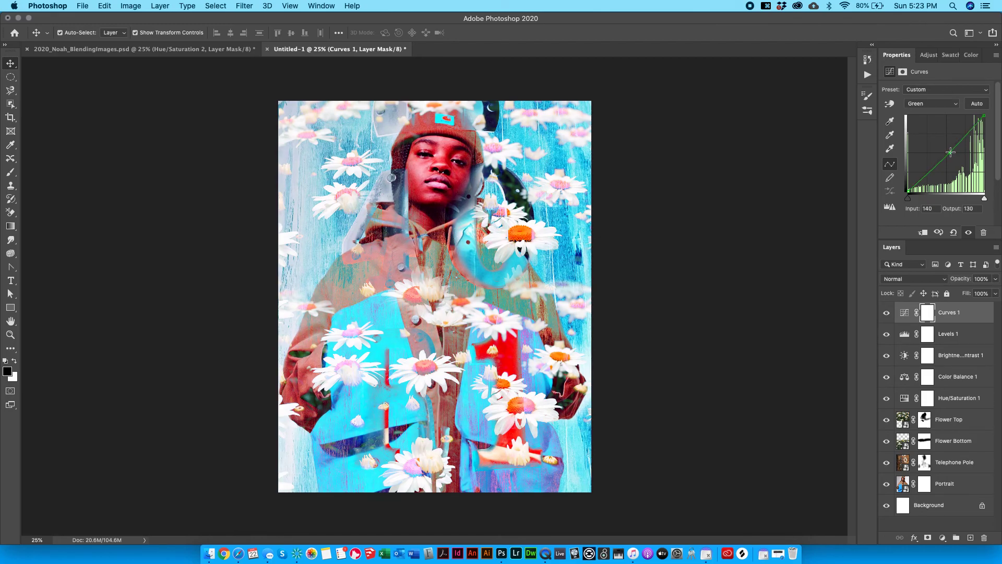
mouse_move(961, 143)
left_mouse_down()
mouse_move(969, 119)
mouse_move(979, 169)
mouse_move(966, 129)
mouse_move(972, 137)
left_mouse_up()
mouse_move(927, 175)
left_mouse_down()
mouse_move(918, 125)
mouse_move(922, 156)
left_mouse_up()
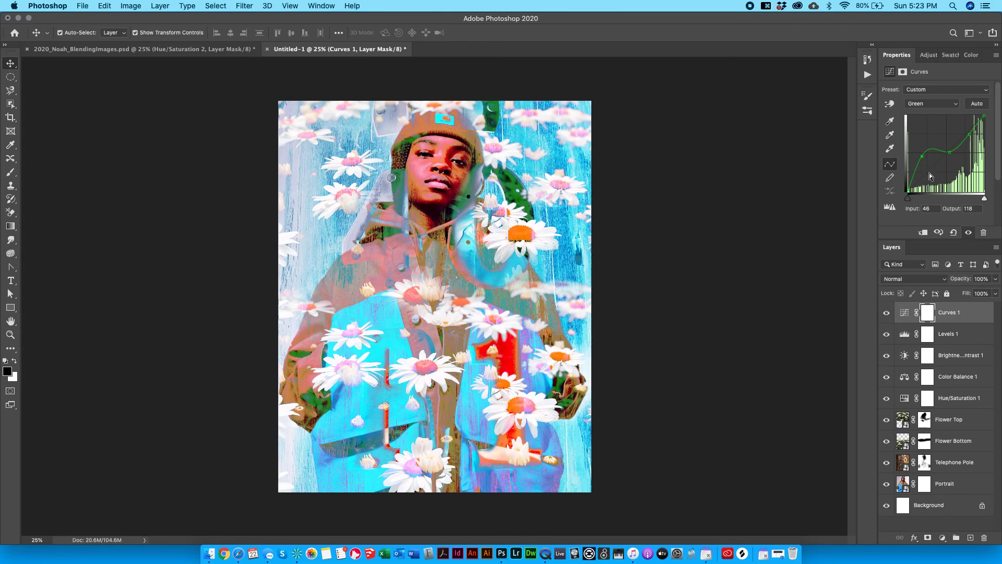
left_click_drag(921, 156, 927, 170)
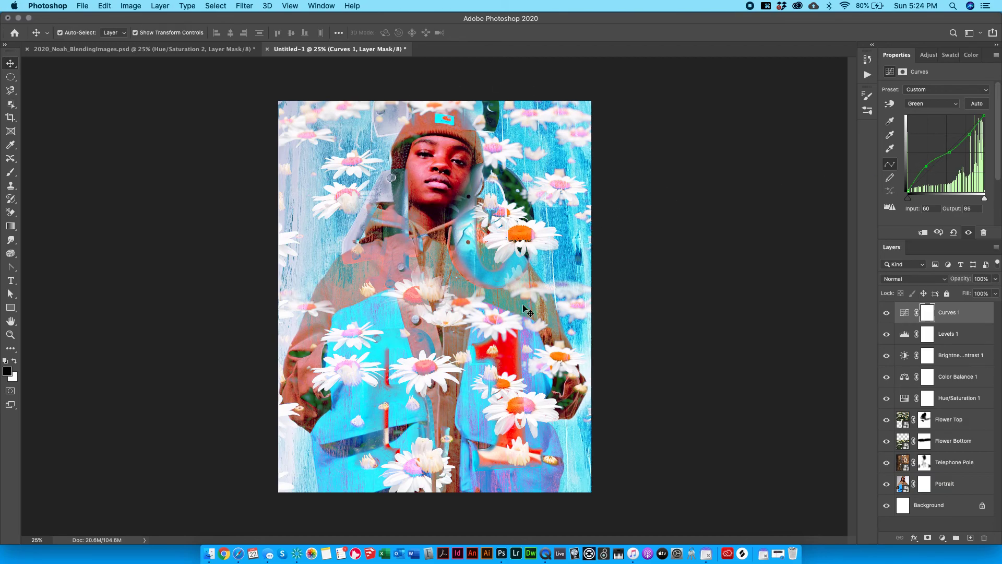
left_click(929, 55)
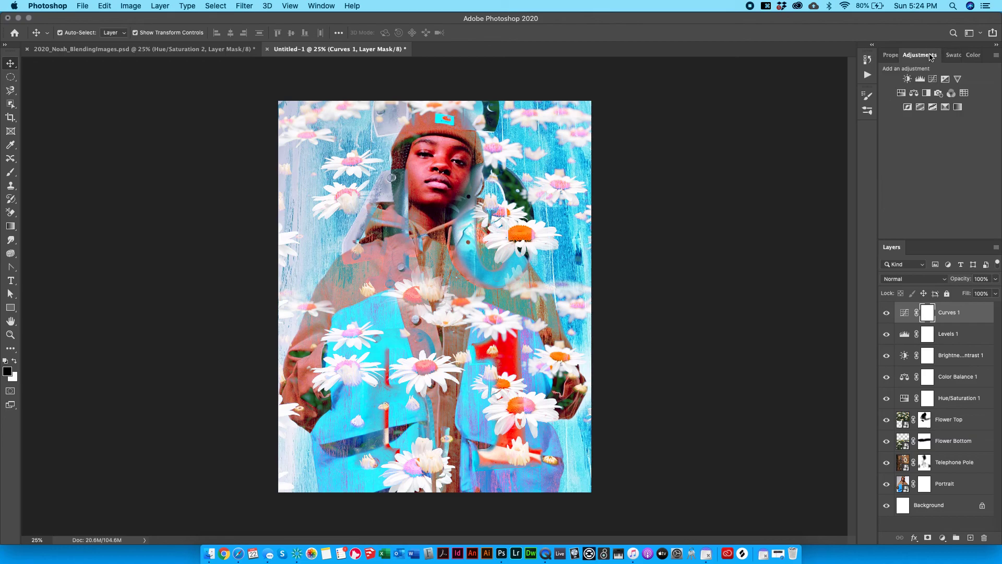
left_click(945, 78)
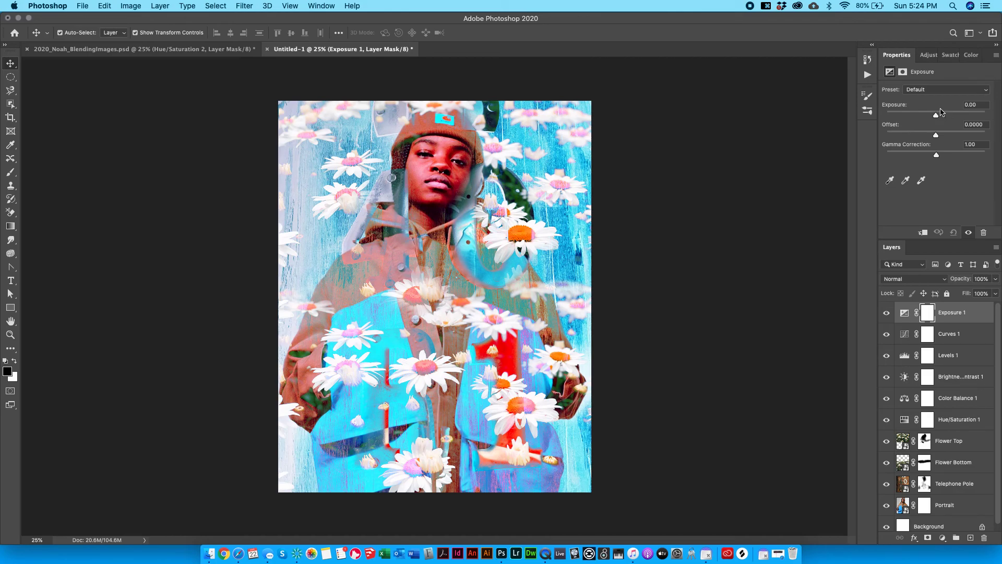
mouse_move(937, 115)
left_mouse_down()
mouse_move(979, 123)
mouse_move(922, 111)
mouse_move(949, 112)
left_mouse_up()
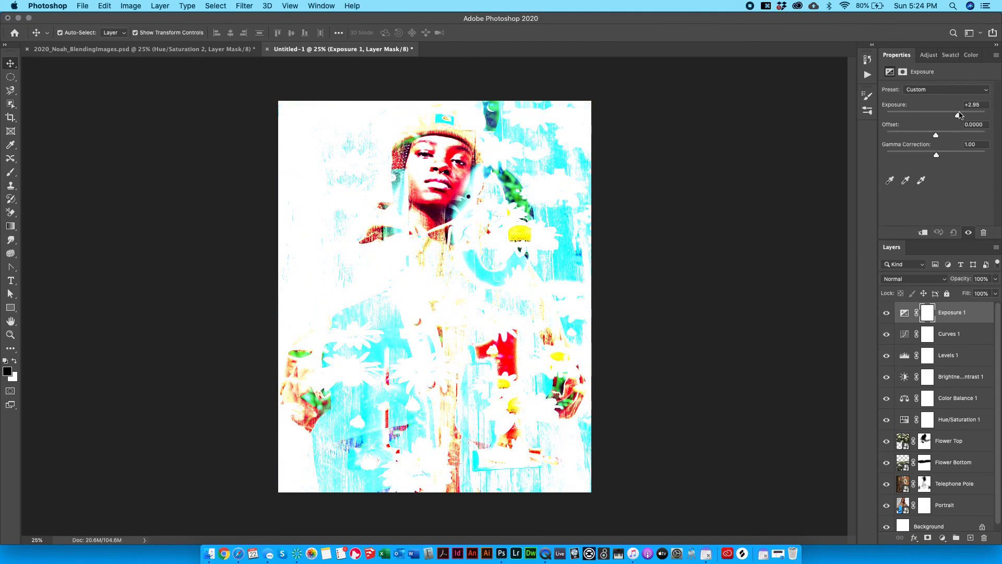
mouse_move(947, 113)
left_mouse_down()
mouse_move(960, 116)
mouse_move(899, 109)
mouse_move(933, 109)
left_mouse_up()
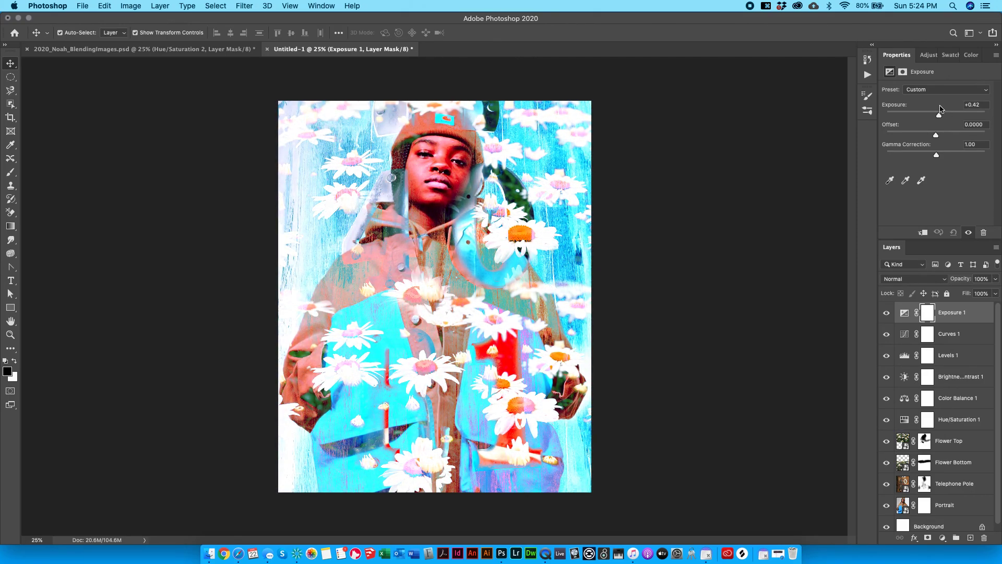
left_click_drag(942, 109, 966, 154)
key("super+z")
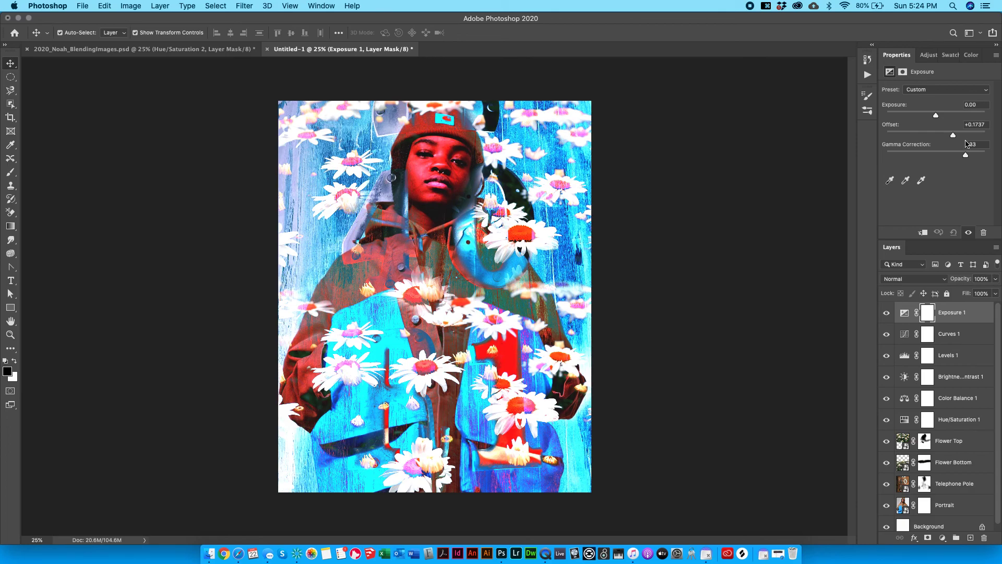
key("super+z")
key("super+z")
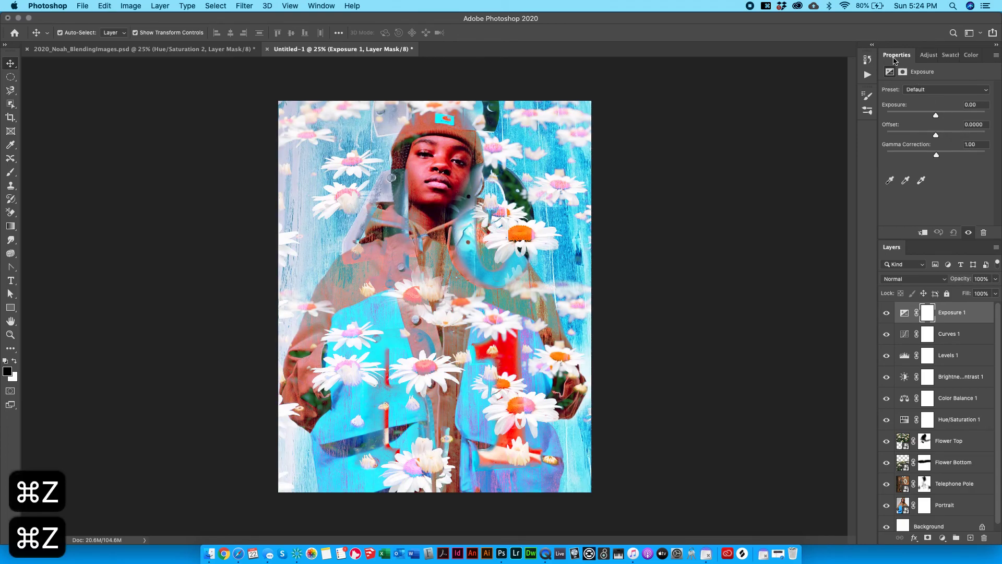
key("BackSpace")
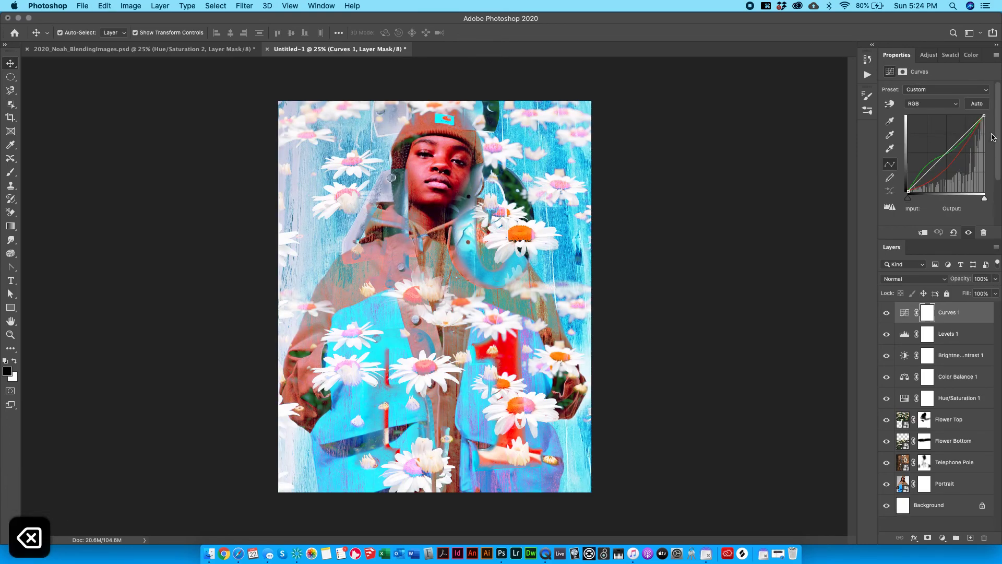
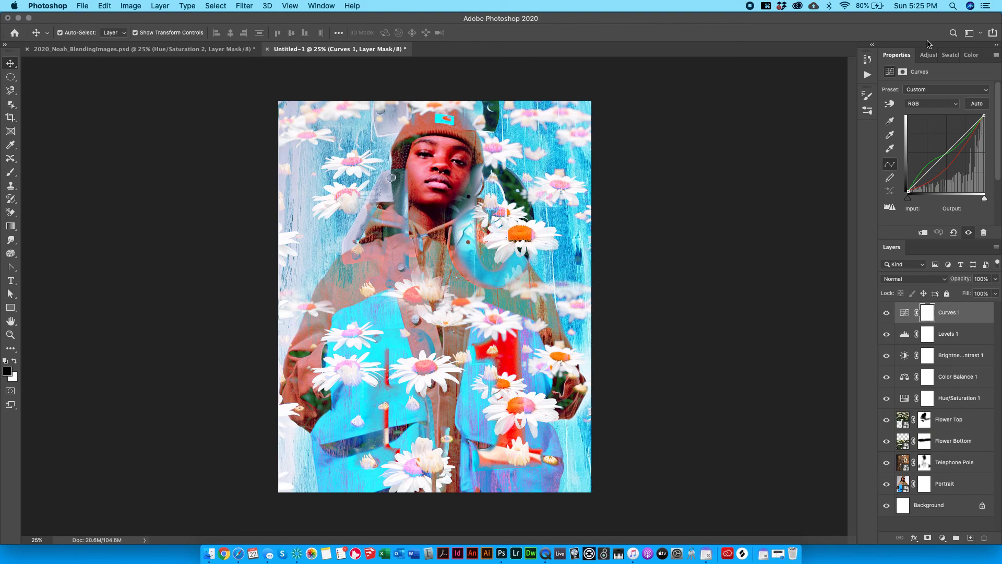
Try an Exposure adjustment layer with a shifted offset, then delete it.
left_click(927, 55)
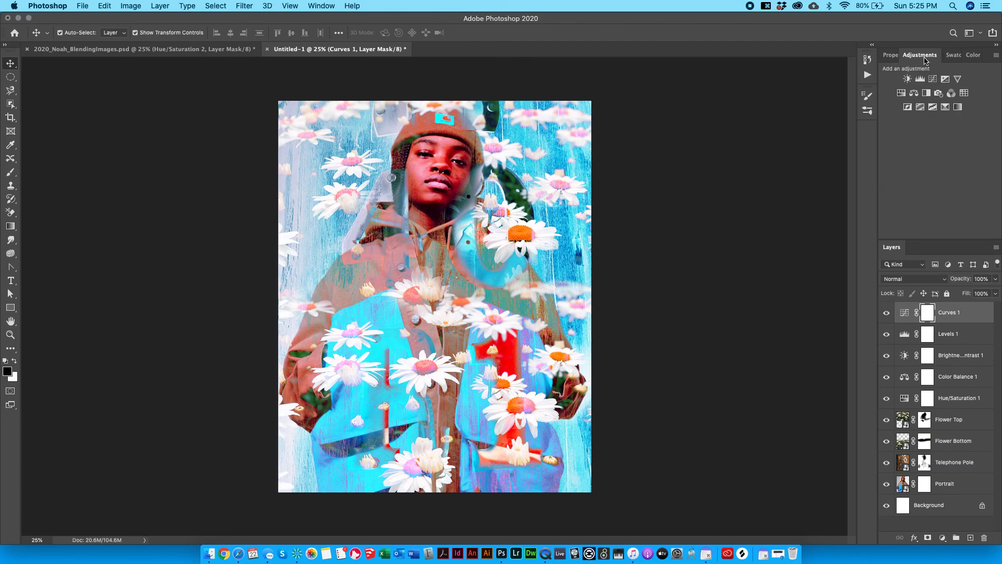
left_click(945, 79)
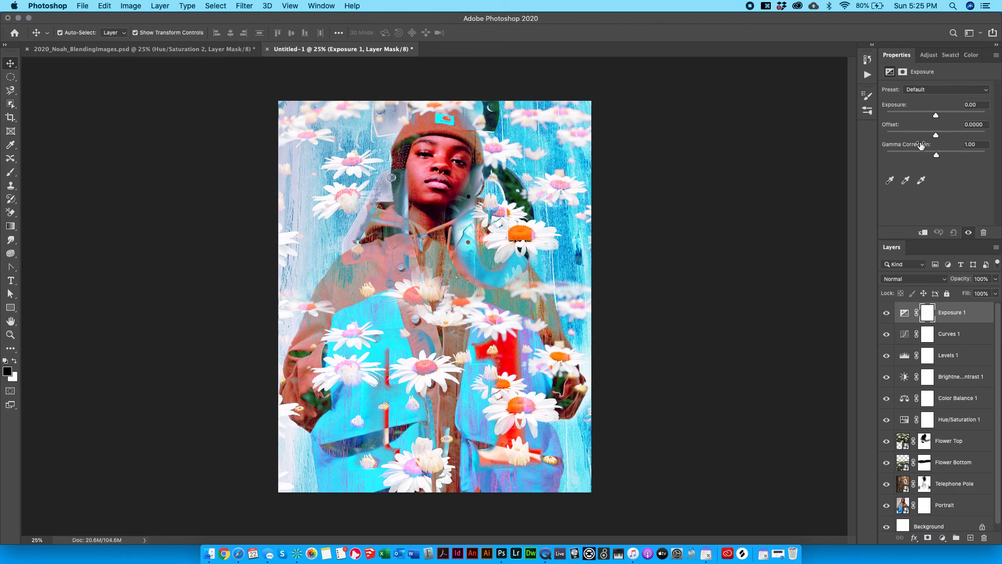
left_click_drag(936, 135, 963, 122)
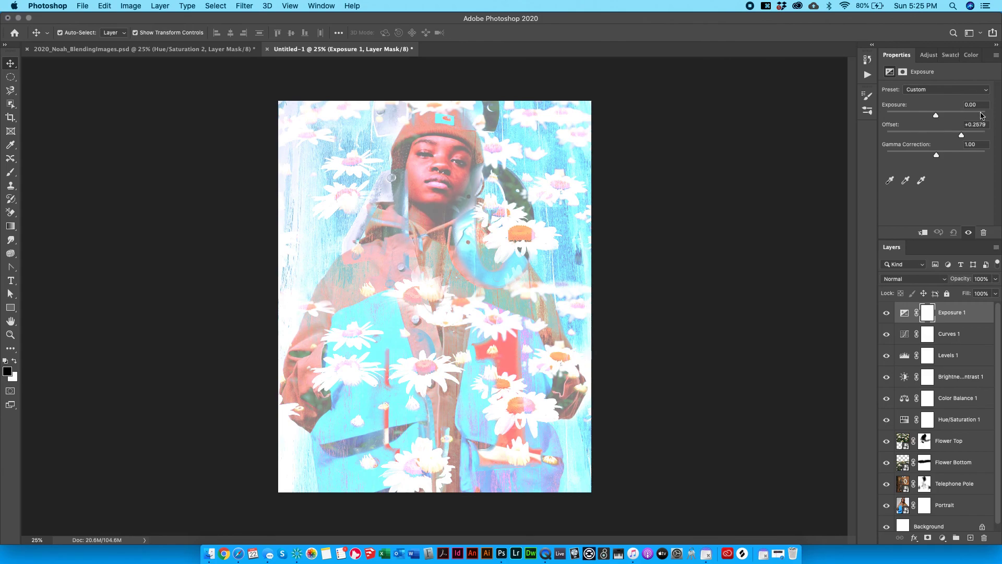
key("BackSpace")
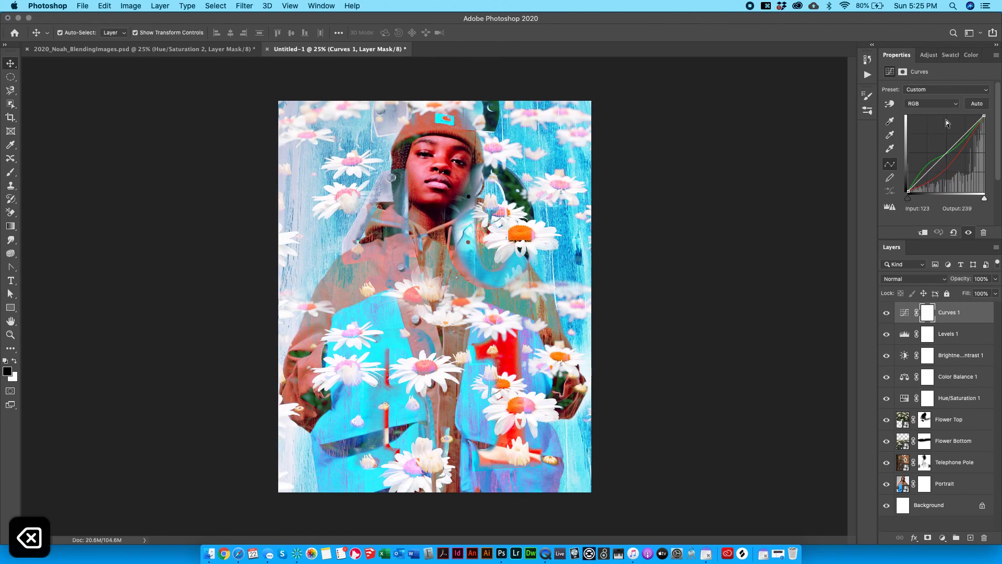
Add a Vibrance layer, testing the Vibrance and Saturation sliders, and leave vibrance at about +49.
left_click(927, 56)
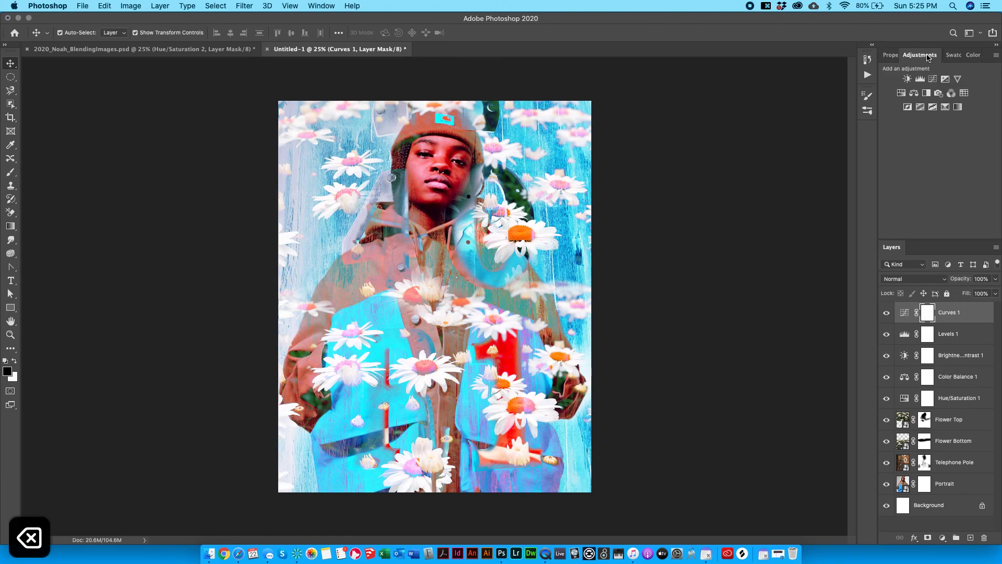
left_click(956, 79)
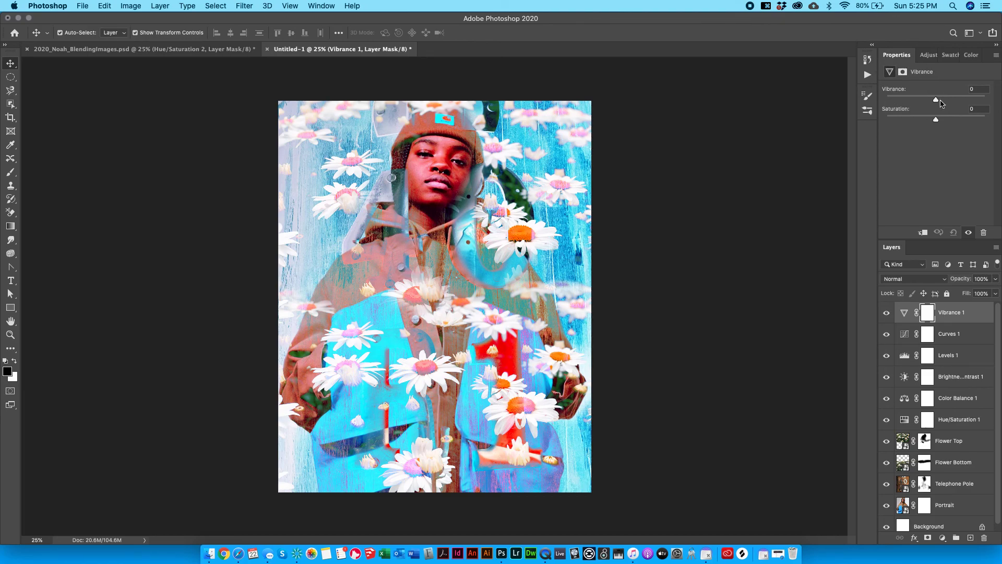
left_click_drag(935, 101, 1000, 83)
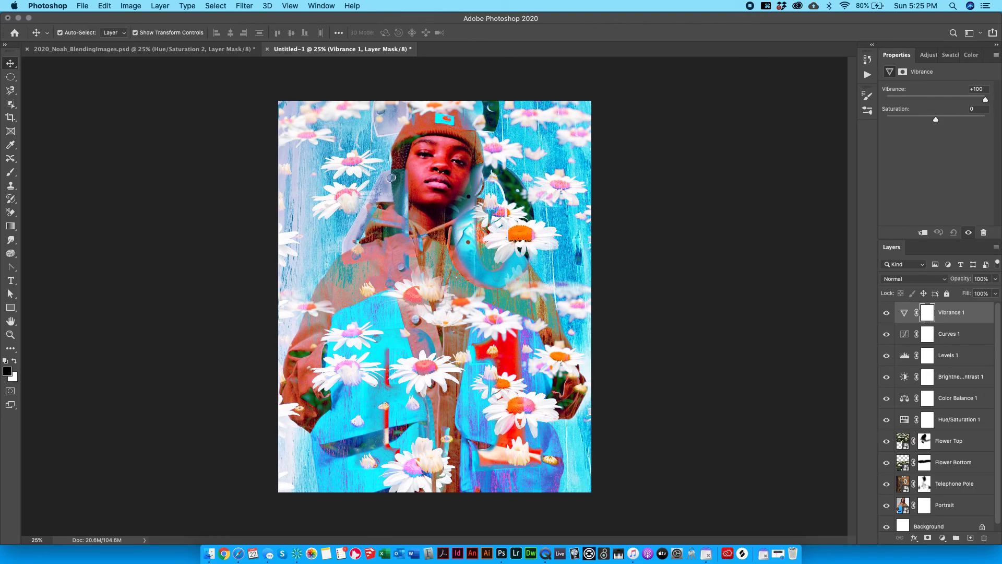
left_click_drag(996, 105, 933, 97)
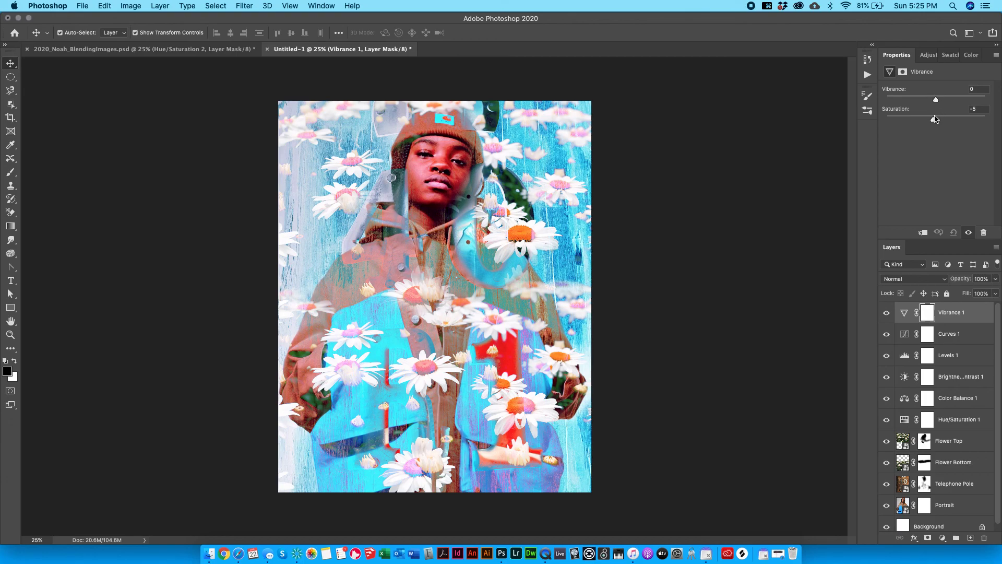
left_click_drag(934, 120, 967, 89)
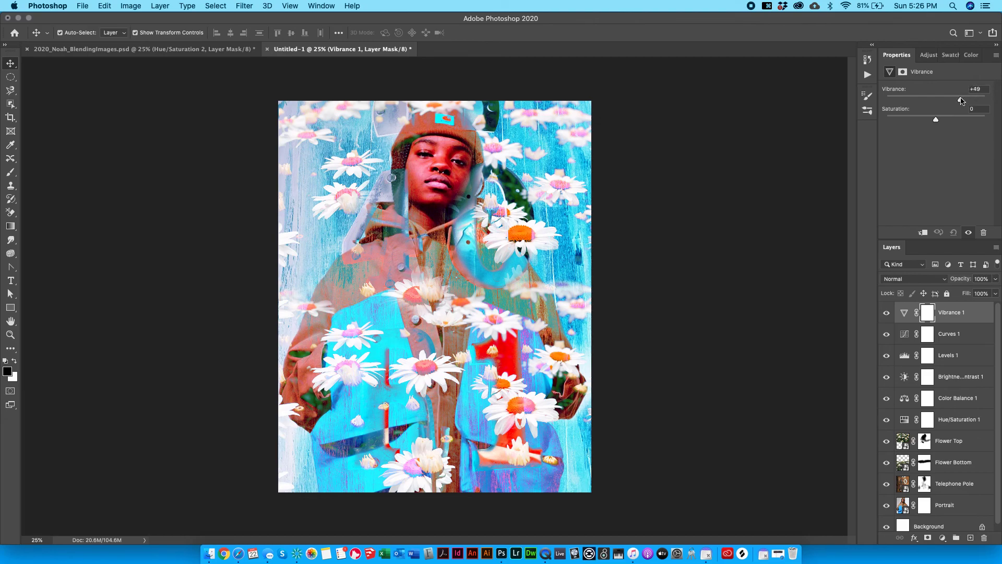
left_click(927, 55)
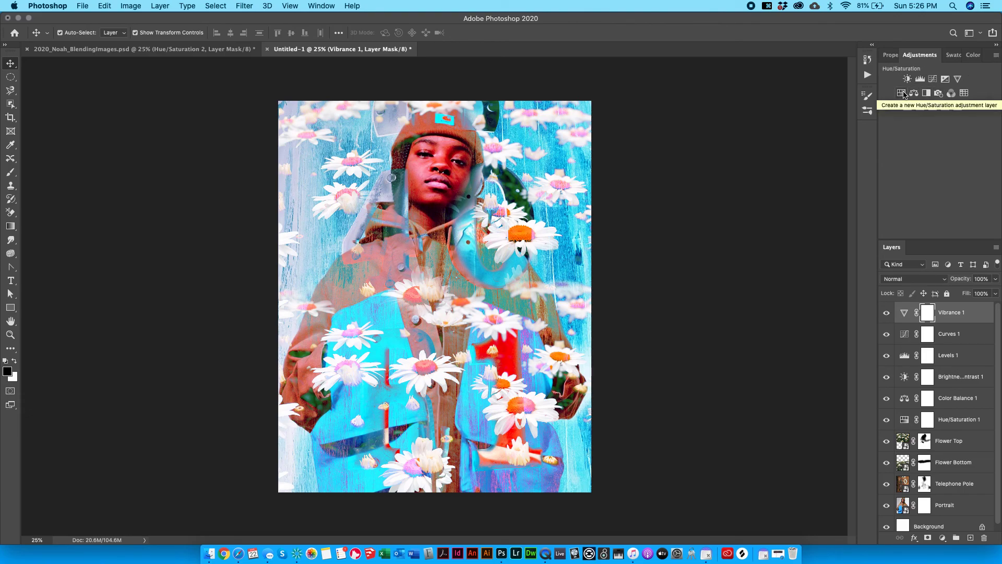
Add a Hue/Saturation layer with hue +136, trying mask strokes over the face and background, then undoing them.
left_click(903, 93)
left_click_drag(935, 129, 976, 126)
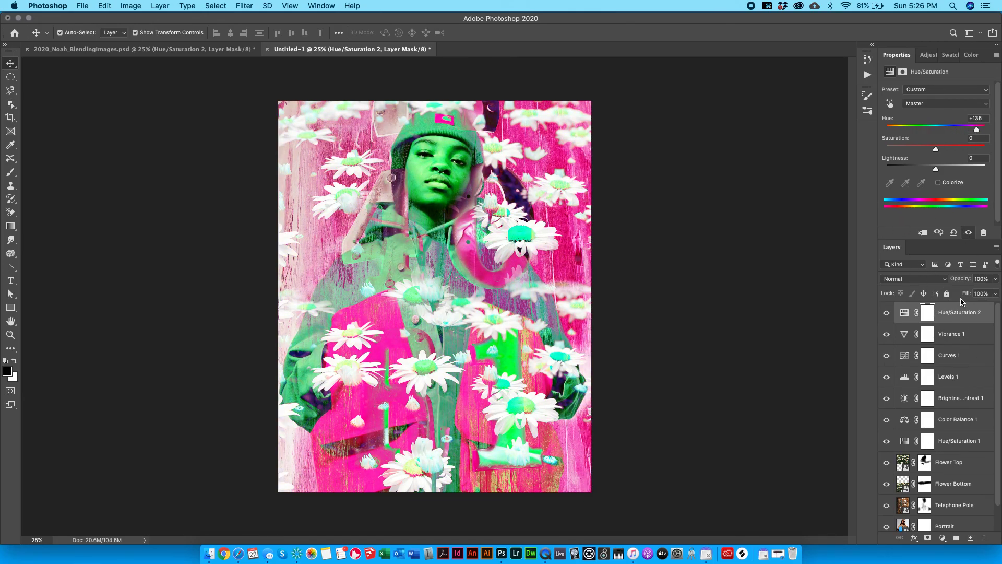
left_click(10, 172)
mouse_move(420, 179)
left_mouse_down()
mouse_move(383, 168)
mouse_move(352, 199)
mouse_move(387, 183)
mouse_move(438, 199)
mouse_move(446, 145)
mouse_move(441, 153)
mouse_move(463, 171)
mouse_move(421, 258)
mouse_move(446, 236)
mouse_move(432, 238)
mouse_move(417, 266)
mouse_move(322, 309)
mouse_move(404, 322)
mouse_move(543, 299)
mouse_move(556, 327)
mouse_move(379, 401)
mouse_move(359, 426)
mouse_move(514, 440)
mouse_move(526, 501)
left_mouse_up()
mouse_move(523, 283)
left_mouse_down()
mouse_move(539, 136)
mouse_move(520, 166)
left_mouse_up()
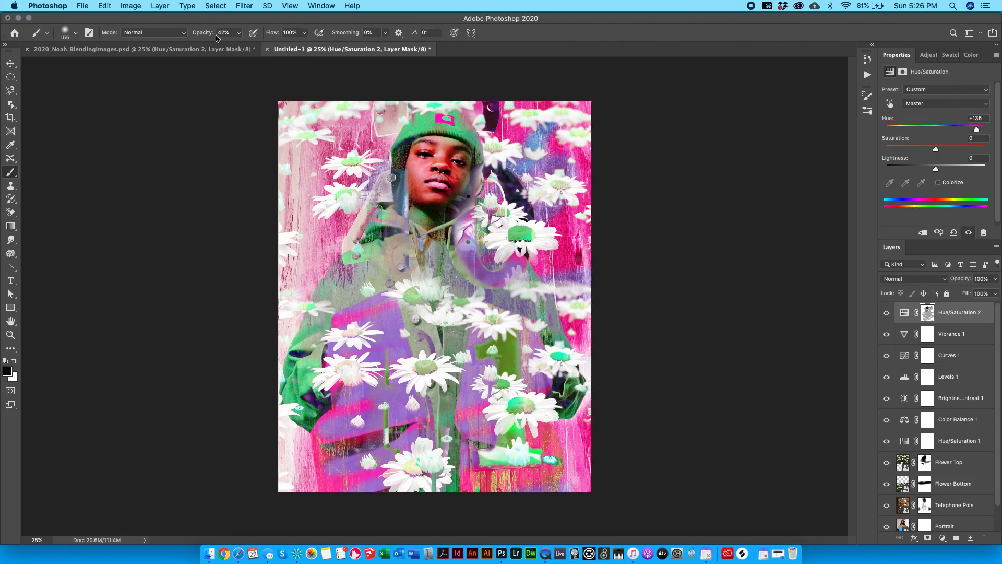
mouse_move(343, 154)
left_mouse_down()
mouse_move(338, 163)
mouse_move(359, 144)
mouse_move(340, 148)
mouse_move(362, 155)
left_mouse_up()
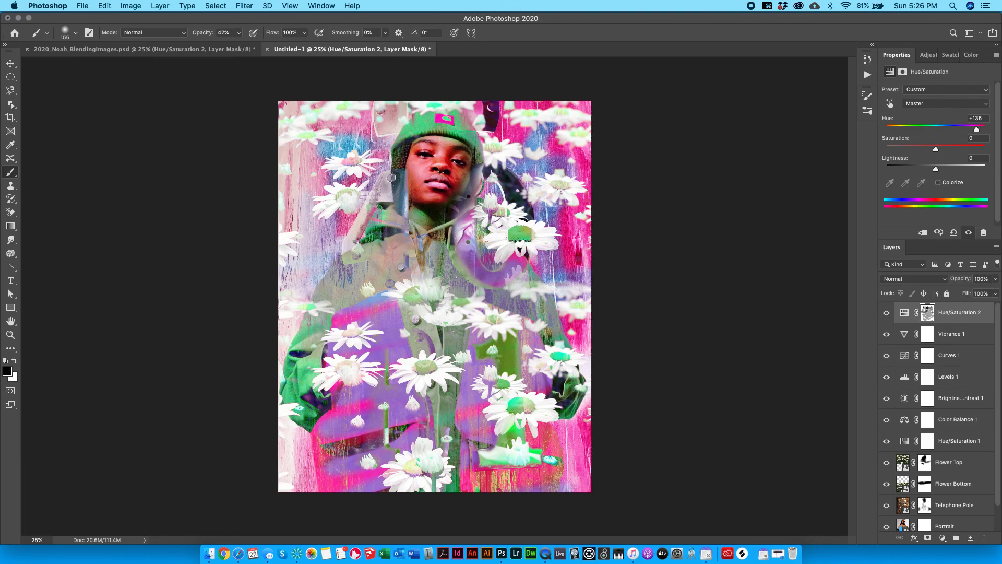
key("super+z")
key("super+z")
key("super+z")
key("super+z")
key("super+z")
key("super+z")
key("super+z")
key("super+z")
key("super+z")
key("super+z")
key("super+z")
key("super+z")
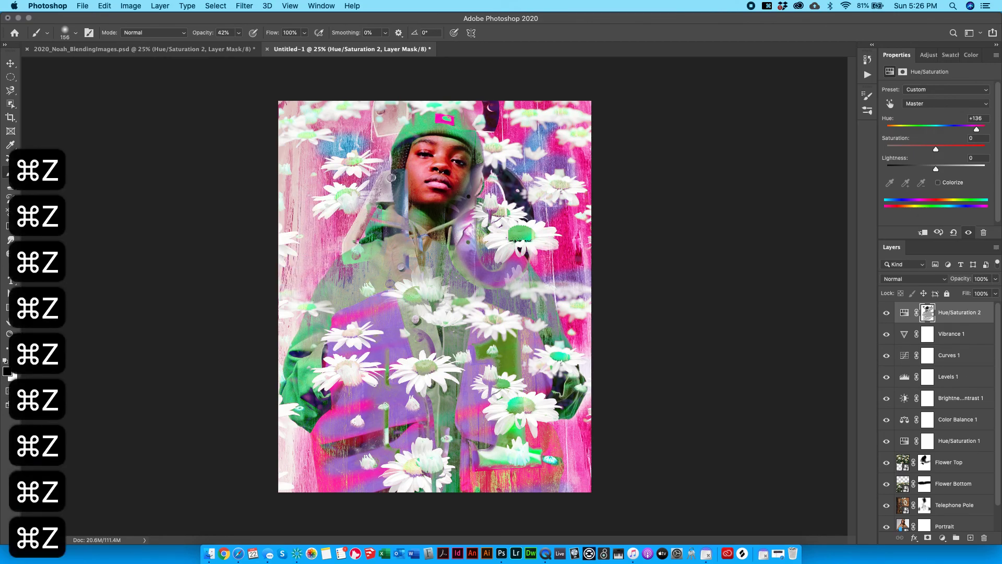
key("super+z")
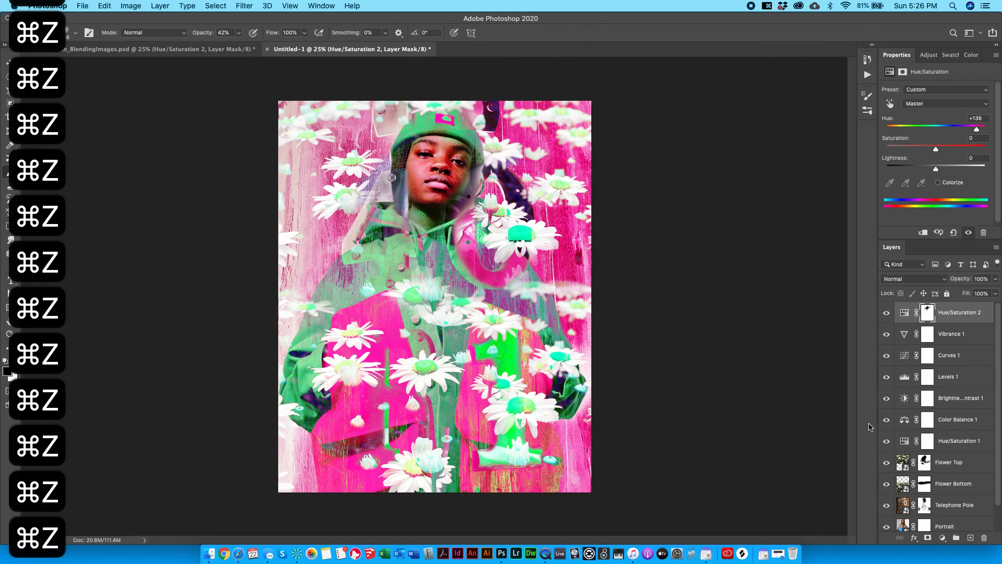
key("super+z")
key("super+z")
key("super+z")
key("super+z")
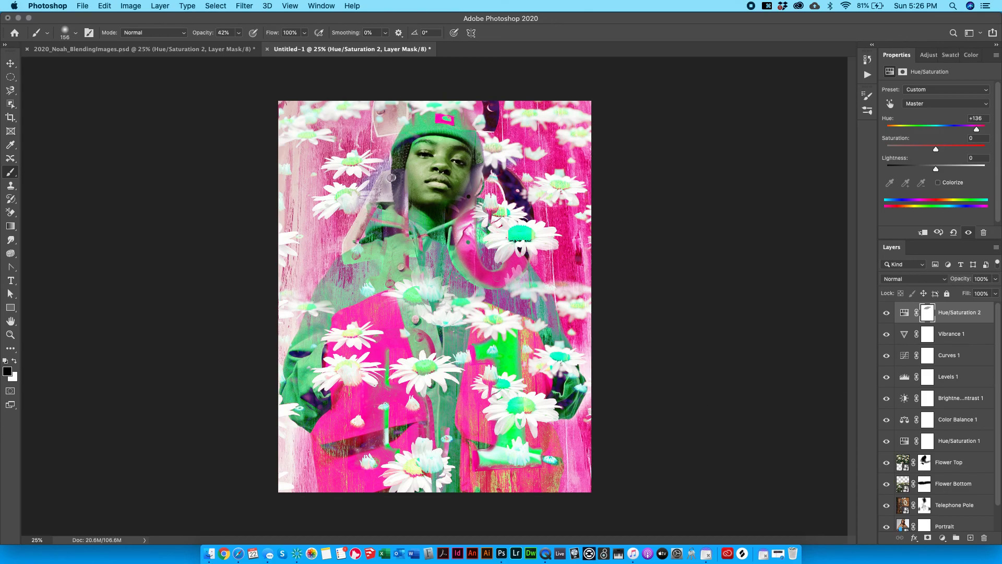
Set the Master hue to -131, then shift the hue of the Reds and desaturate them.
left_click(907, 104)
left_click(884, 97)
left_click_drag(943, 129, 900, 122)
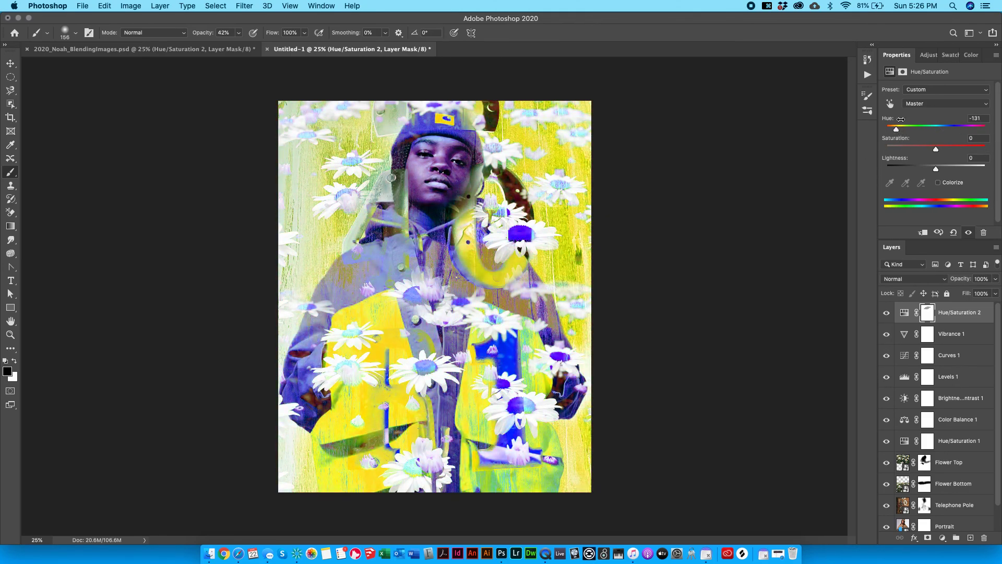
left_click(915, 107)
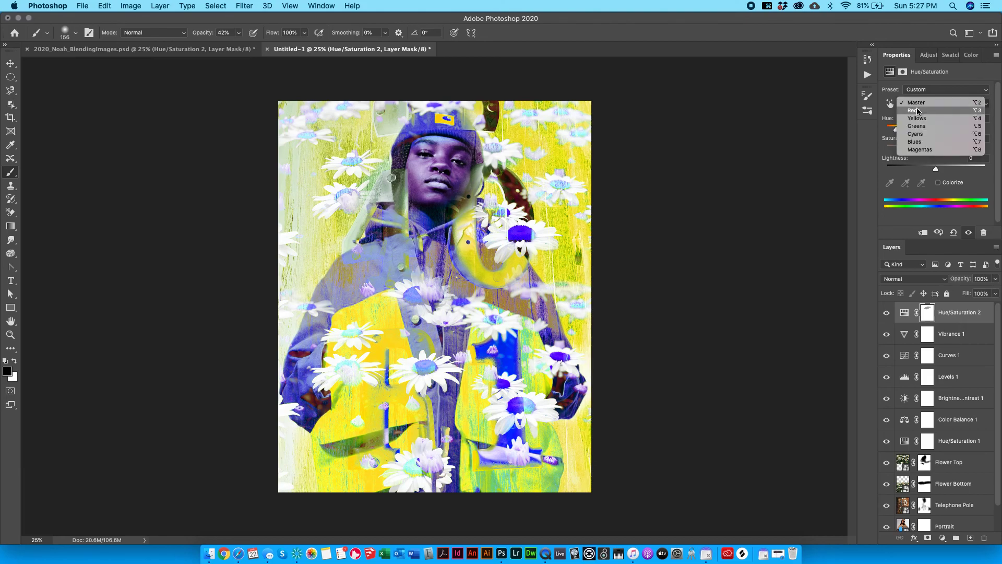
left_click(918, 111)
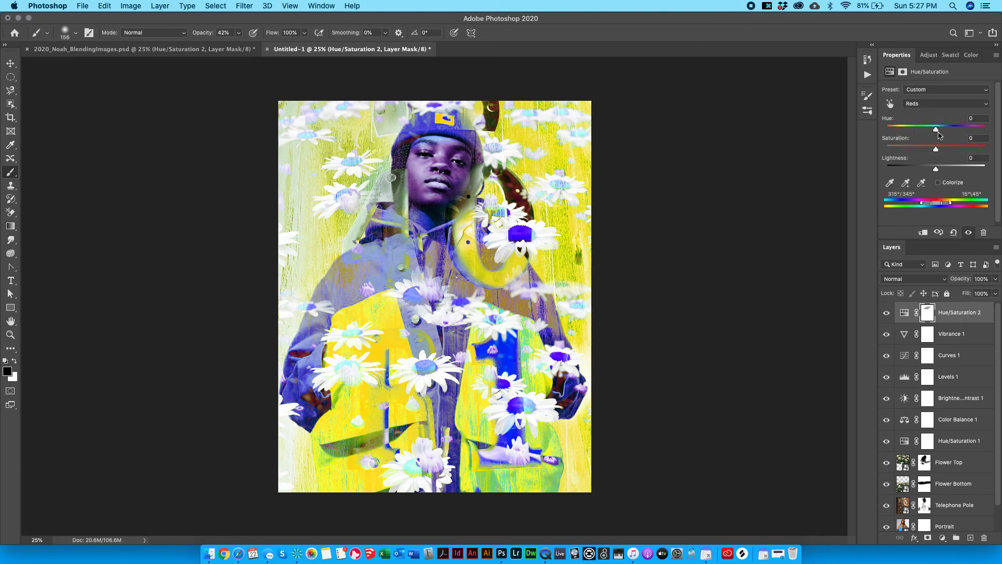
left_click_drag(933, 130, 839, 147)
left_click_drag(930, 152, 865, 182)
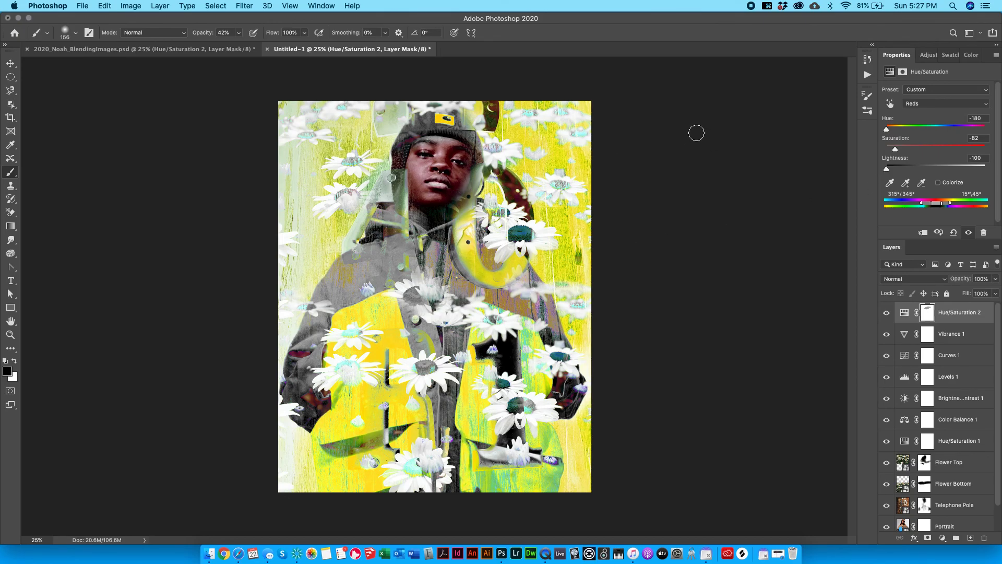
Shift the hue of the Greens and Cyans ranges.
left_click(920, 102)
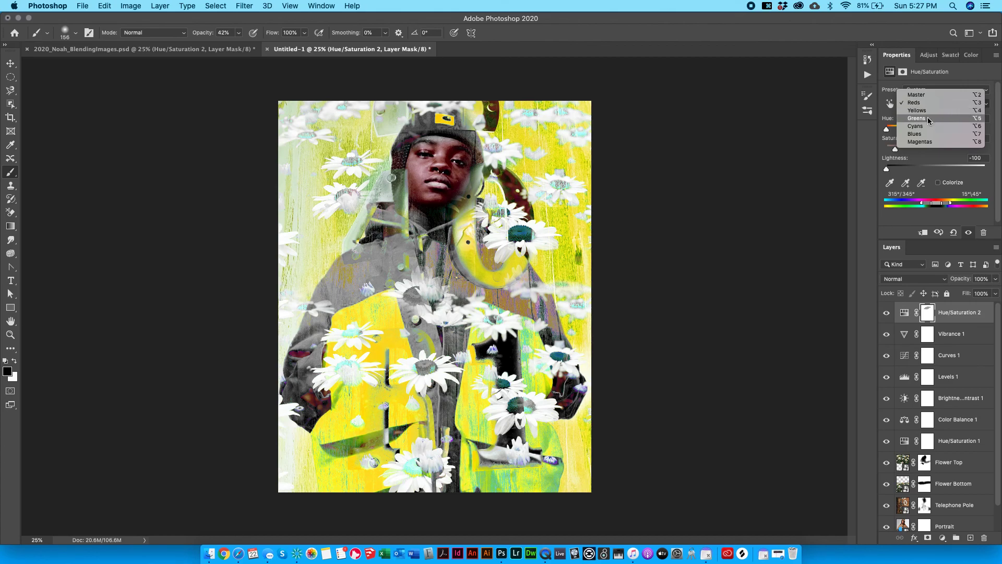
left_click(924, 118)
left_click_drag(921, 130, 938, 151)
left_click(928, 105)
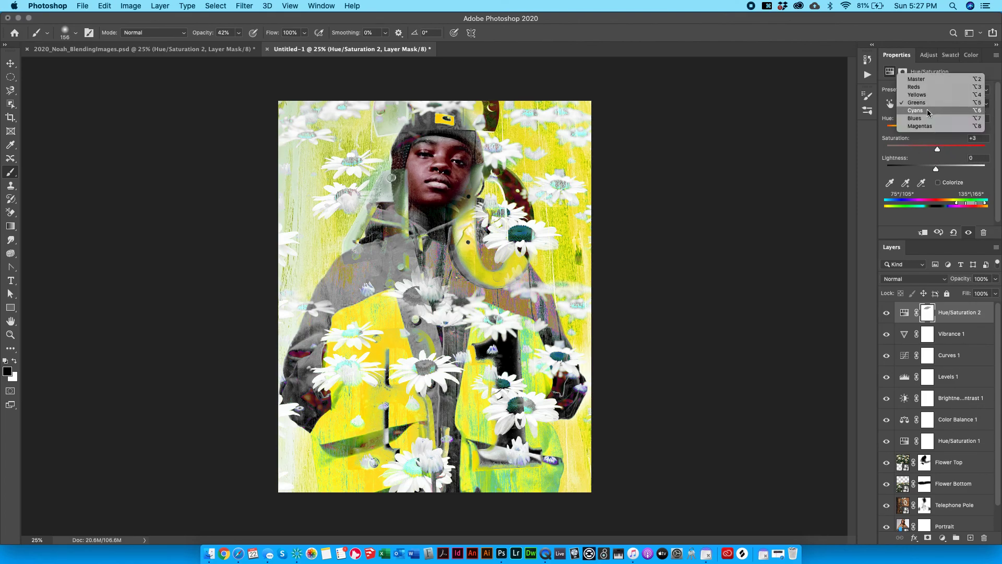
left_click(933, 113)
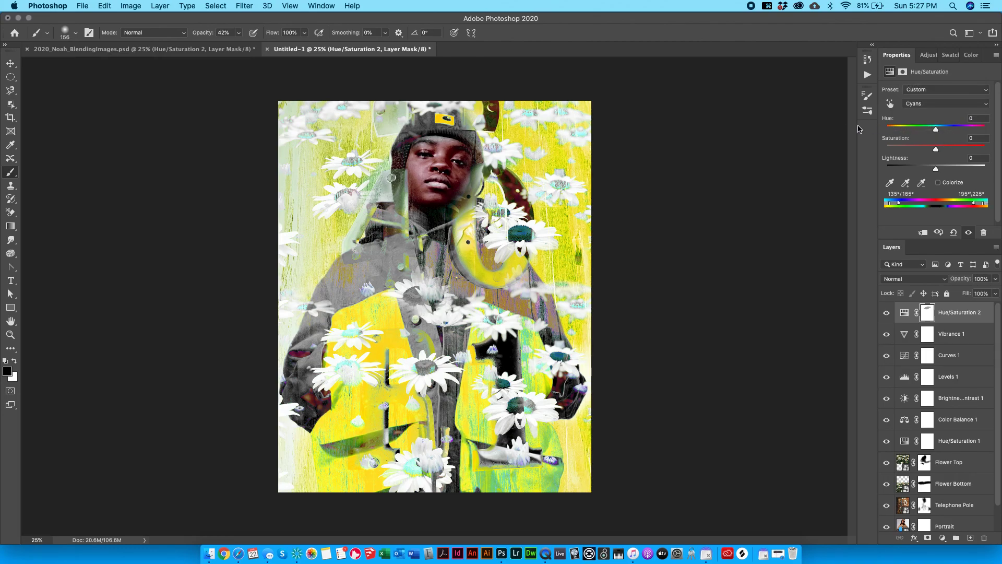
mouse_move(935, 129)
left_mouse_down()
mouse_move(984, 129)
mouse_move(902, 129)
mouse_move(951, 129)
mouse_move(939, 128)
mouse_move(934, 148)
mouse_move(945, 148)
mouse_move(935, 144)
left_mouse_up()
Compare Hue/Saturation 2 on and off, leaving the layer hidden.
left_click(888, 314)
left_click(887, 314)
left_click(887, 315)
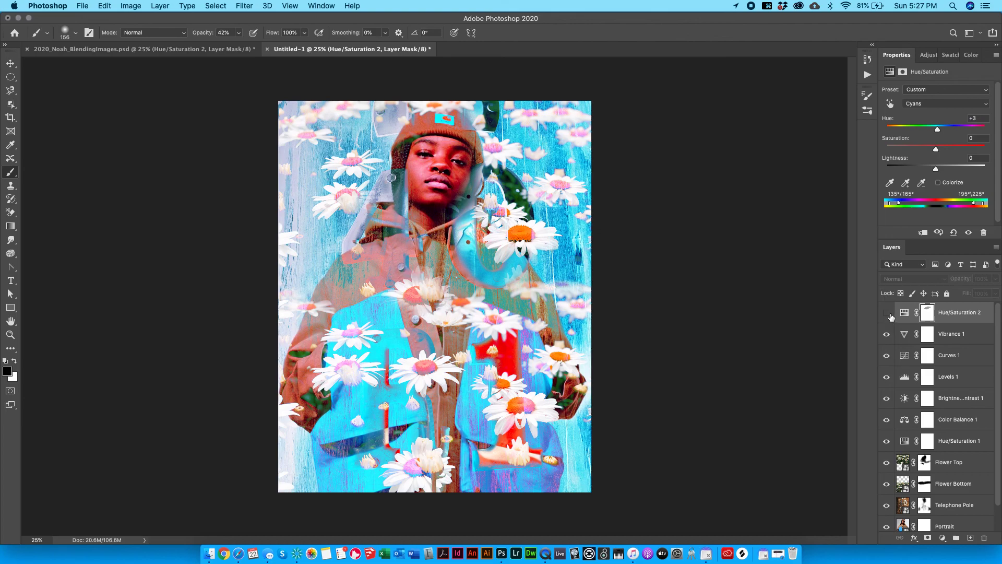
left_click(887, 315)
left_click(886, 314)
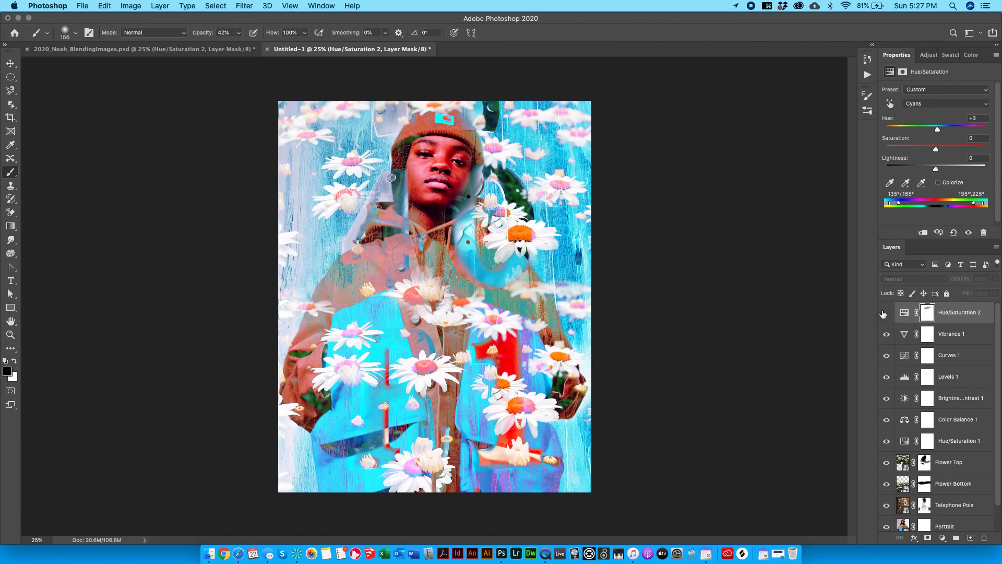
left_click(928, 54)
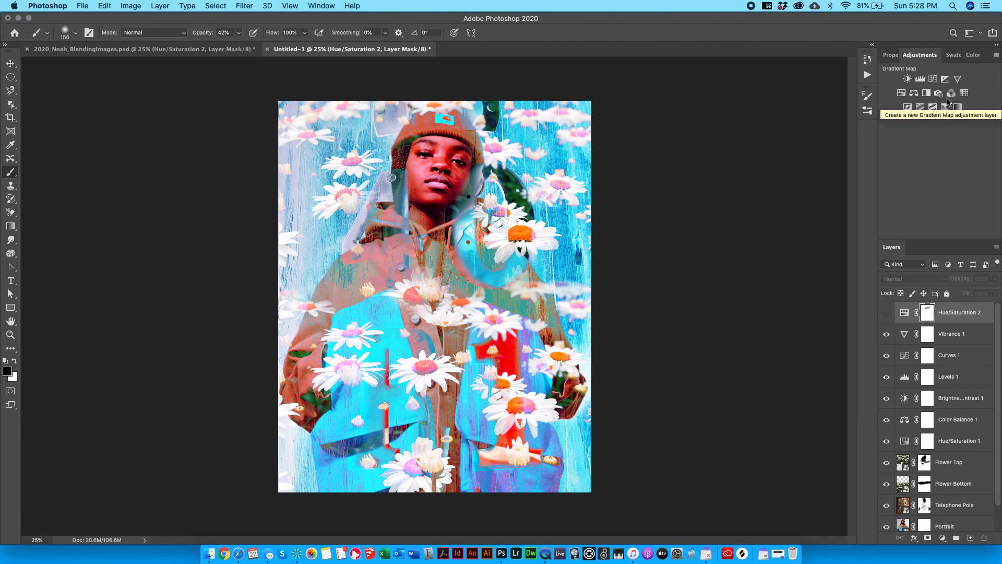
left_click(927, 94)
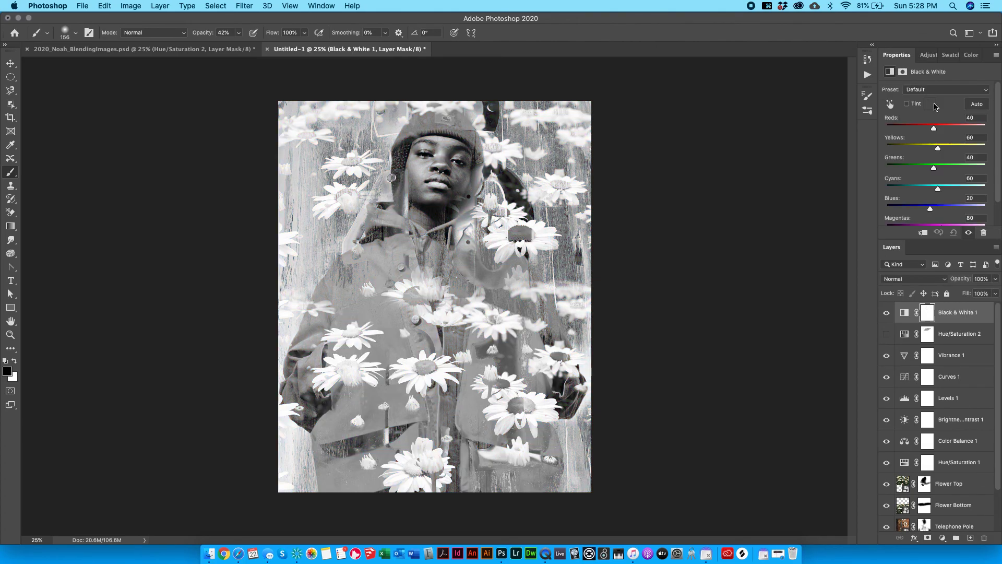
left_click_drag(936, 129, 985, 147)
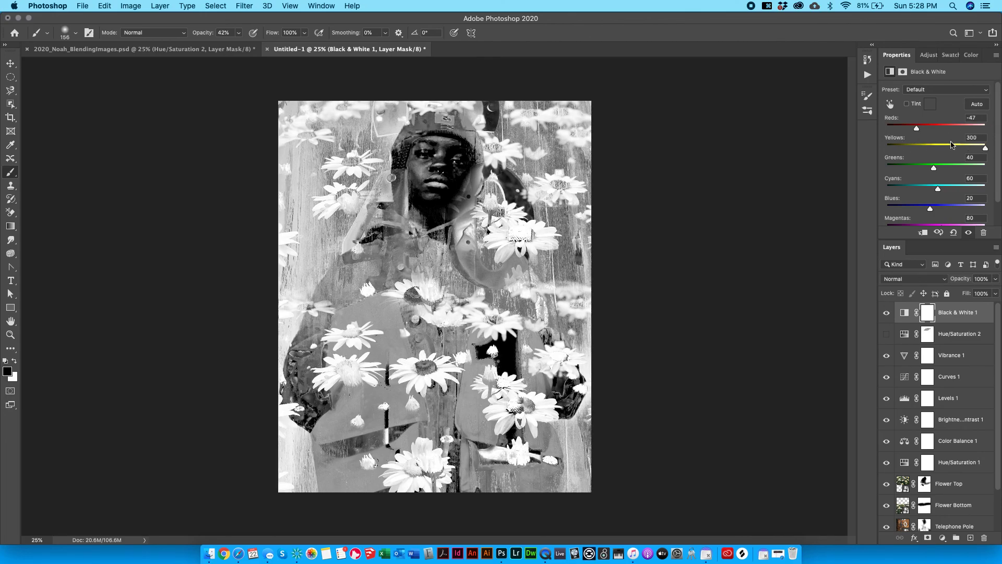
left_click_drag(934, 169, 985, 168)
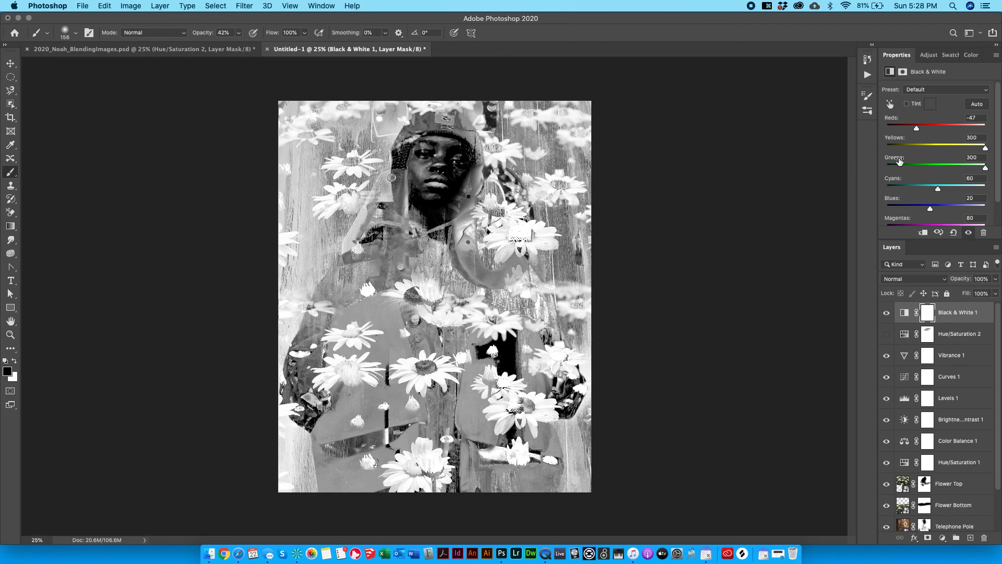
left_click(983, 232)
left_click(565, 192)
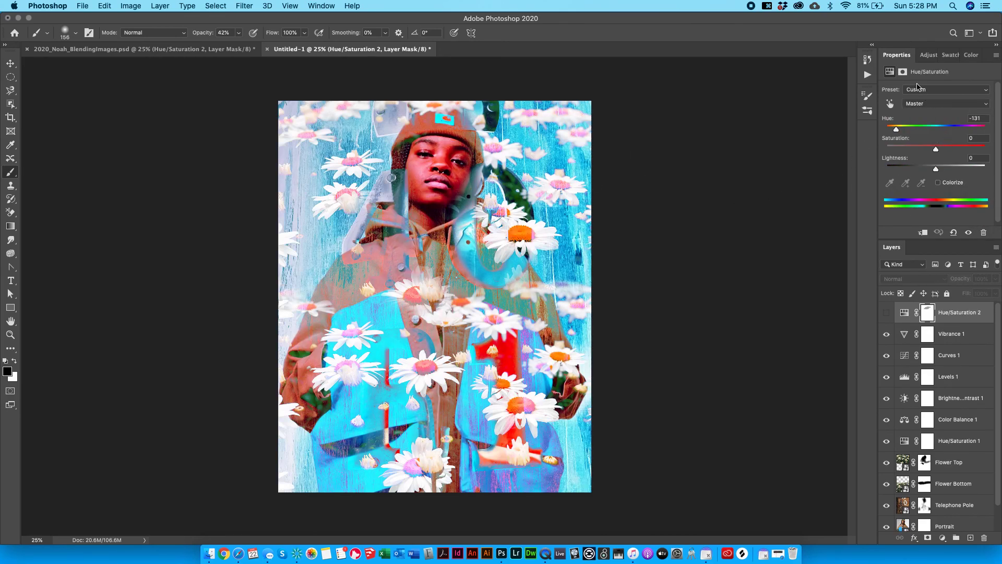
Add a Green Photo Filter at 100% density, with Preserve Luminosity tried and left off.
left_click(929, 54)
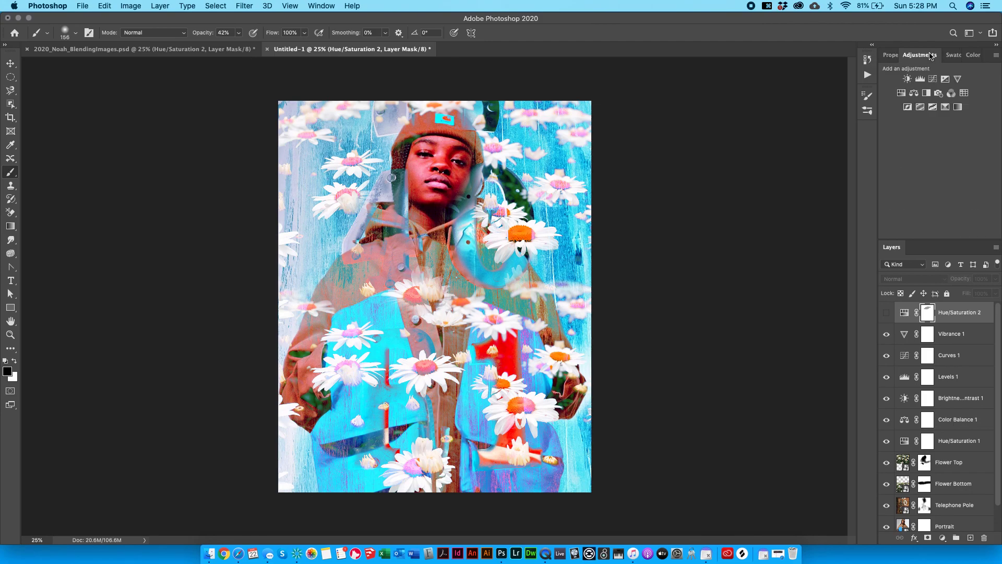
left_click(939, 93)
left_click_drag(923, 130, 987, 151)
left_click(941, 91)
left_click(941, 159)
left_click_drag(925, 135, 952, 150)
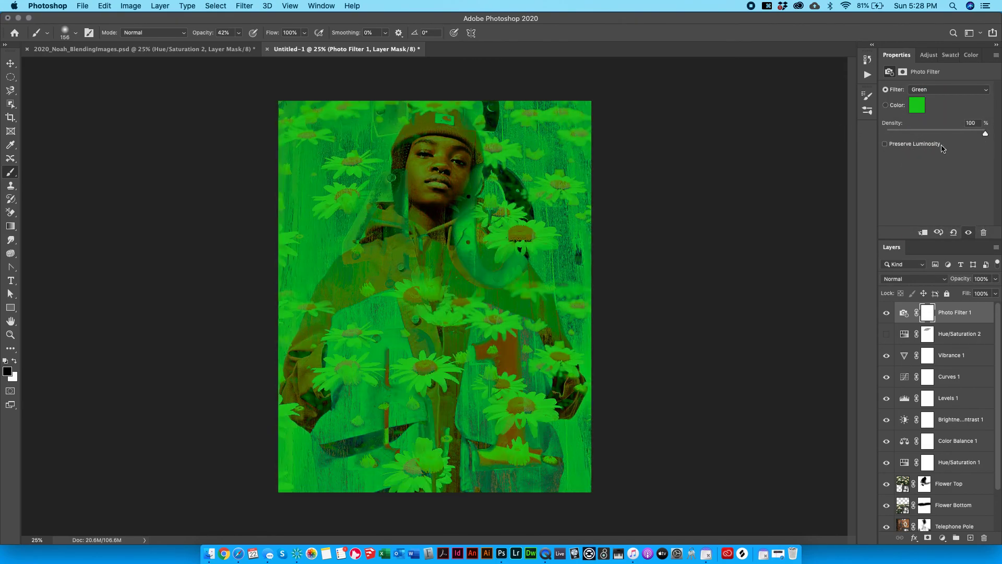
left_click(914, 145)
left_click_drag(943, 138, 986, 133)
left_click(899, 147)
Blend the Photo Filter layer as Overlay at about 32% opacity.
left_click(932, 280)
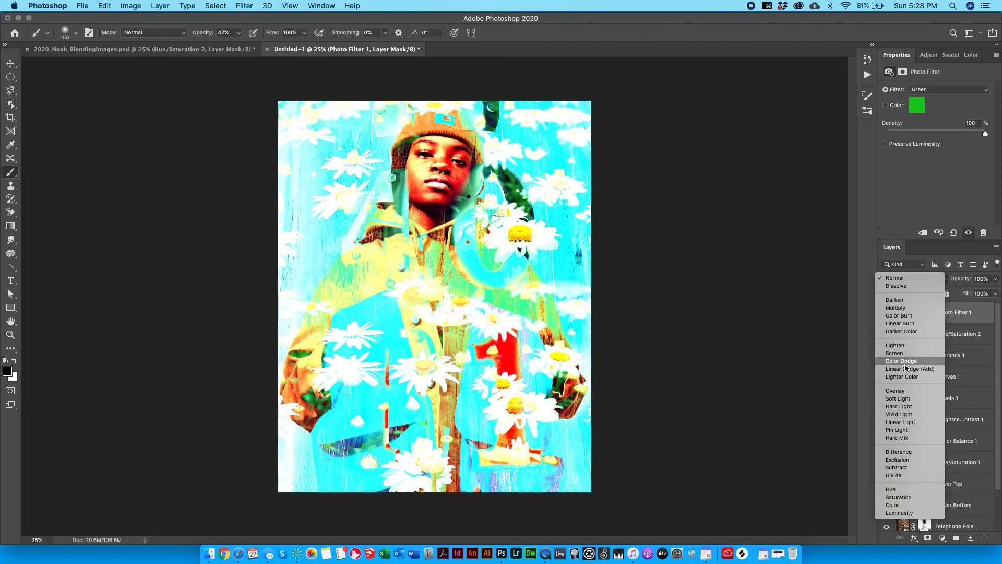
left_click(905, 391)
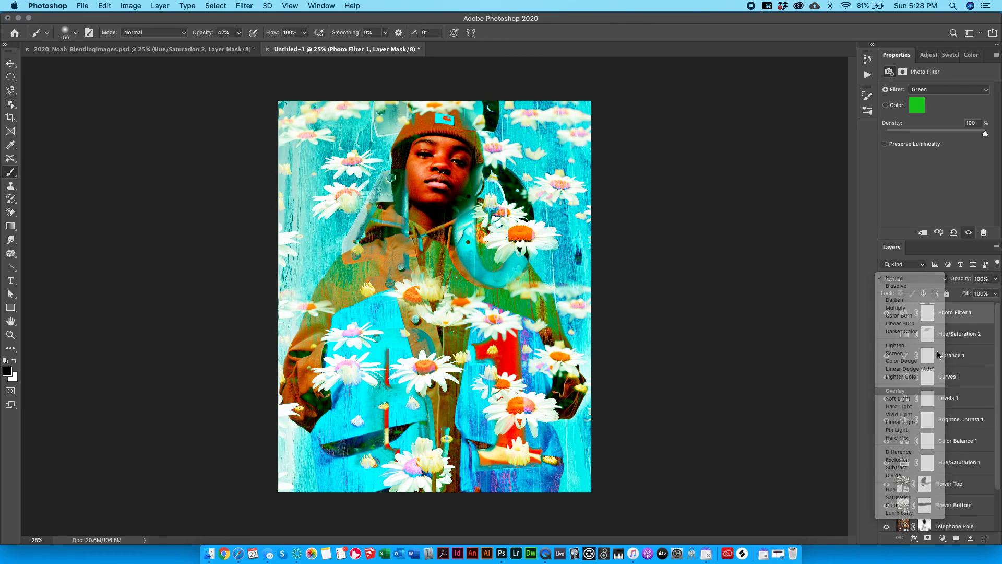
left_click(995, 278)
left_click_drag(993, 291, 953, 292)
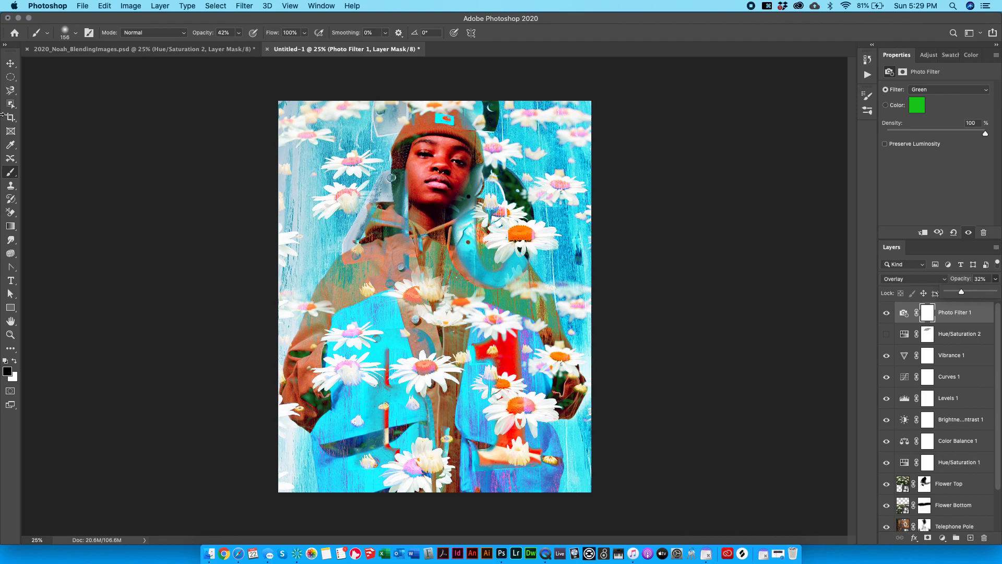
left_click(10, 64)
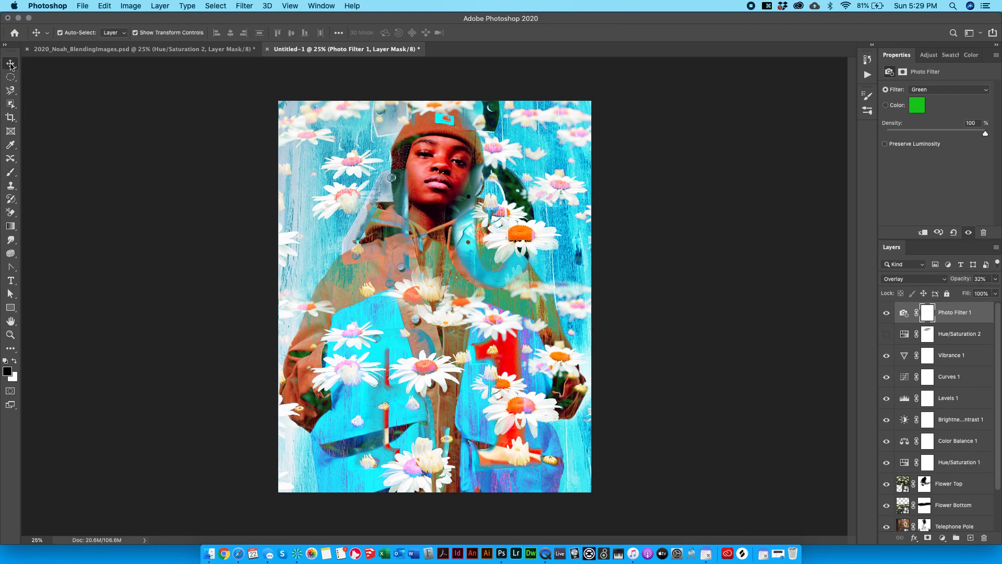
left_click(177, 120)
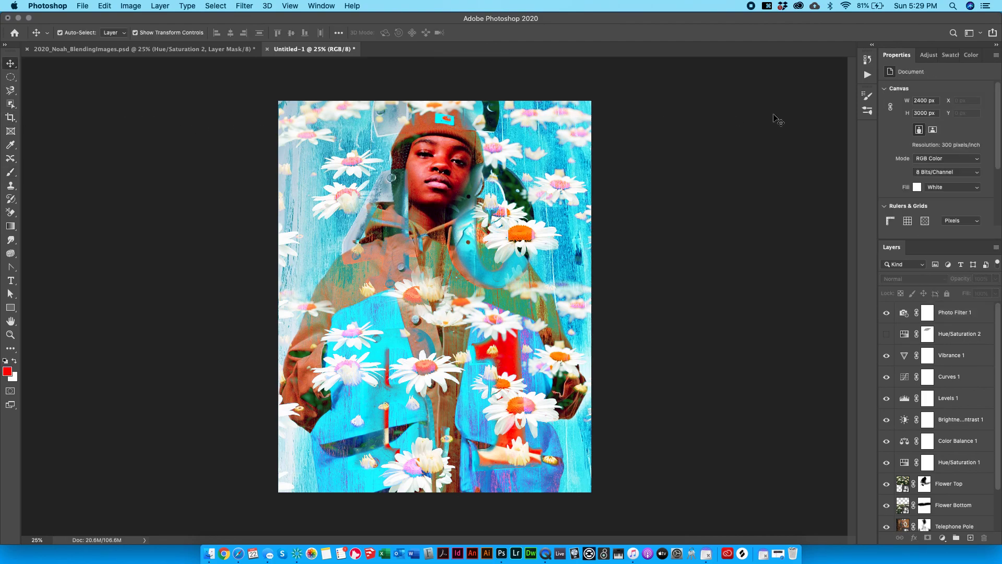
left_click(924, 56)
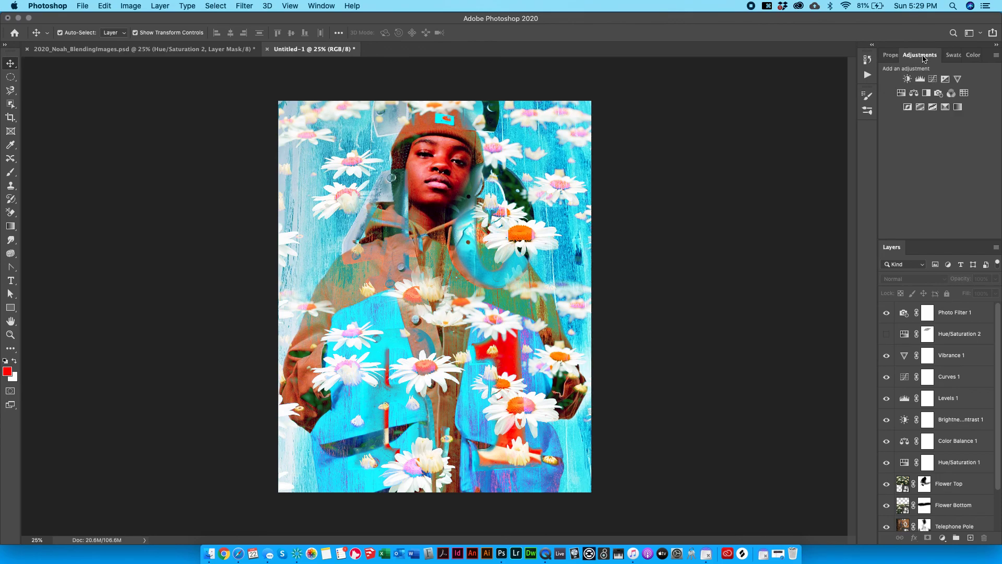
left_click(951, 94)
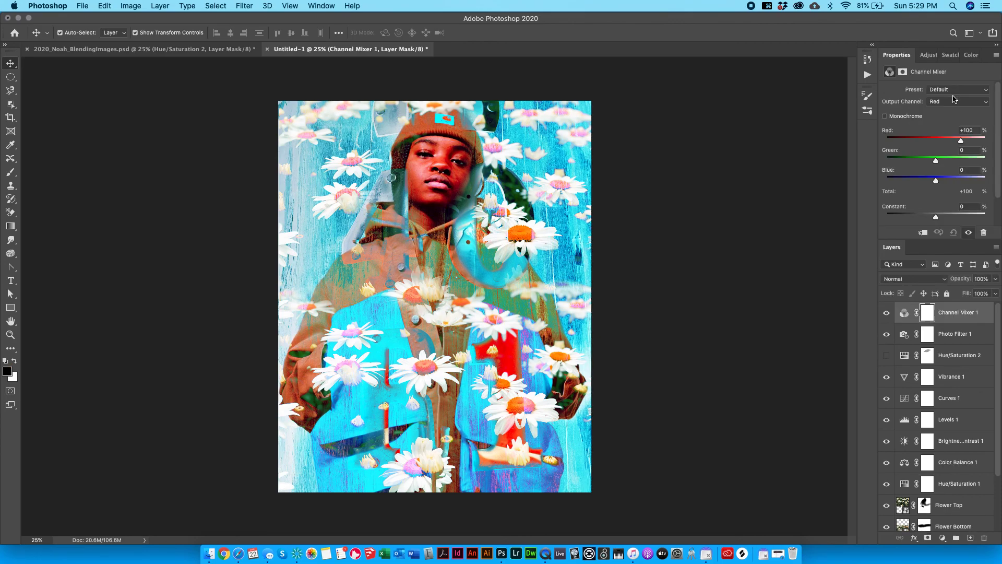
left_click_drag(947, 139, 947, 185)
left_click(939, 102)
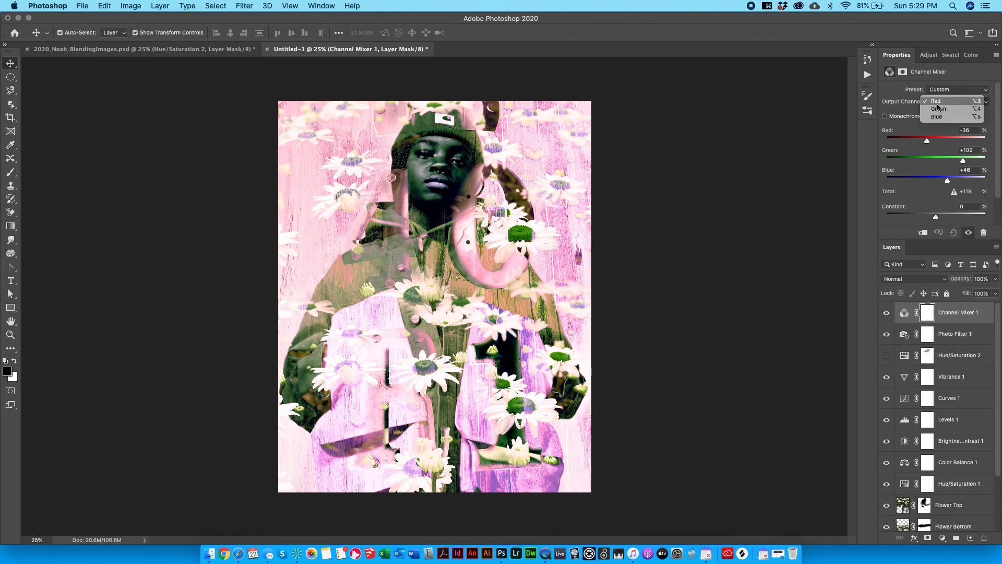
left_click(940, 111)
left_click_drag(960, 138, 977, 180)
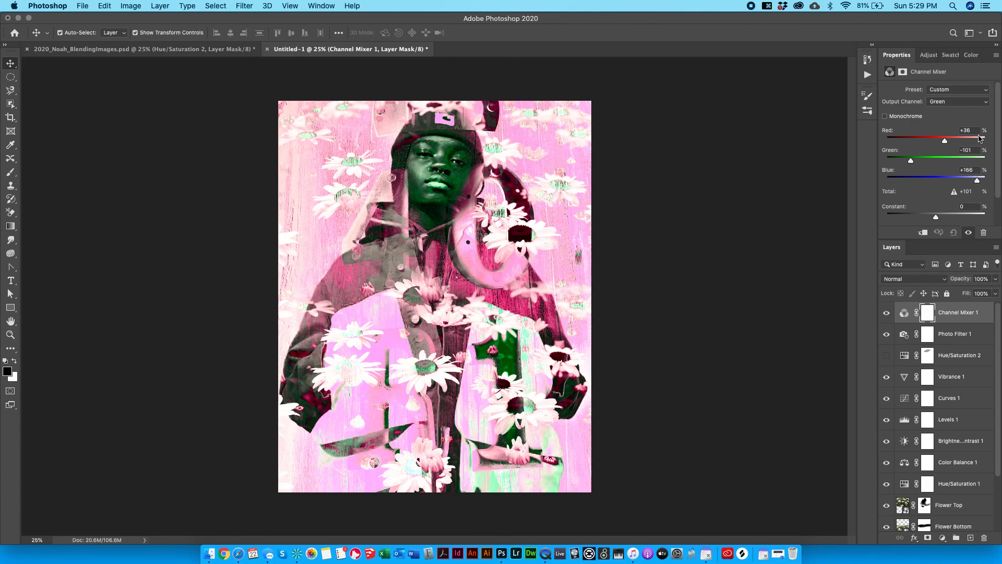
key("BackSpace")
left_click(941, 56)
left_click(914, 55)
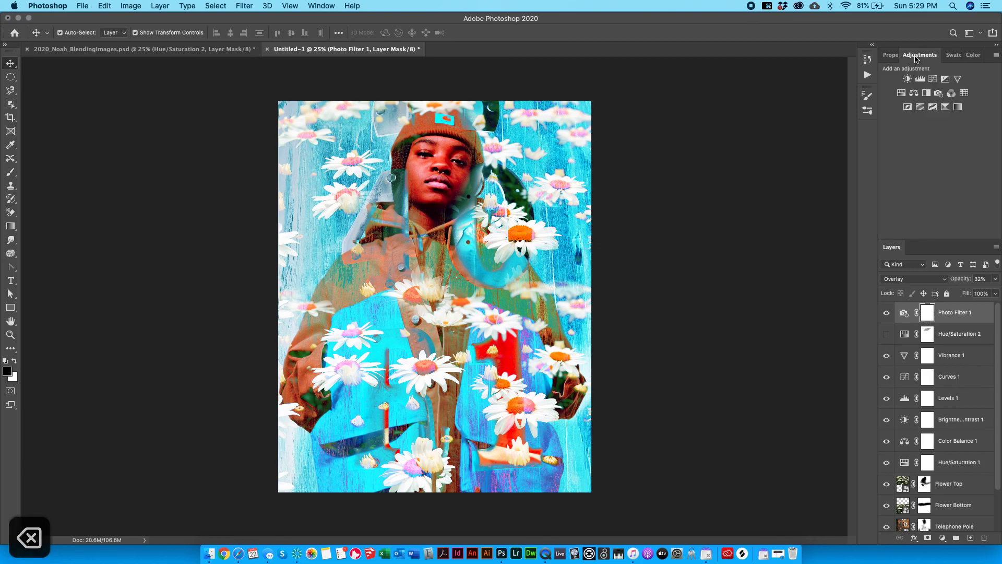
Try a Color Lookup layer with the Moonlight.3DL look, then undo it and delete the layer.
left_click(965, 94)
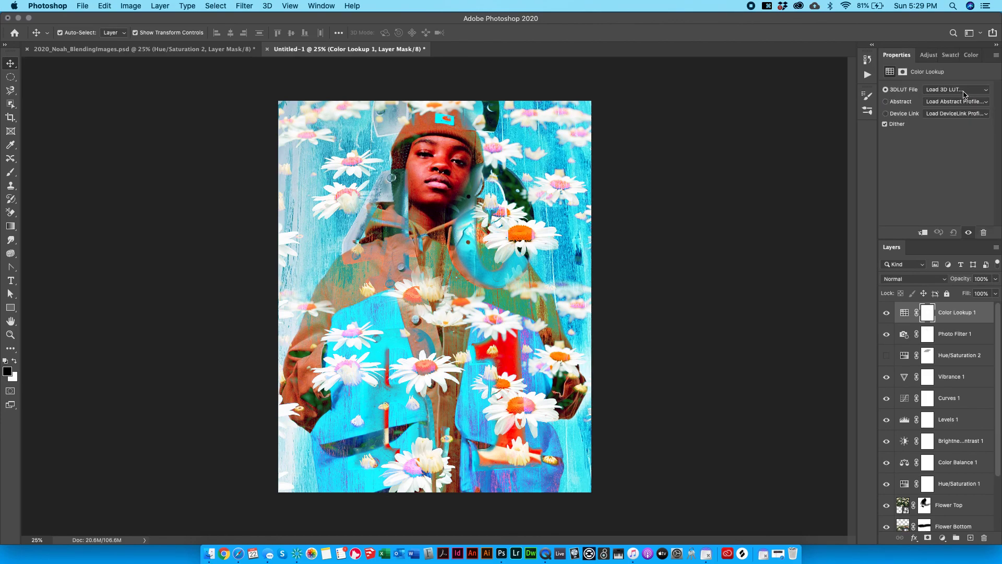
left_click(957, 88)
left_click(909, 145)
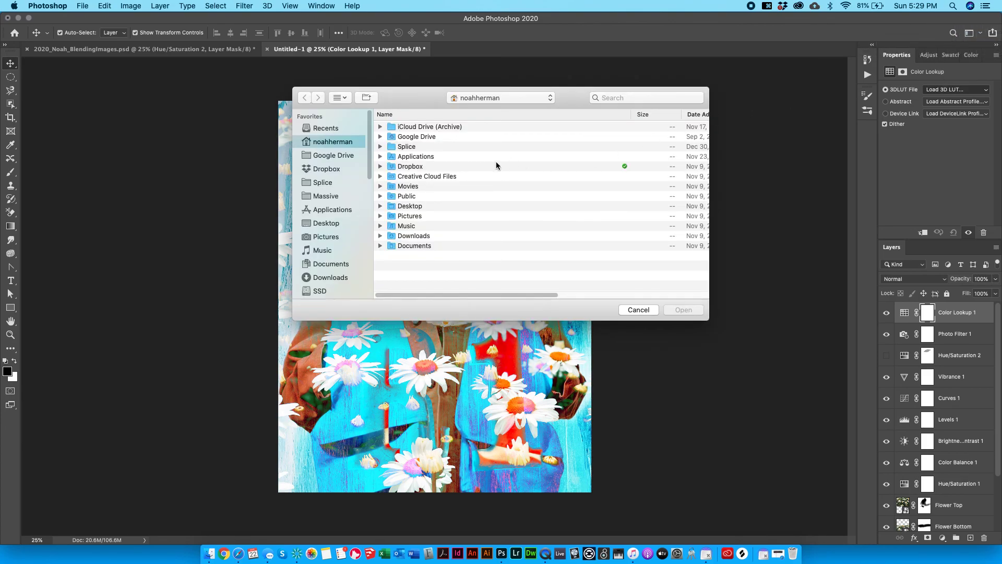
left_click(631, 310)
left_click(939, 90)
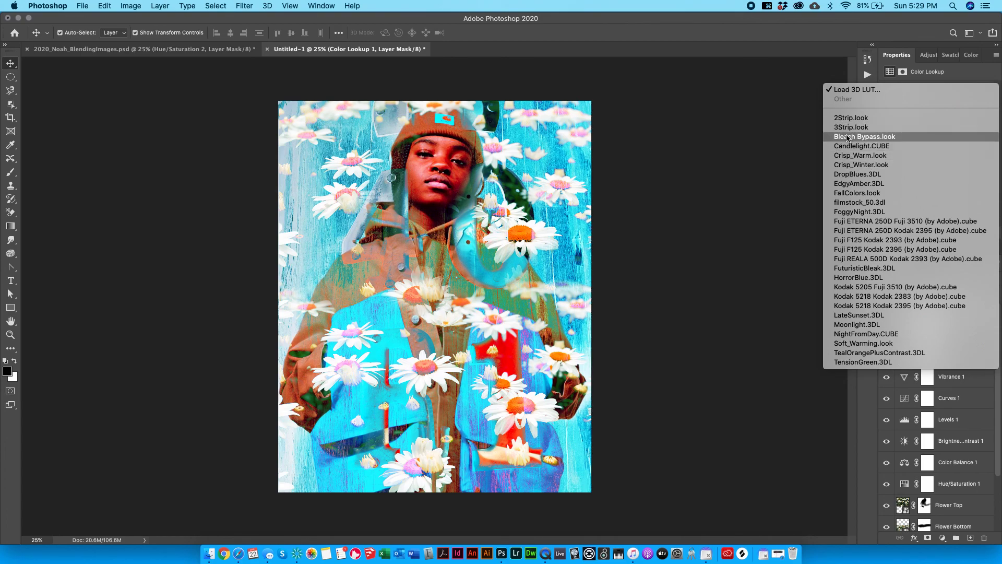
left_click(869, 324)
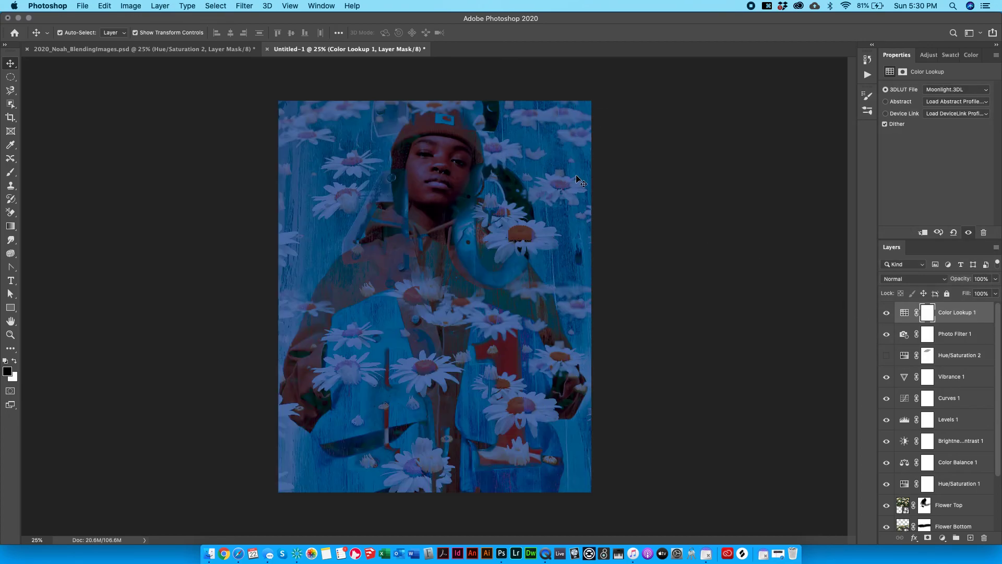
key("super+z")
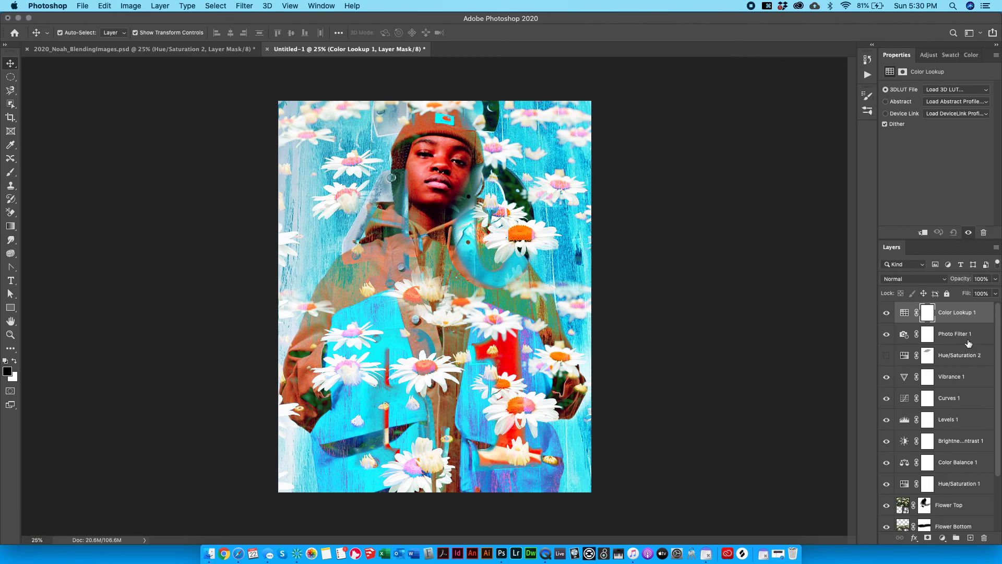
key("BackSpace")
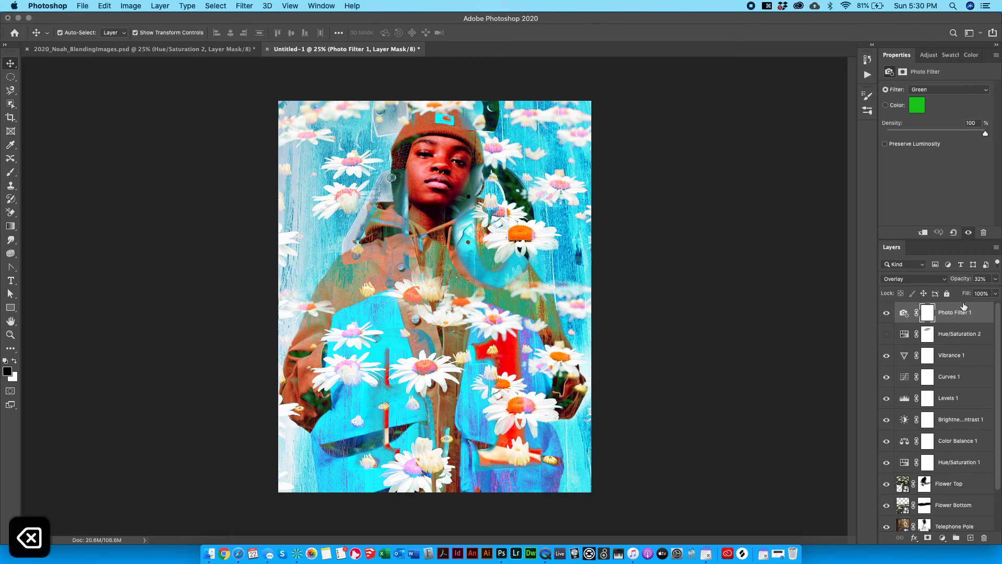
Delete Hue/Saturation 2 and lower Photo Filter 1's opacity to 14%.
left_click(952, 329)
key("BackSpace")
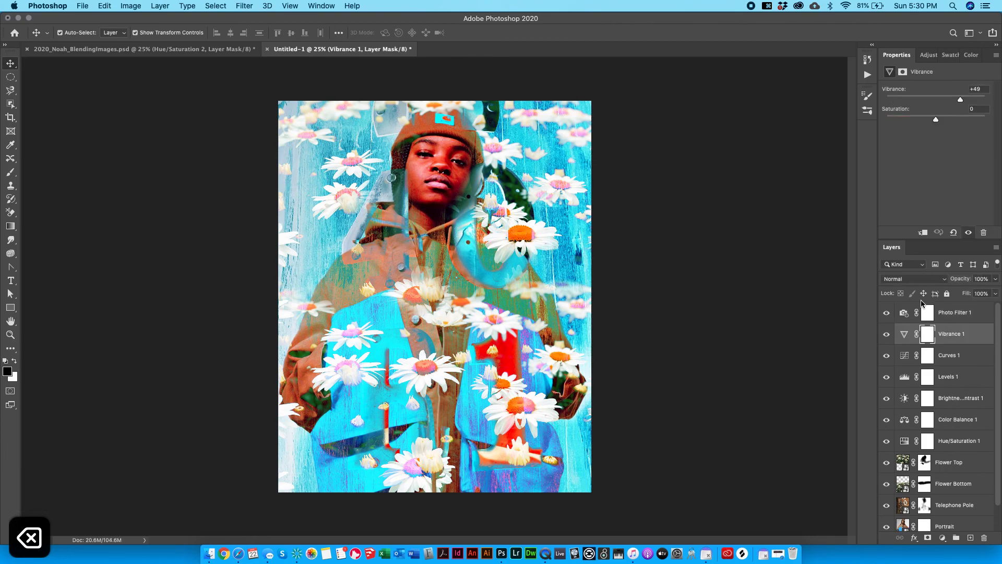
left_click(954, 316)
left_click_drag(995, 279, 960, 291)
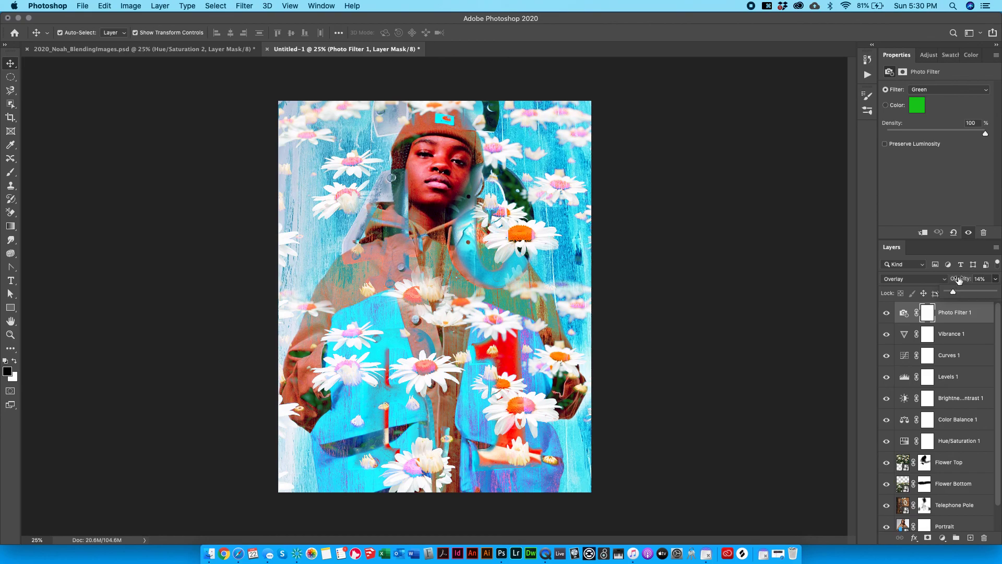
left_click(928, 54)
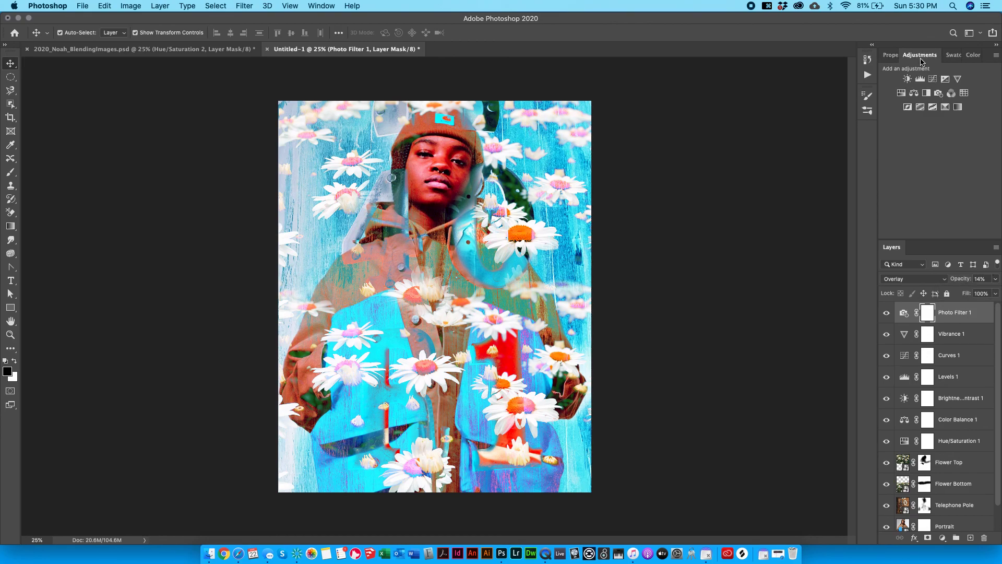
Add an Invert layer and toggle its mask with Cmd+I, leaving it black to hide the negative.
left_click(908, 107)
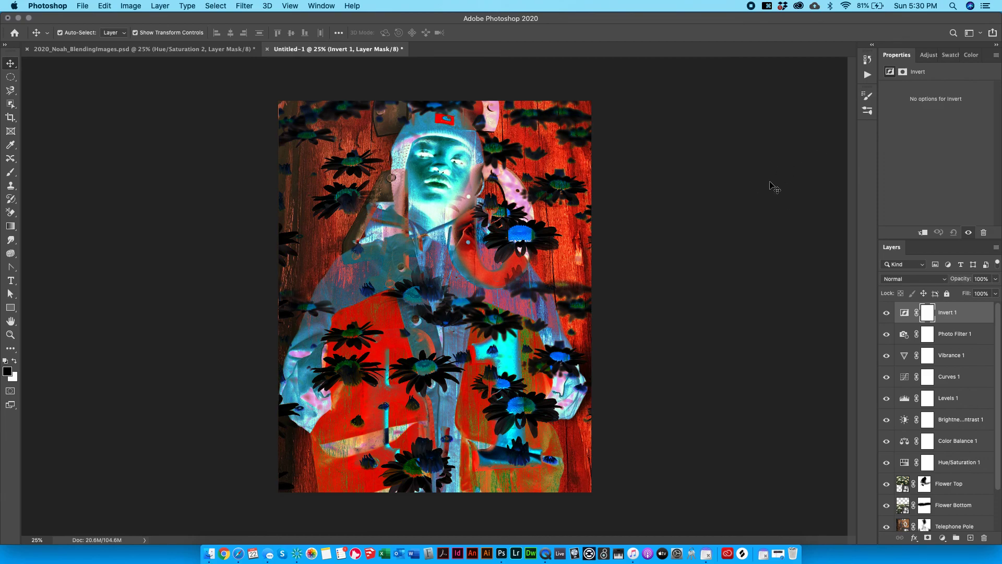
key("super+i")
key("super+i")
key("super+i")
key("super+i")
key("super+i")
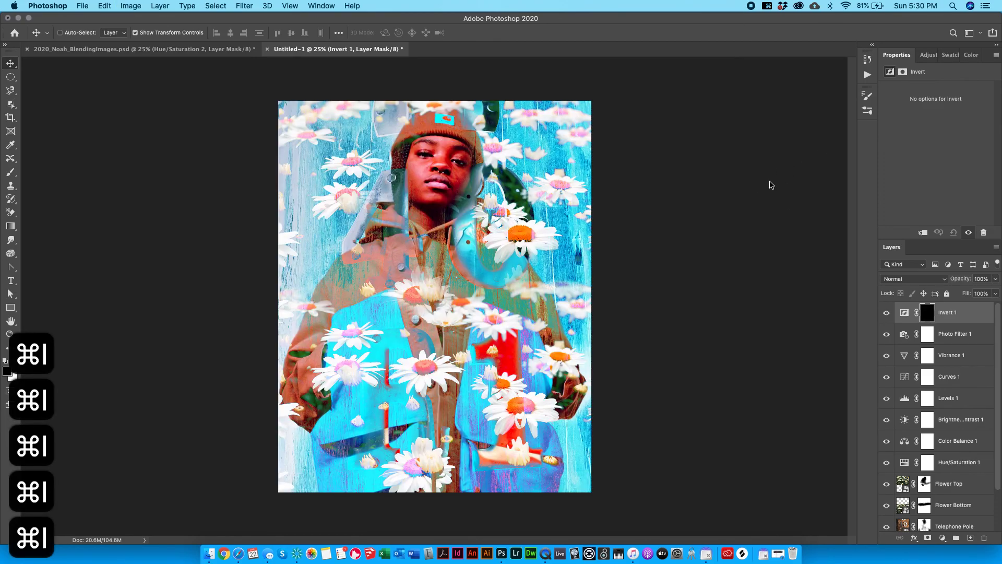
key("super+i")
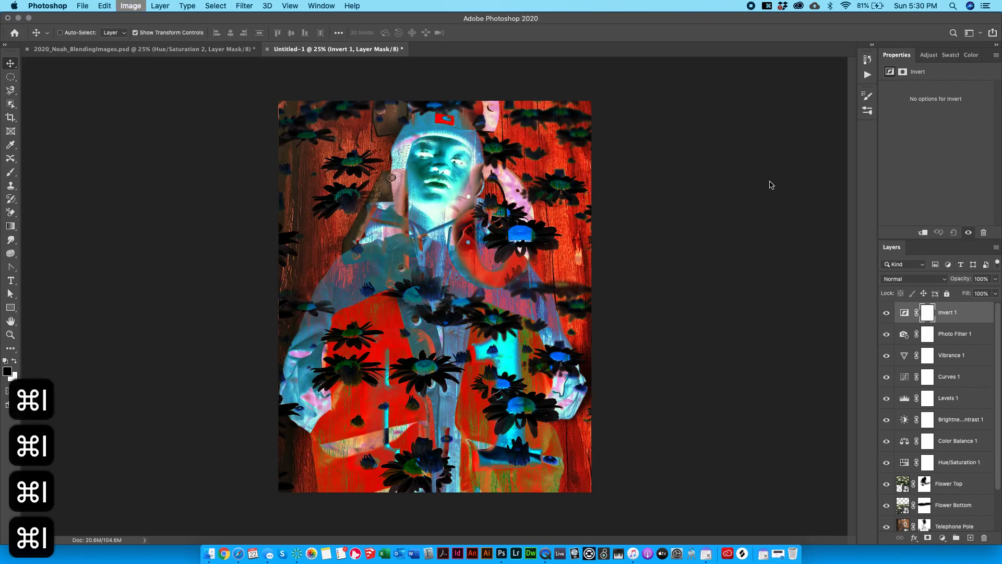
key("super+i")
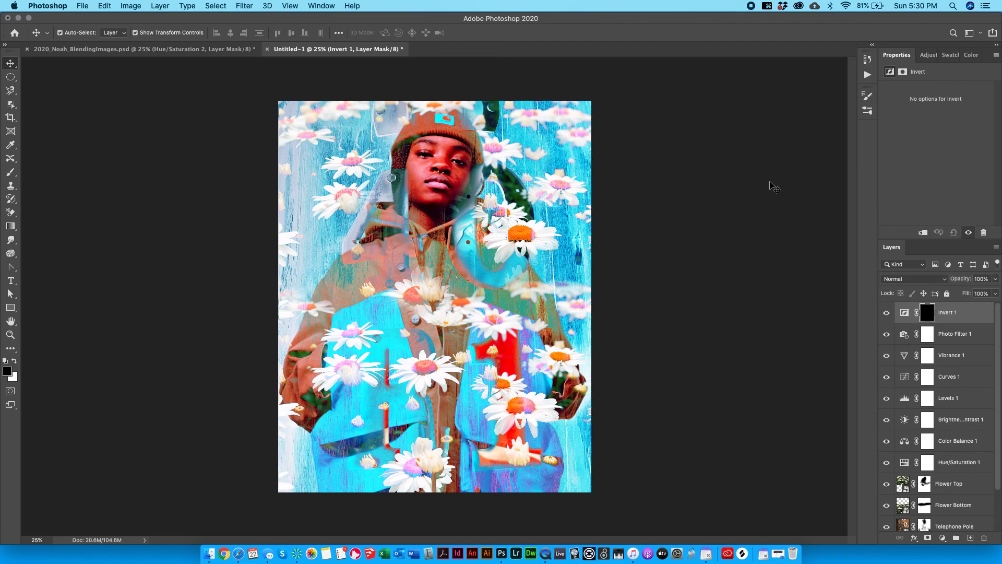
key("super+i")
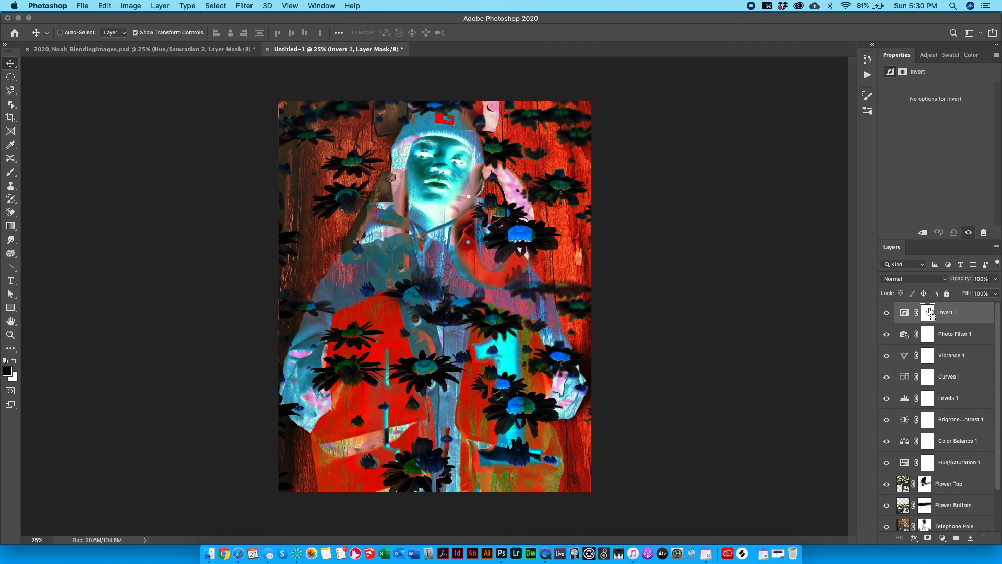
key("super+i")
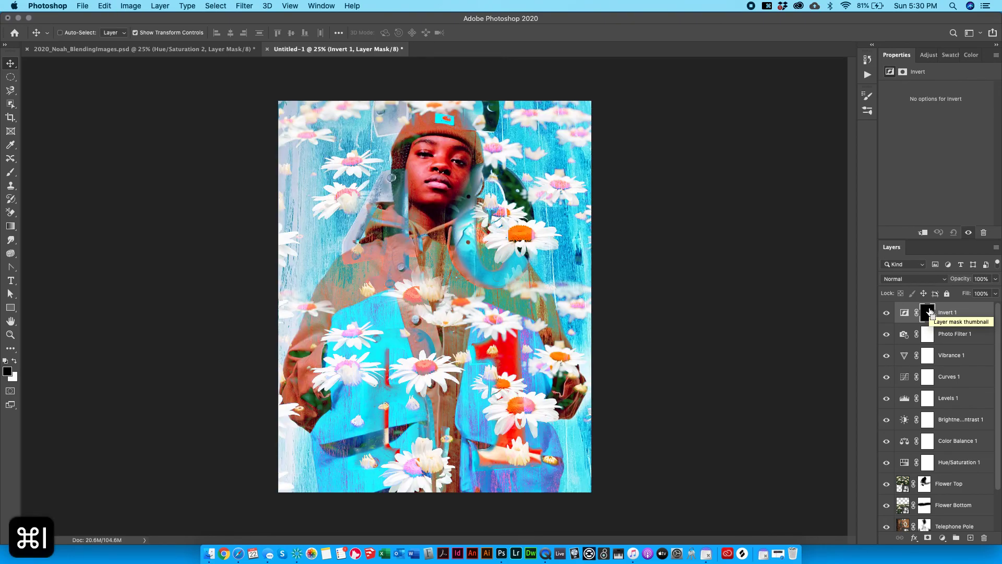
left_click(11, 172)
Paint white on the Invert mask across the face, then undo the strokes.
left_click(14, 361)
mouse_move(429, 161)
left_mouse_down()
mouse_move(422, 186)
mouse_move(442, 175)
mouse_move(444, 155)
mouse_move(412, 201)
mouse_move(399, 167)
mouse_move(417, 196)
mouse_move(460, 176)
mouse_move(465, 157)
mouse_move(454, 204)
mouse_move(463, 159)
mouse_move(461, 245)
mouse_move(468, 226)
mouse_move(460, 268)
mouse_move(439, 295)
mouse_move(496, 285)
left_mouse_up()
key("super+z")
key("super+z")
key("super+z")
key("super+z")
key("super+z")
key("super+z")
key("super+z")
key("super+z")
key("super+z")
key("super+z")
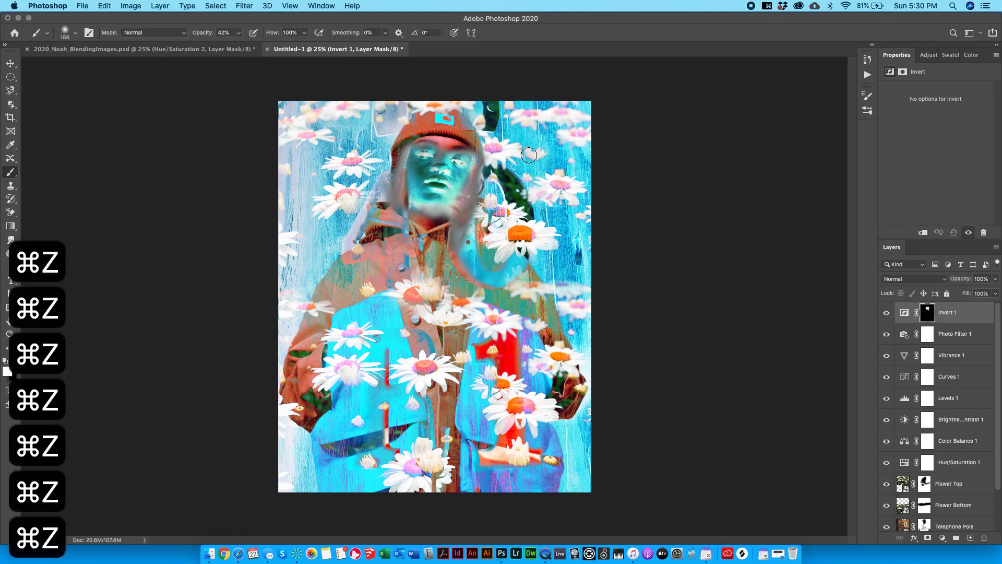
key("super+z")
key("super+z")
key("super+z")
key("super+z")
key("super+z")
key("super+z")
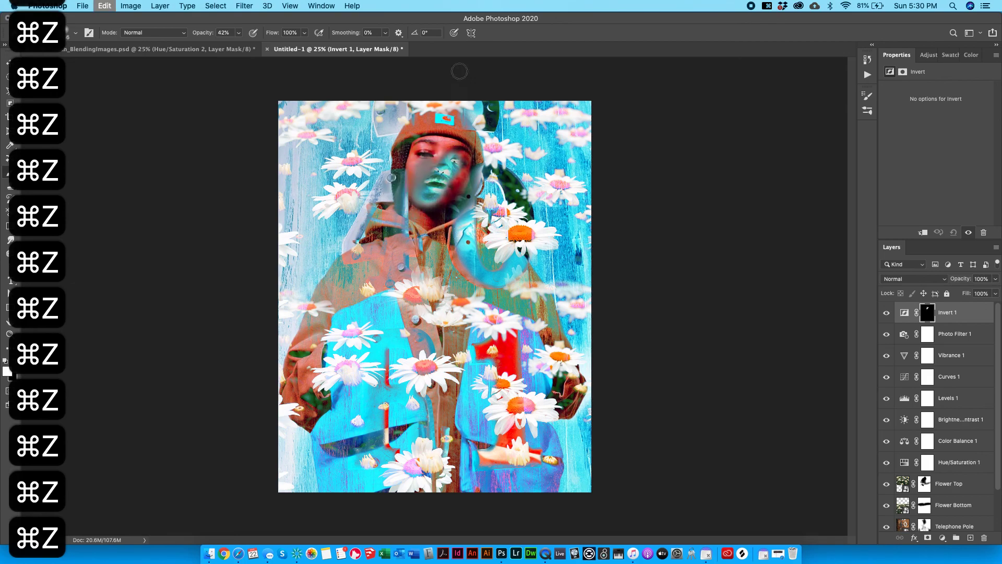
key("z")
key("super+z")
key("super+z")
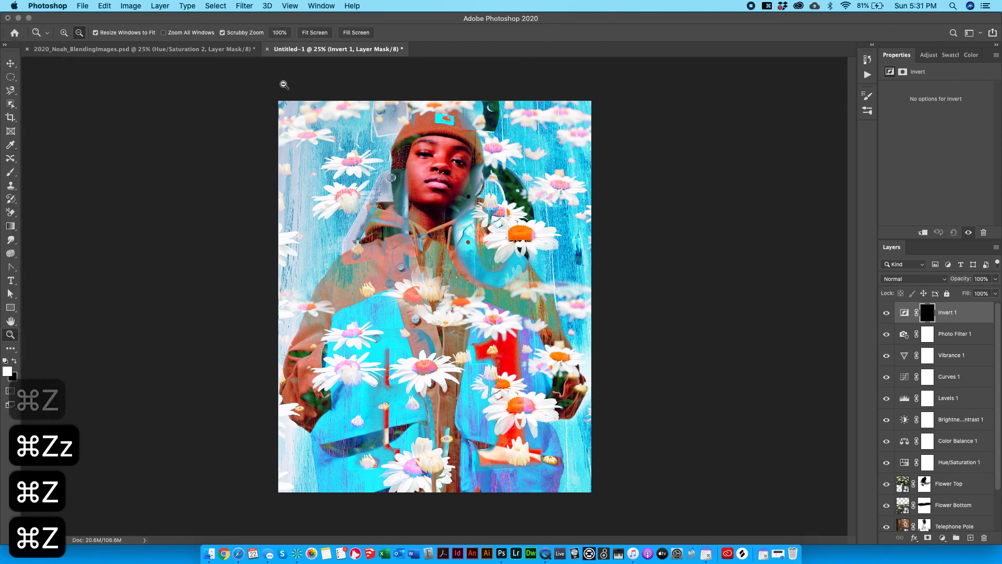
Choose the Kyle's Paintbox - Cezanne brush with white as the painting colour.
key("b")
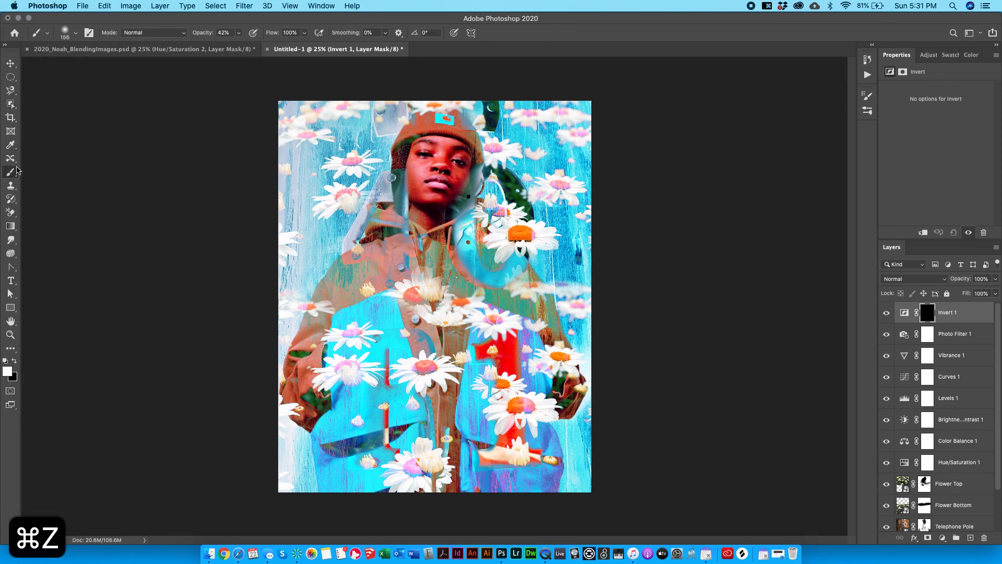
left_click(76, 31)
scroll(57, 348, "down", 3)
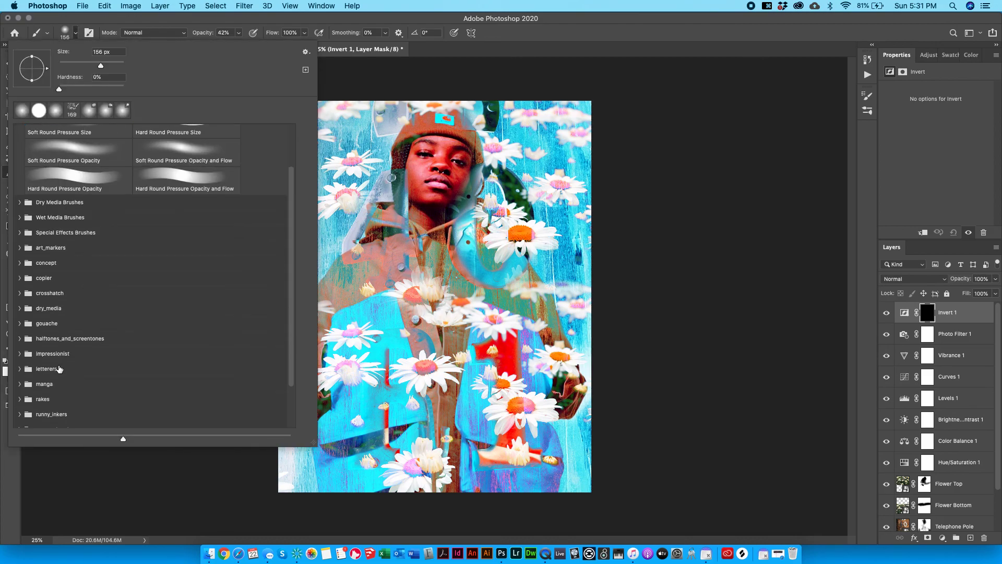
left_click(27, 358)
left_click(19, 354)
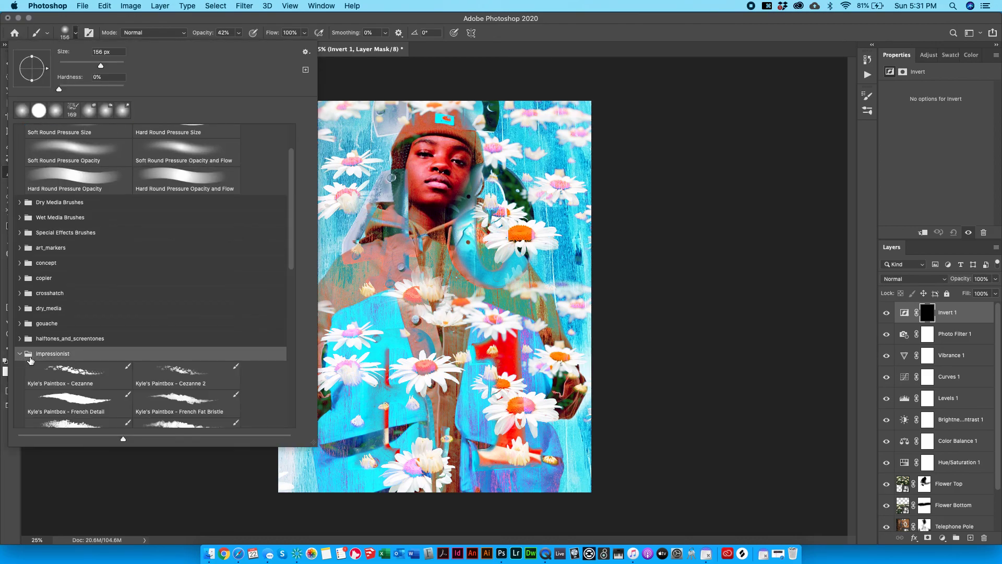
left_click(81, 372)
key("Return")
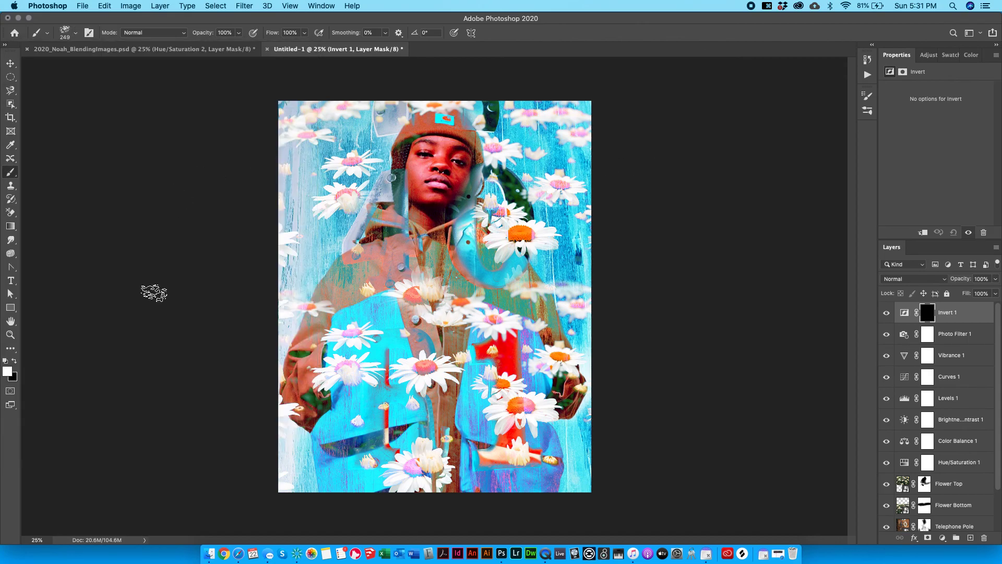
left_click(6, 361)
left_click(15, 361)
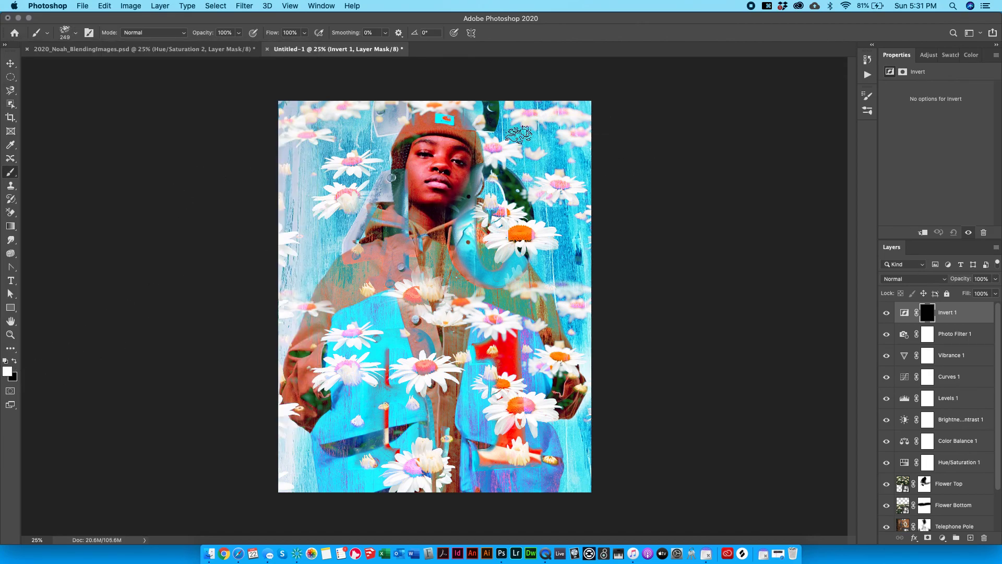
Try several reveal strokes beside the face and diagonally on the mask, undoing each.
mouse_move(477, 155)
left_mouse_down()
mouse_move(456, 216)
mouse_move(487, 157)
mouse_move(453, 237)
mouse_move(517, 182)
left_mouse_up()
key("super+z")
mouse_move(587, 206)
left_mouse_down()
mouse_move(544, 275)
mouse_move(360, 342)
mouse_move(313, 418)
left_mouse_up()
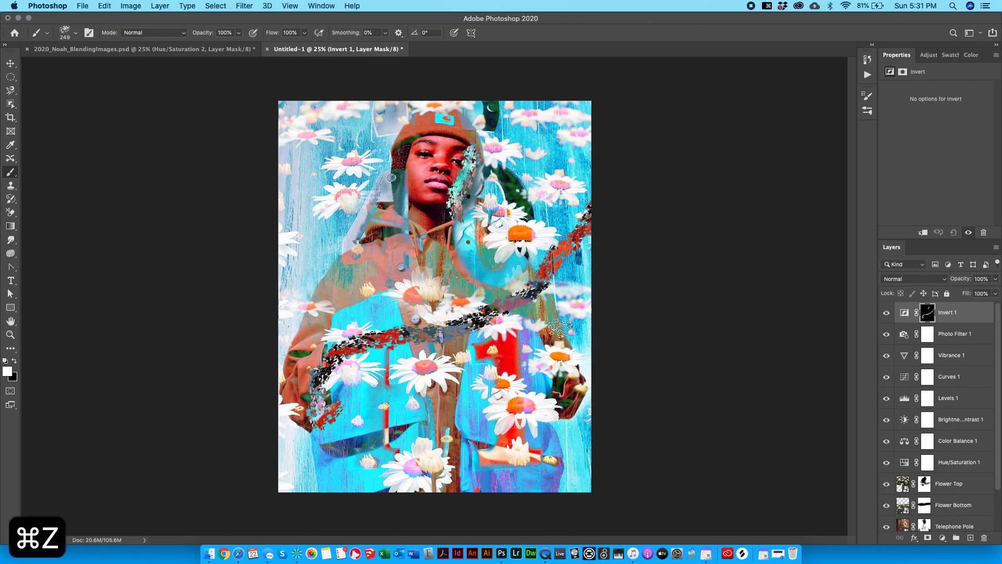
key("super+z")
key("super+z")
left_click_drag(494, 197, 587, 308)
key("super+z")
mouse_move(472, 167)
left_mouse_down()
mouse_move(454, 253)
mouse_move(465, 196)
mouse_move(461, 268)
mouse_move(471, 200)
mouse_move(485, 268)
mouse_move(519, 194)
mouse_move(514, 346)
mouse_move(549, 200)
mouse_move(470, 408)
mouse_move(542, 257)
mouse_move(506, 378)
mouse_move(490, 399)
mouse_move(482, 388)
mouse_move(558, 386)
mouse_move(575, 397)
mouse_move(579, 475)
left_mouse_up()
key("super+z")
key("super+z")
key("super+z")
key("super+z")
key("super+z")
key("super+z")
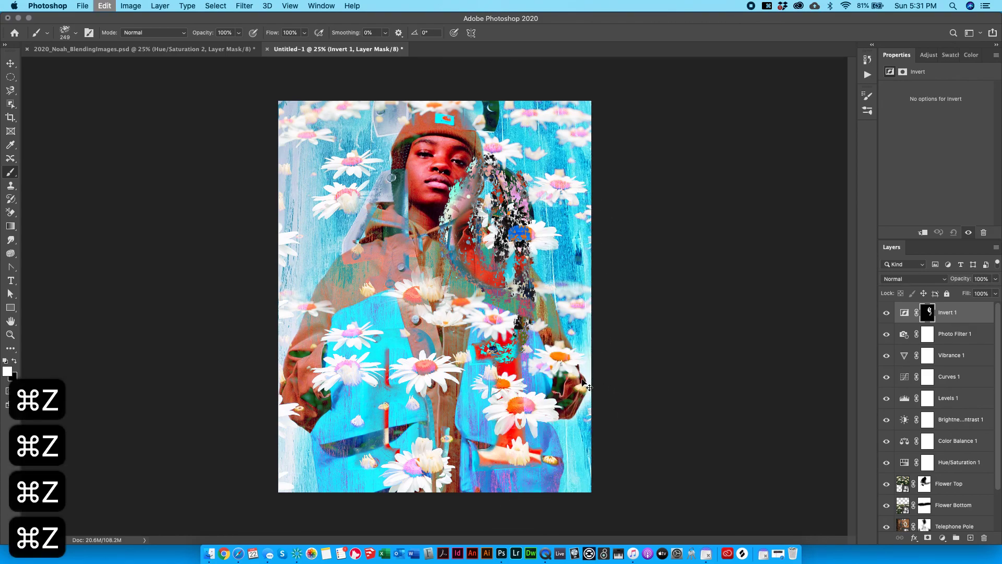
key("super+z")
key("super+z")
key("super+z")
key("super+z")
key("super+z")
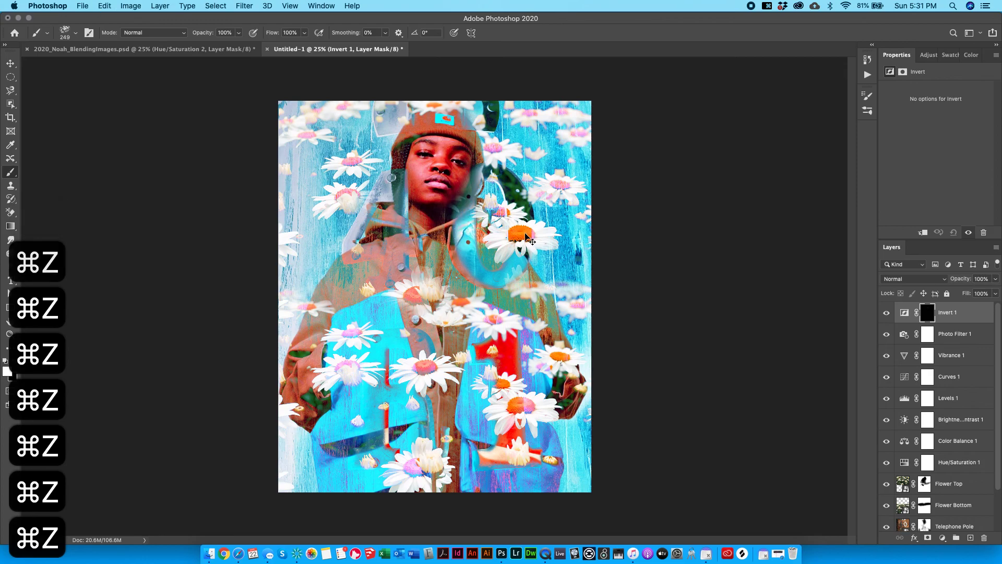
Try a reveal around the flower, undo it, and delete the Invert 1 layer.
mouse_move(524, 240)
left_mouse_down()
mouse_move(481, 257)
mouse_move(484, 237)
mouse_move(559, 210)
mouse_move(492, 266)
mouse_move(595, 253)
left_mouse_up()
key("super+z")
key("super+z")
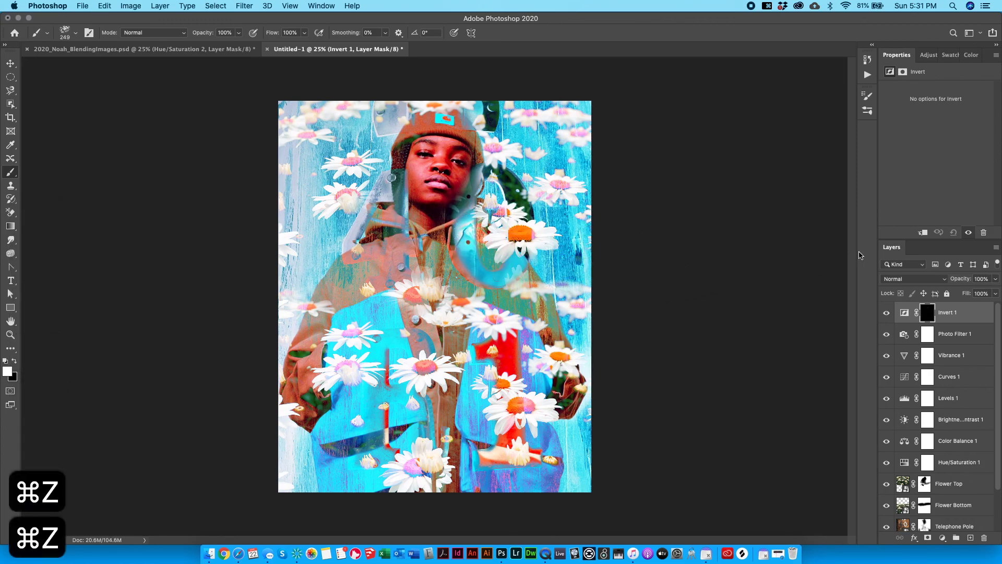
key("BackSpace")
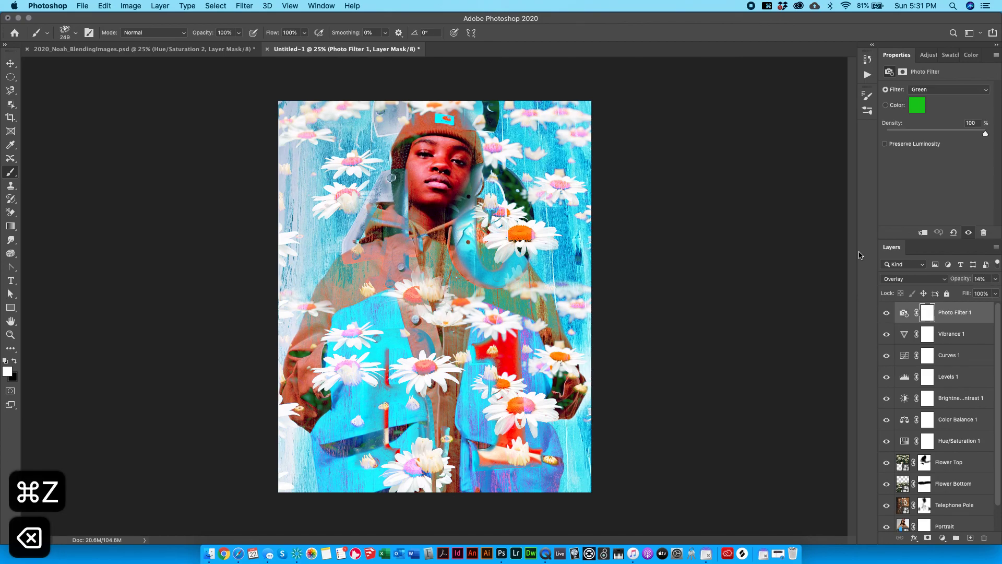
left_click(936, 55)
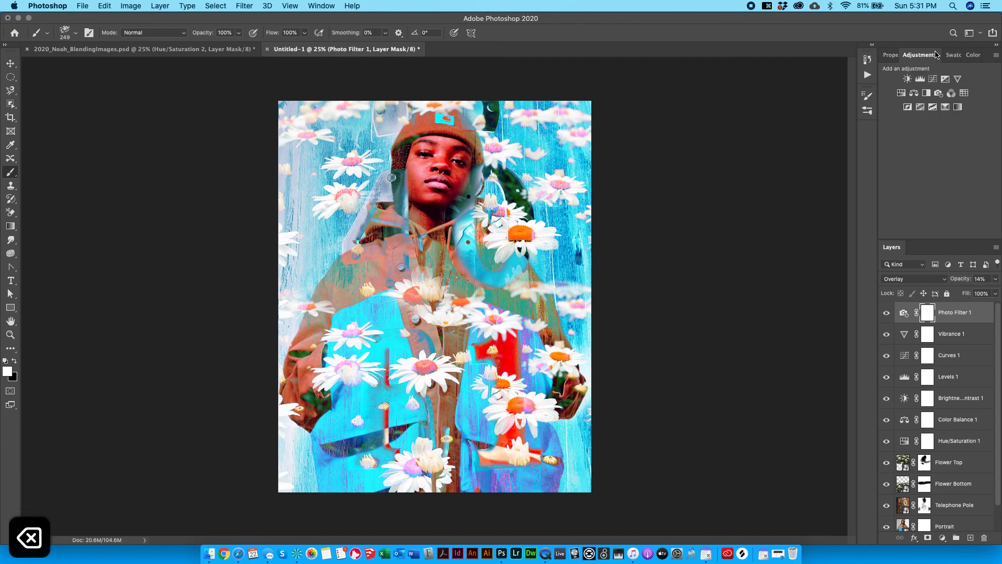
left_click(920, 107)
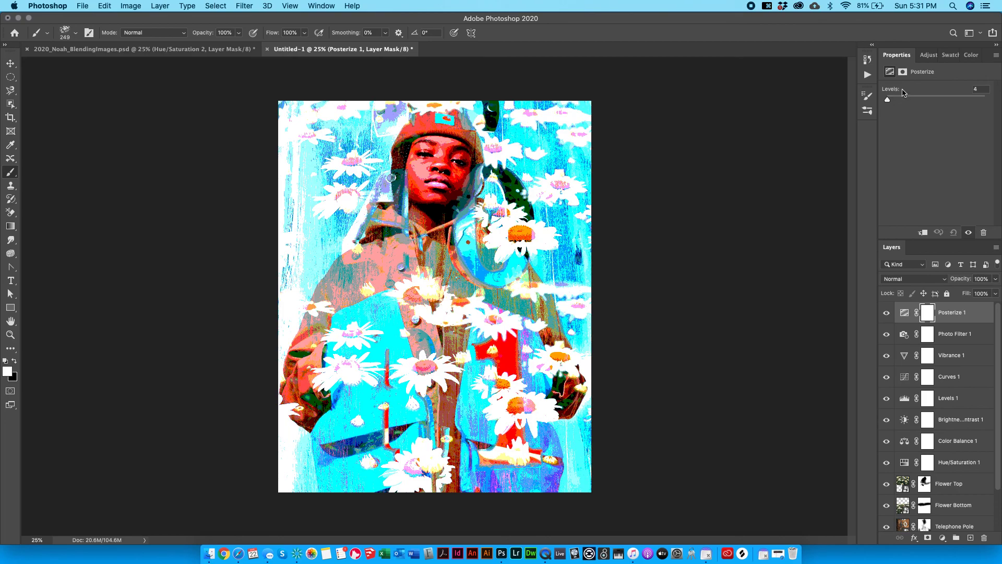
left_click_drag(914, 98, 887, 104)
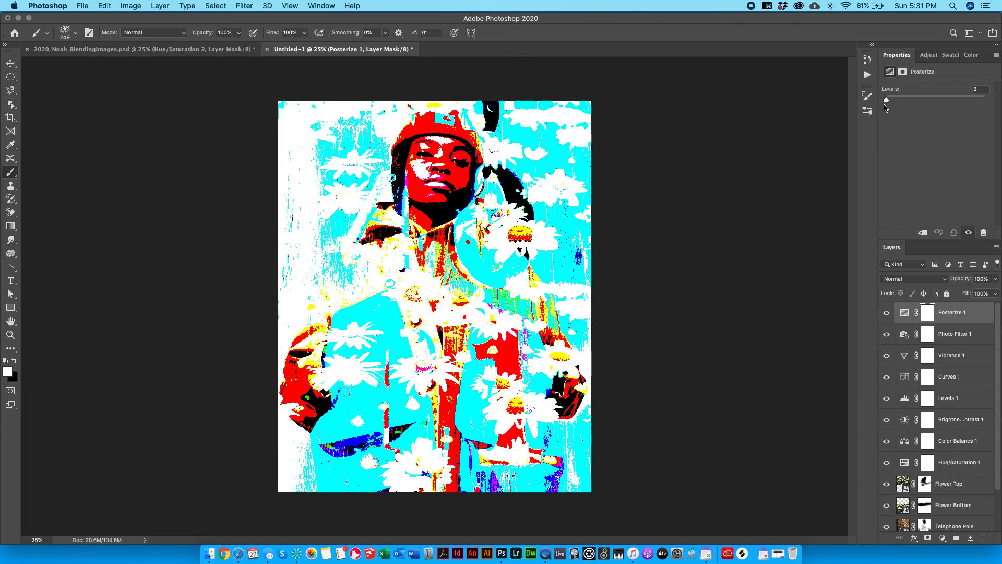
left_click_drag(887, 106, 889, 106)
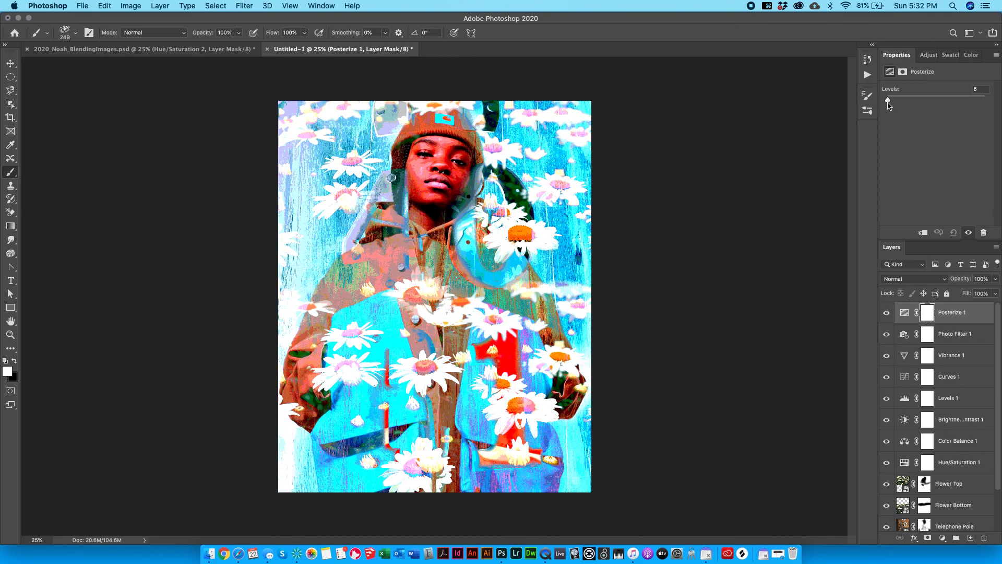
left_click_drag(896, 99, 881, 99)
key("BackSpace")
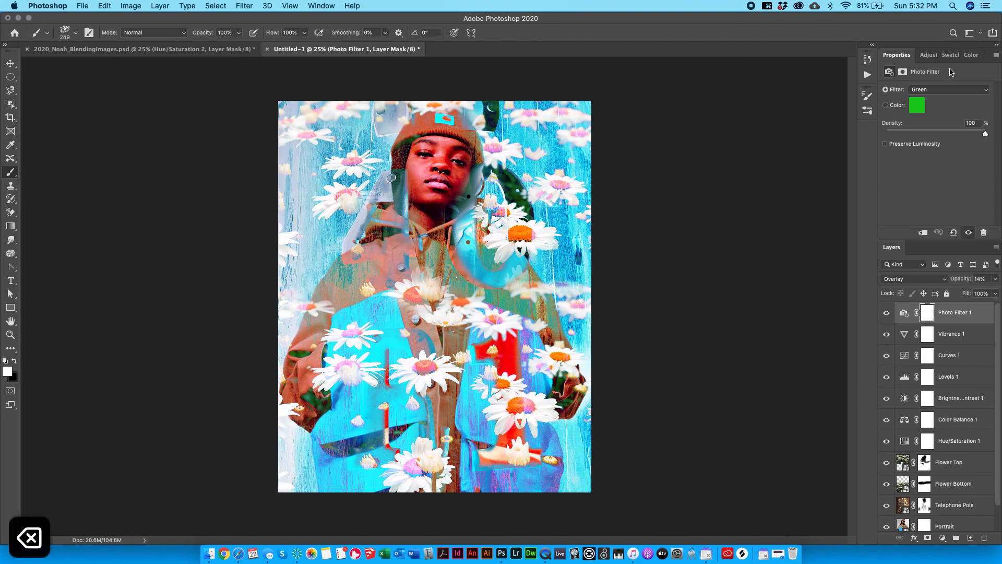
Add a Threshold layer and drag its level until black and white are balanced.
left_click(920, 55)
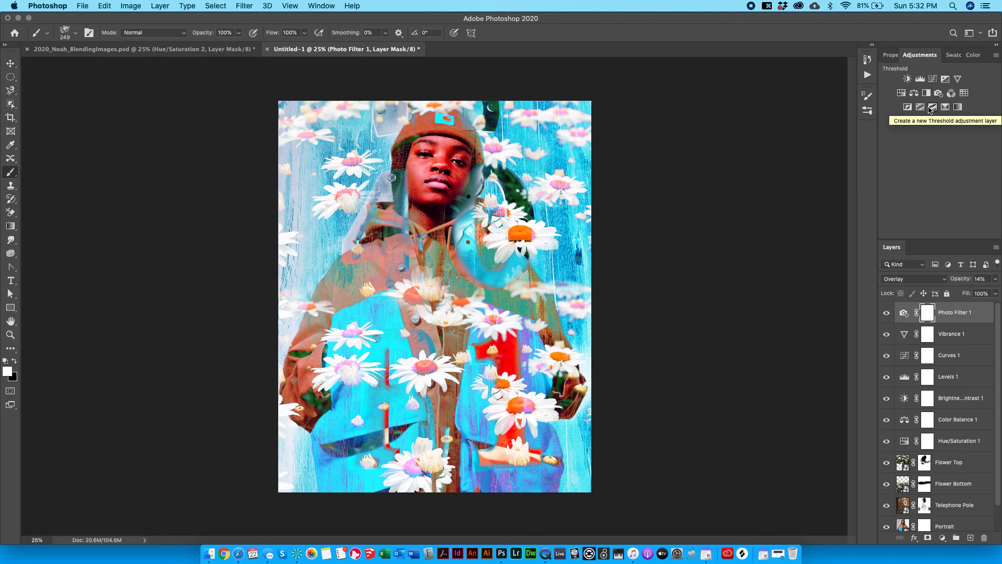
left_click(933, 109)
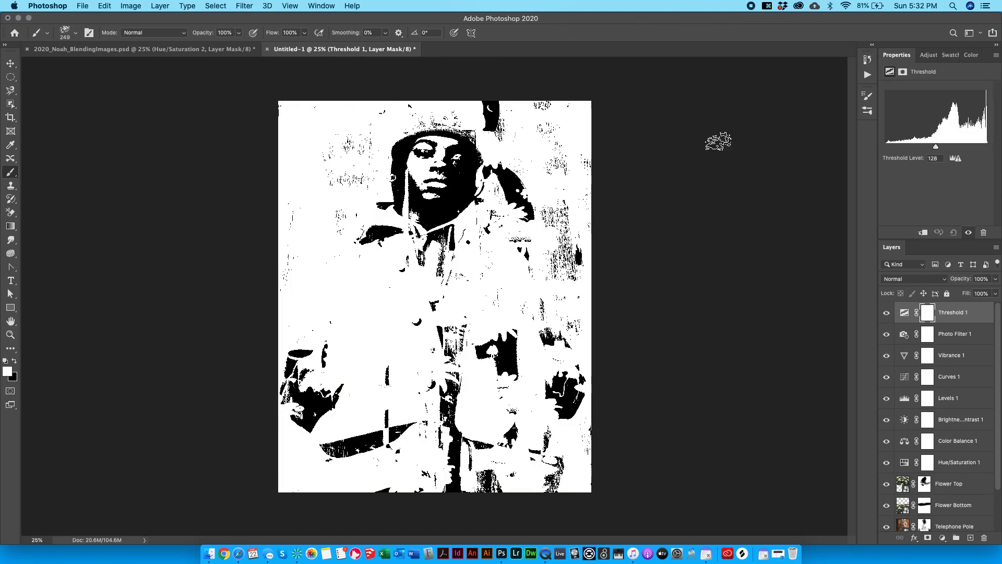
left_click_drag(937, 151, 966, 157)
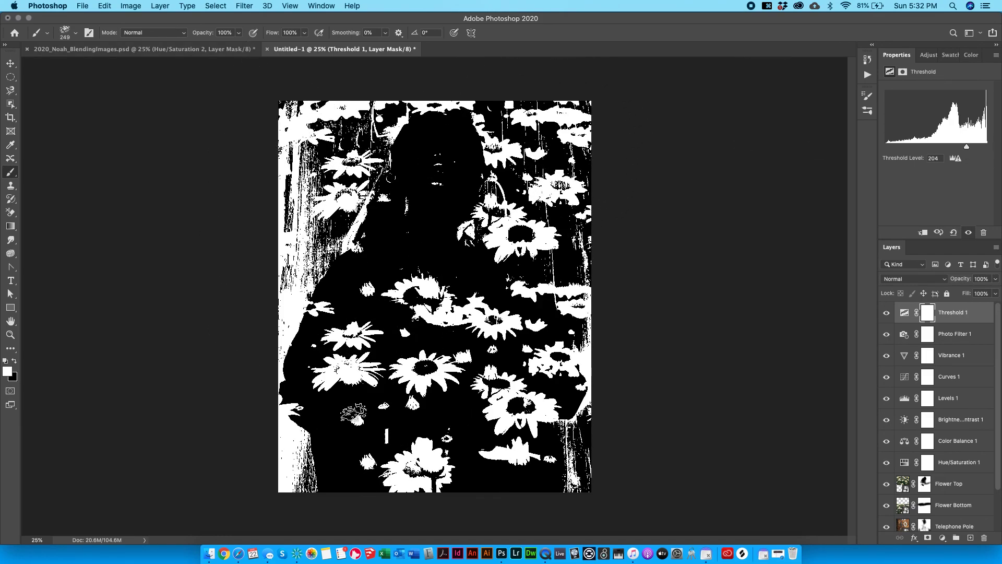
left_click_drag(969, 158, 943, 104)
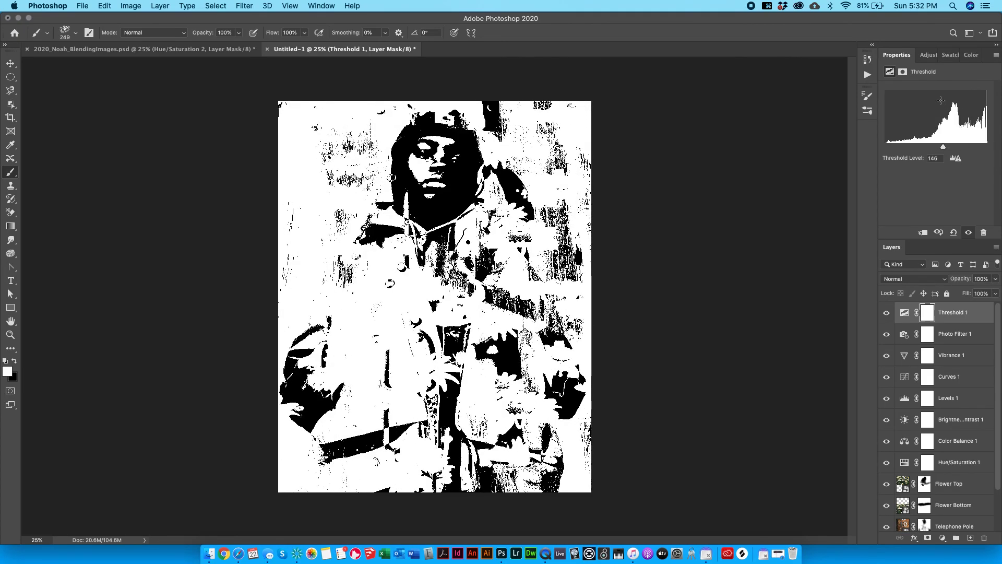
Delete Threshold 1 and add a Selective Color layer with Reds Cyan -40 and Magenta -14.
key("BackSpace")
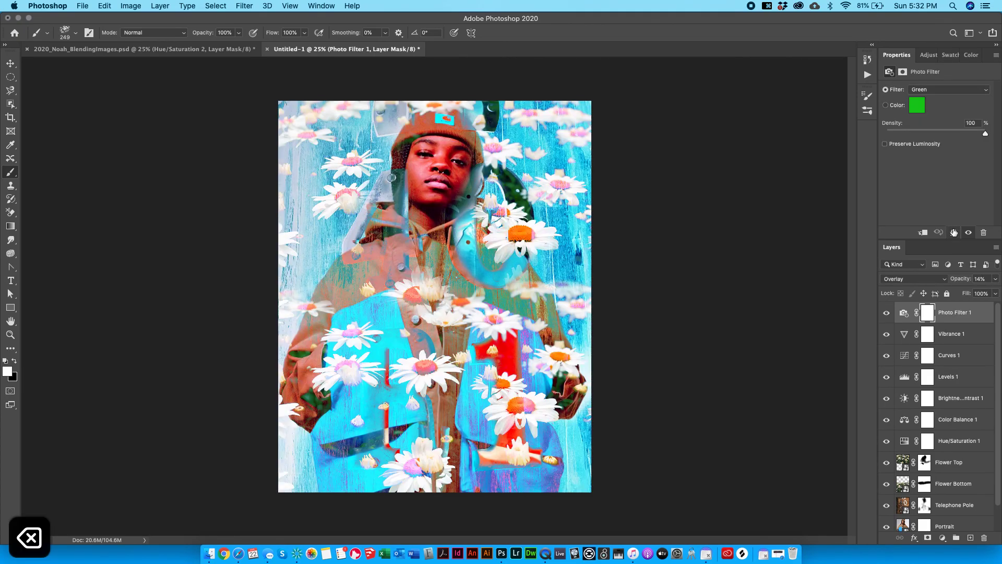
left_click(922, 55)
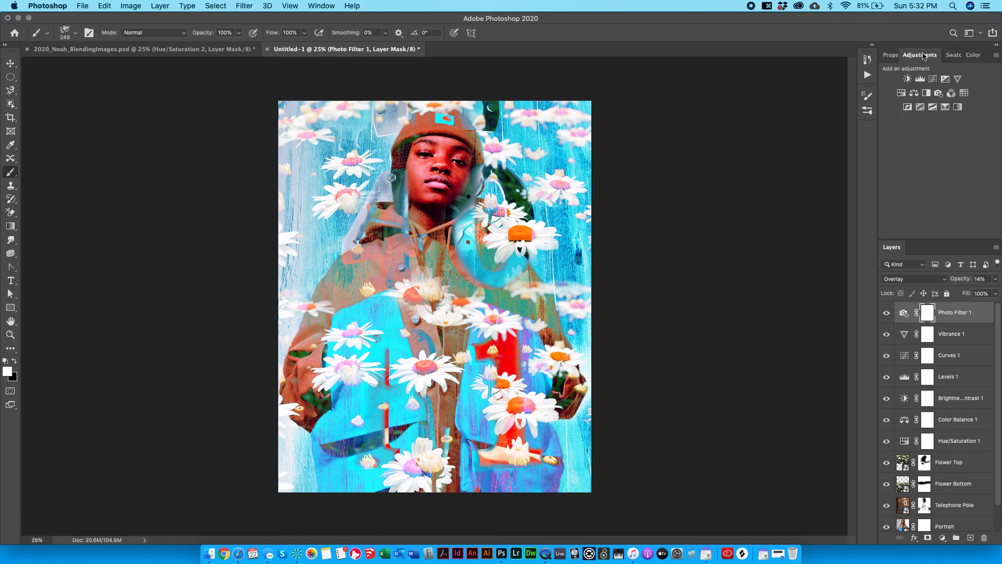
left_click(945, 107)
left_click_drag(985, 123, 955, 144)
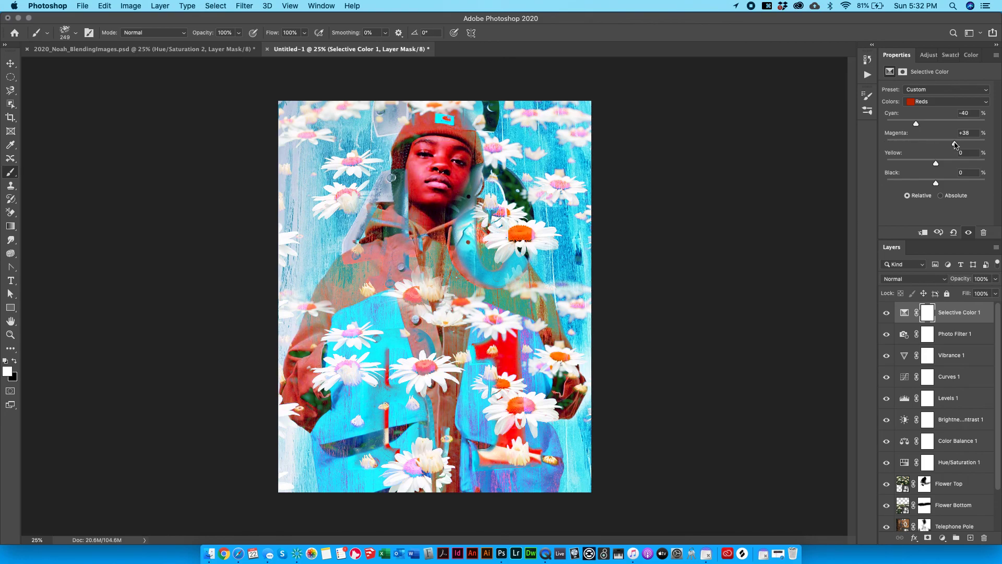
left_click(928, 55)
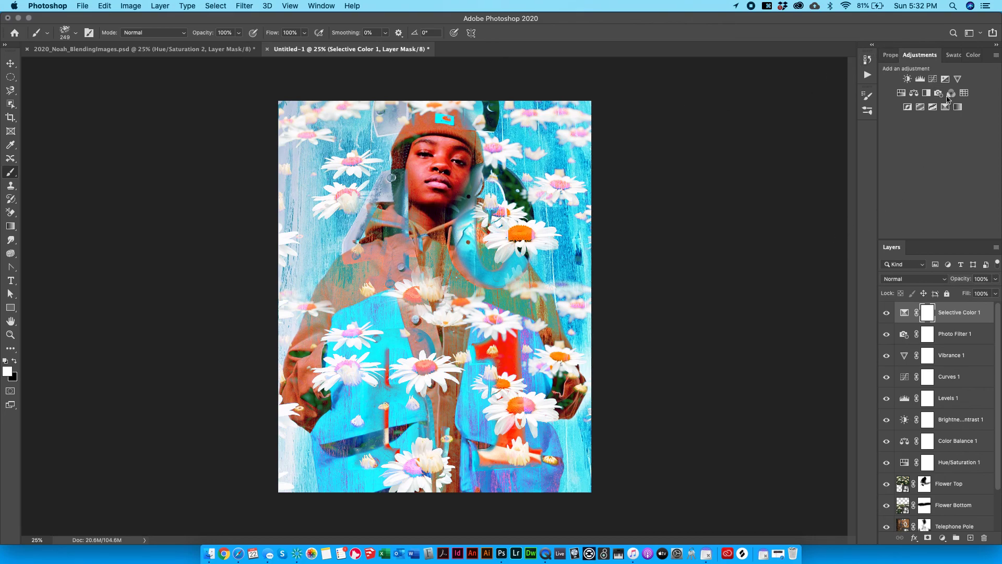
left_click(891, 55)
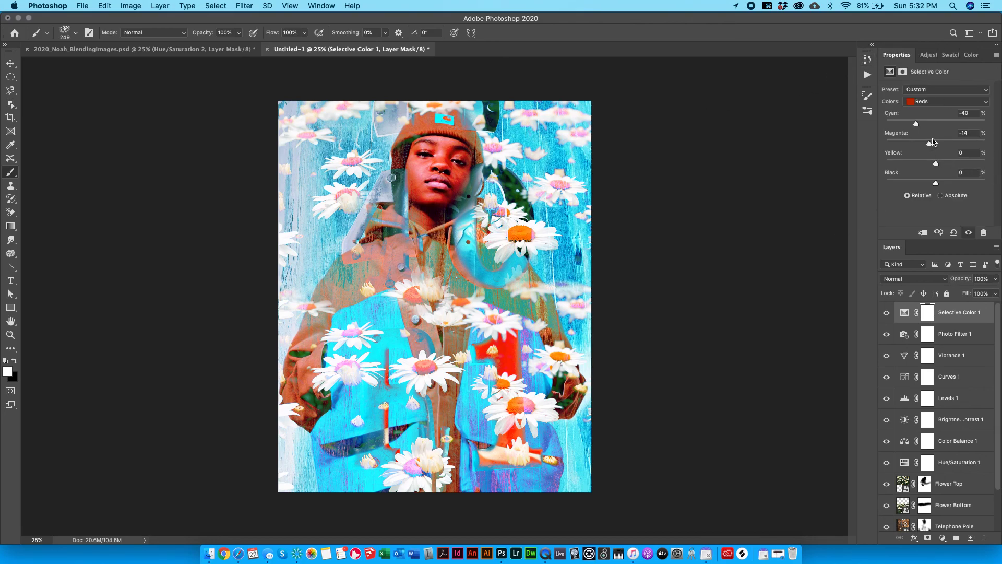
Delete the Selective Color layer and add a Gradient Map layer.
key("BackSpace")
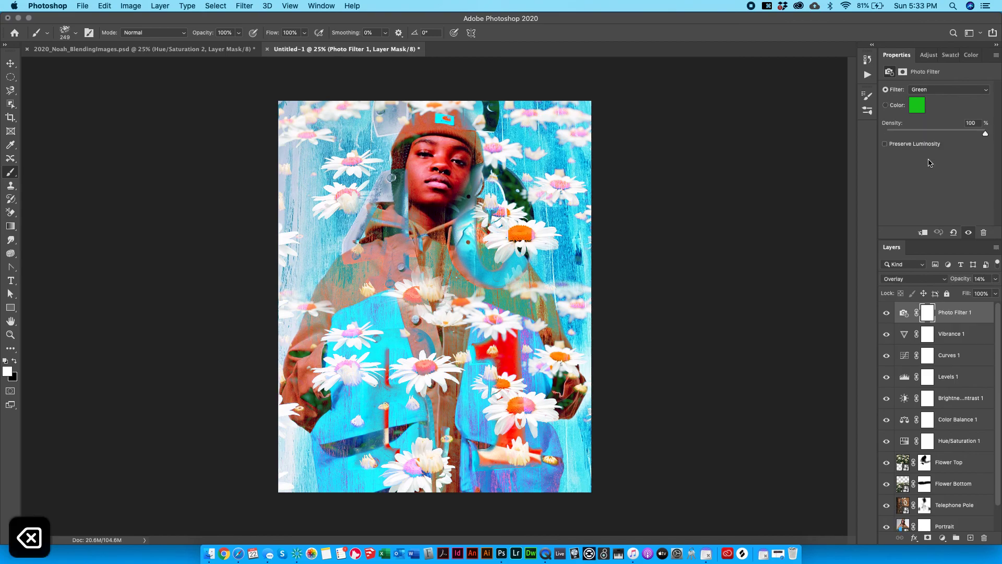
left_click(928, 55)
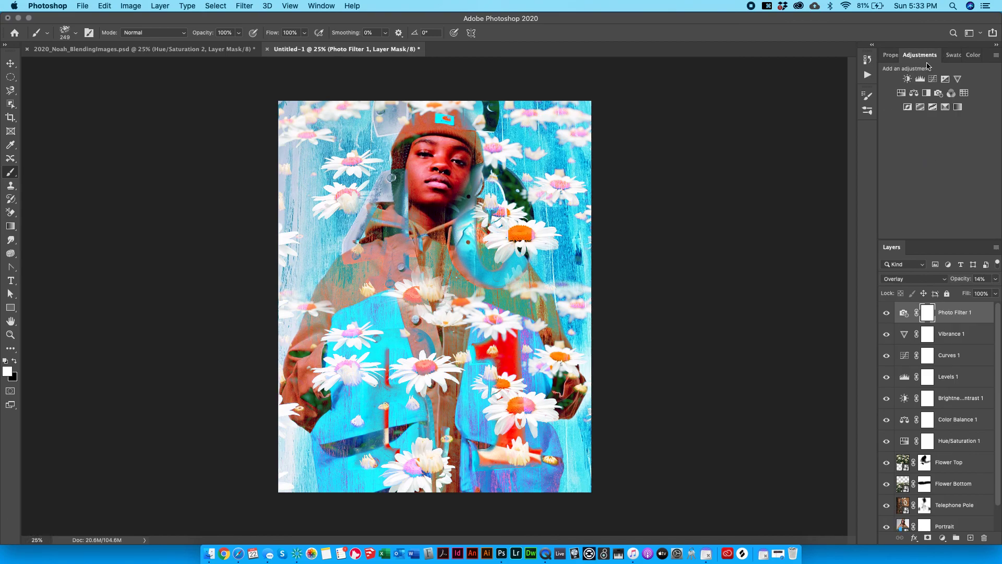
left_click(958, 108)
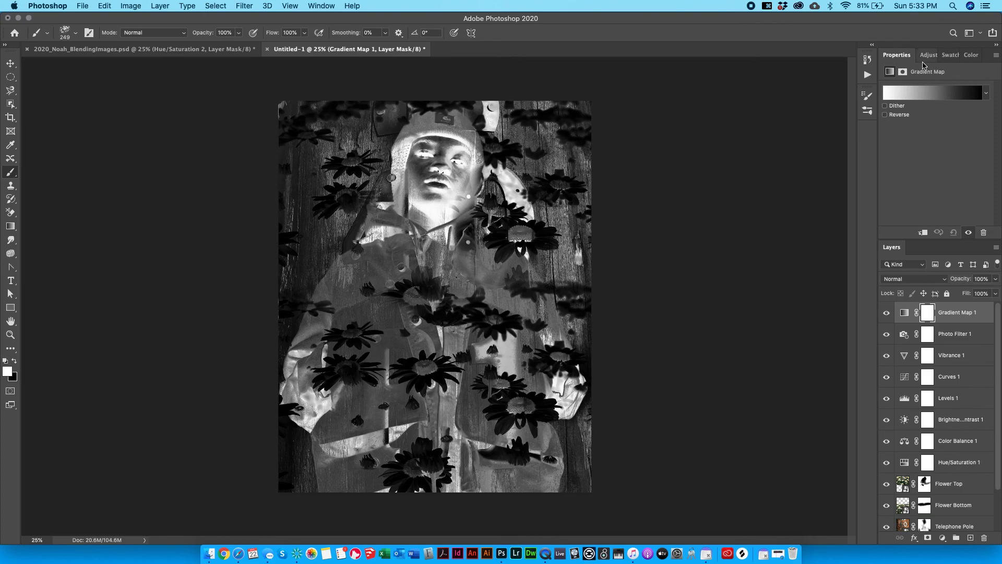
Apply the purple-to-cyan Blues gradient preset, then toggle the Gradient Map off and on to compare.
left_click(934, 96)
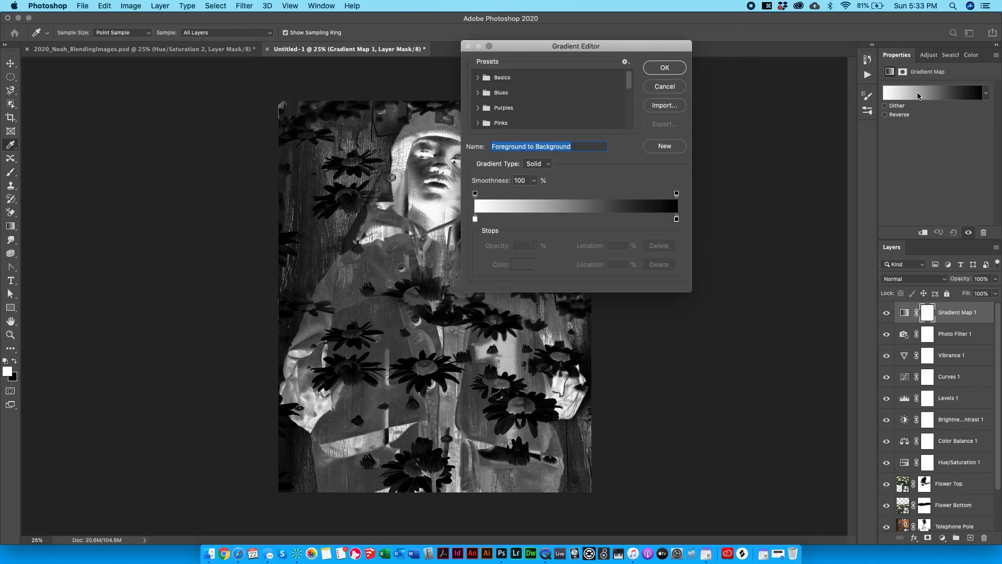
left_click(478, 77)
left_click(478, 110)
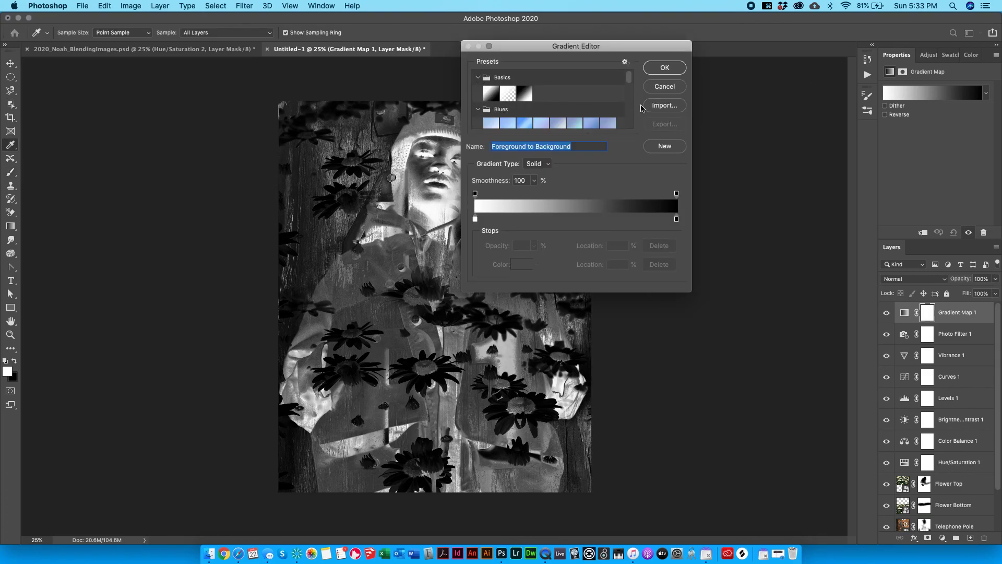
left_click_drag(691, 293, 850, 456)
left_click(628, 143)
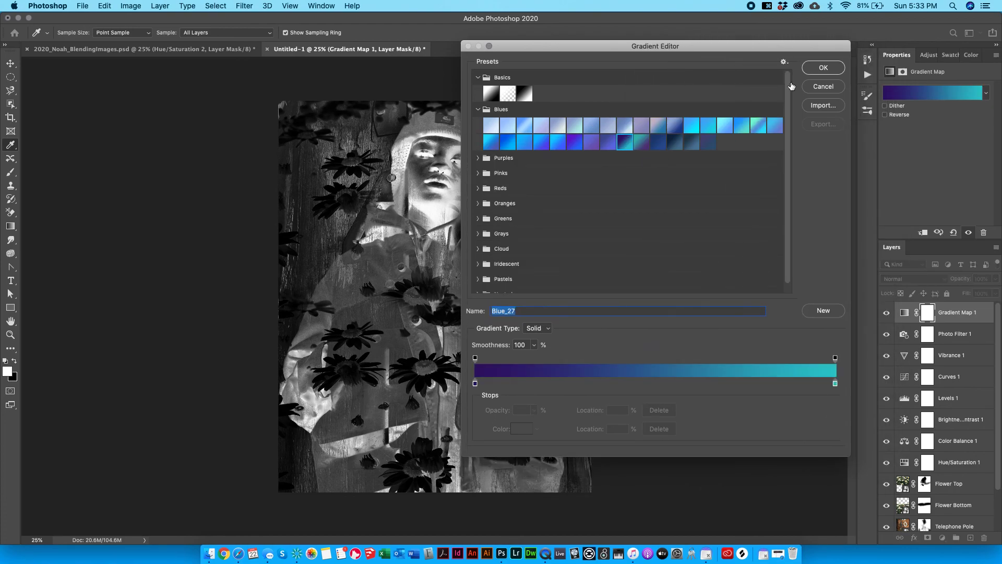
left_click(823, 67)
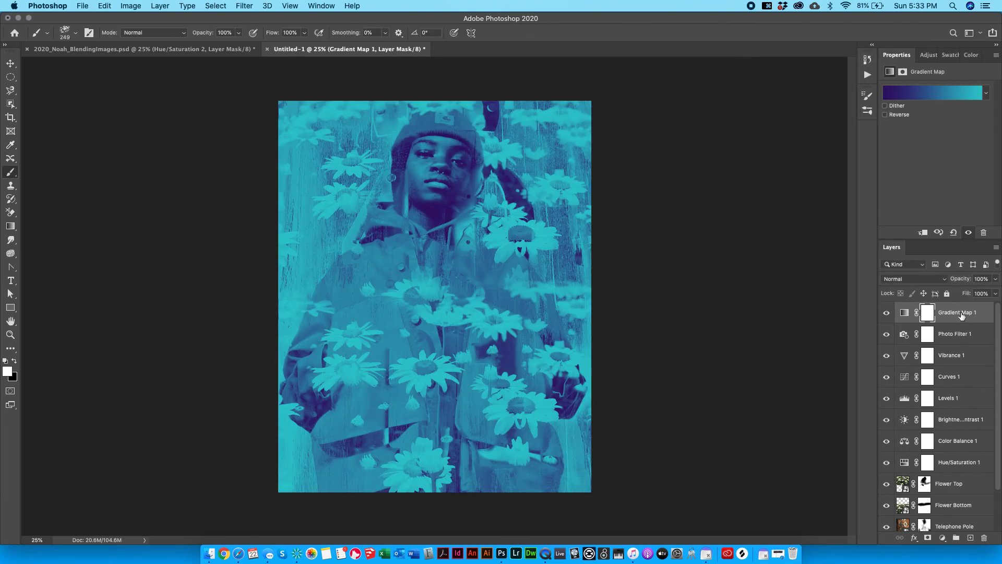
left_click(887, 314)
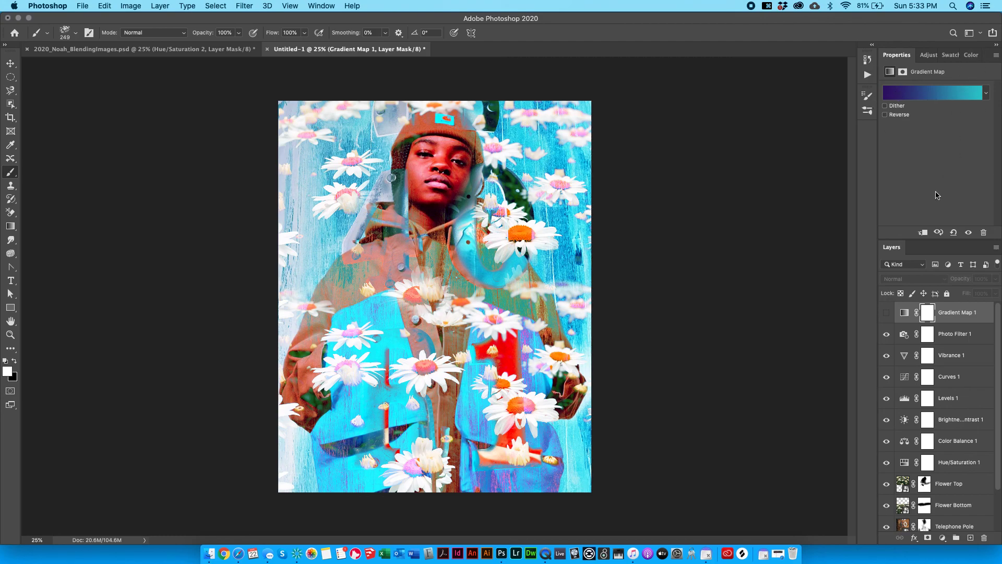
left_click(887, 312)
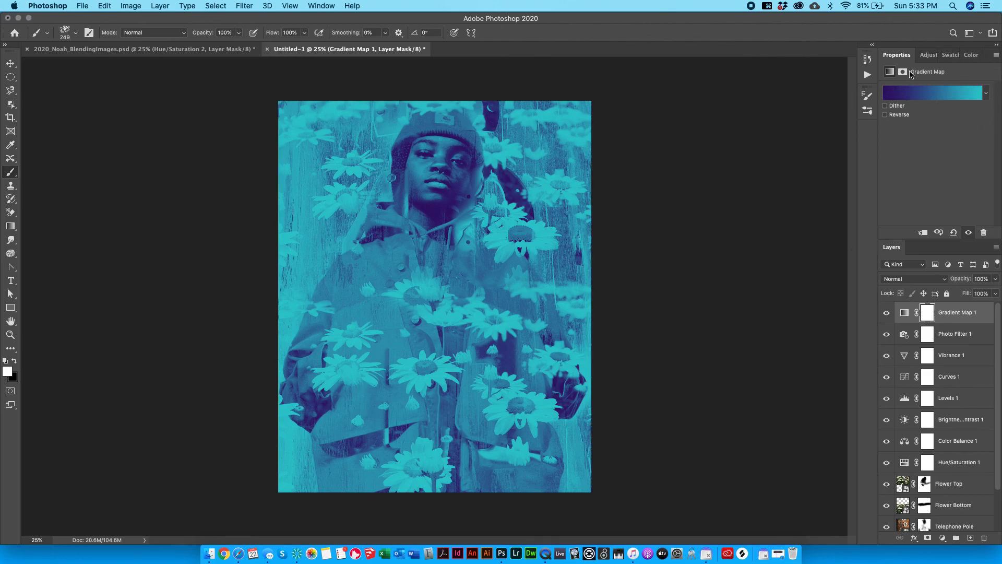
Edit the gradient map's gradient: move the purple stop to 48% and make the 97% stop white.
left_click(922, 96)
left_click_drag(476, 384, 649, 383)
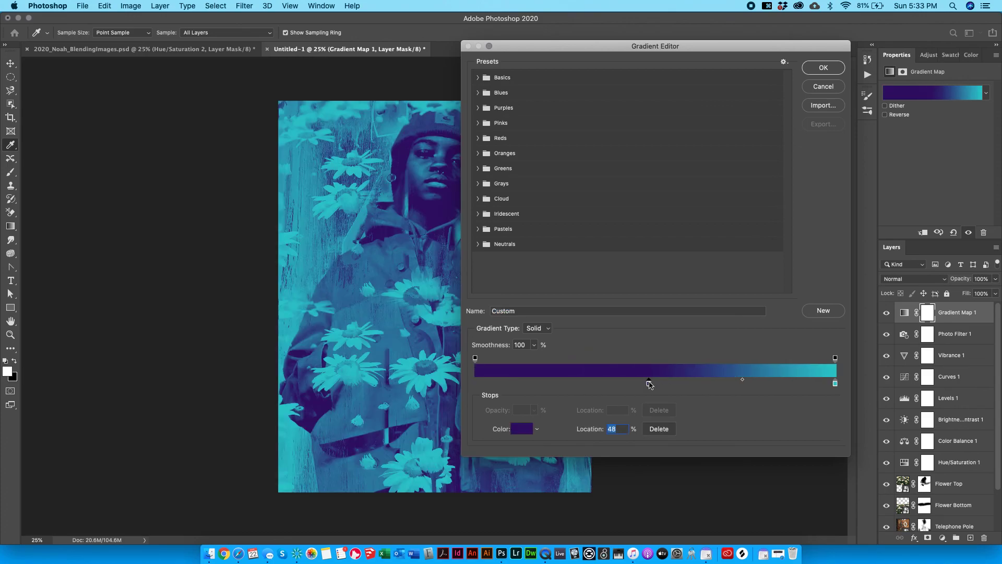
left_click_drag(556, 46, 789, 90)
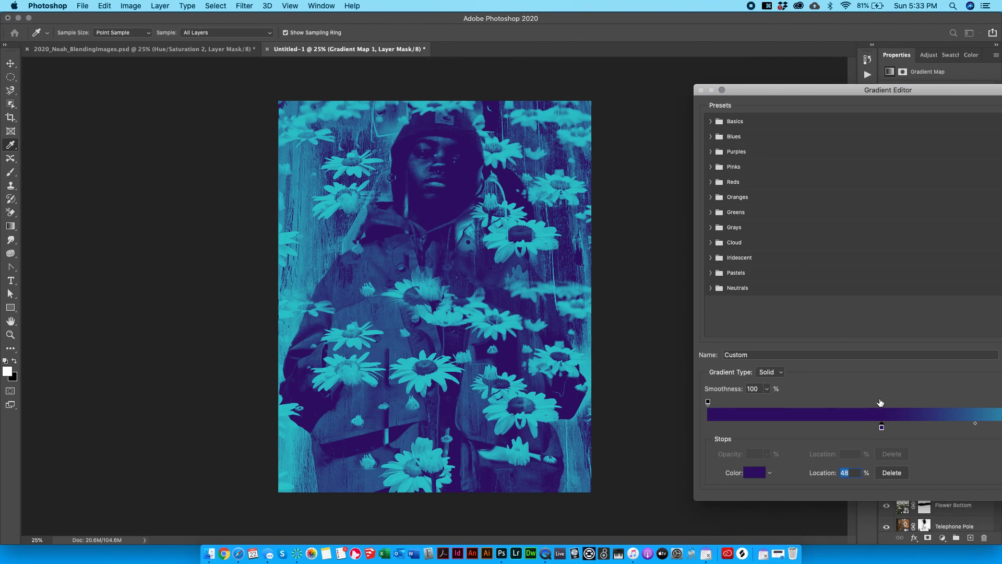
left_click_drag(815, 88, 608, 72)
left_click_drag(865, 411, 831, 412)
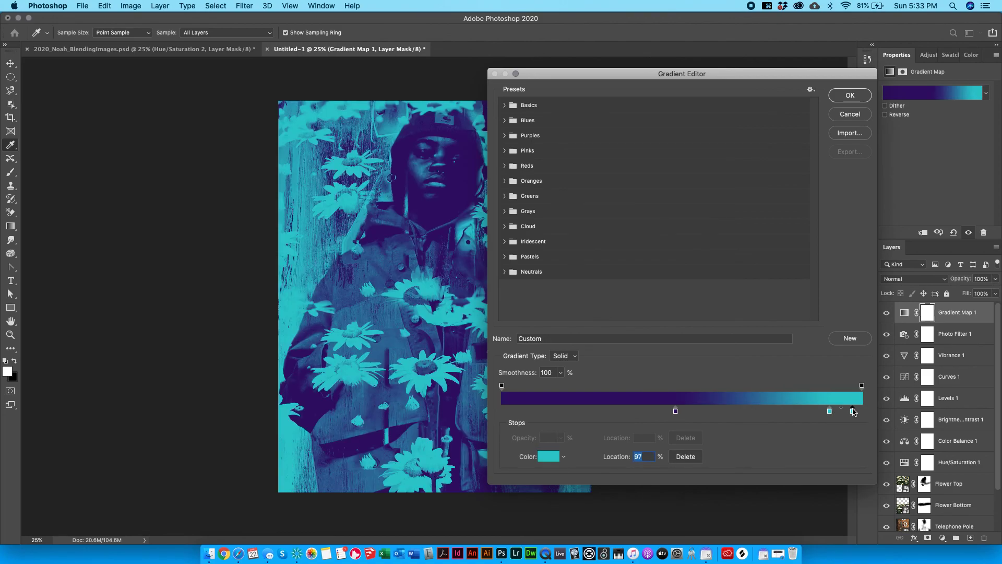
double_click(853, 411)
left_click(6, 291)
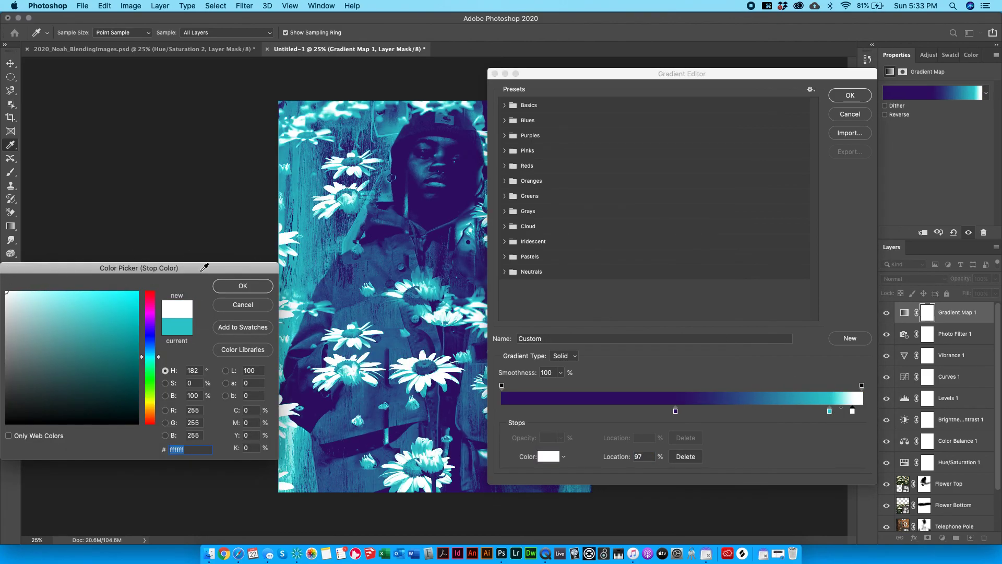
left_click(251, 291)
left_click_drag(820, 78, 739, 36)
left_click(771, 51)
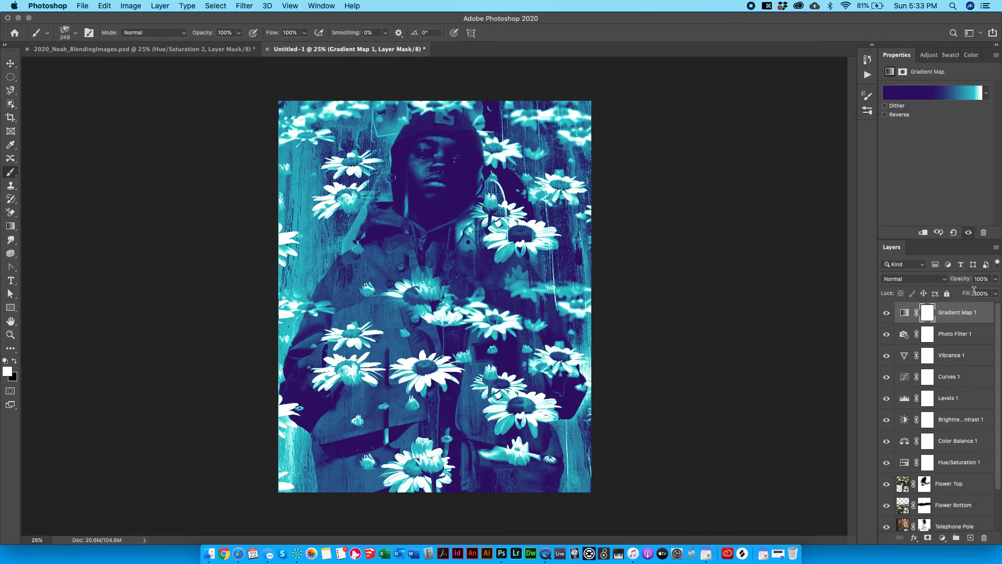
Set Gradient Map 1 to Subtract blending at 0% opacity.
left_click(924, 279)
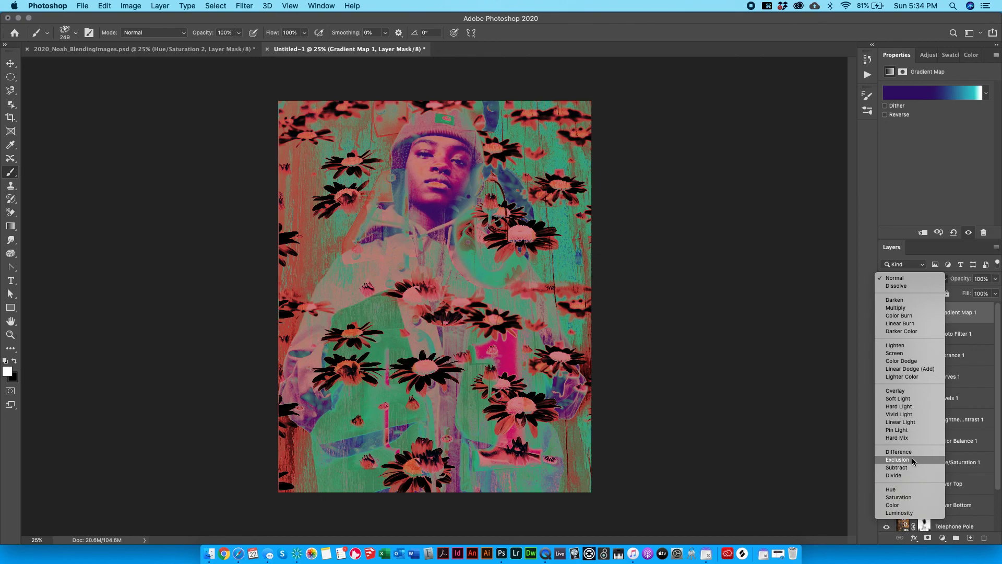
left_click(914, 468)
left_click(996, 278)
left_click_drag(995, 292, 938, 294)
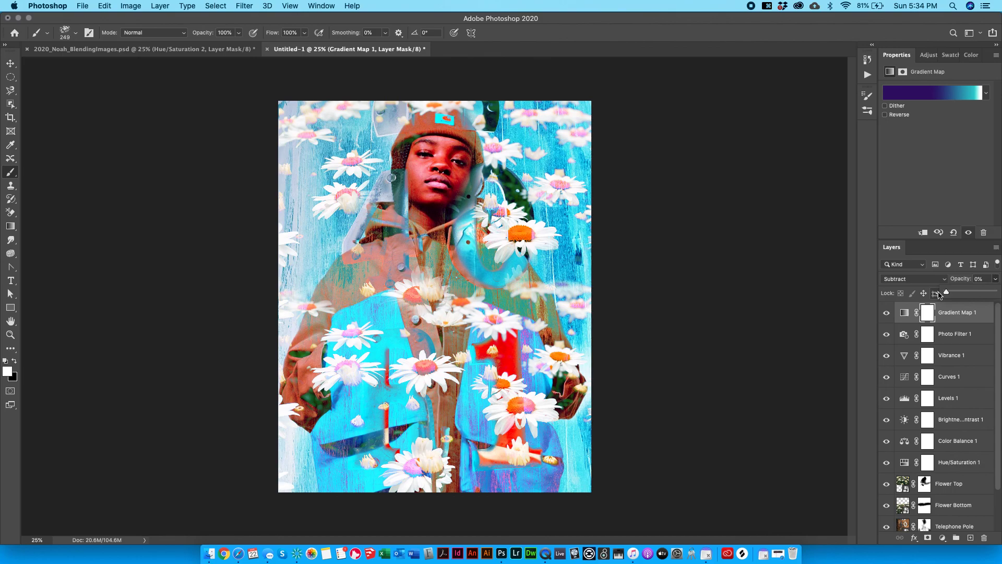
Delete the Gradient Map 1 layer and select Photo Filter 1 through Hue/Saturation 1.
key("BackSpace")
left_click(975, 318)
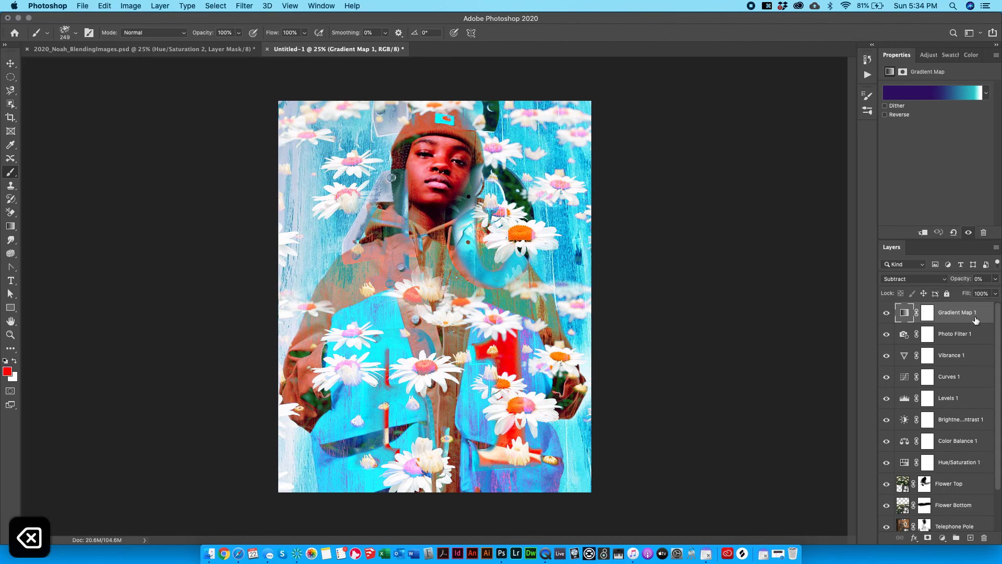
key("BackSpace")
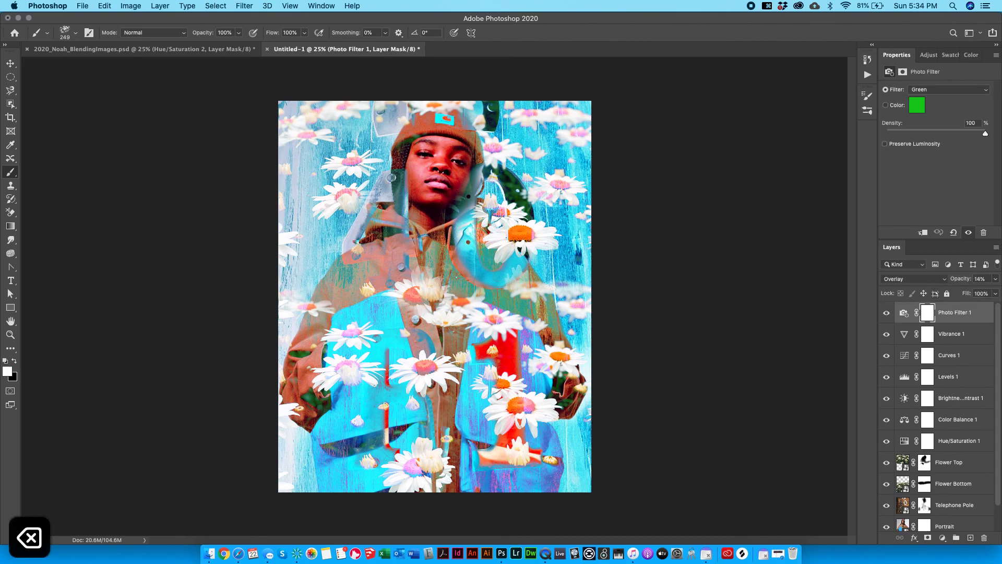
left_click(928, 55)
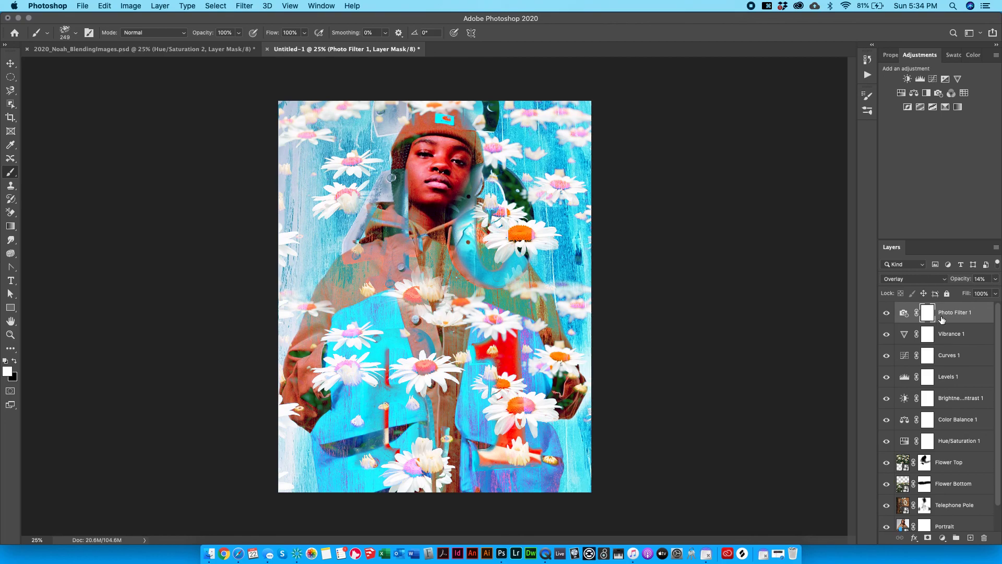
left_click(972, 439, "shift")
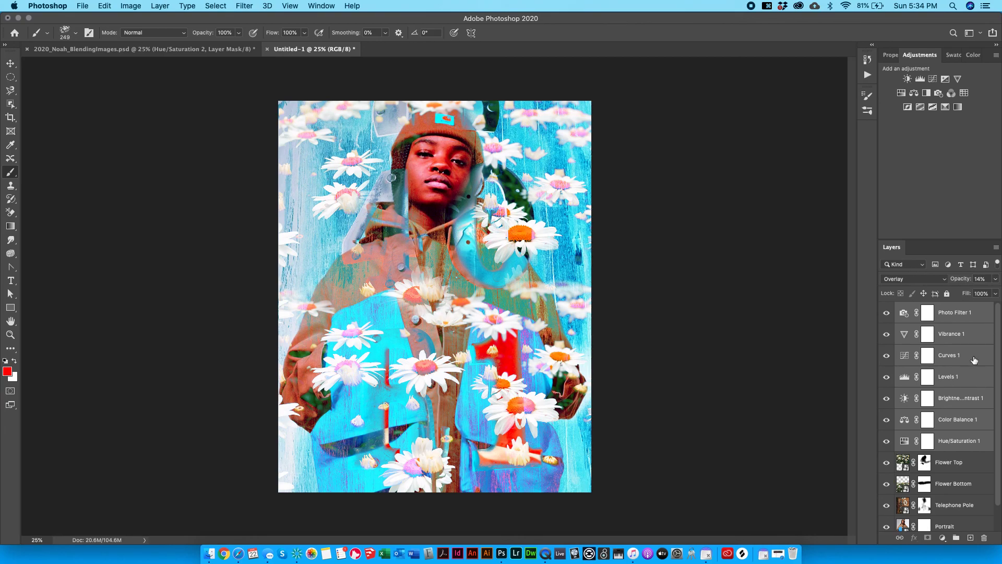
Group the selected adjustment layers with Cmd+G and name the group 'Global Adjustment'.
key("super+g")
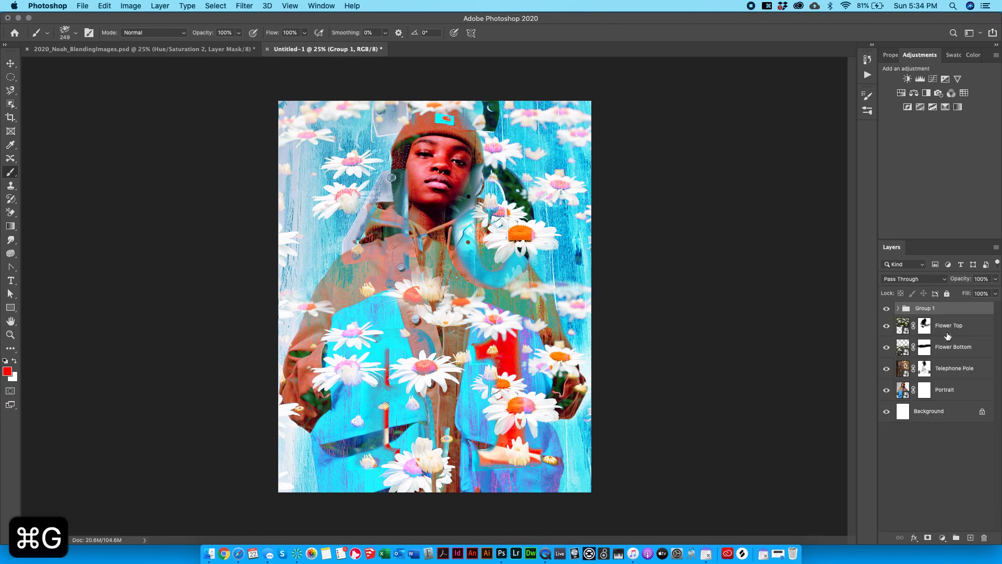
double_click(928, 309)
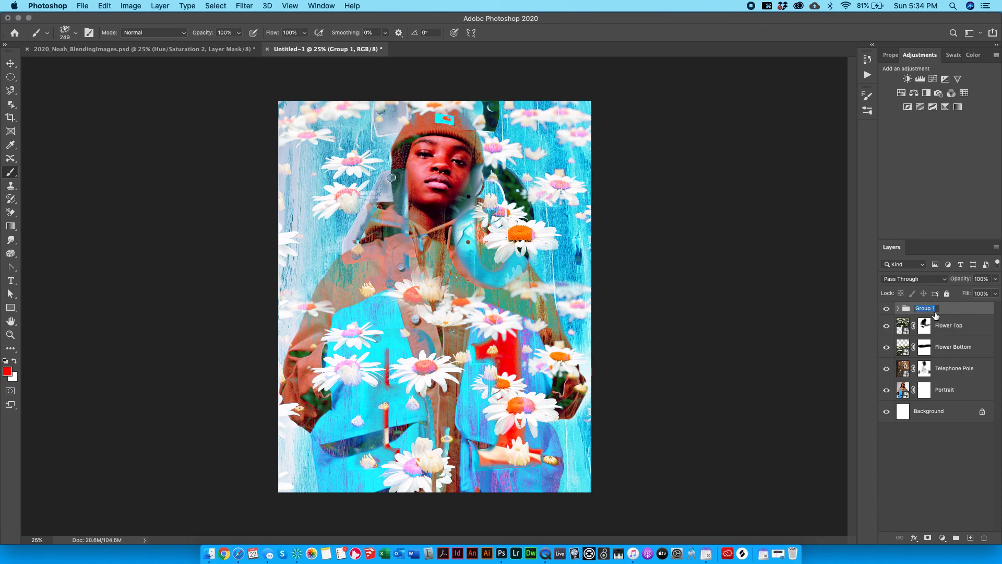
type("a")
key("BackSpace")
type("Global")
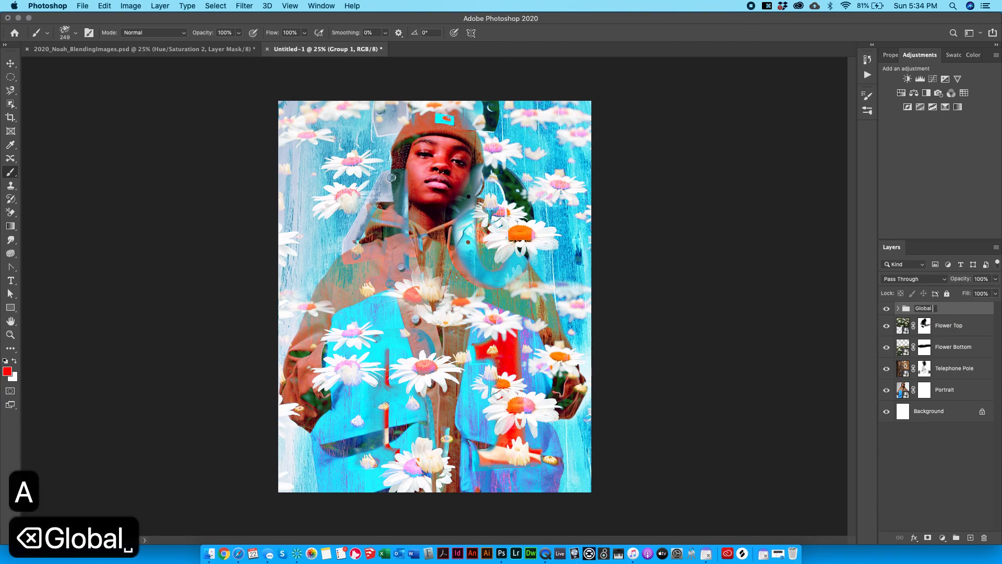
type(" Adjustment")
key("Return")
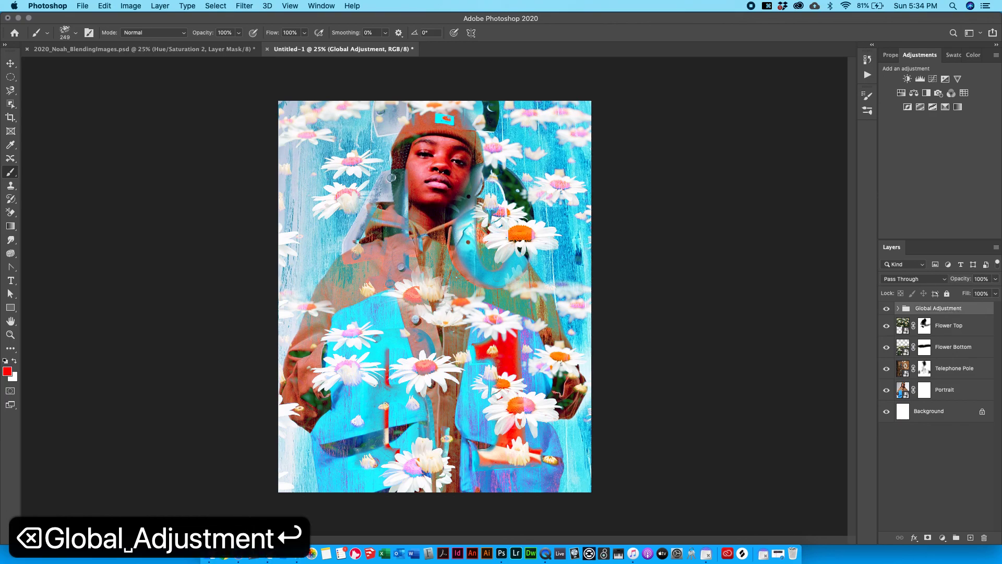
Check the group's Photo Filter 1 and Hue/Saturation 1 layers, collapse it, and target Flower Top's mask.
left_click(897, 308)
left_click(969, 323)
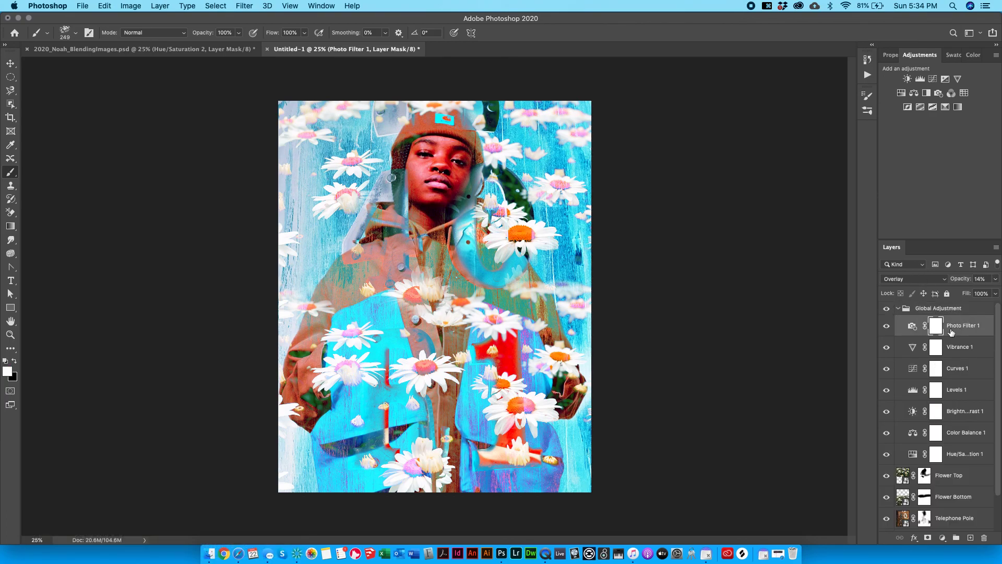
left_click(969, 453)
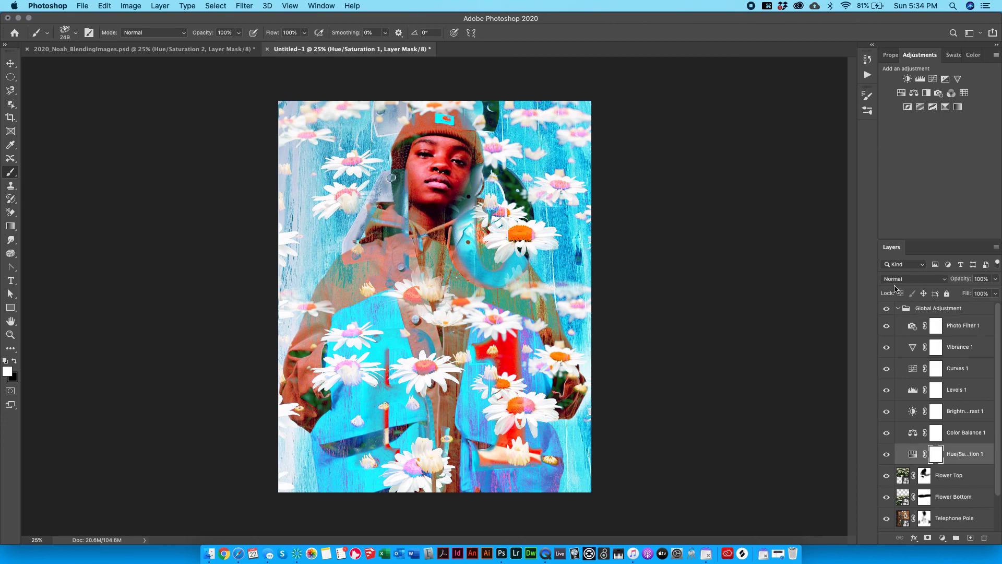
left_click(898, 309)
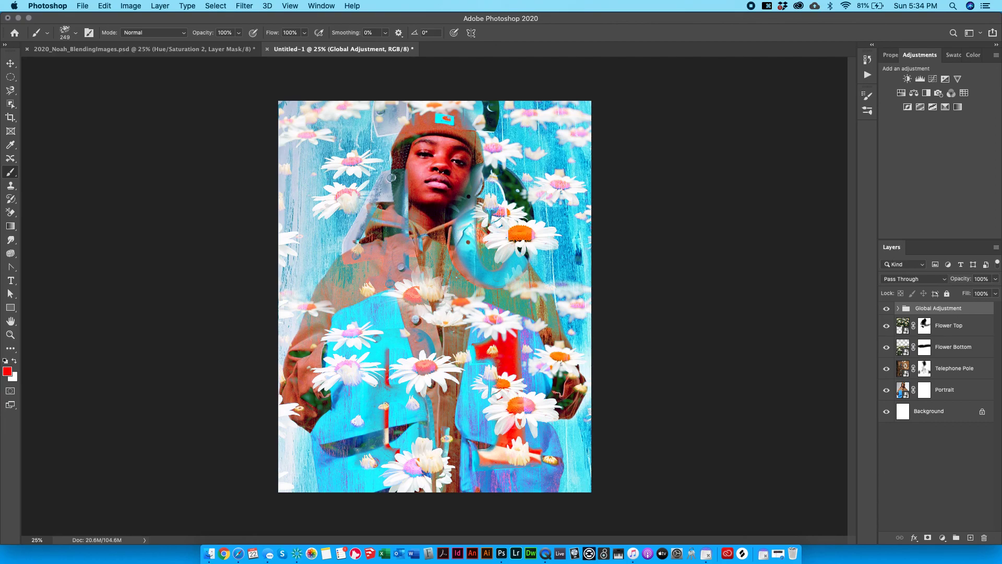
left_click(941, 327)
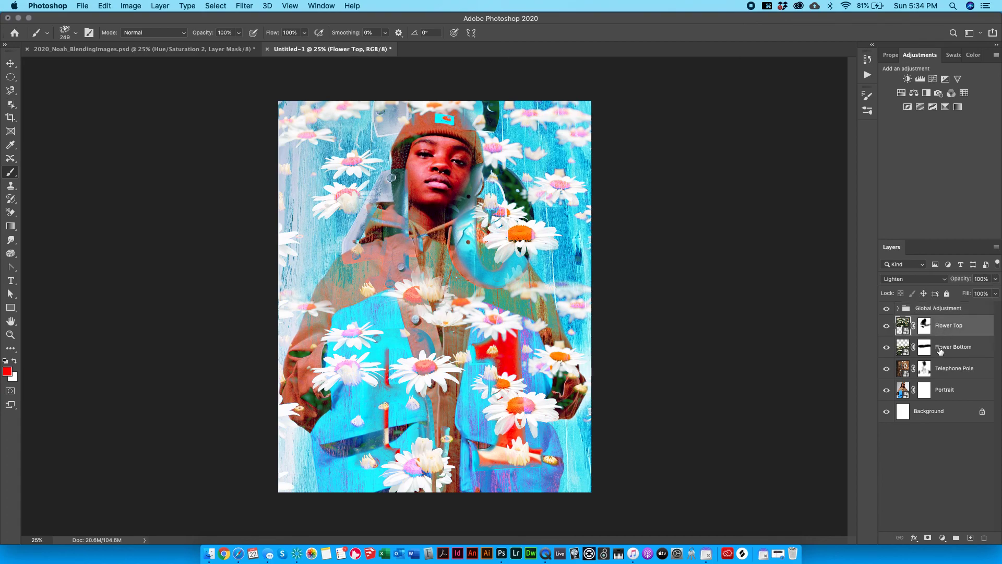
left_click(925, 326)
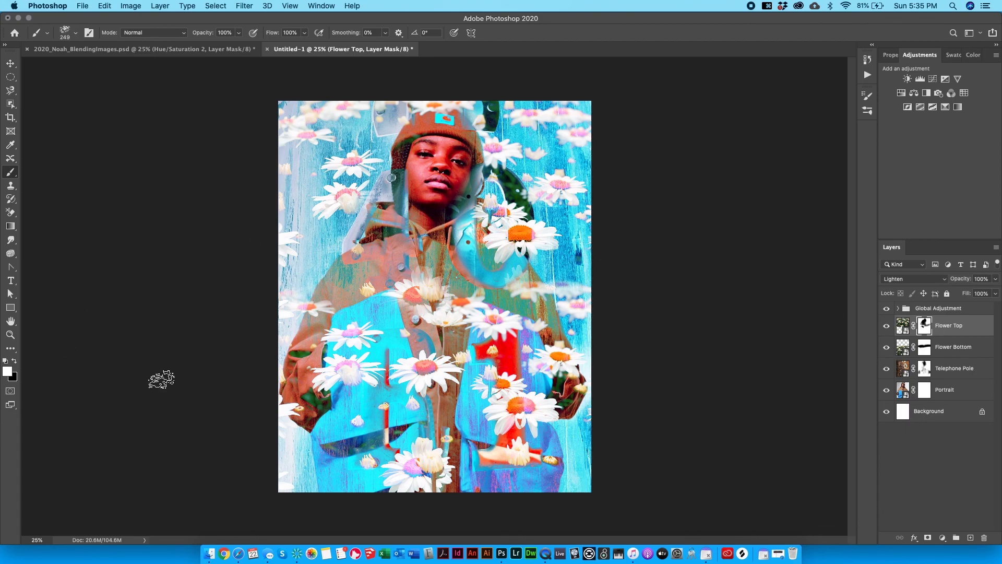
In the BlendingImages document, show Hue/Sat 4, Hue/Sat 3 and Color Balance 2, then return to Untitled-1.
left_click(185, 50)
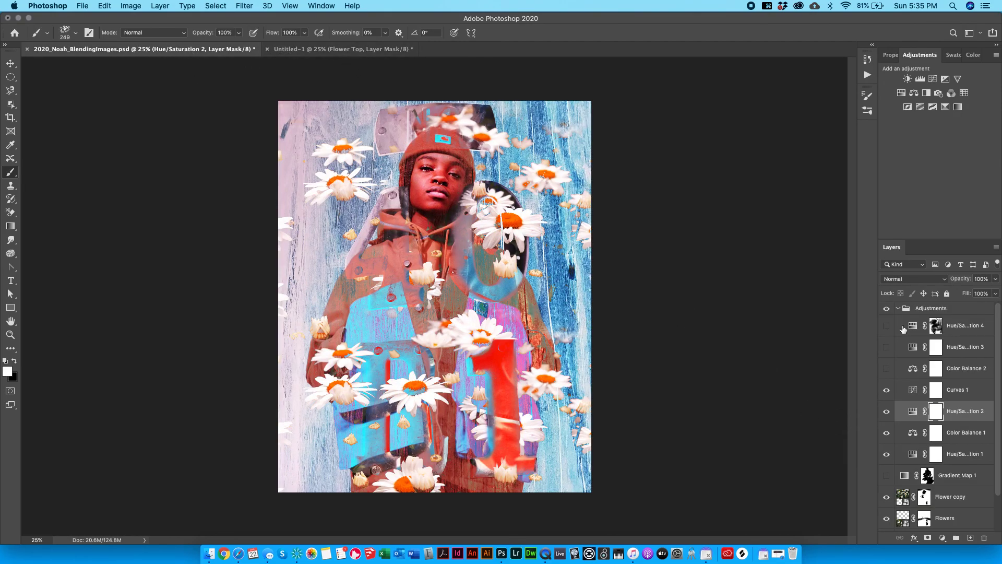
left_click_drag(886, 326, 886, 373)
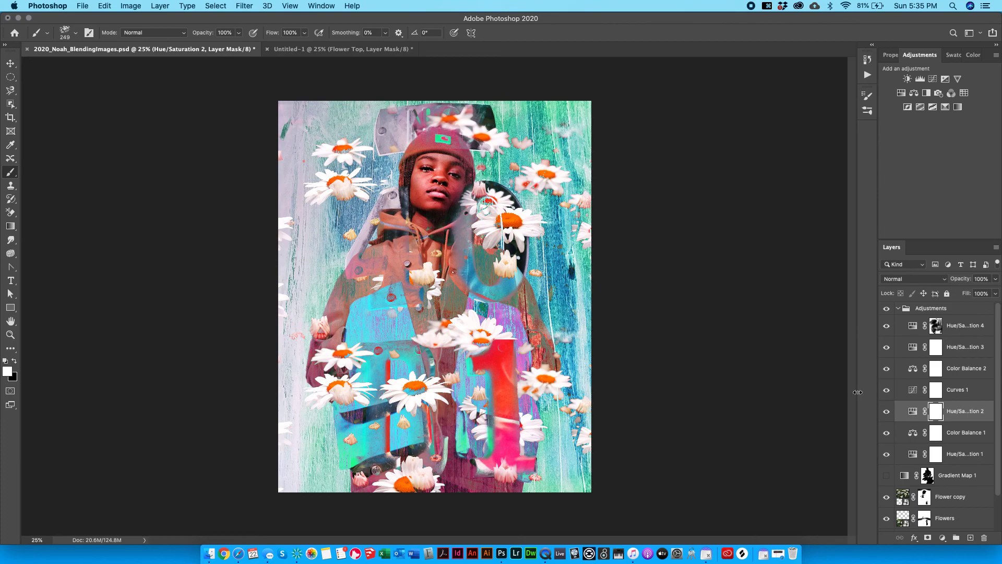
left_click(378, 50)
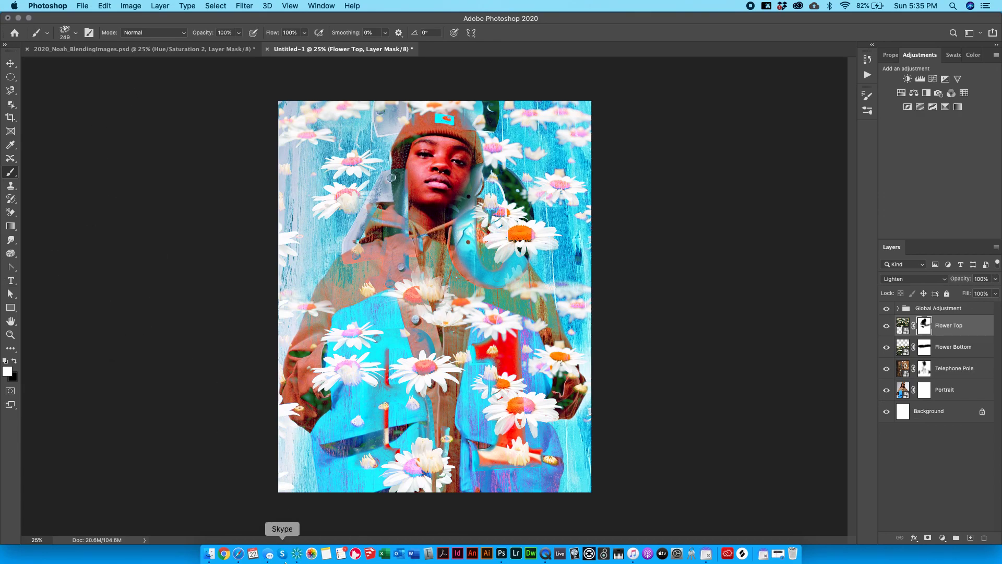
right_click(546, 553)
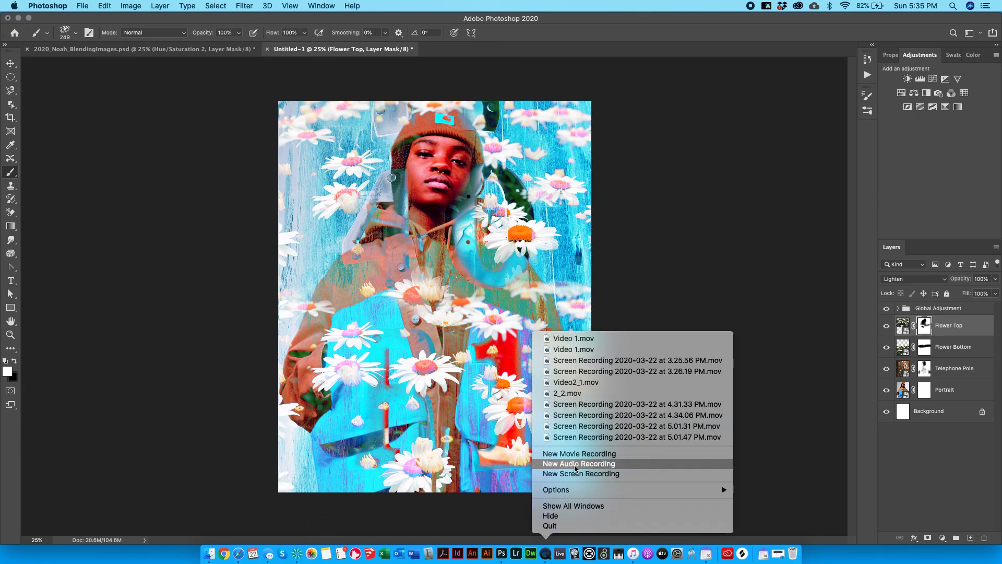